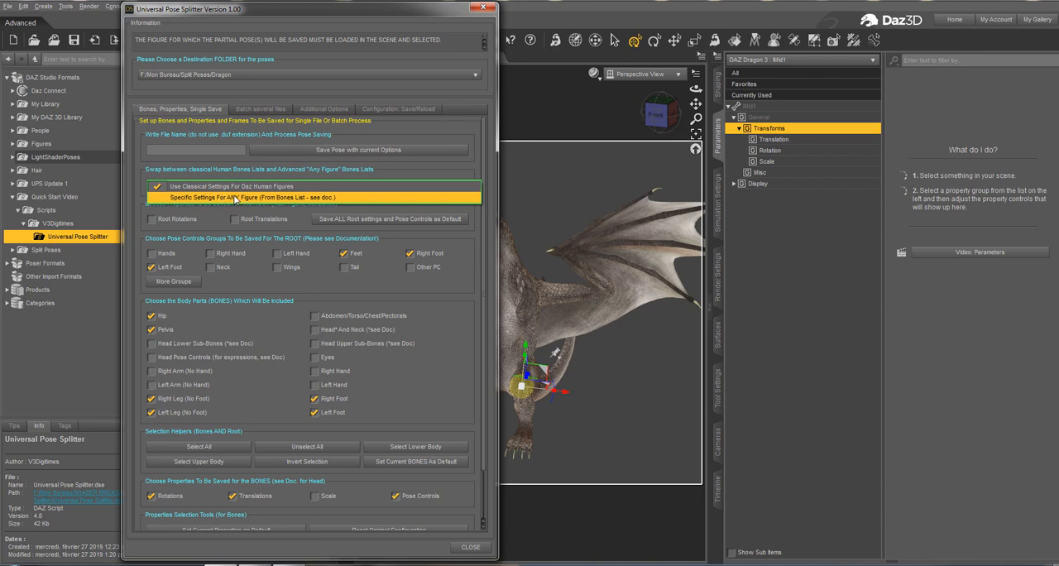
# Switch the bone lists to Specific Settings For ANY Figure and save that bone selection type as the default for future sessions.
pyautogui.click(221, 198)
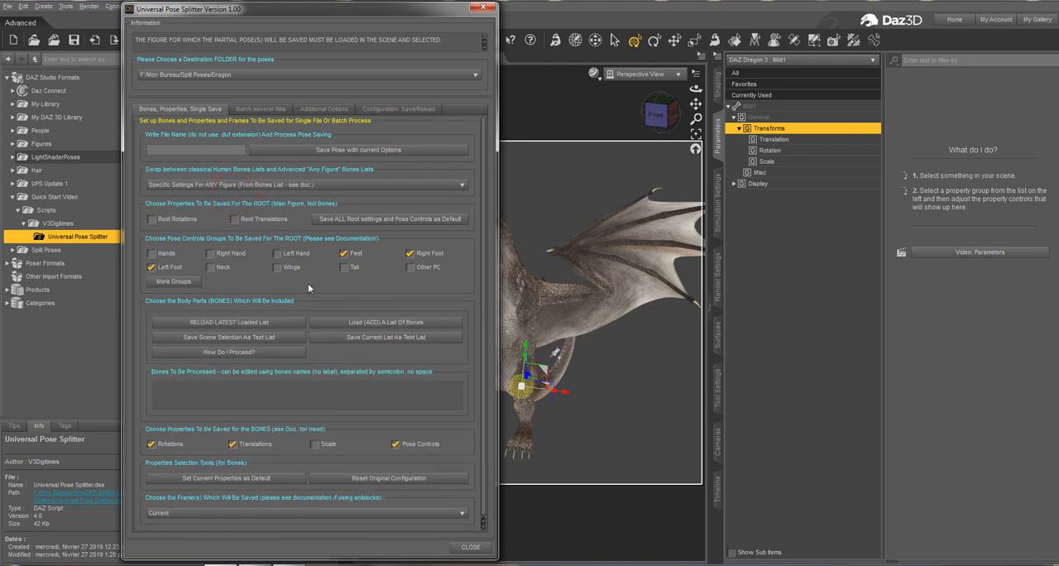
pyautogui.click(312, 111)
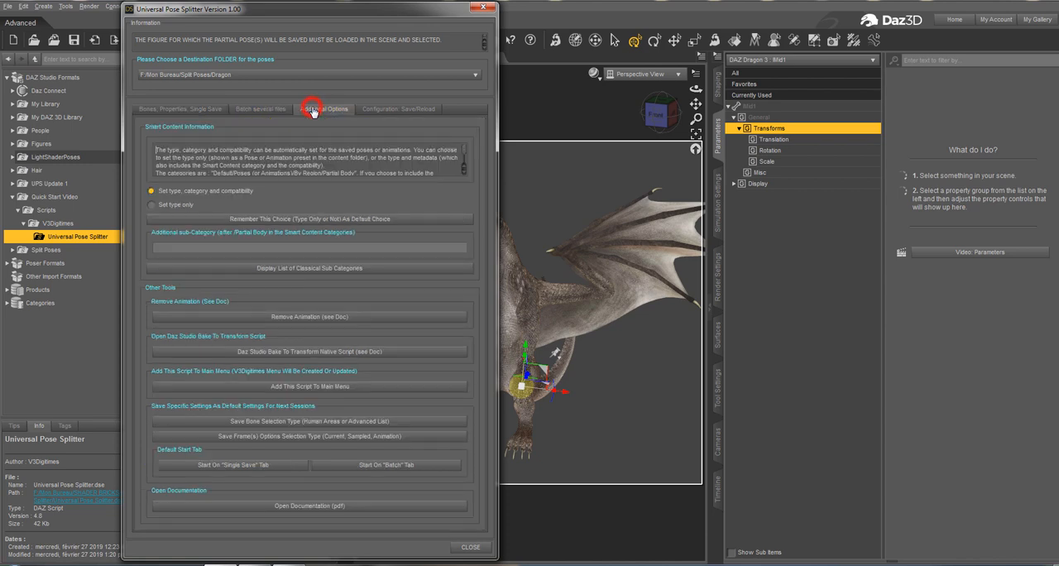
pyautogui.click(285, 423)
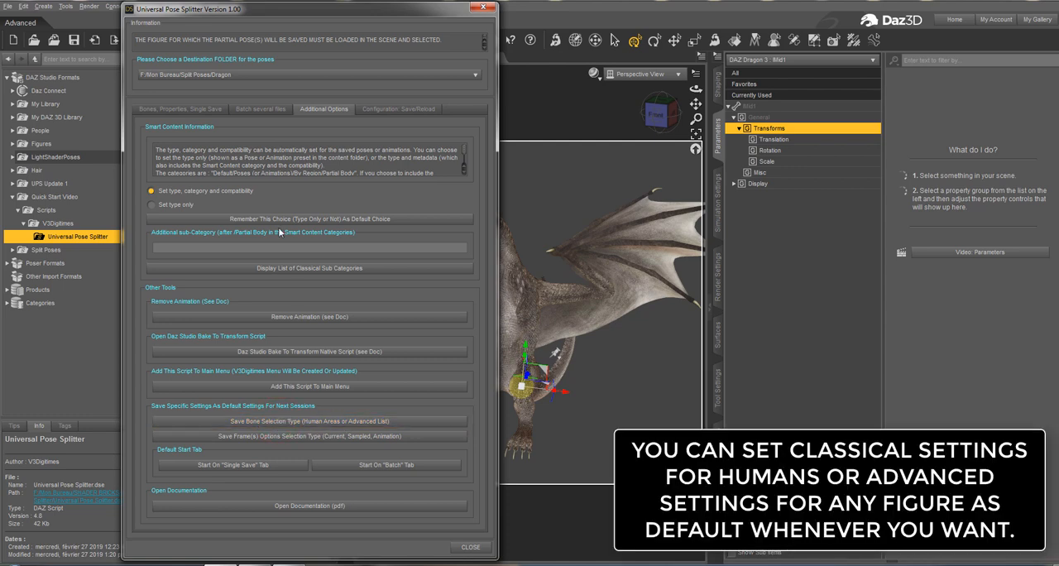
pyautogui.click(178, 108)
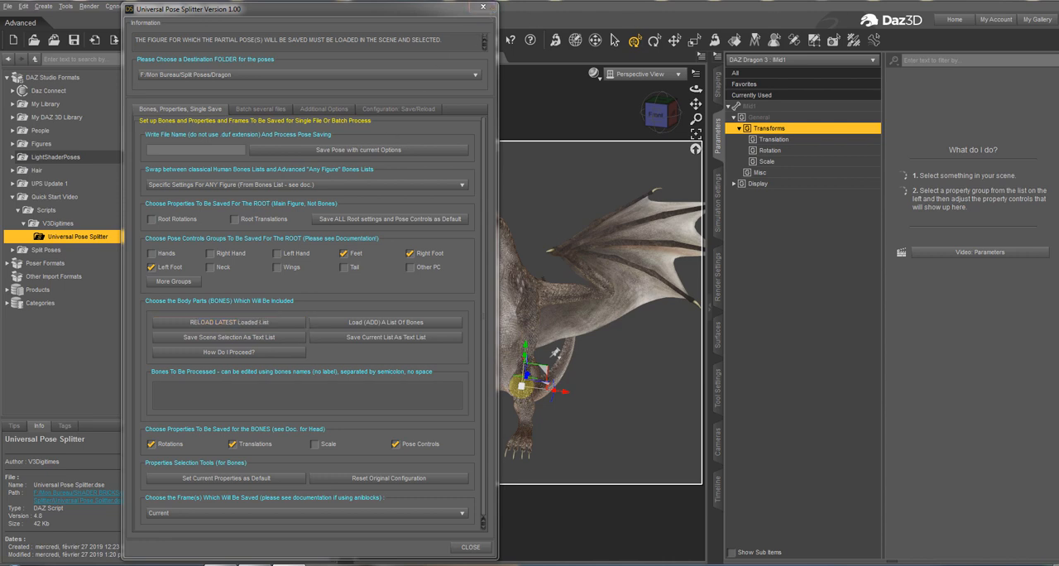
pyautogui.click(484, 7)
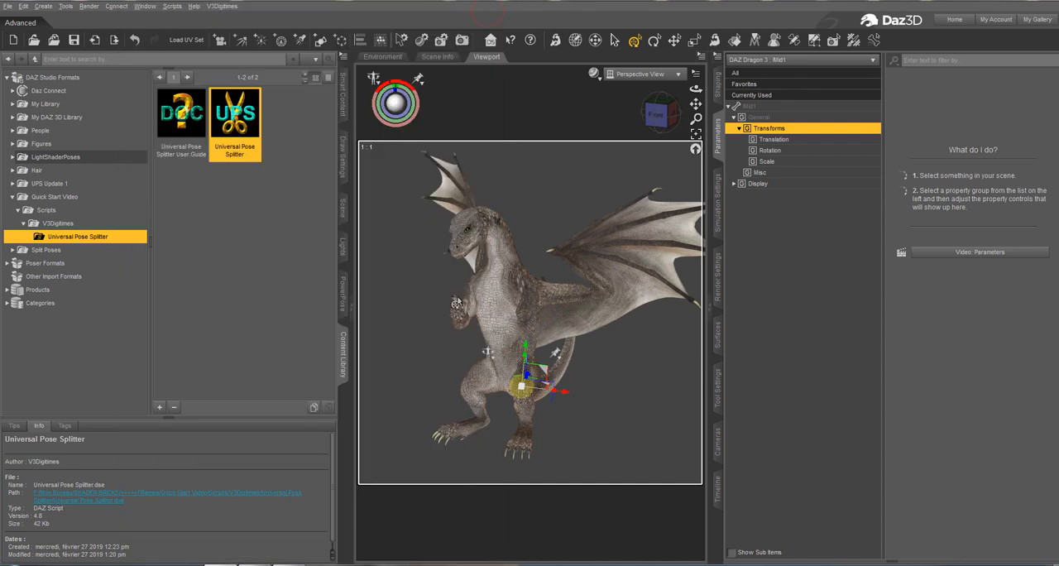
# Select the dragon's left wing shoulder bone and expand the figure's entire bone hierarchy in the Scene.
pyautogui.click(600, 319)
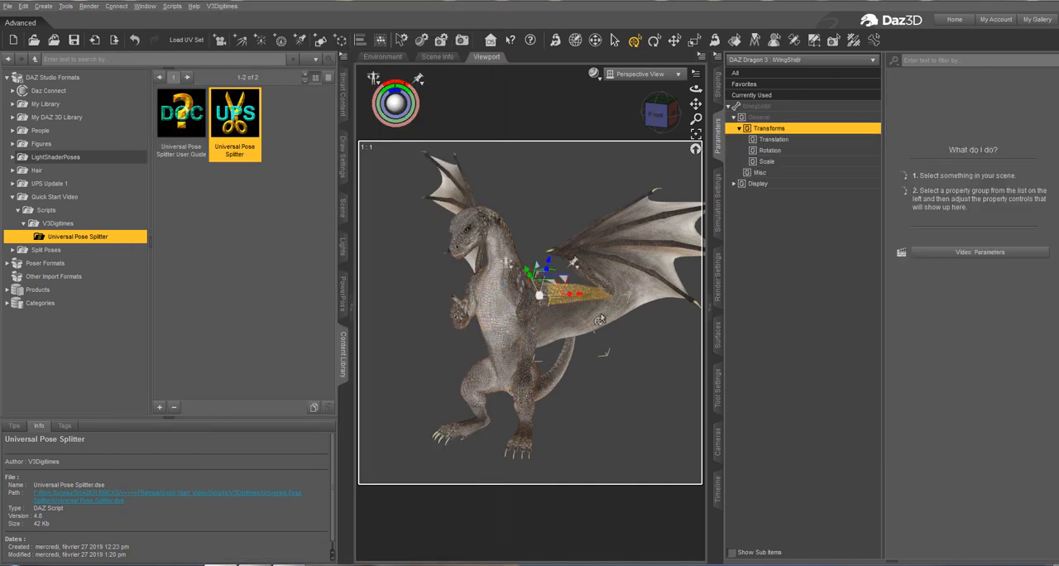
pyautogui.click(344, 209)
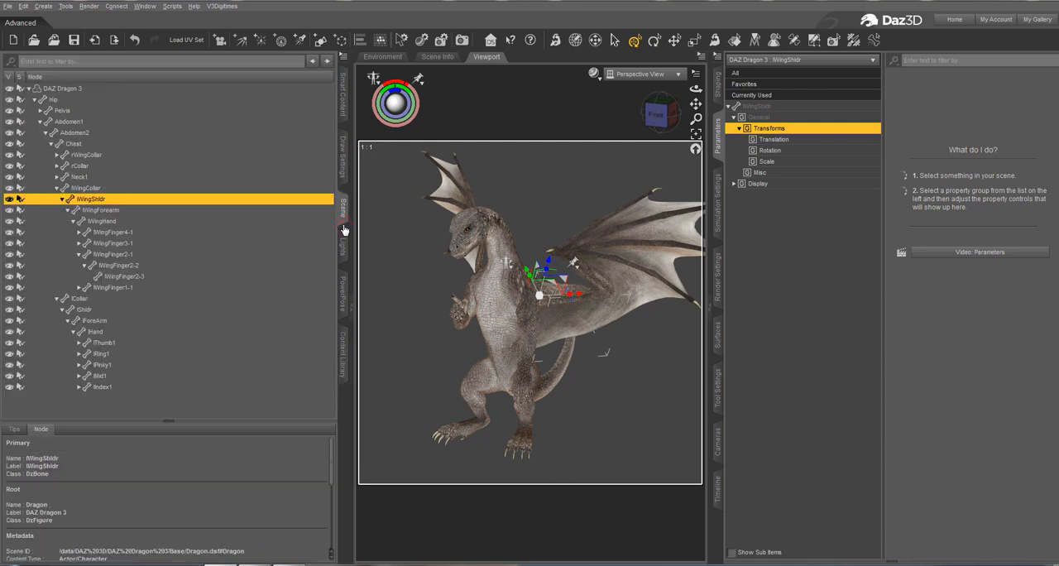
pyautogui.click(344, 56)
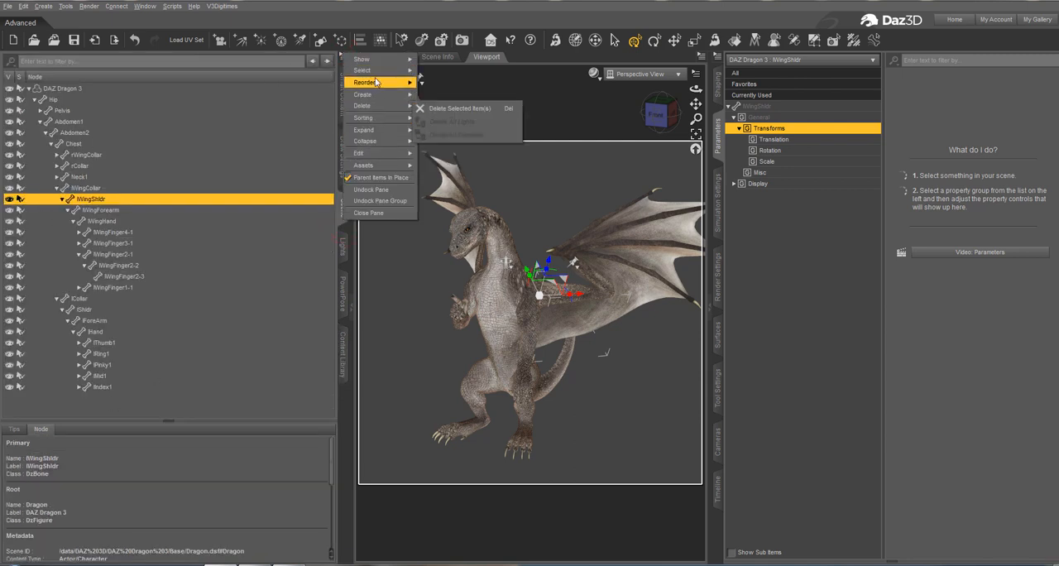
pyautogui.click(447, 132)
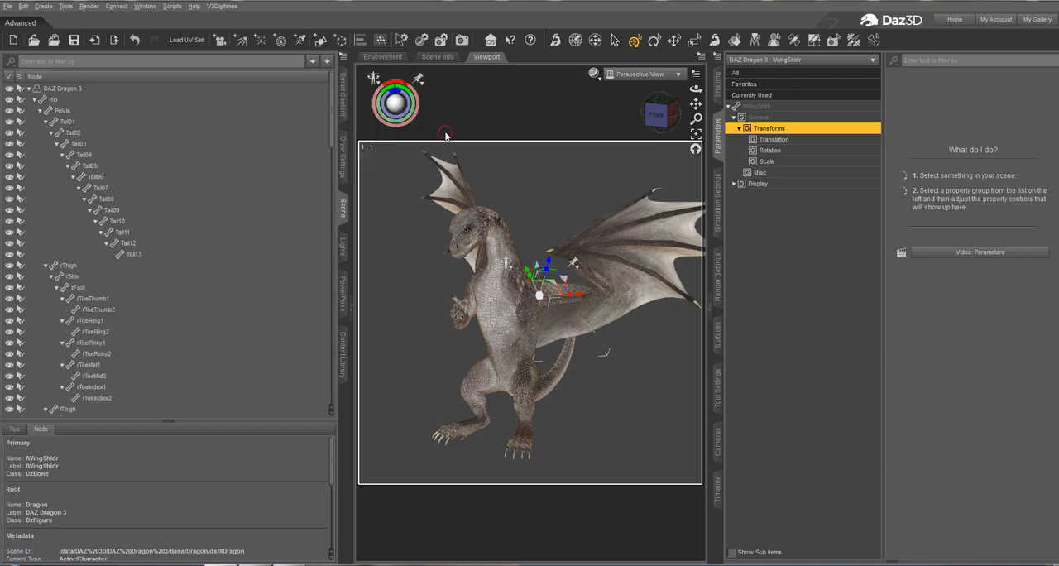
# Select all left wing bones in the hierarchy, from lWingCollar through lWingFinger1-2.
pyautogui.scroll(-6, 175, 291)
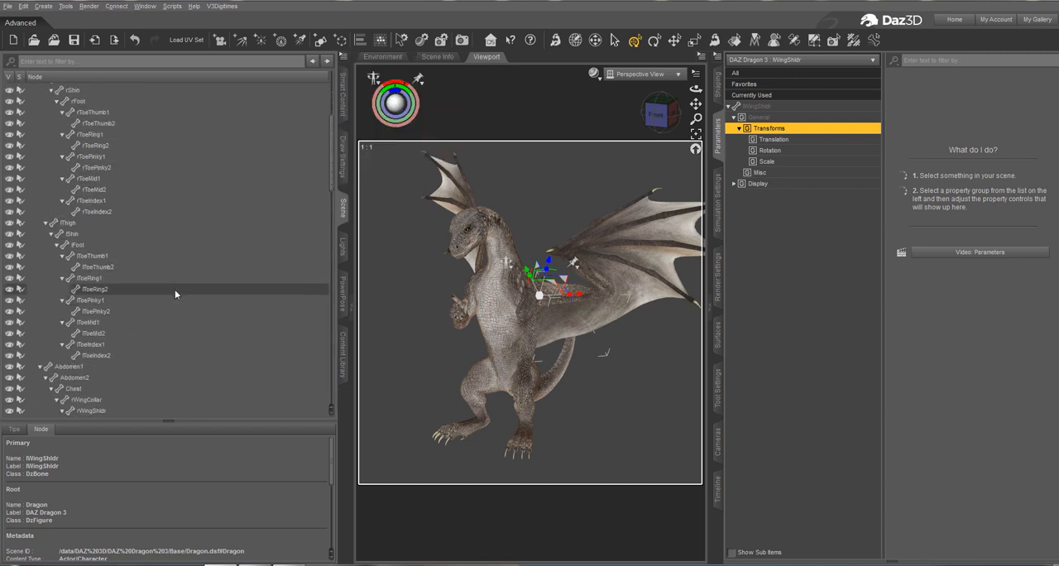
pyautogui.scroll(-10, 174, 291)
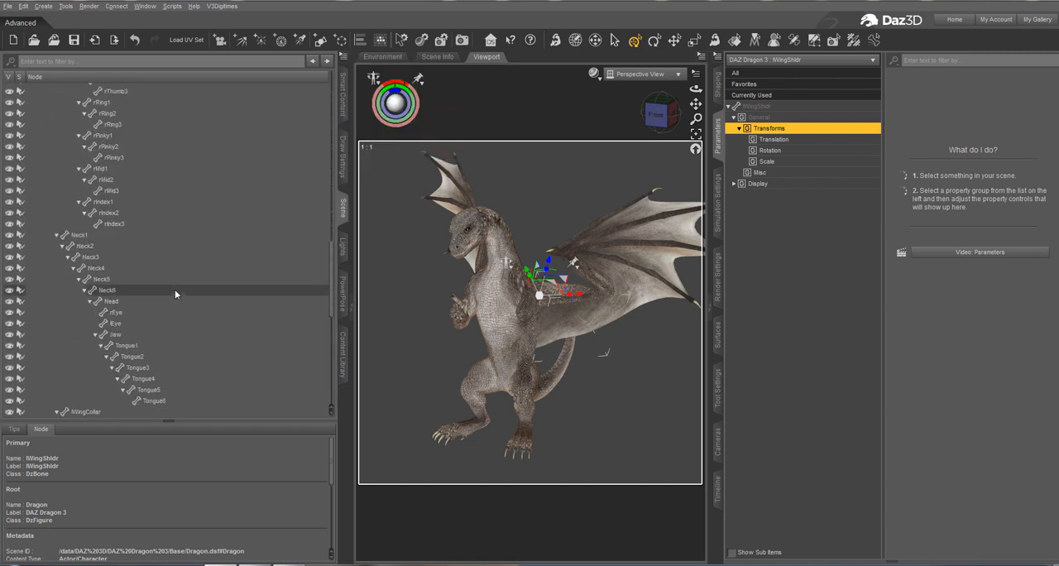
pyautogui.scroll(-4, 175, 293)
pyautogui.click(176, 295)
pyautogui.scroll(-2, 176, 296)
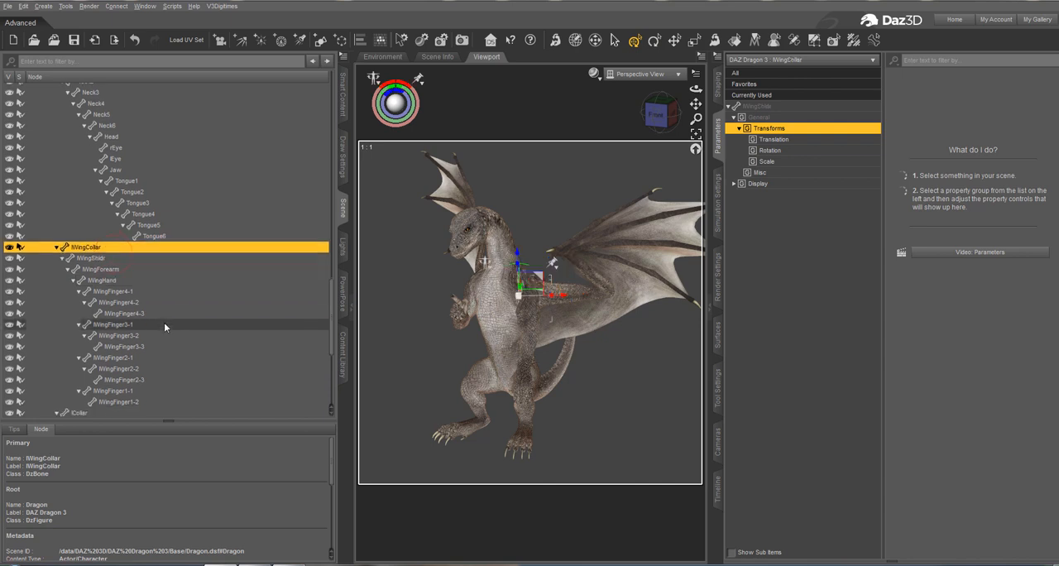
pyautogui.scroll(-3, 163, 322)
pyautogui.keyDown('shift'); pyautogui.click(138, 318); pyautogui.keyUp('shift')
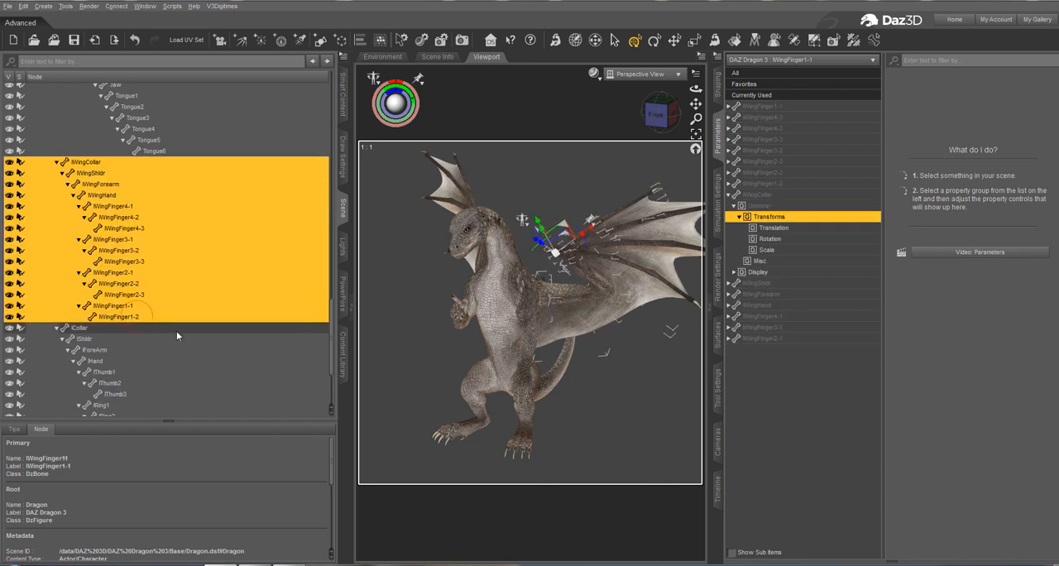
pyautogui.scroll(-5, 198, 331)
pyautogui.scroll(5, 198, 331)
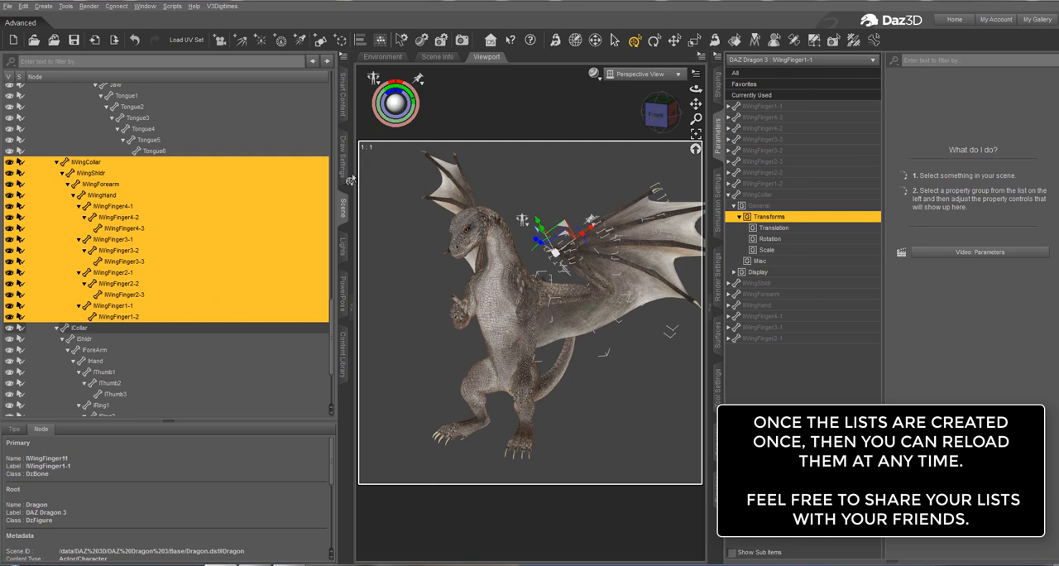
# Save the scene selection with Universal Pose Splitter as the text list "Dragon Left Wing" in the Dragon Bone Lists folder.
pyautogui.click(342, 356)
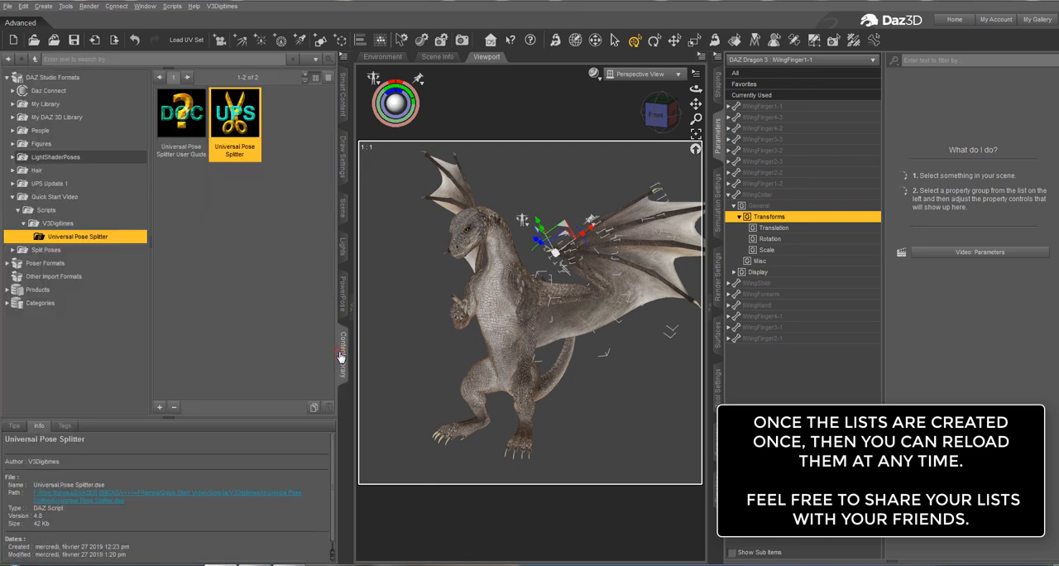
pyautogui.doubleClick(253, 126)
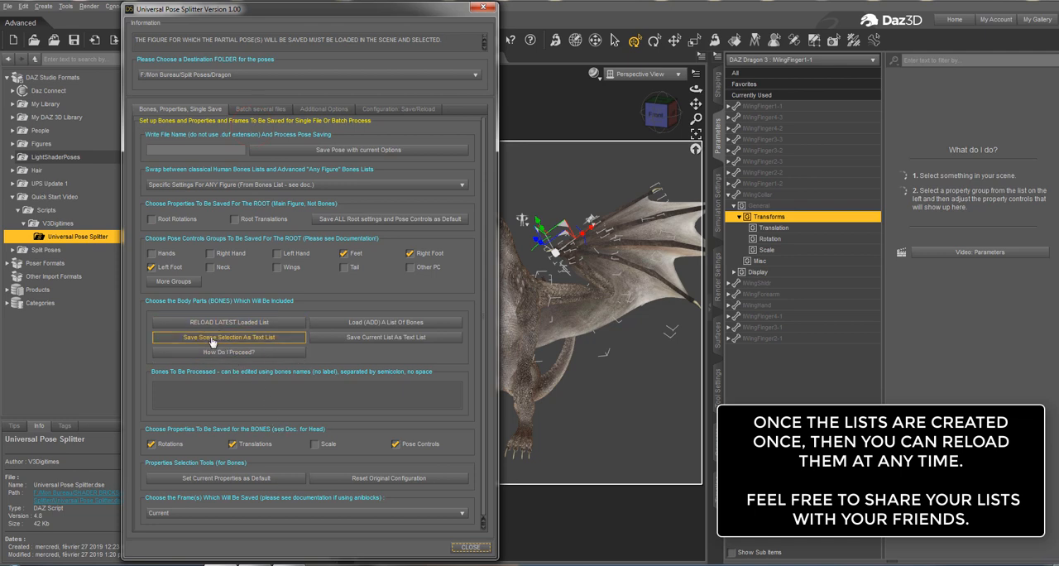
pyautogui.click(213, 338)
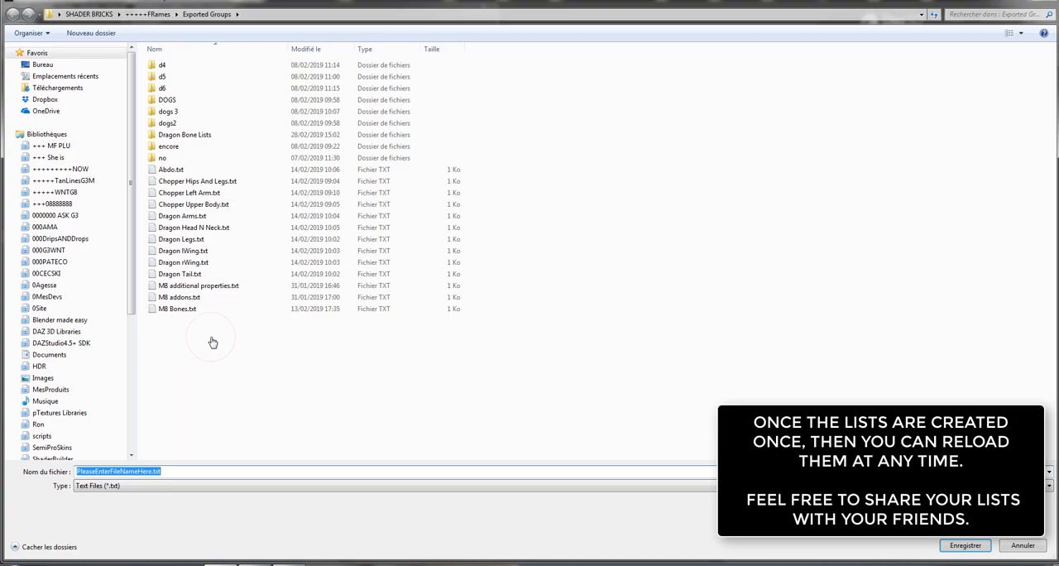
pyautogui.doubleClick(186, 135)
pyautogui.doubleClick(183, 472)
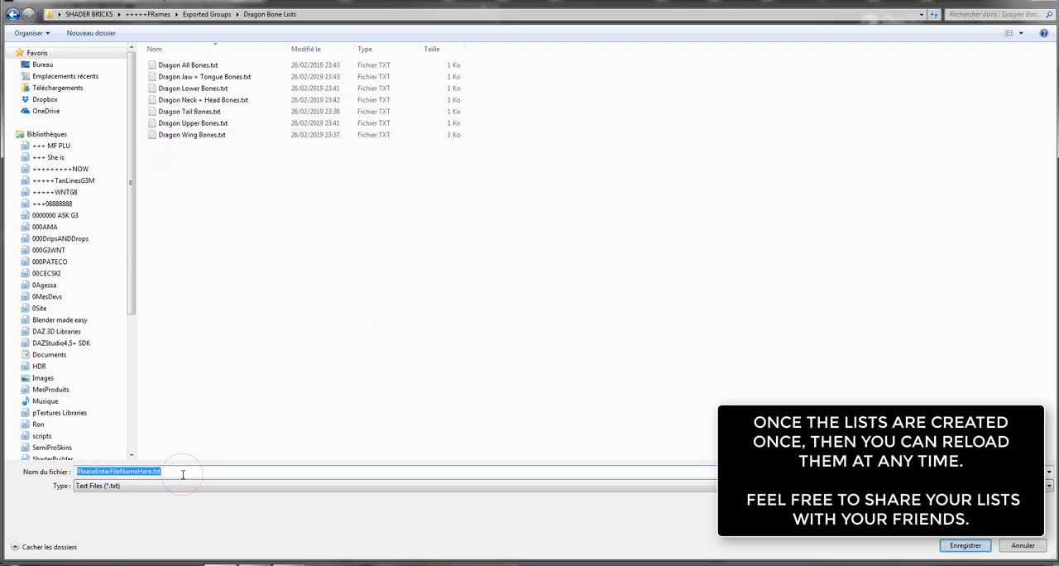
pyautogui.write('Dra')
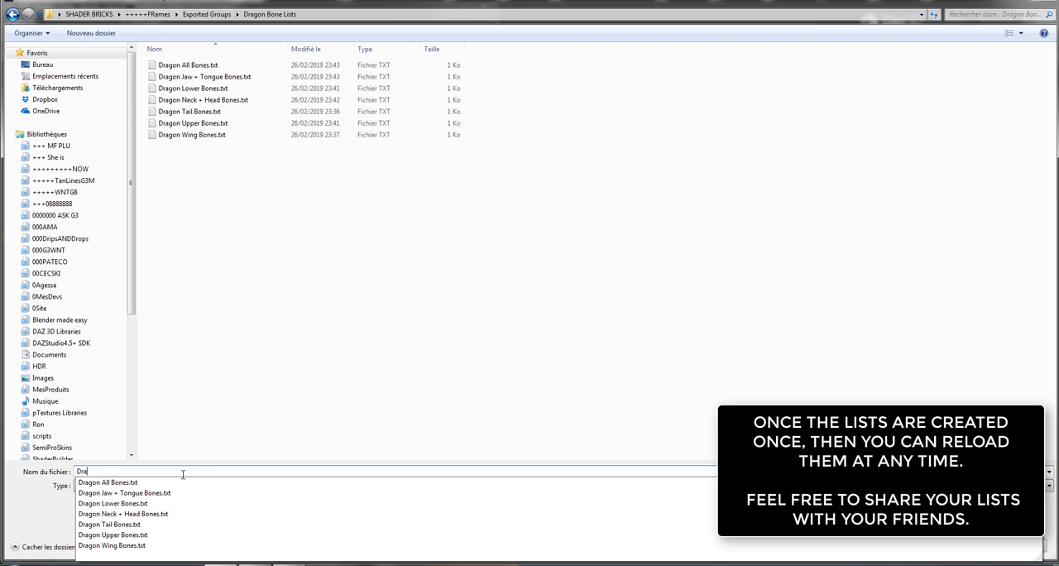
pyautogui.write('gon Lef')
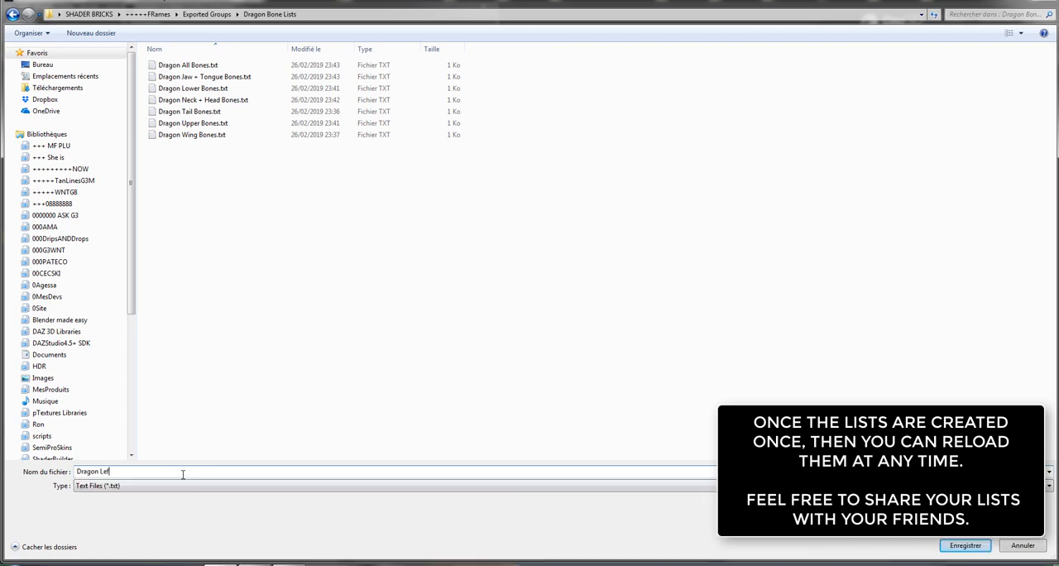
pyautogui.write('t Wing')
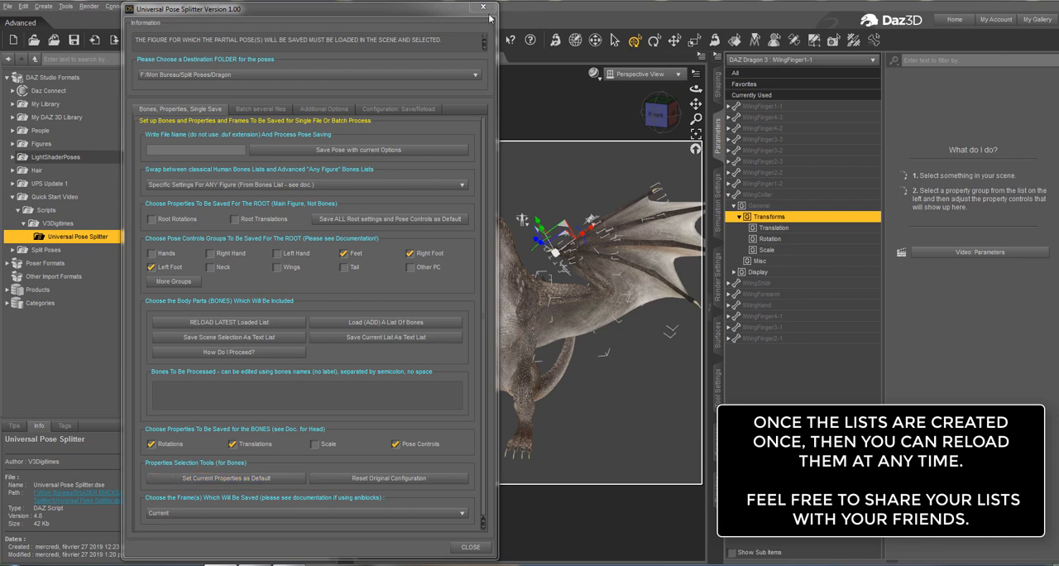
pyautogui.click(484, 7)
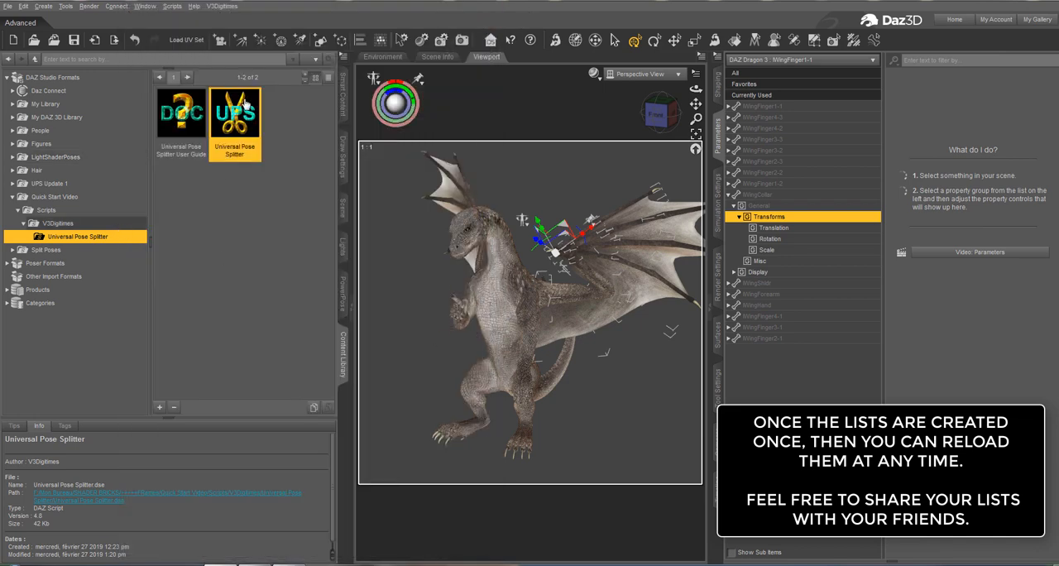
# Select all right wing bones in the Scene hierarchy, from rWingCollar through rWingFinger1-2.
pyautogui.click(344, 203)
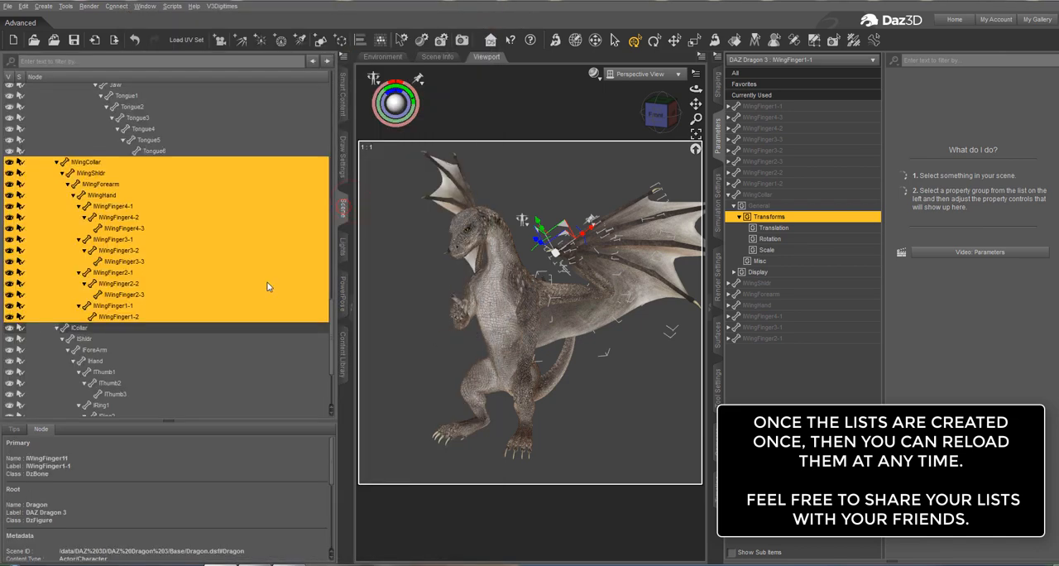
pyautogui.click(107, 337)
pyautogui.scroll(-4, 107, 338)
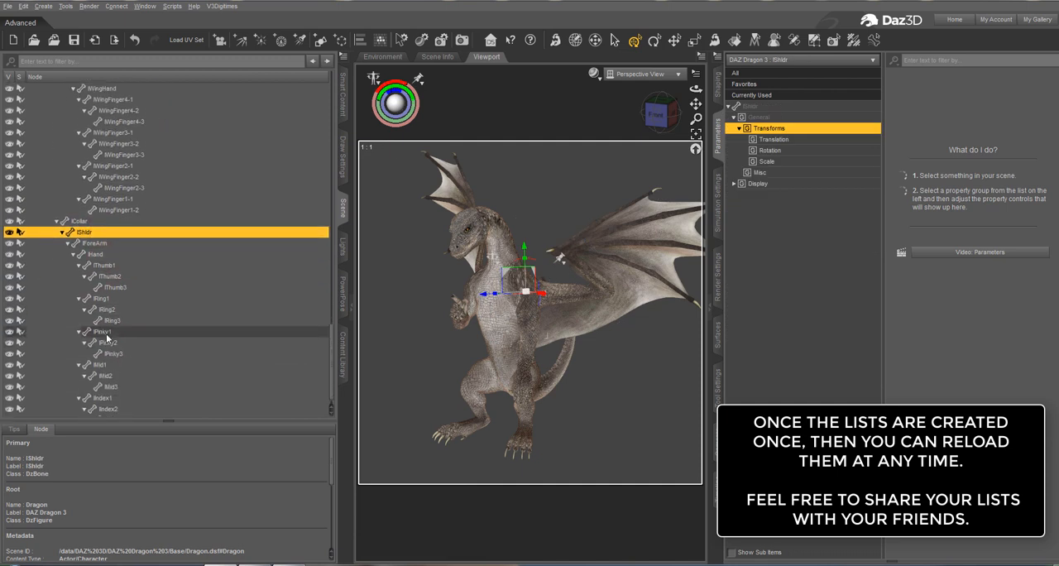
pyautogui.scroll(3, 107, 338)
pyautogui.scroll(-3, 107, 338)
pyautogui.scroll(4, 107, 338)
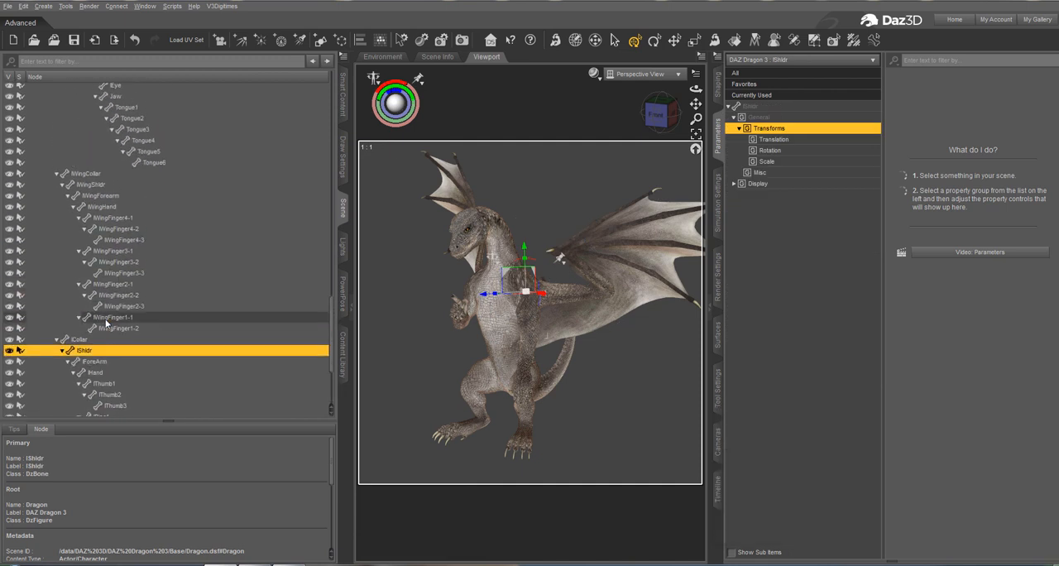
pyautogui.scroll(-15, 107, 337)
pyautogui.scroll(4, 100, 290)
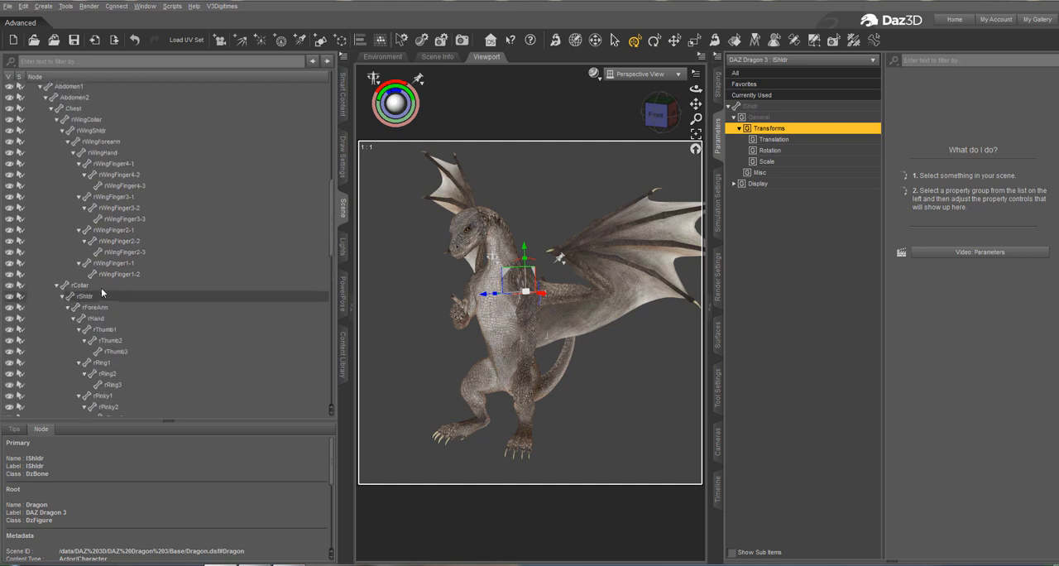
pyautogui.click(108, 279)
pyautogui.scroll(3, 124, 240)
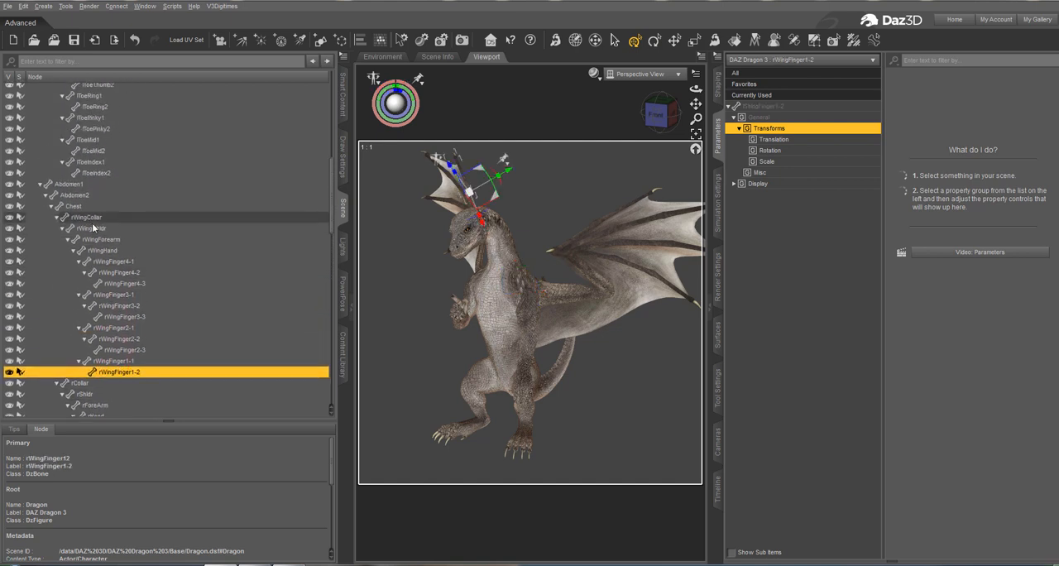
pyautogui.keyDown('shift'); pyautogui.click(92, 218); pyautogui.keyUp('shift')
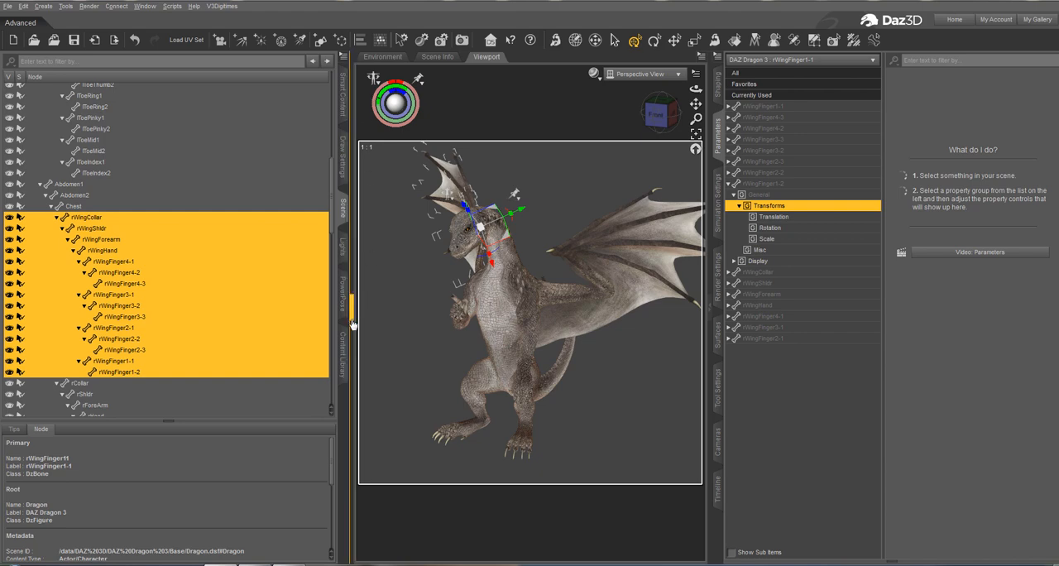
# Save the scene selection with Universal Pose Splitter as the text list "Dragon Right Wing.txt" in the Dragon Bone Lists folder.
pyautogui.click(342, 351)
pyautogui.doubleClick(236, 131)
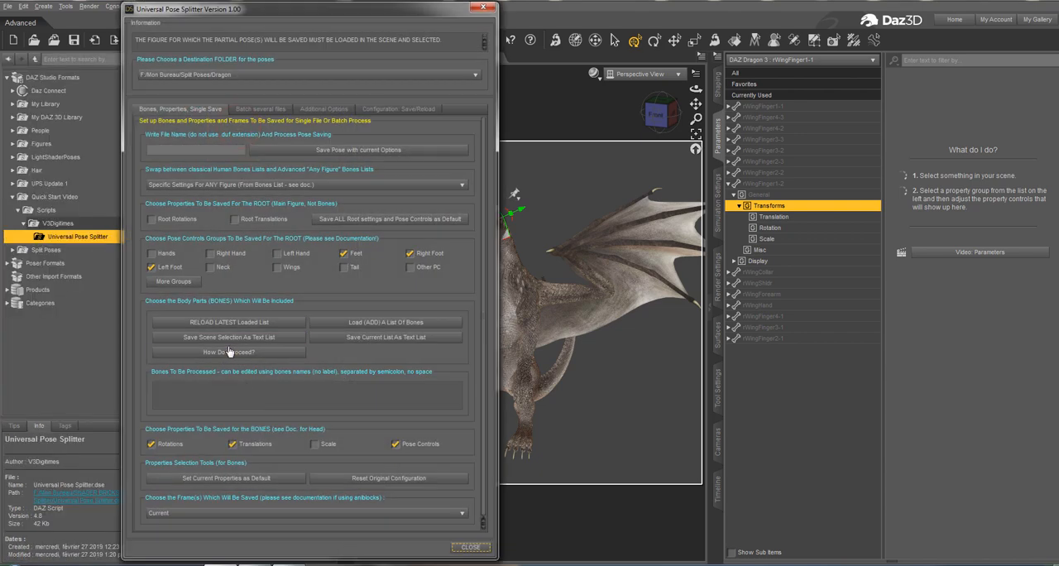
pyautogui.click(230, 337)
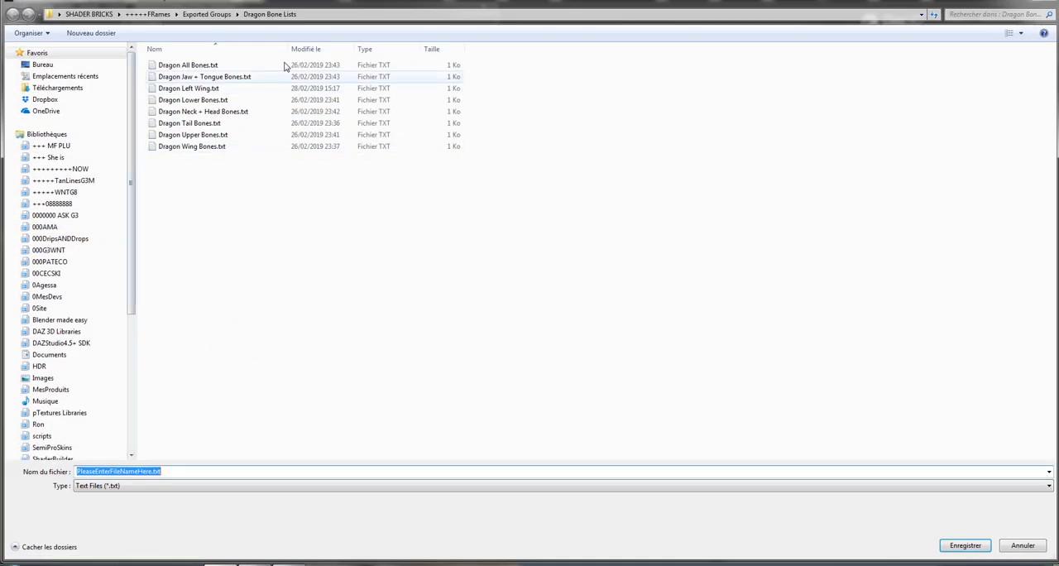
pyautogui.click(302, 49)
pyautogui.click(205, 64)
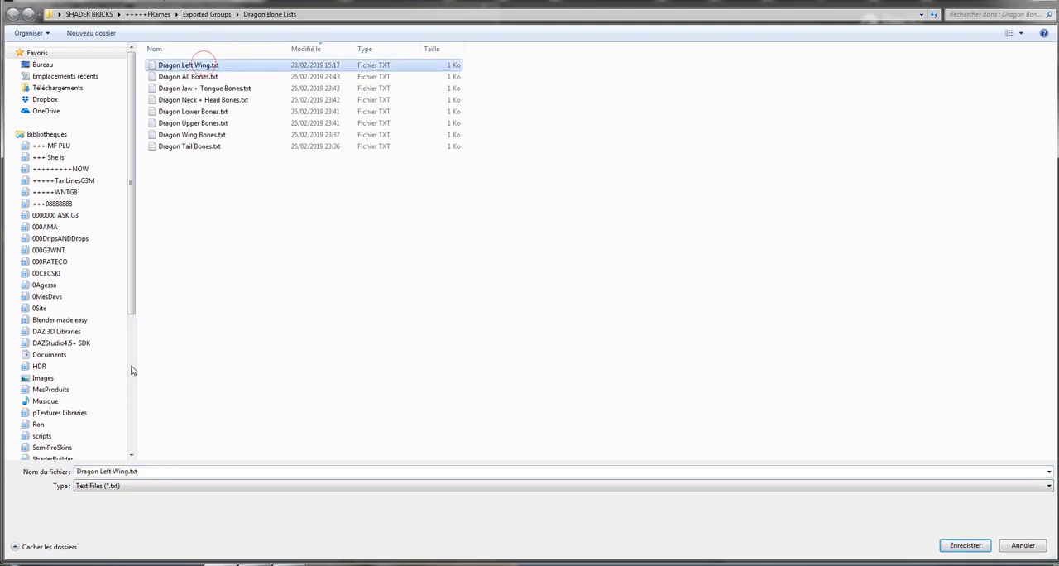
pyautogui.click(105, 471)
pyautogui.doubleClick(105, 472)
pyautogui.write('R')
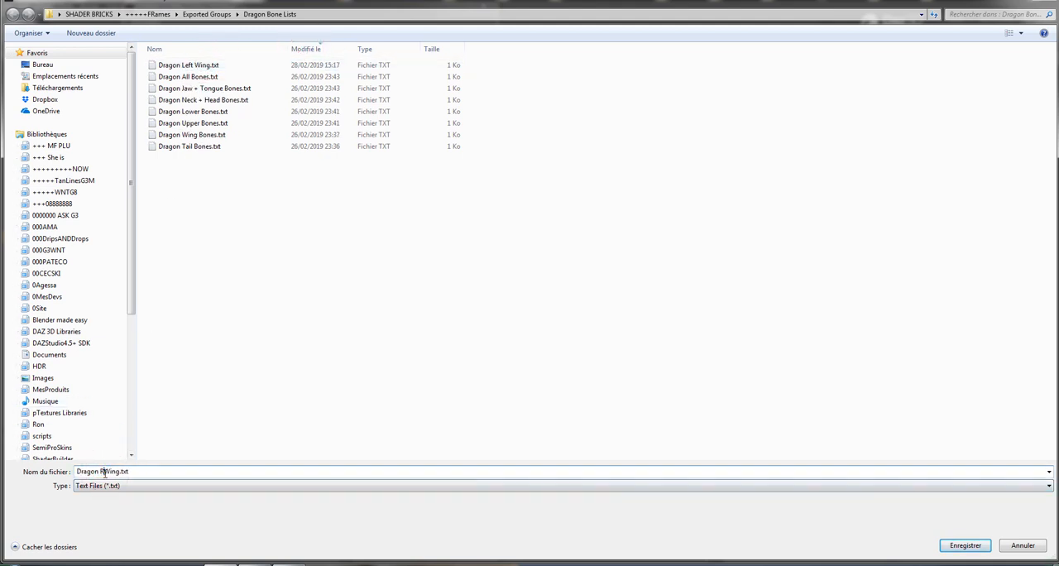
pyautogui.write('ight')
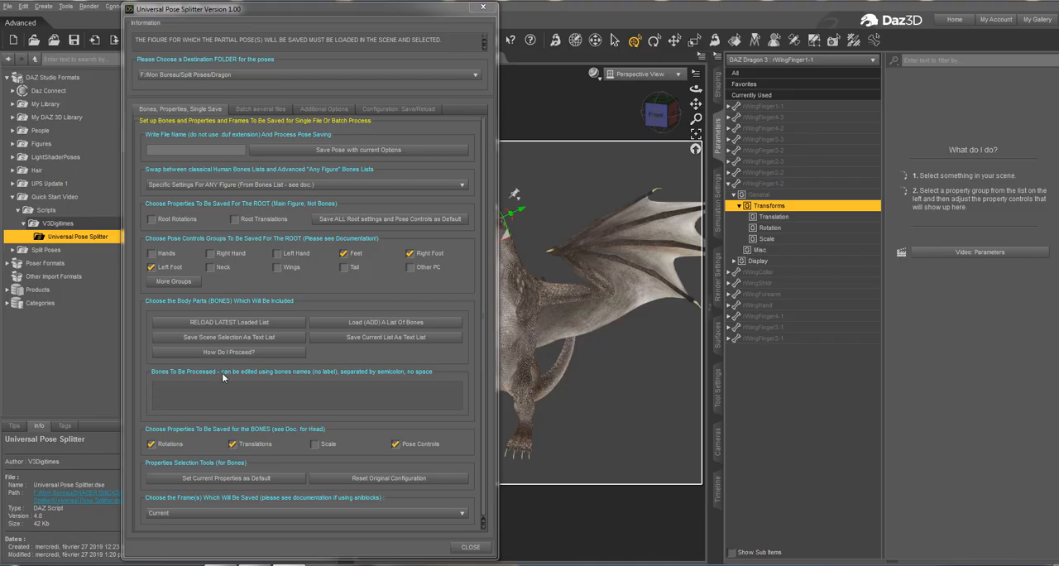
# Load the Dragon Right Wing.txt bone list from the Dragon Bone Lists folder into the bones to be processed.
pyautogui.click(341, 329)
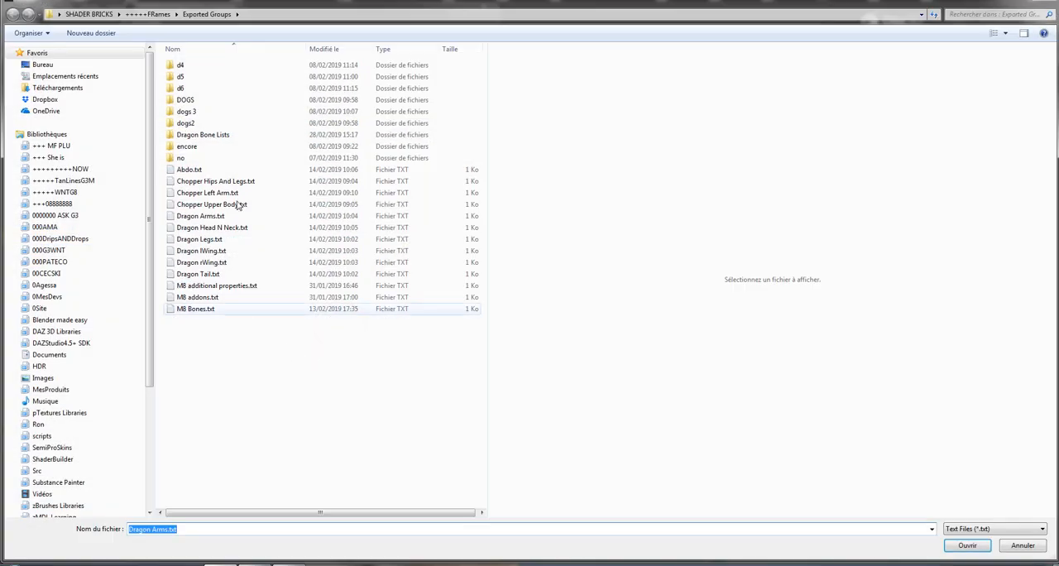
pyautogui.doubleClick(211, 135)
pyautogui.click(239, 66)
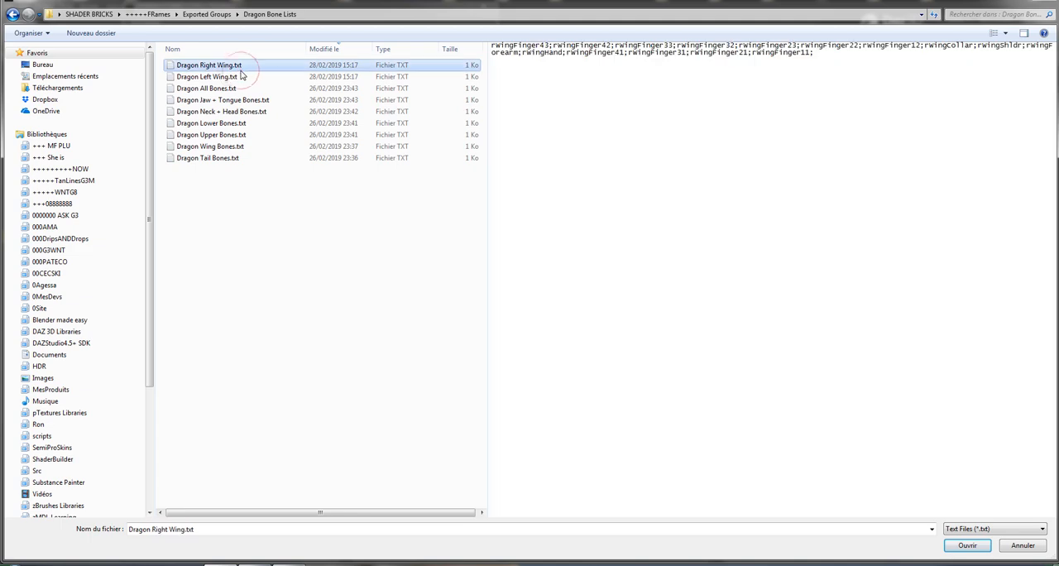
pyautogui.click(967, 546)
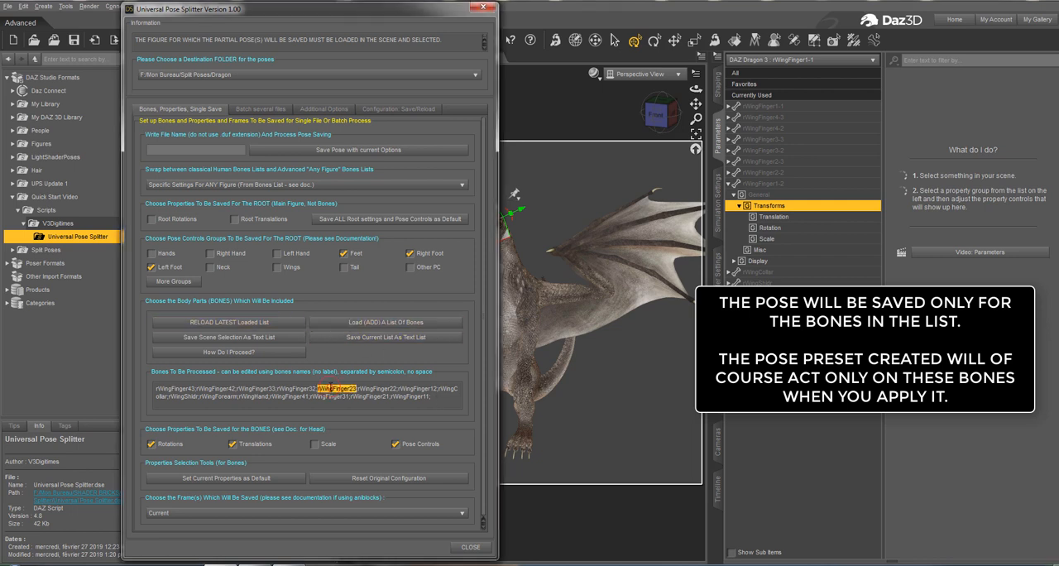
# Add the Dragon Left Wing.txt bone list to the bones to be processed and look through the combined list.
pyautogui.click(407, 328)
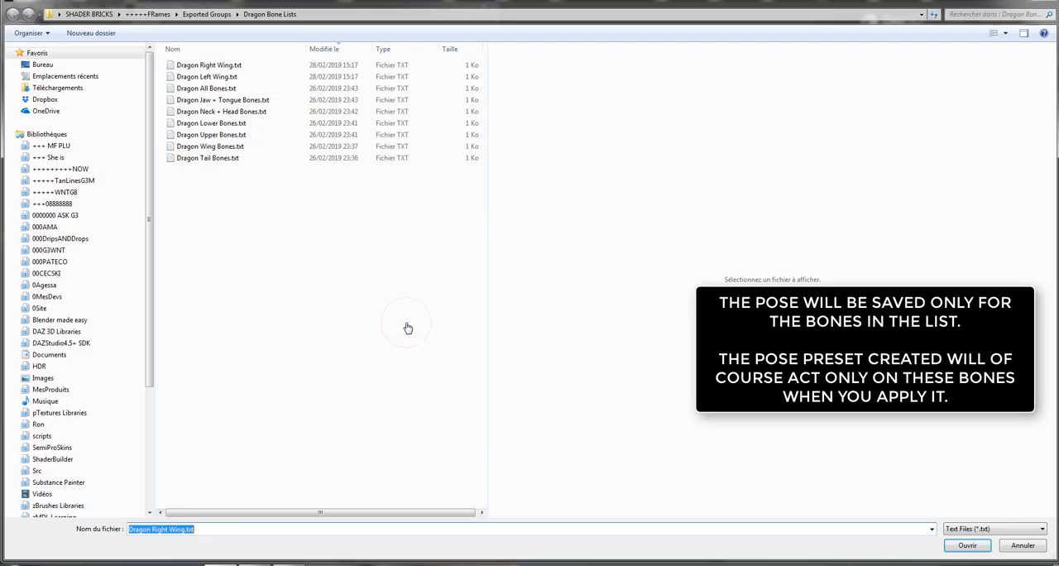
pyautogui.click(235, 77)
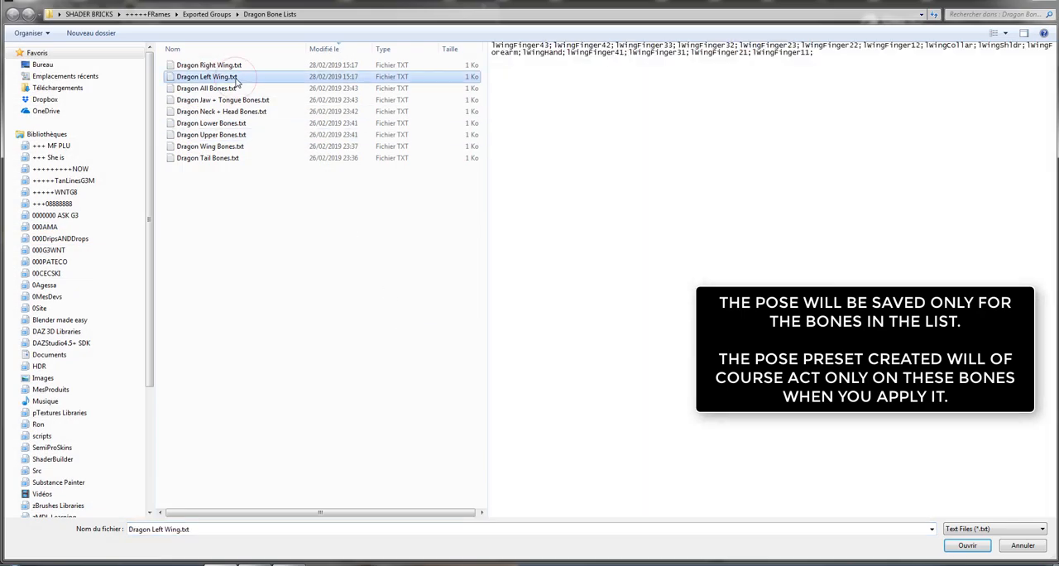
pyautogui.click(965, 547)
pyautogui.click(351, 403)
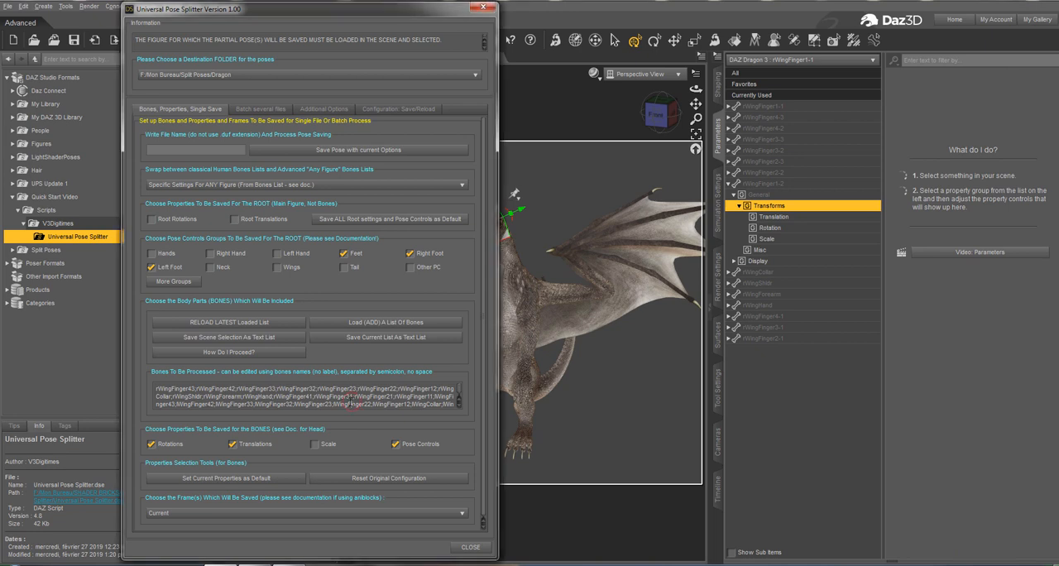
pyautogui.scroll(-2, 303, 392)
pyautogui.scroll(1, 353, 403)
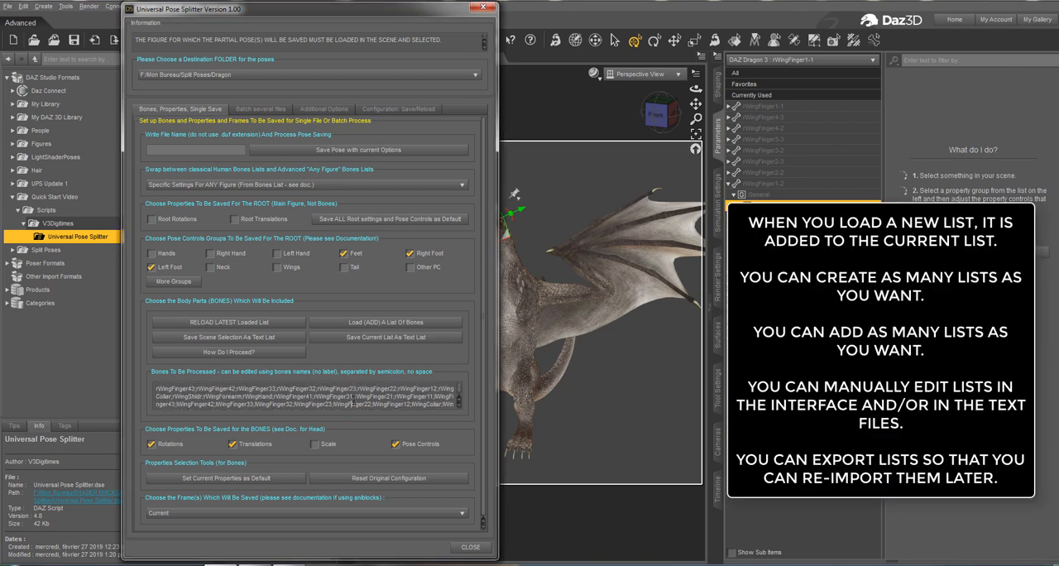
pyautogui.scroll(-2, 310, 390)
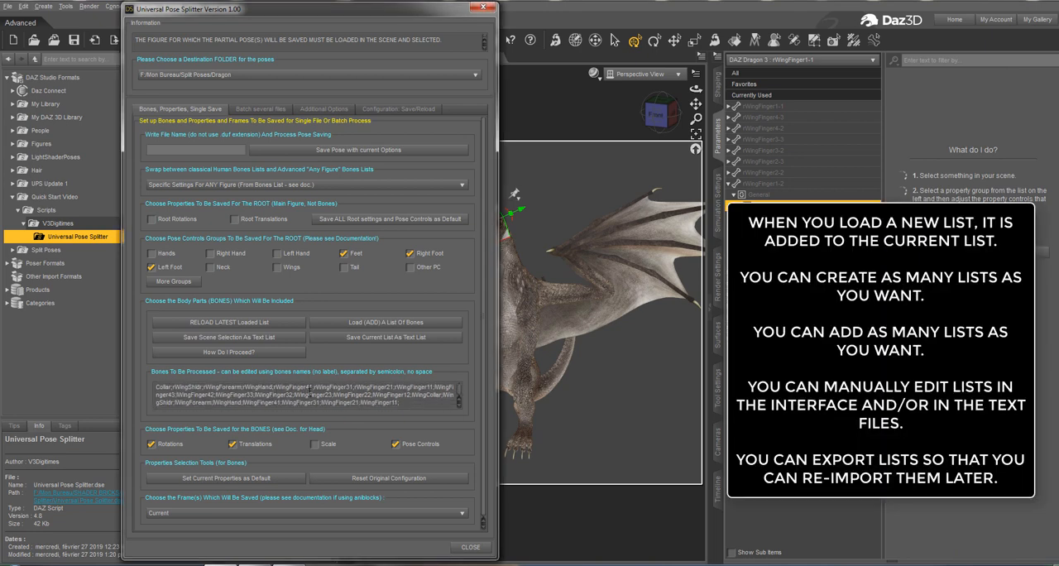
pyautogui.scroll(1, 311, 390)
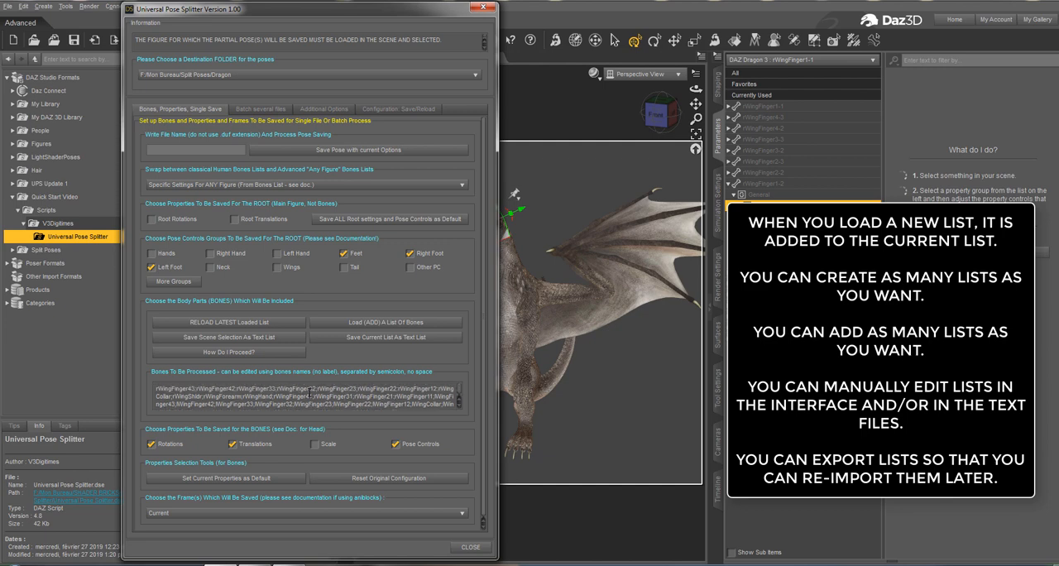
pyautogui.doubleClick(309, 389)
pyautogui.scroll(-1, 309, 389)
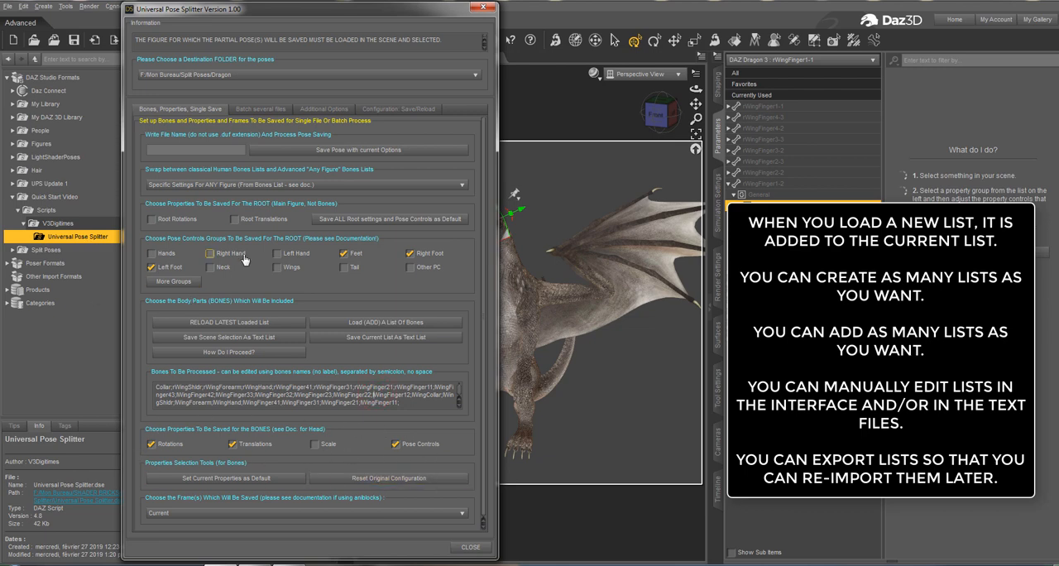
# Exclude the Feet, Right Foot and Left Foot pose control groups for the root and include only Wings.
pyautogui.click(152, 268)
pyautogui.click(152, 267)
pyautogui.click(344, 253)
pyautogui.click(344, 256)
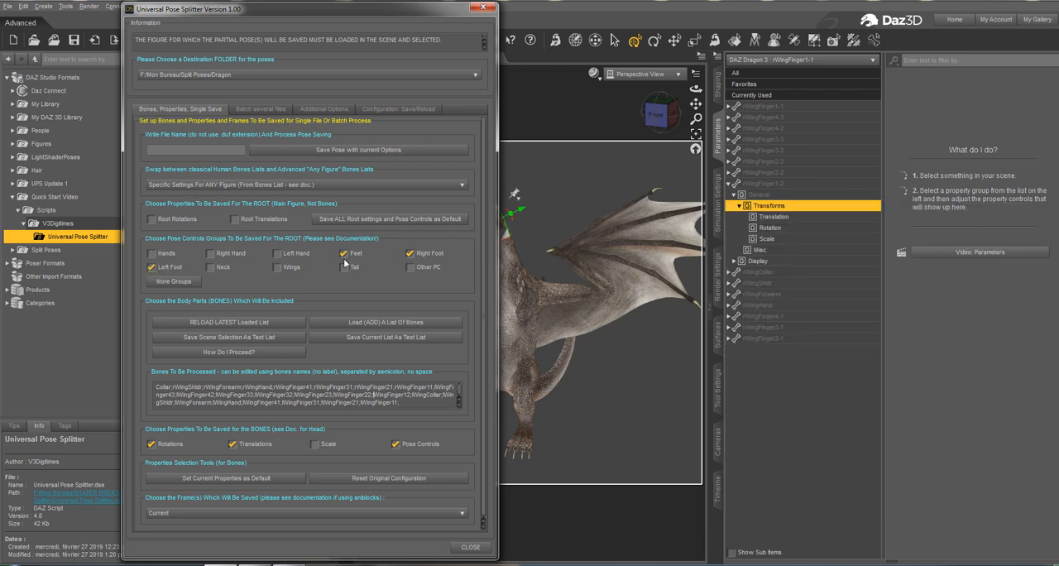
pyautogui.click(345, 255)
pyautogui.click(344, 255)
pyautogui.click(410, 253)
pyautogui.click(151, 267)
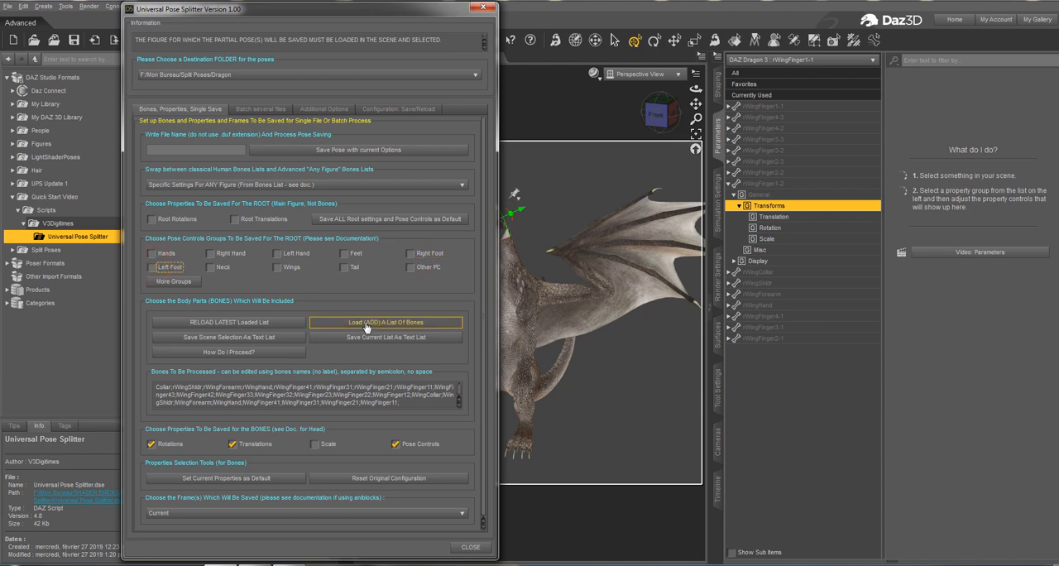
pyautogui.click(279, 268)
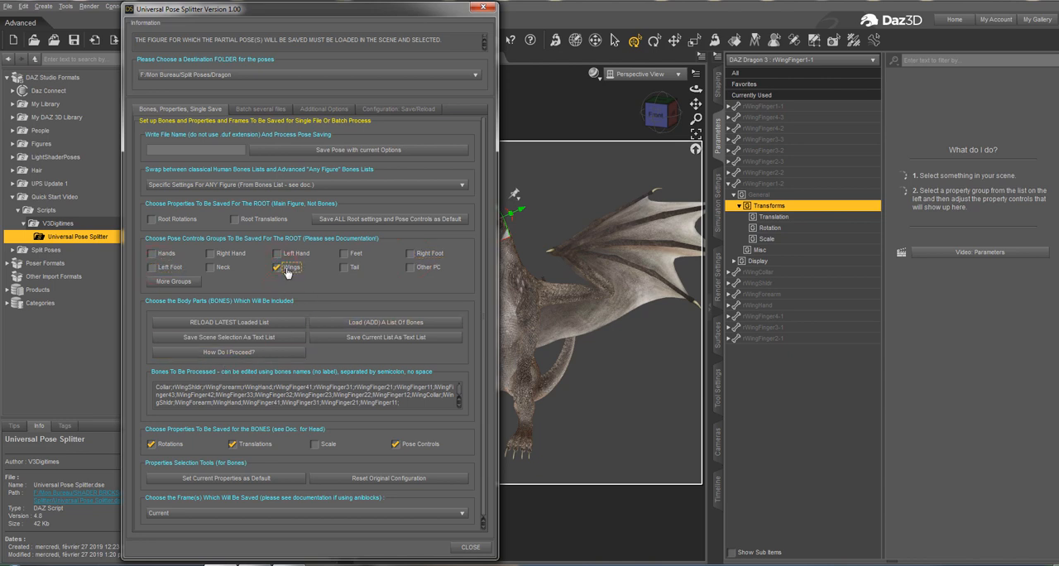
pyautogui.click(288, 272)
pyautogui.click(290, 271)
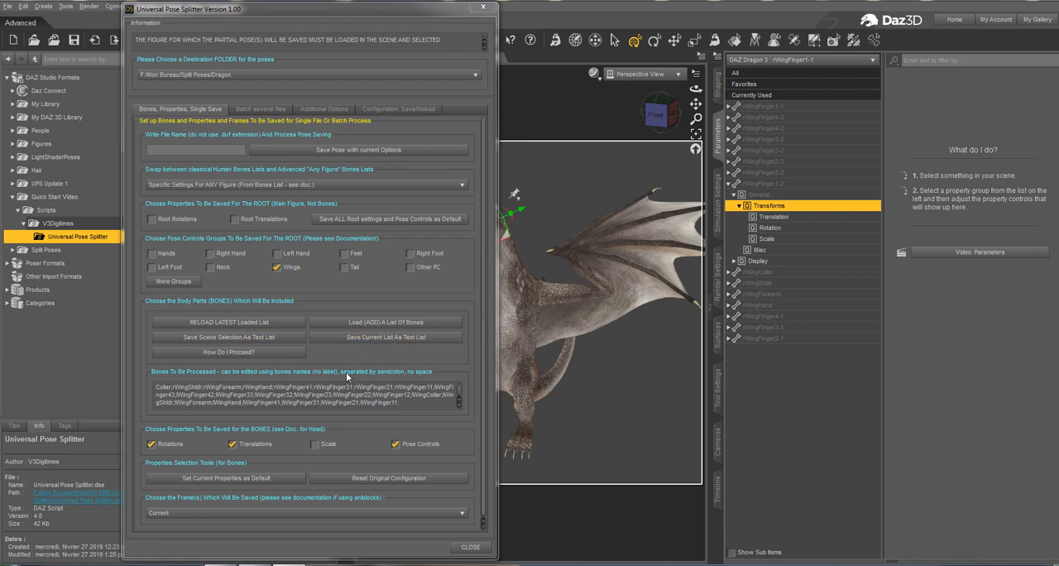
# Check the combined bone list and save it as the text list "Dragon Both Wings" in the Dragon Bone Lists folder.
pyautogui.moveTo(418, 406); pyautogui.dragTo(155, 396)
pyautogui.click(163, 396)
pyautogui.scroll(1, 170, 395)
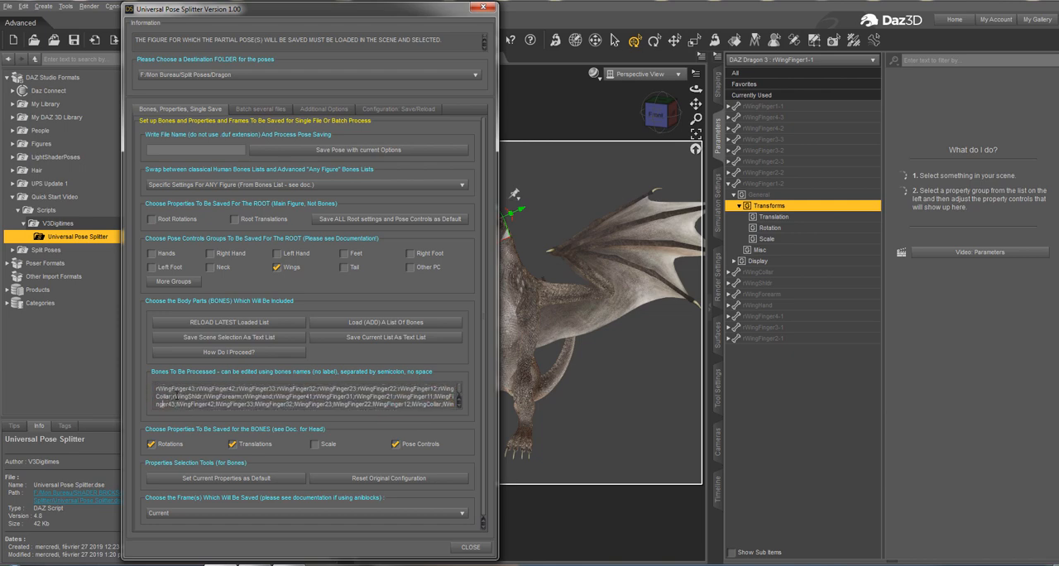
pyautogui.scroll(-1, 202, 404)
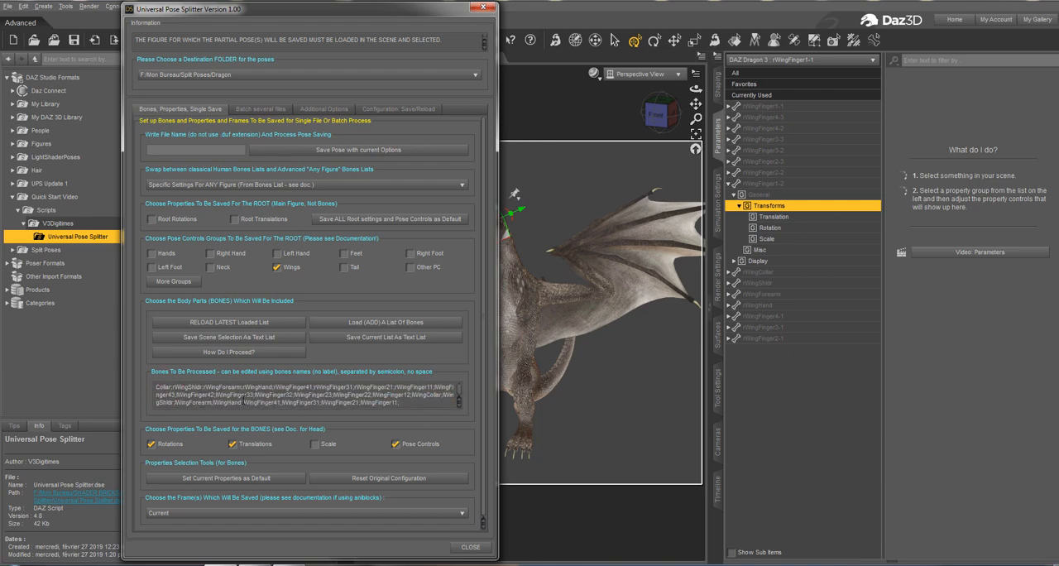
pyautogui.click(385, 339)
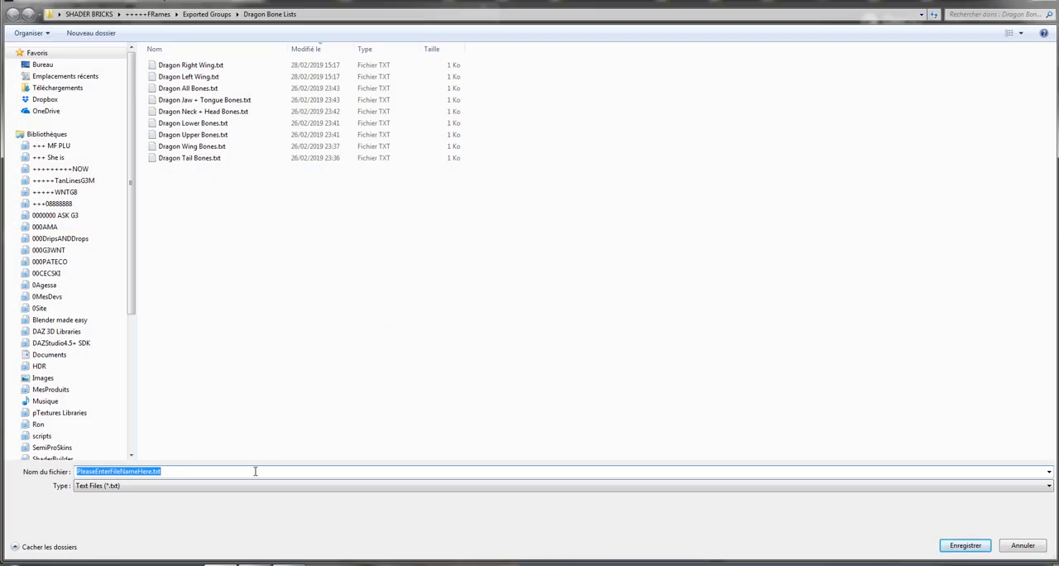
pyautogui.write('Dragon')
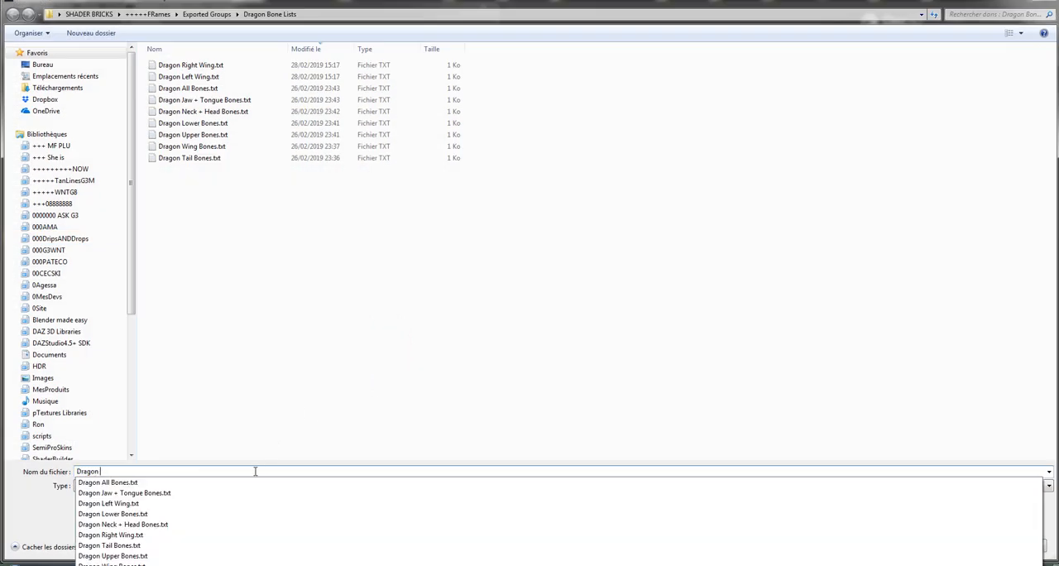
pyautogui.write(' Both Wings')
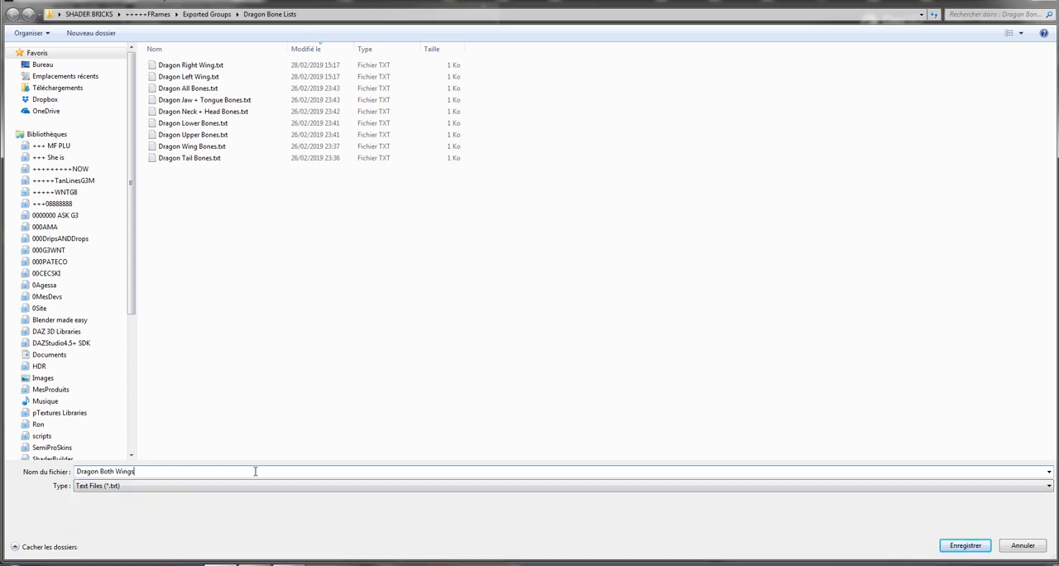
pyautogui.press('Return')
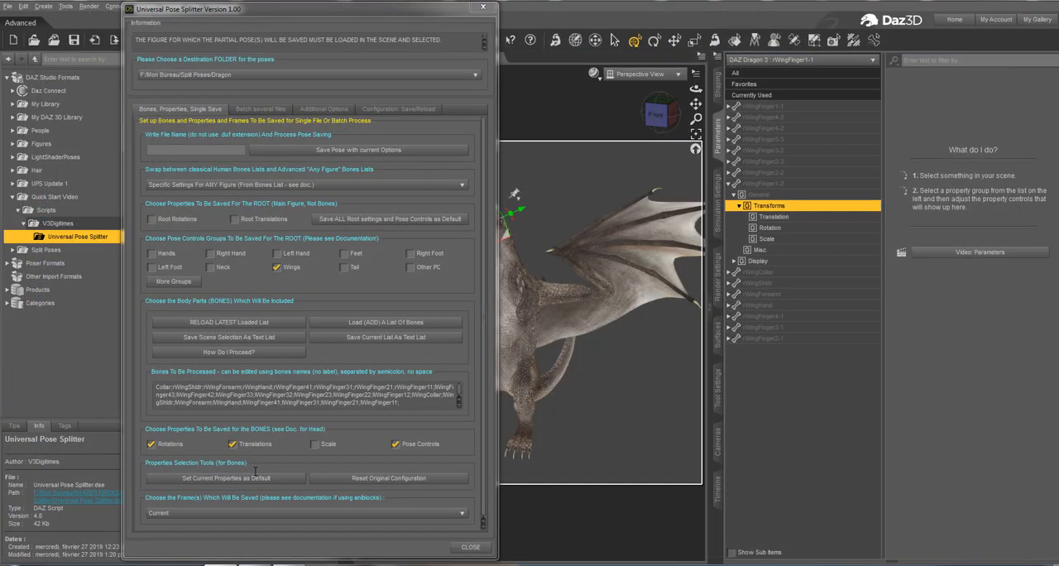
# Save all root settings and pose controls as default, and clear the list of bones to be processed.
pyautogui.click(370, 222)
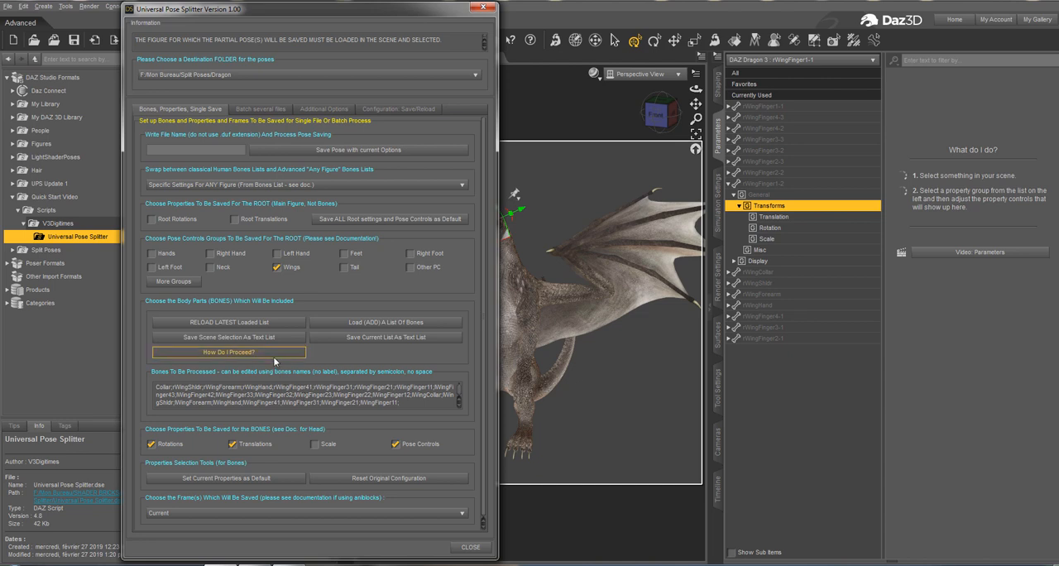
pyautogui.hotkey('ctrl', 'a')
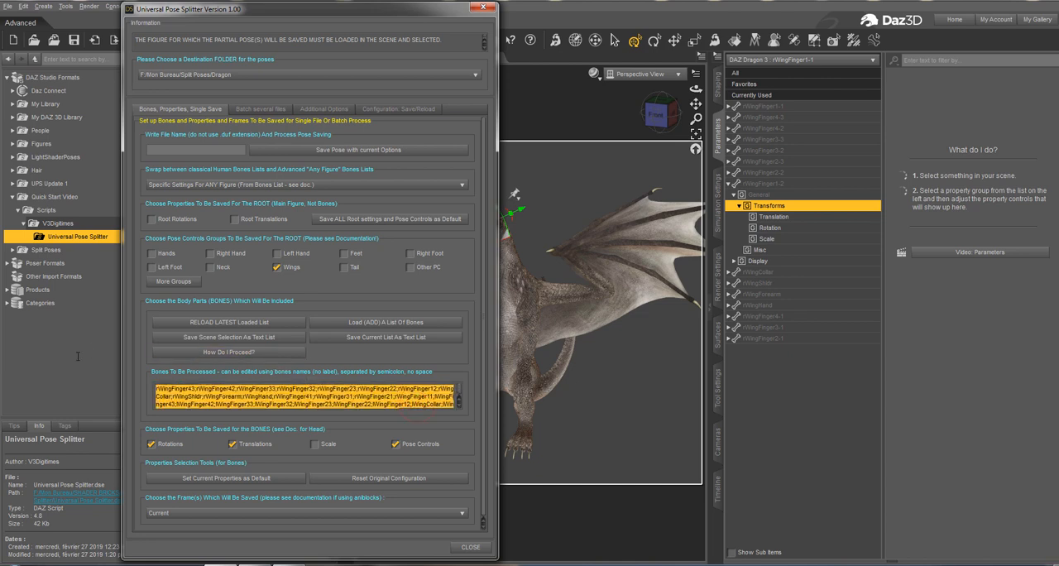
pyautogui.press('Delete')
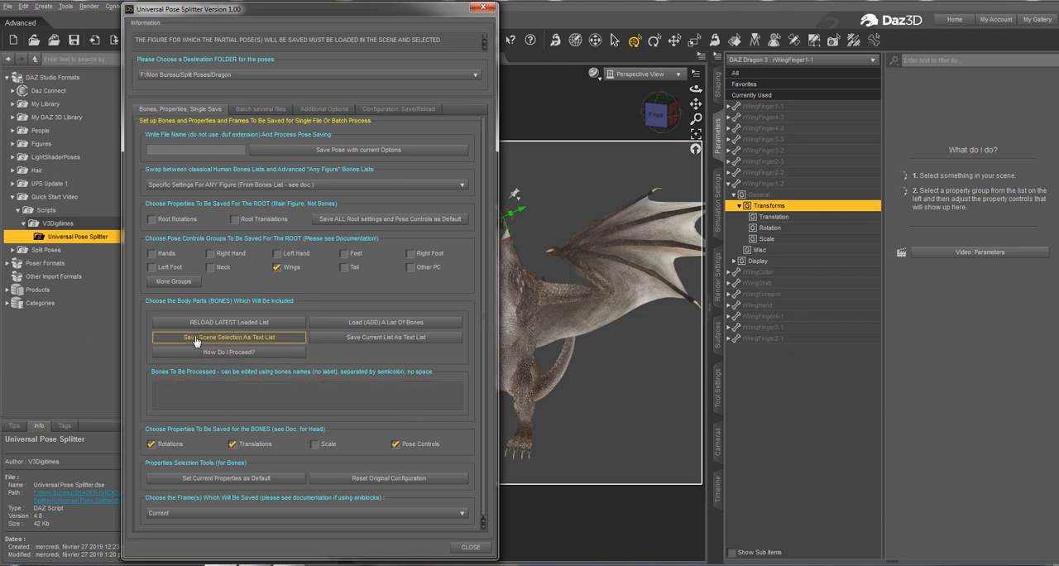
# Load the Dragon Both Wings.txt bone list into the empty list of bones to be processed and check its contents.
pyautogui.click(364, 324)
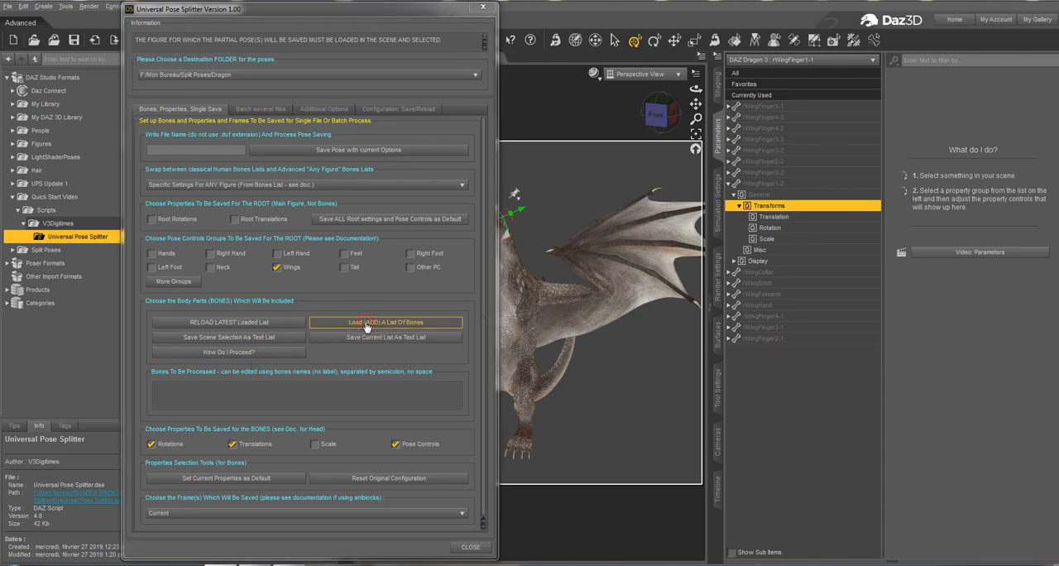
pyautogui.click(224, 66)
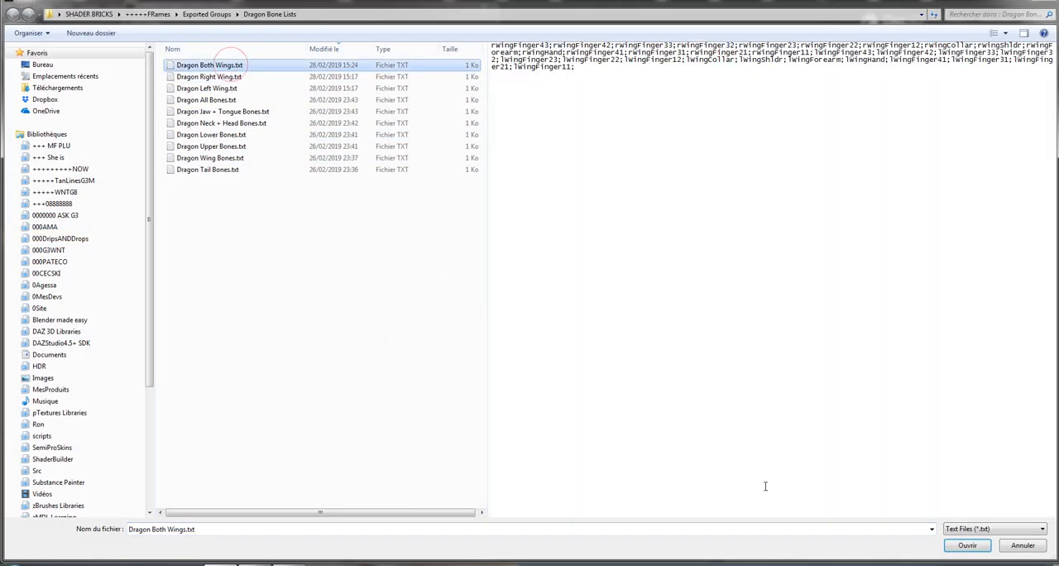
pyautogui.click(968, 545)
pyautogui.scroll(-1, 422, 387)
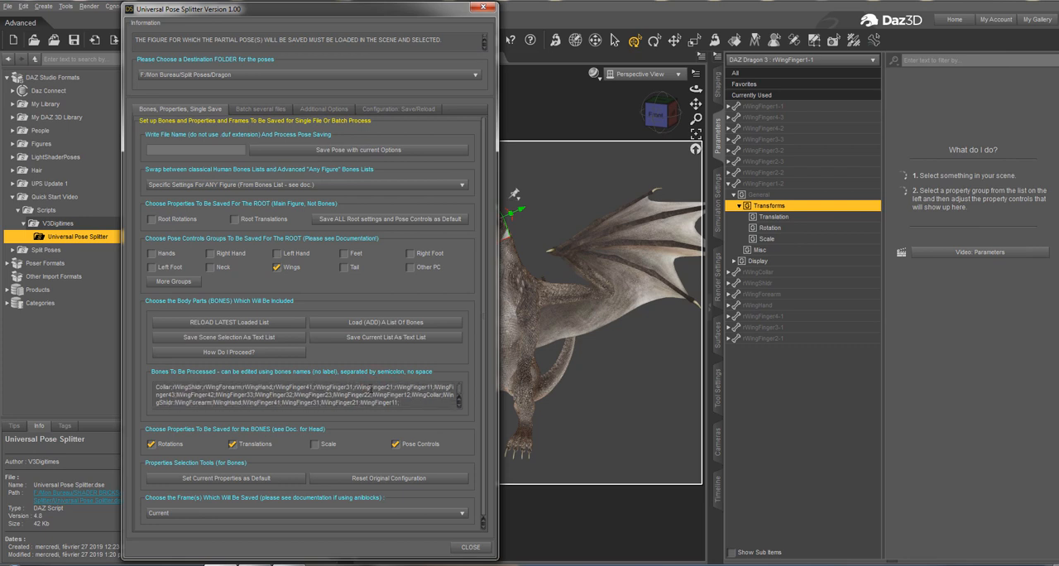
pyautogui.scroll(1, 305, 398)
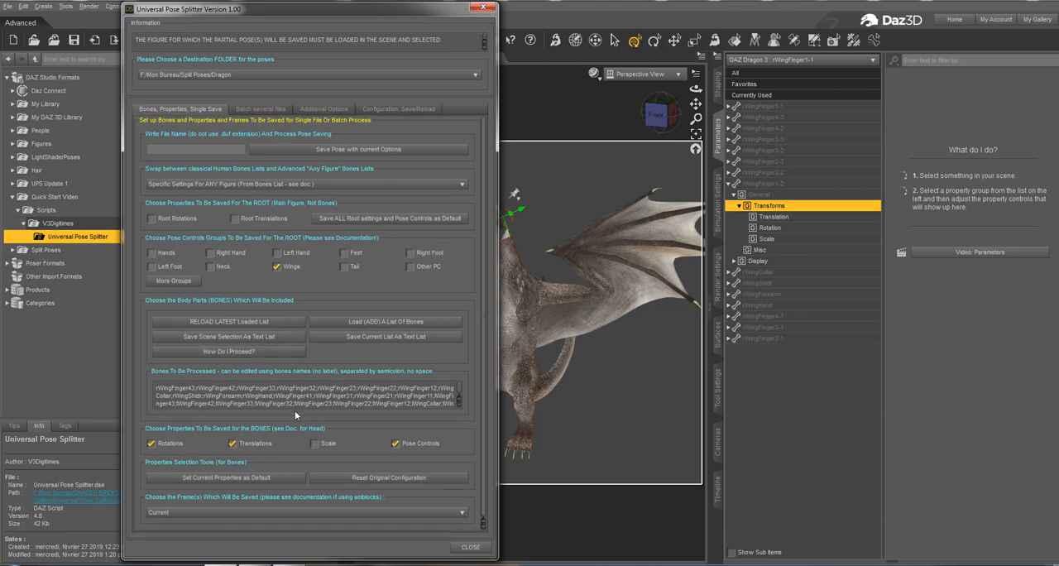
# Examine the configuration save and reload options, along with the bone and batch settings that a configuration file covers.
pyautogui.click(385, 113)
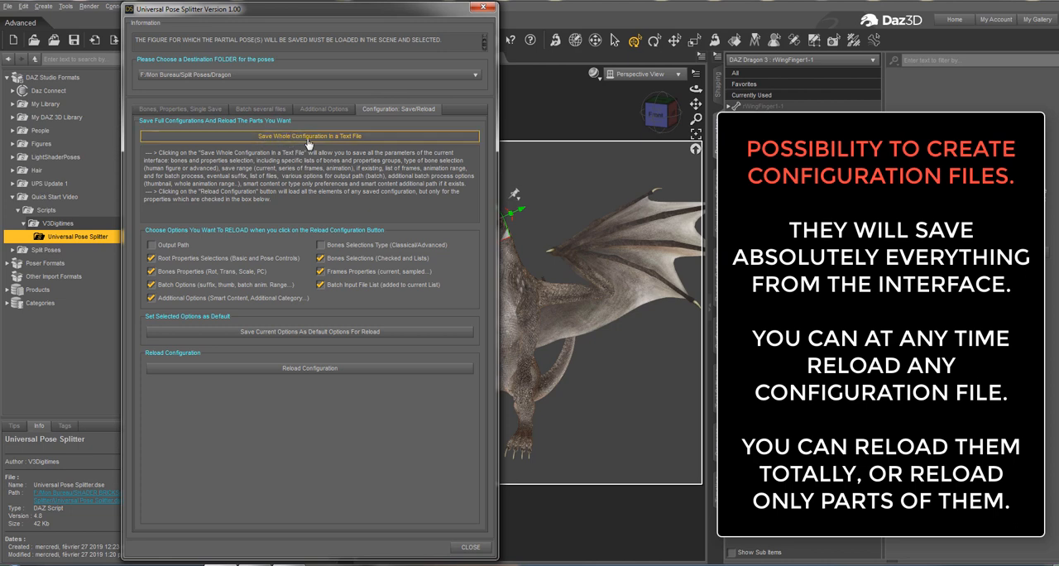
pyautogui.click(214, 111)
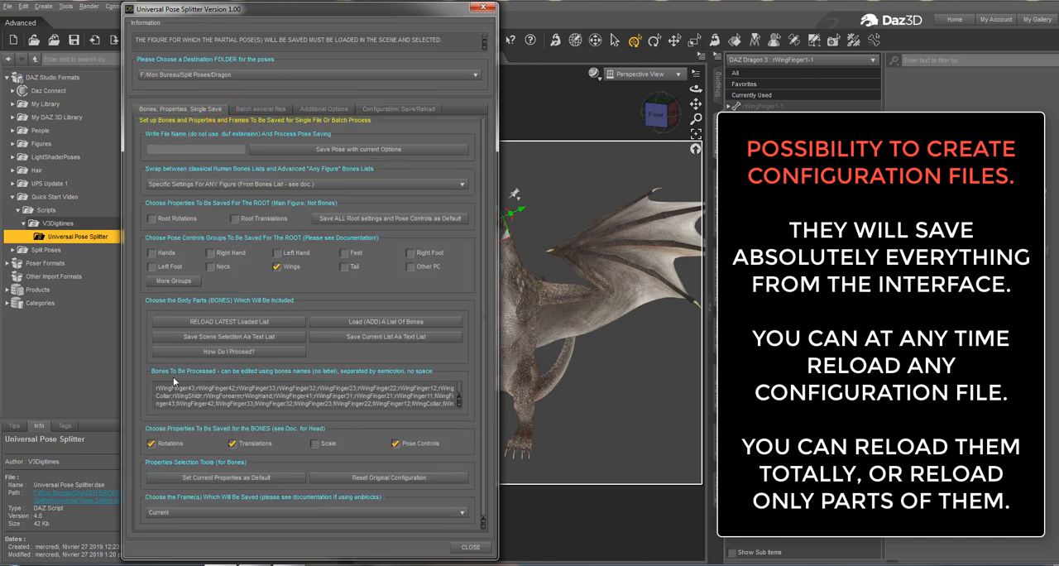
pyautogui.click(263, 109)
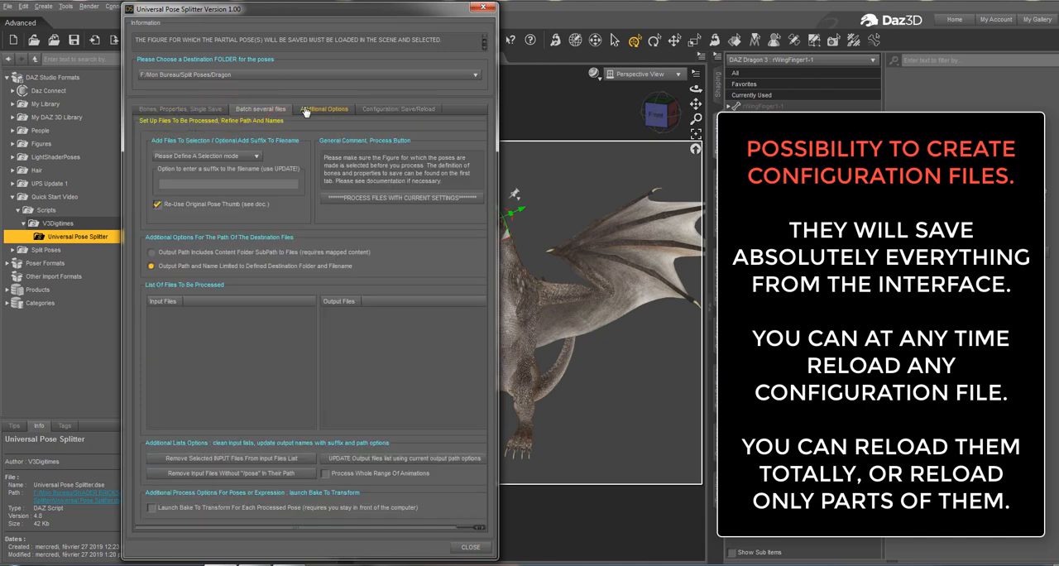
pyautogui.click(385, 109)
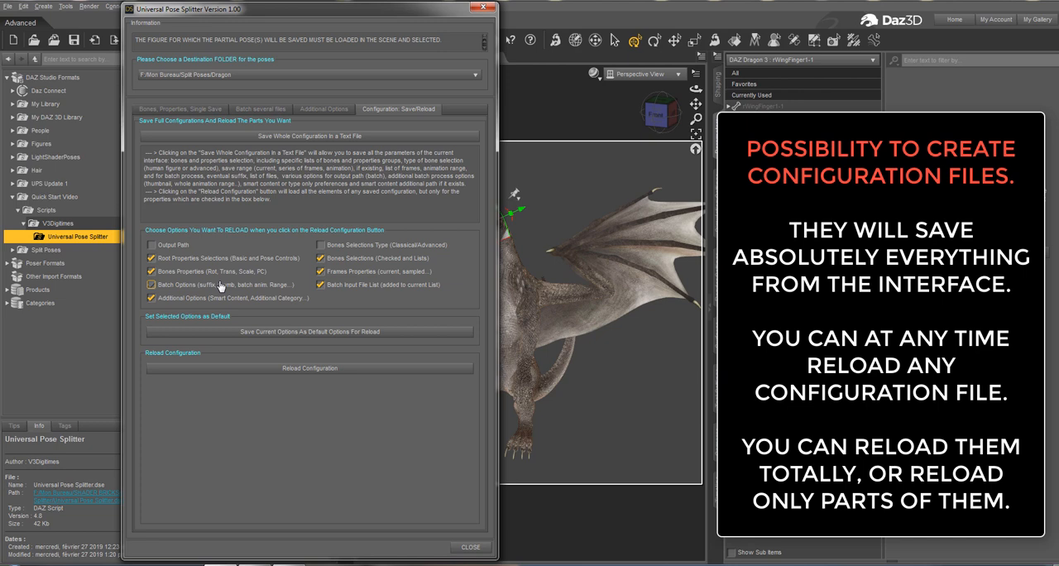
pyautogui.click(380, 274)
pyautogui.click(385, 280)
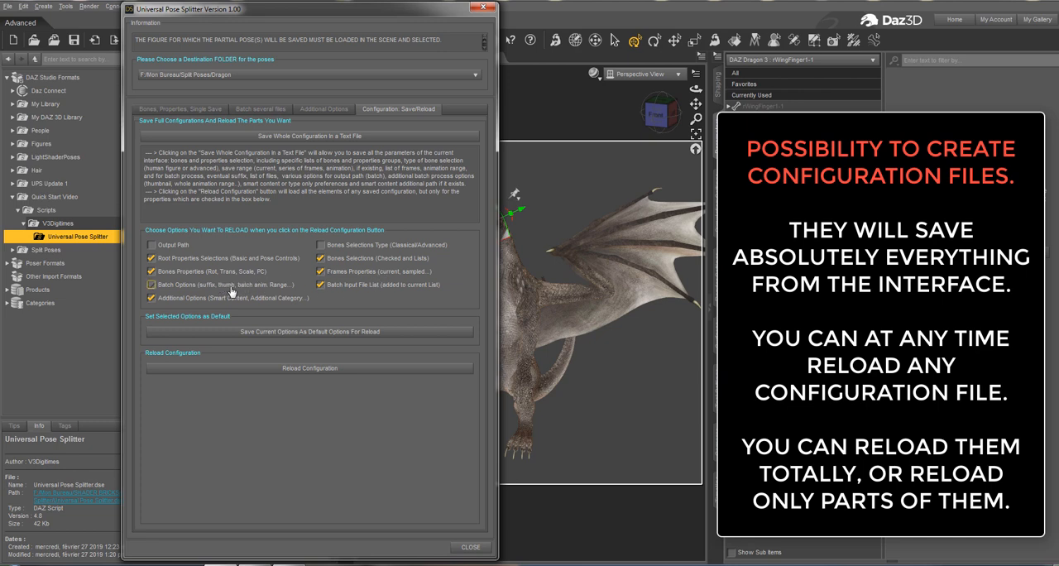
pyautogui.click(364, 286)
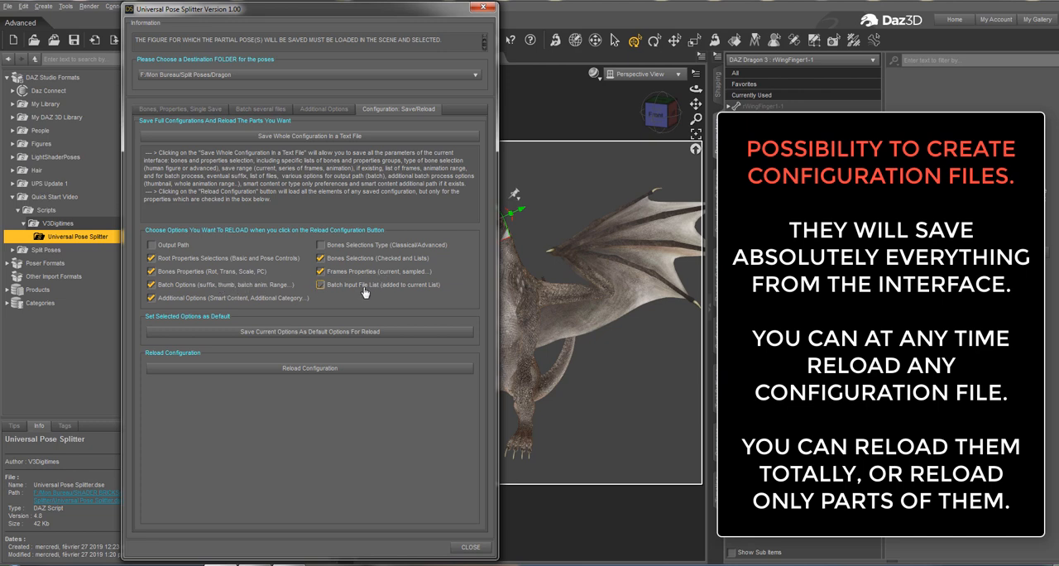
pyautogui.click(242, 303)
# Save the whole configuration as a text file named "Dragon Wings" in the configuration files folder.
pyautogui.click(331, 136)
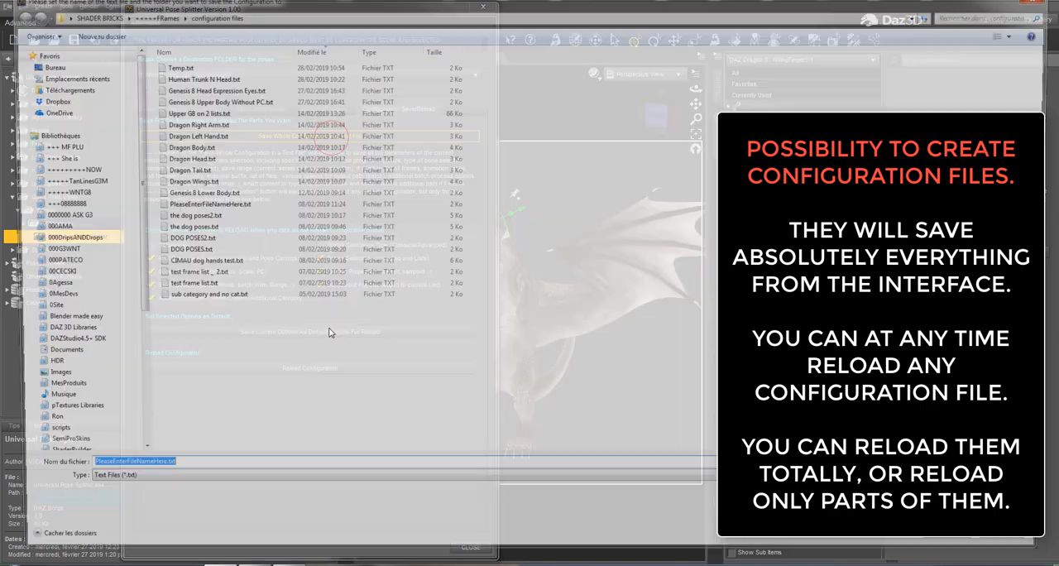
pyautogui.write('D')
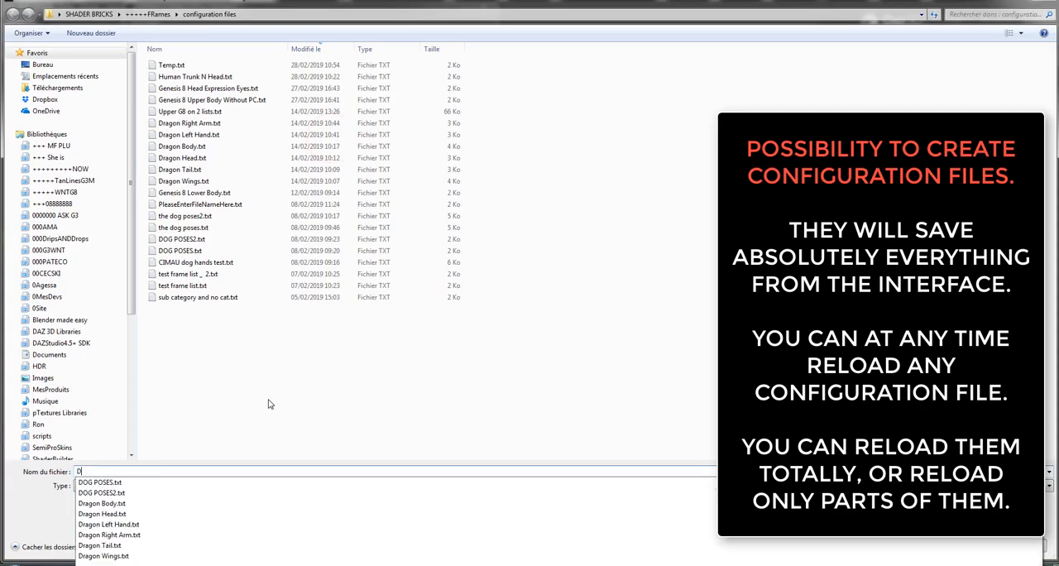
pyautogui.write('ragon Wings')
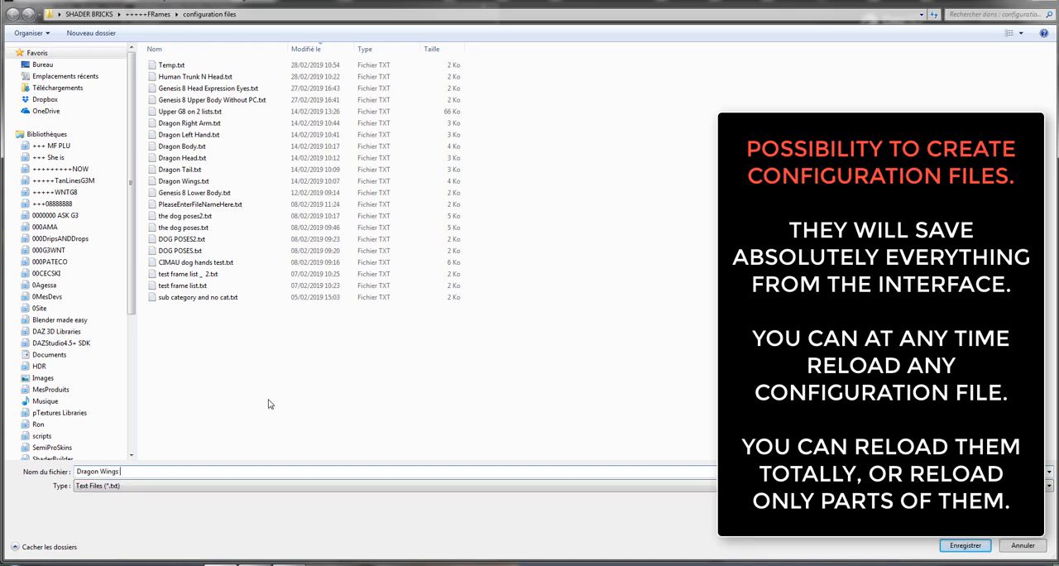
pyautogui.press('Return')
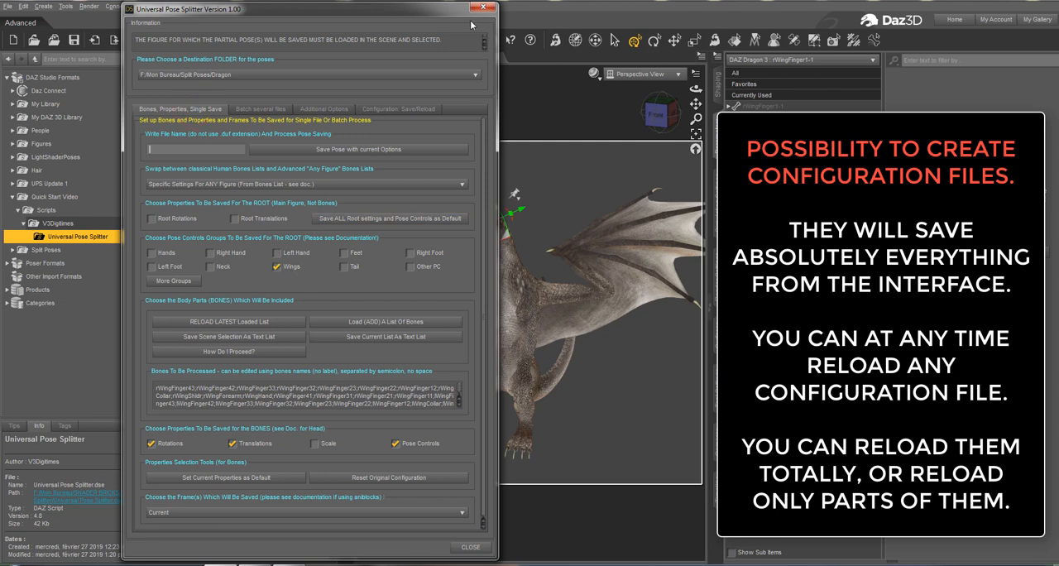
# Switch to the classical settings for Daz human figures, and close and relaunch Universal Pose Splitter.
pyautogui.click(333, 184)
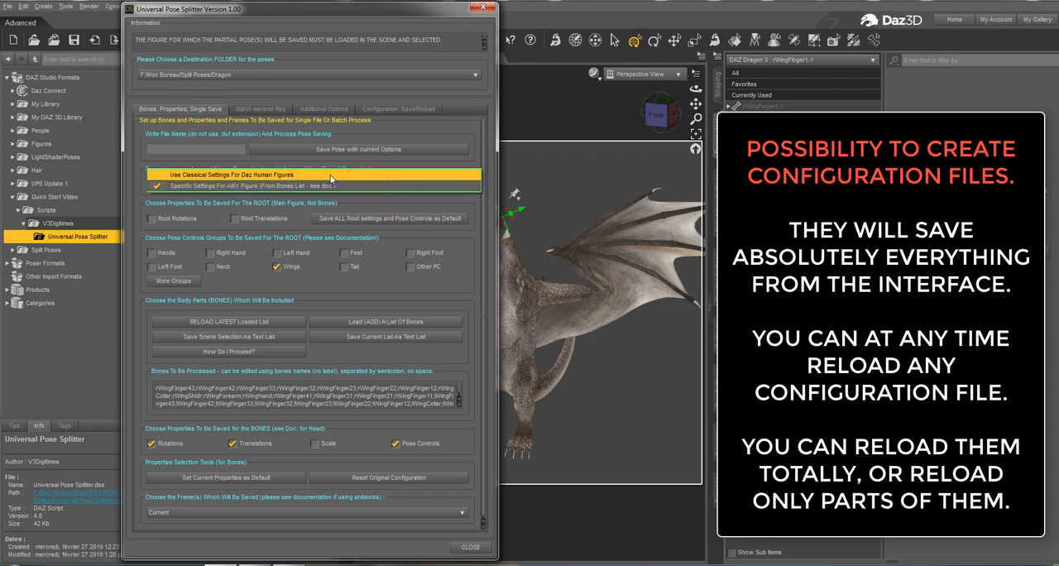
pyautogui.click(331, 176)
pyautogui.click(481, 10)
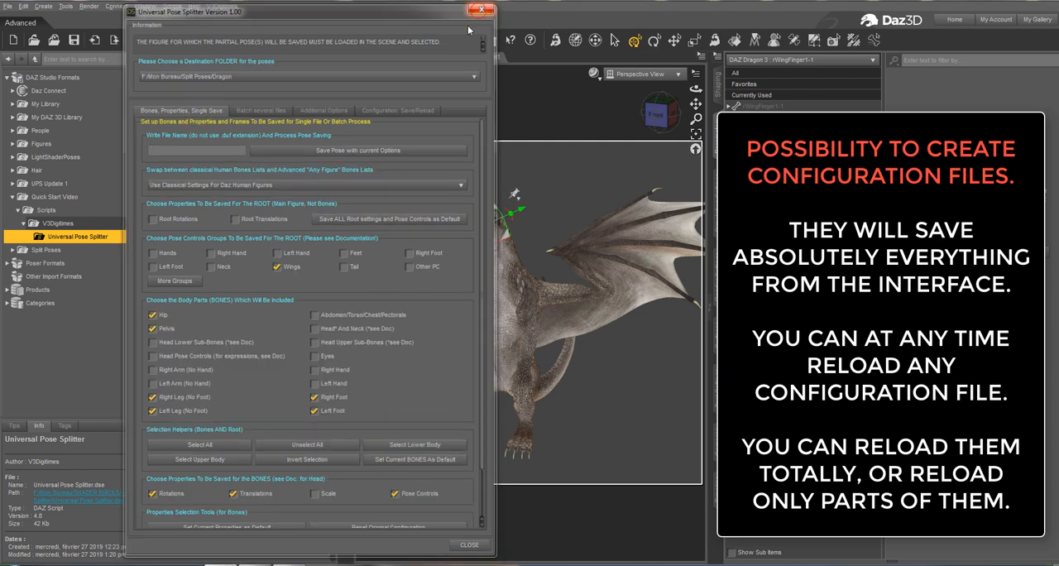
pyautogui.click(305, 176)
pyautogui.click(255, 149)
pyautogui.doubleClick(255, 149)
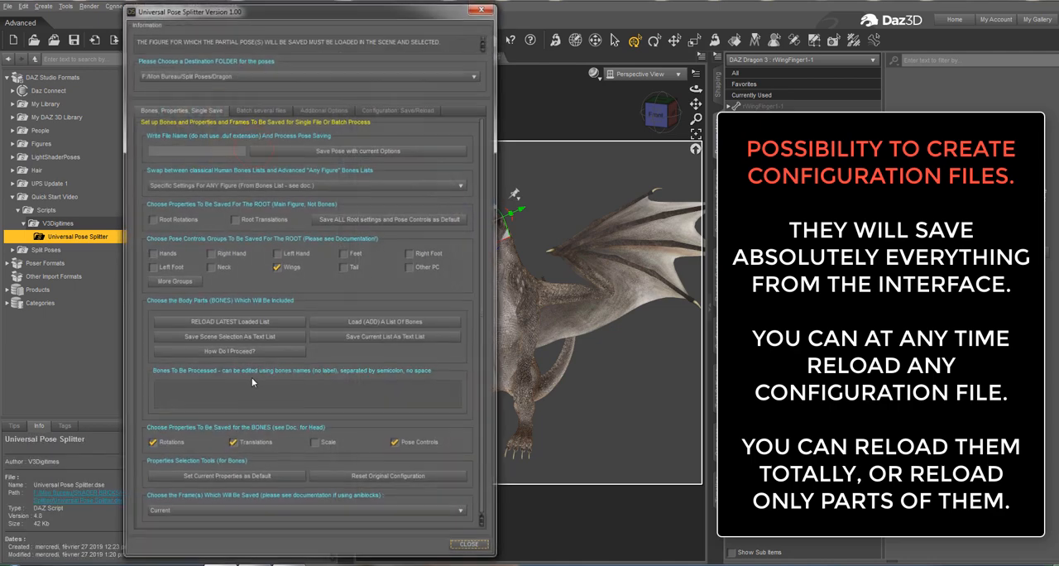
# Reload the Dragon Wings.txt configuration and check the list of bones to be processed.
pyautogui.click(395, 109)
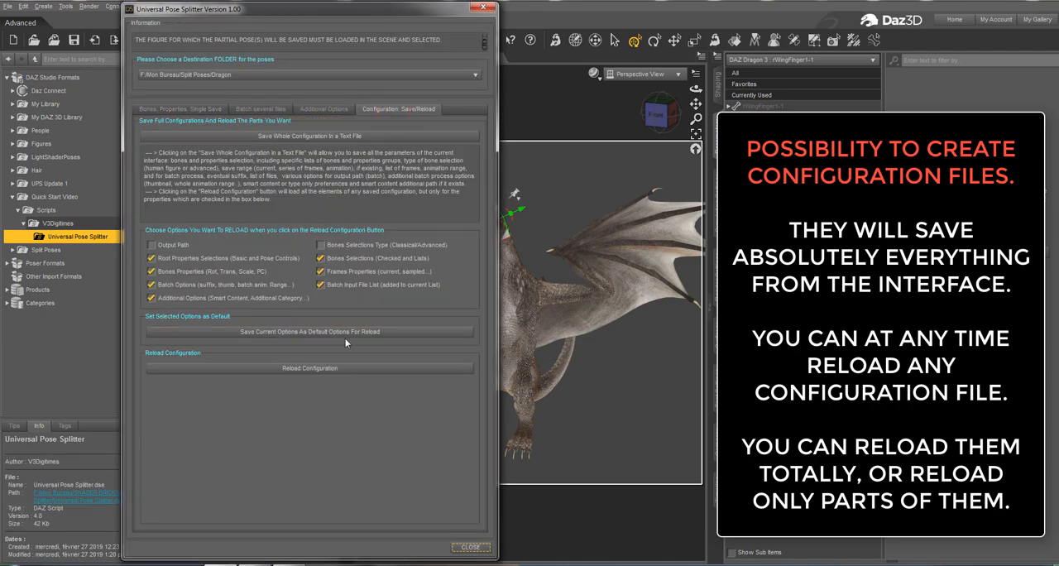
pyautogui.click(322, 369)
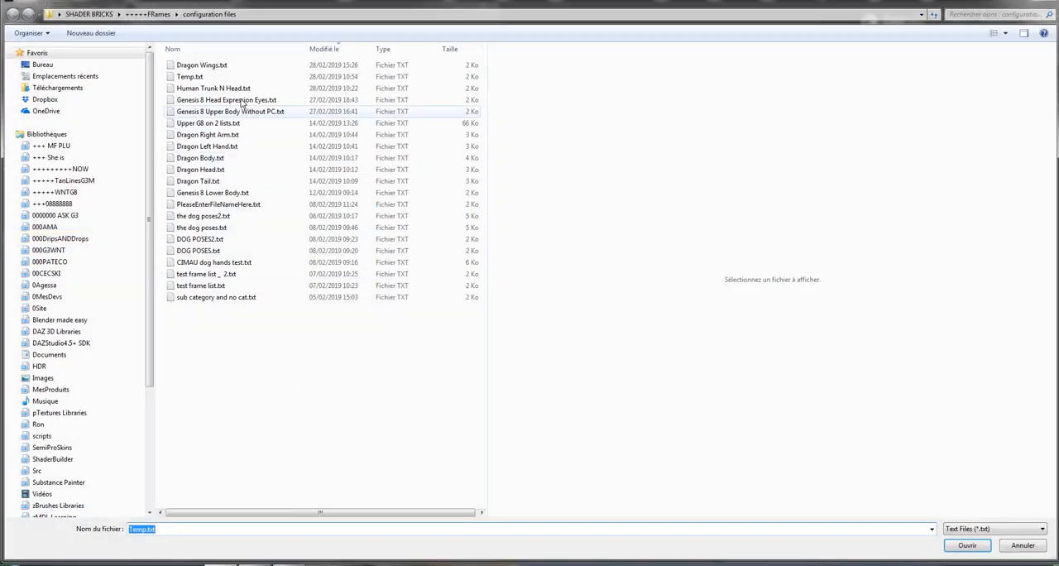
pyautogui.click(248, 49)
pyautogui.click(247, 50)
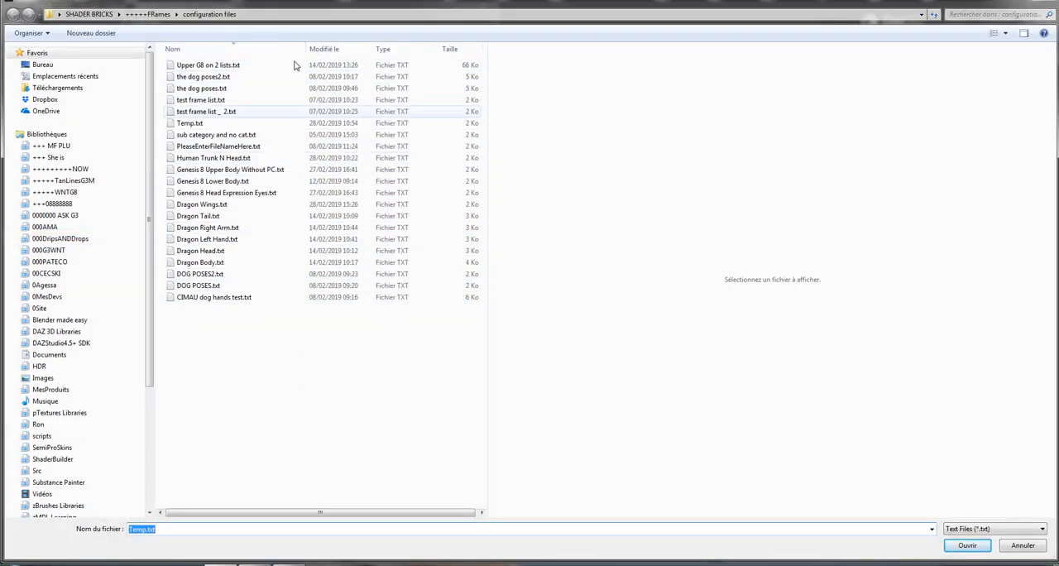
pyautogui.click(334, 53)
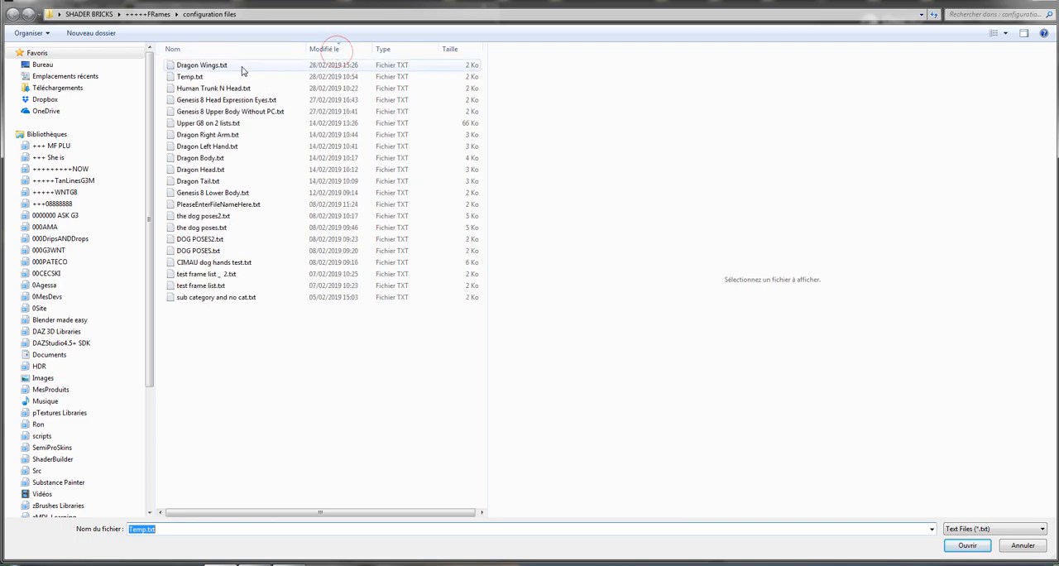
pyautogui.click(245, 66)
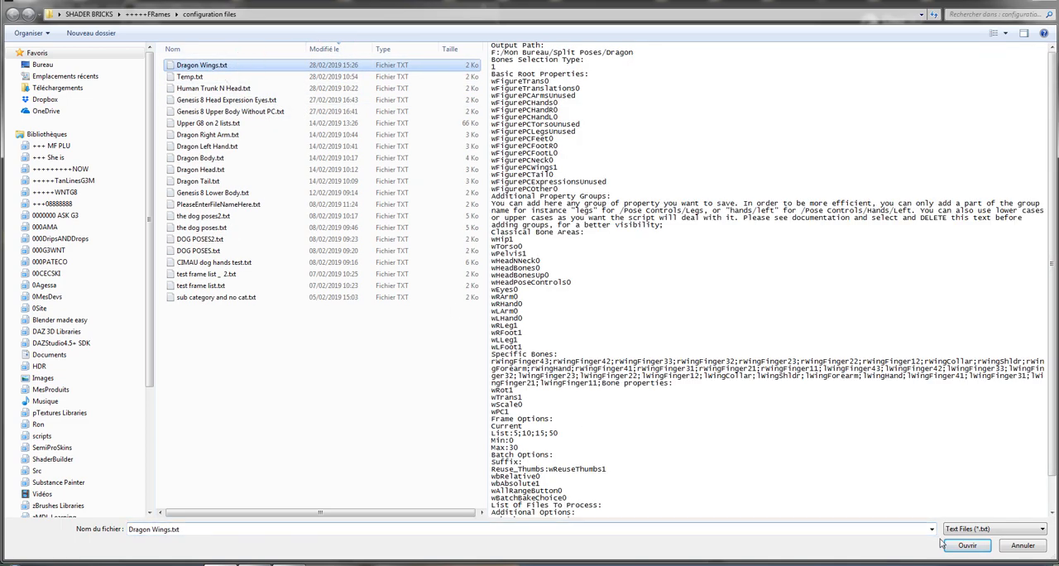
pyautogui.click(965, 545)
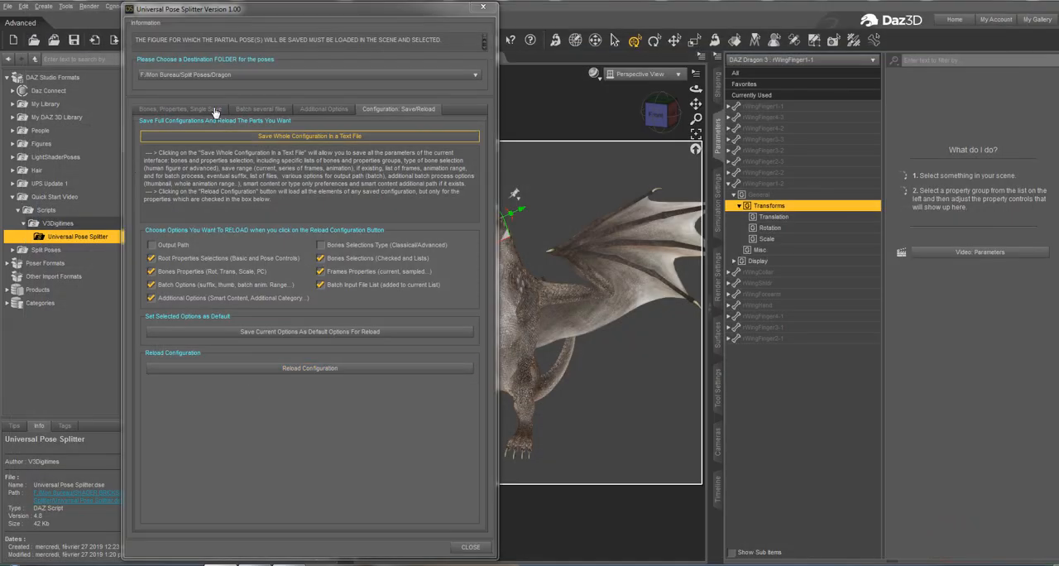
pyautogui.click(207, 109)
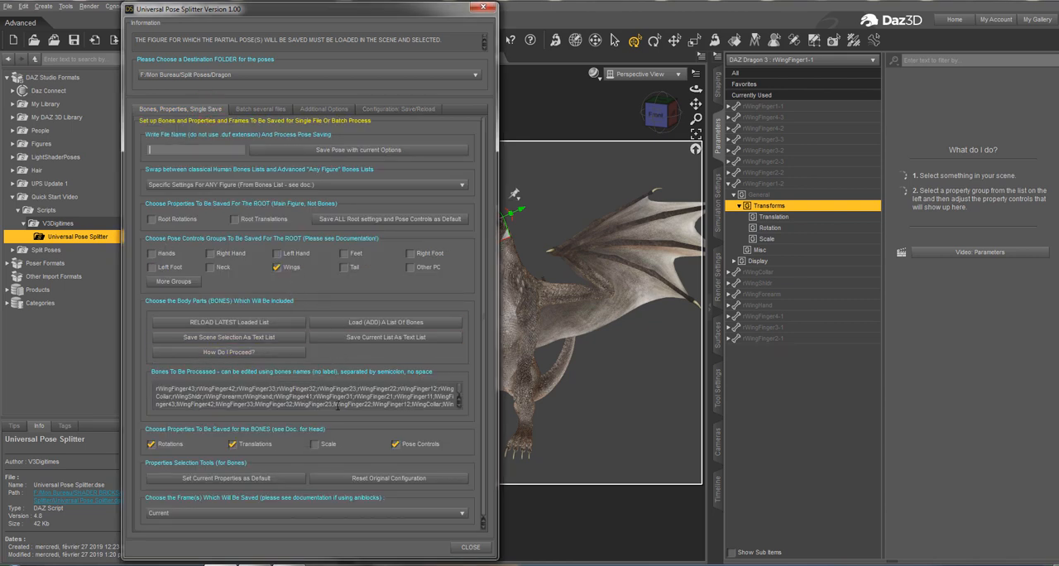
pyautogui.doubleClick(339, 403)
pyautogui.click(364, 401)
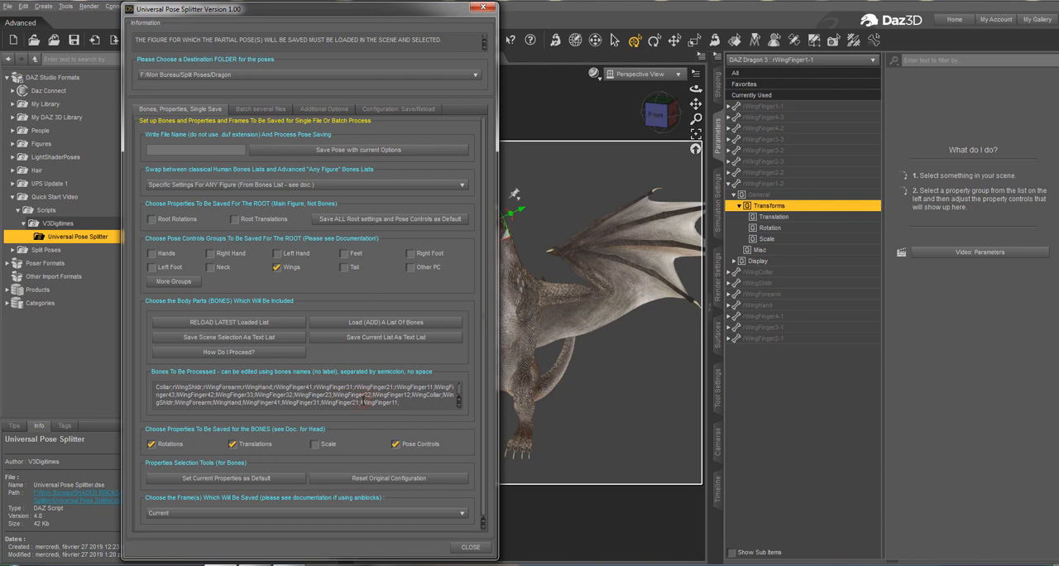
pyautogui.scroll(1, 362, 402)
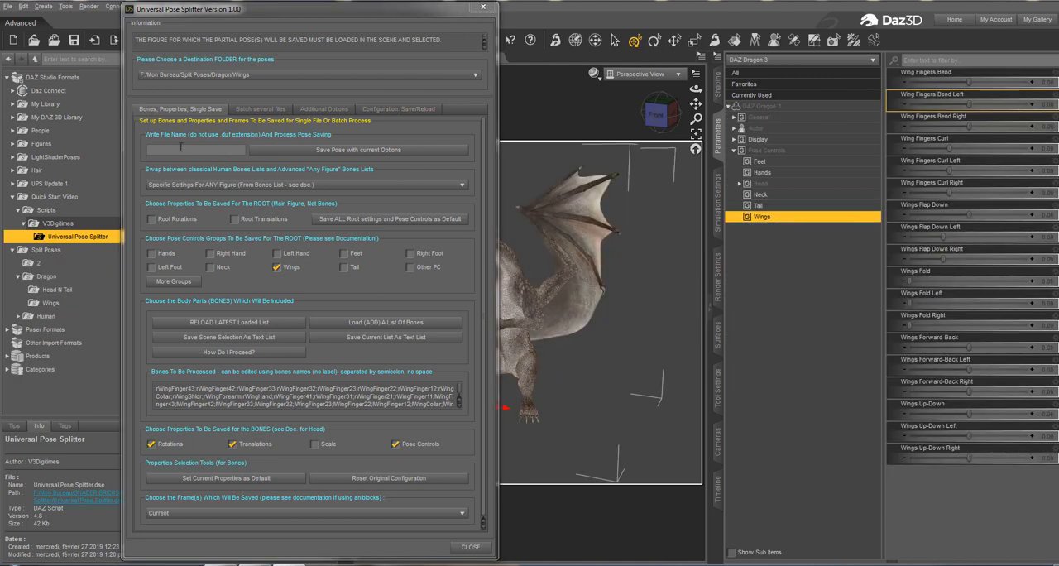
# Save the dragon's partial wing pose as "pose 1" in the Dragon/Wings folder and close the pose splitter.
pyautogui.click(213, 149)
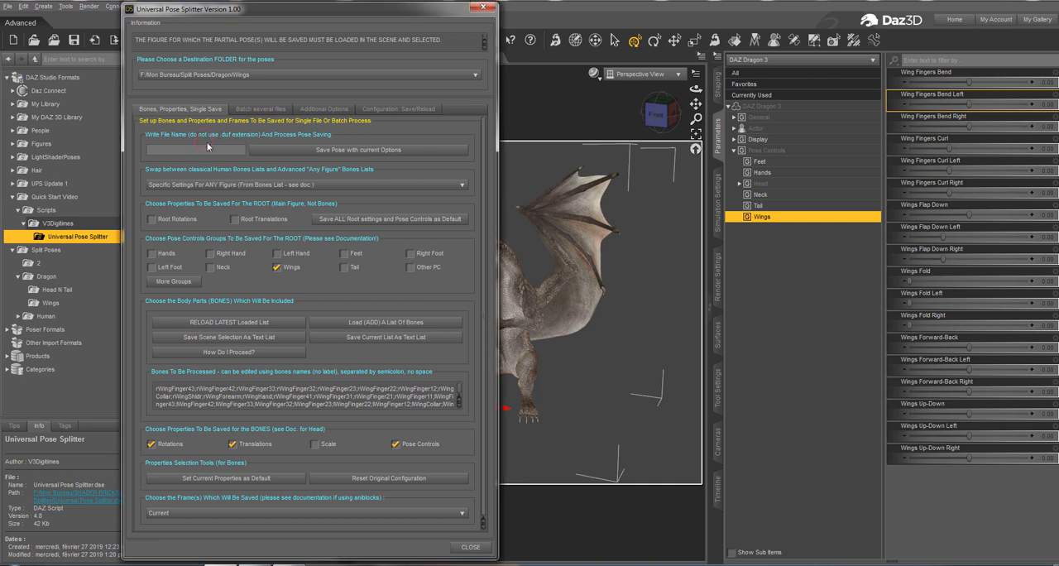
pyautogui.write('pose 1')
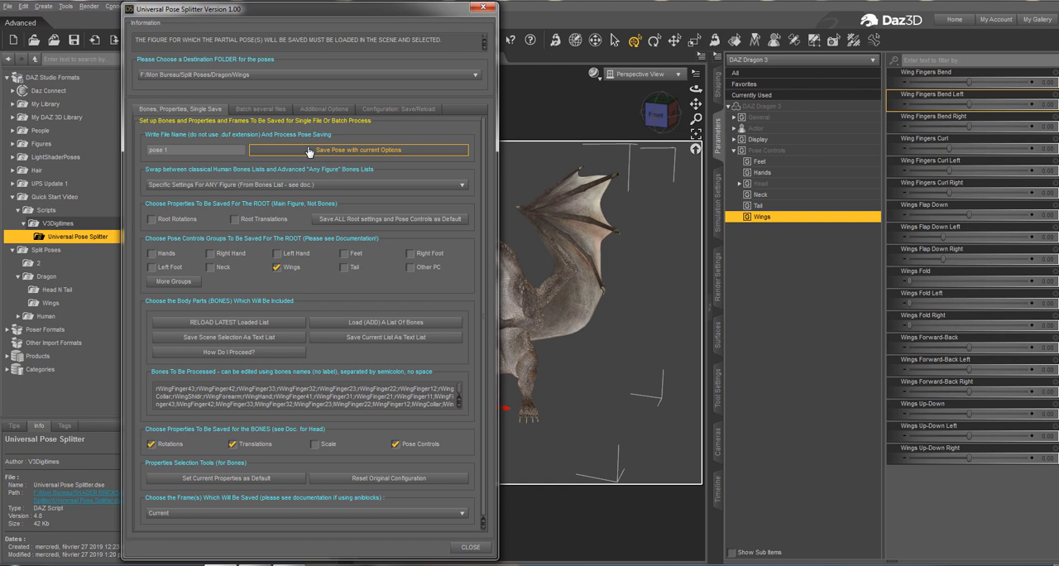
pyautogui.click(192, 152)
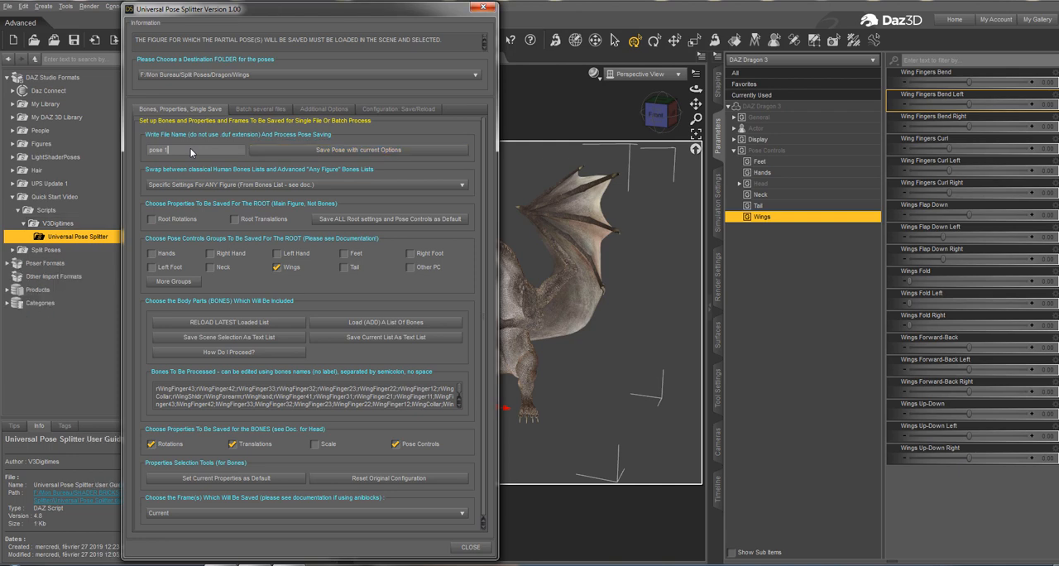
pyautogui.click(480, 9)
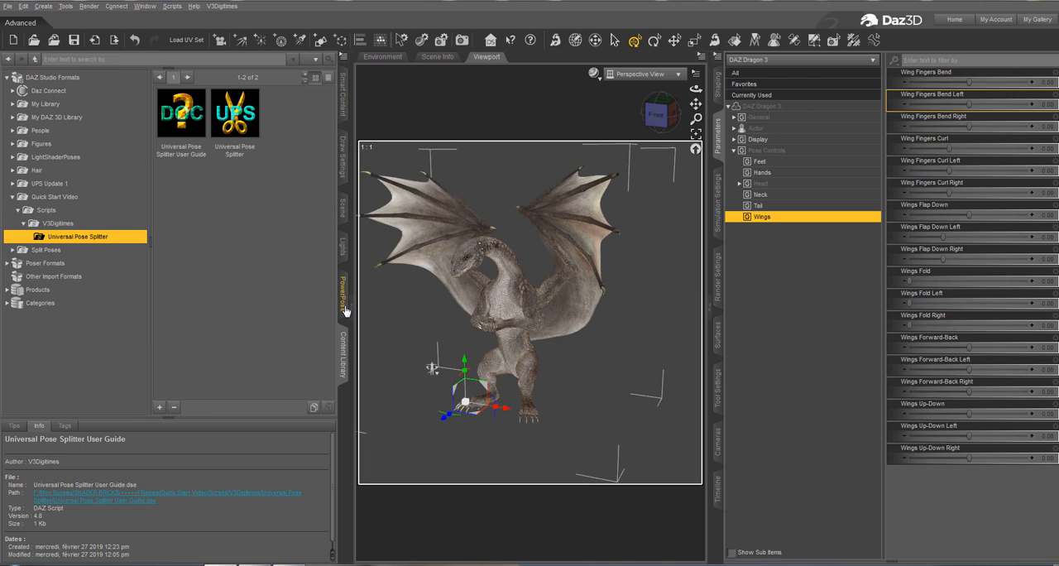
# Apply the Watching pose from the dragon poses in Smart Content to the dragon.
pyautogui.click(342, 93)
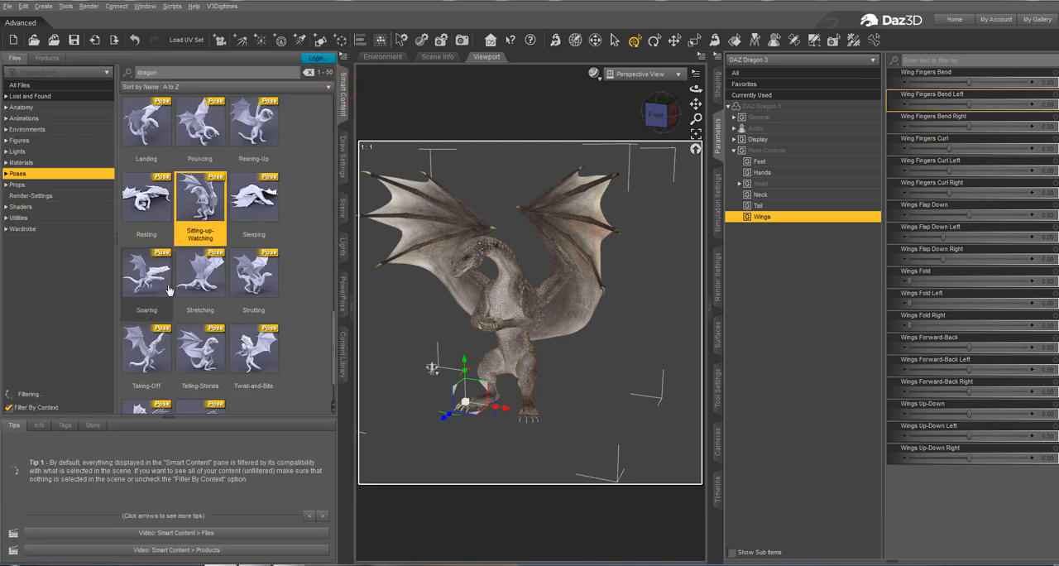
pyautogui.scroll(-5, 228, 319)
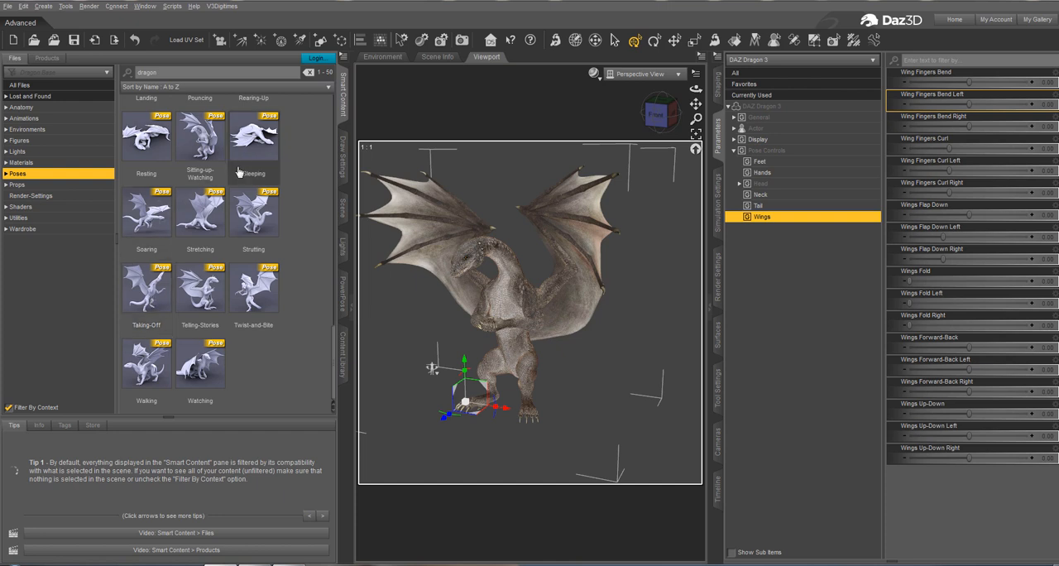
pyautogui.moveTo(258, 317)
pyautogui.moveTo(215, 360)
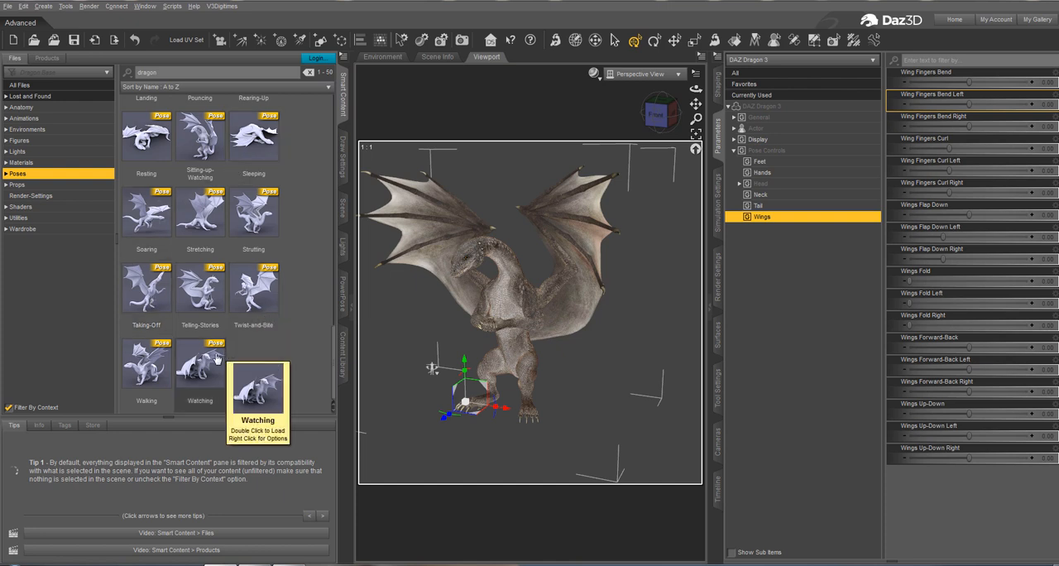
pyautogui.doubleClick(214, 360)
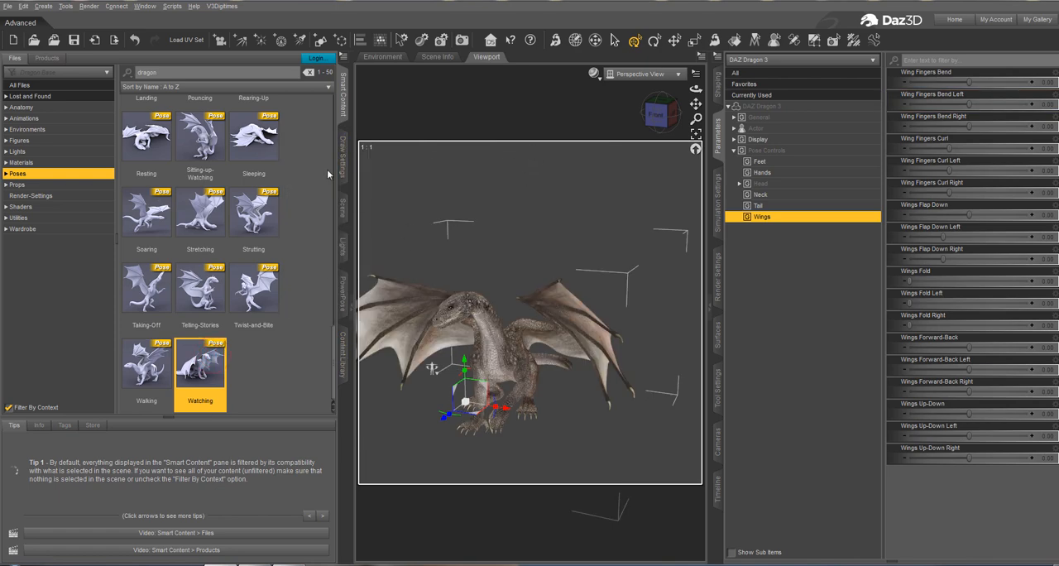
# Relaunch Universal Pose Splitter from the content library and reload the Dragon Wings.txt configuration.
pyautogui.click(342, 354)
pyautogui.doubleClick(242, 124)
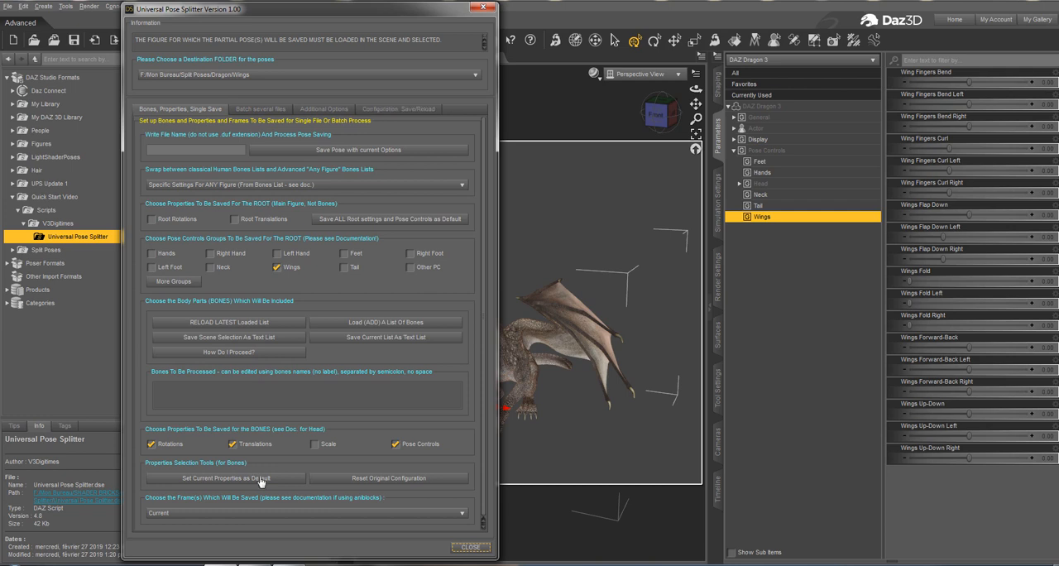
pyautogui.click(398, 110)
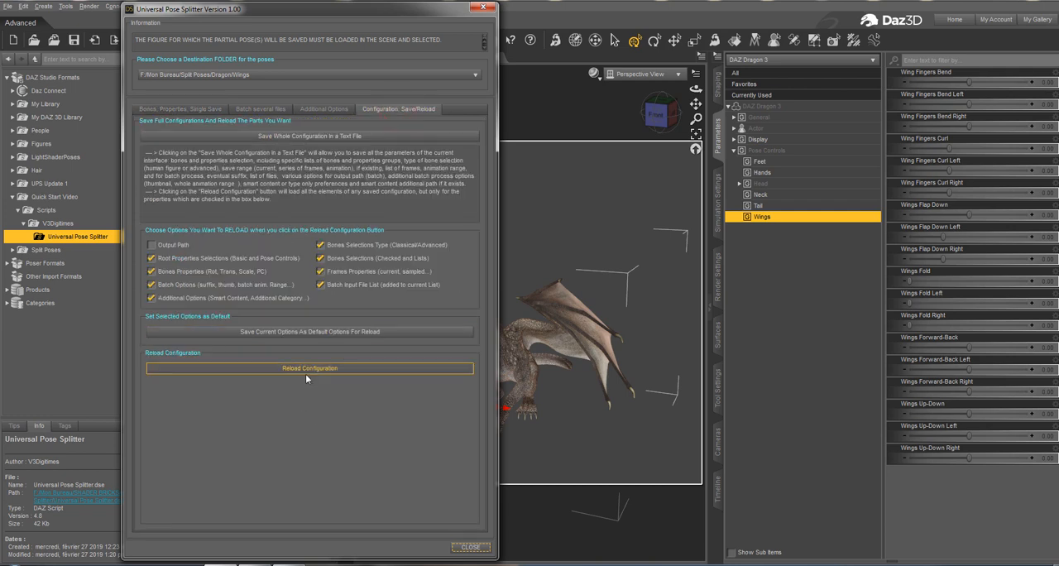
pyautogui.click(331, 377)
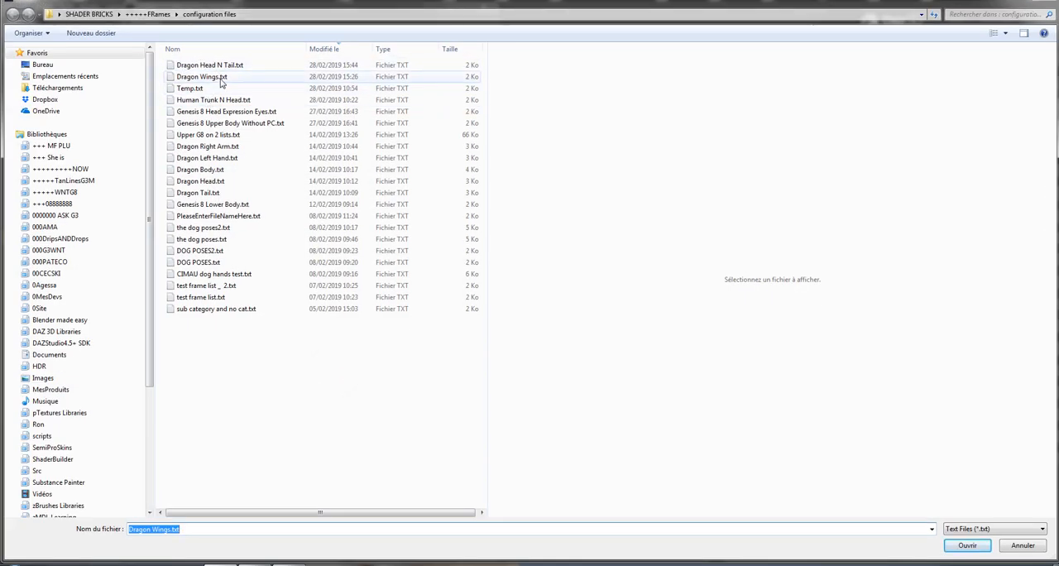
pyautogui.click(221, 79)
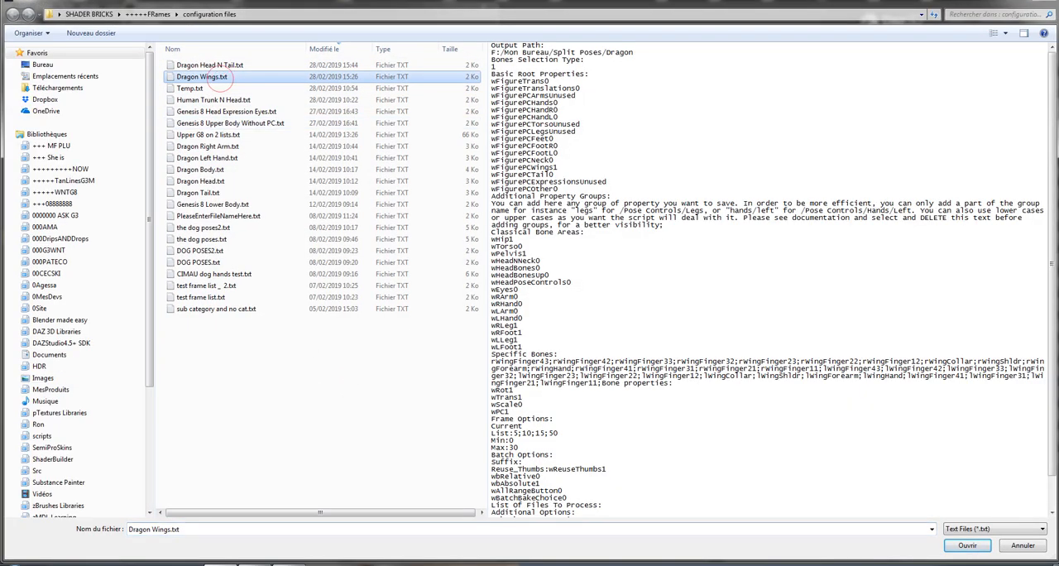
pyautogui.click(967, 546)
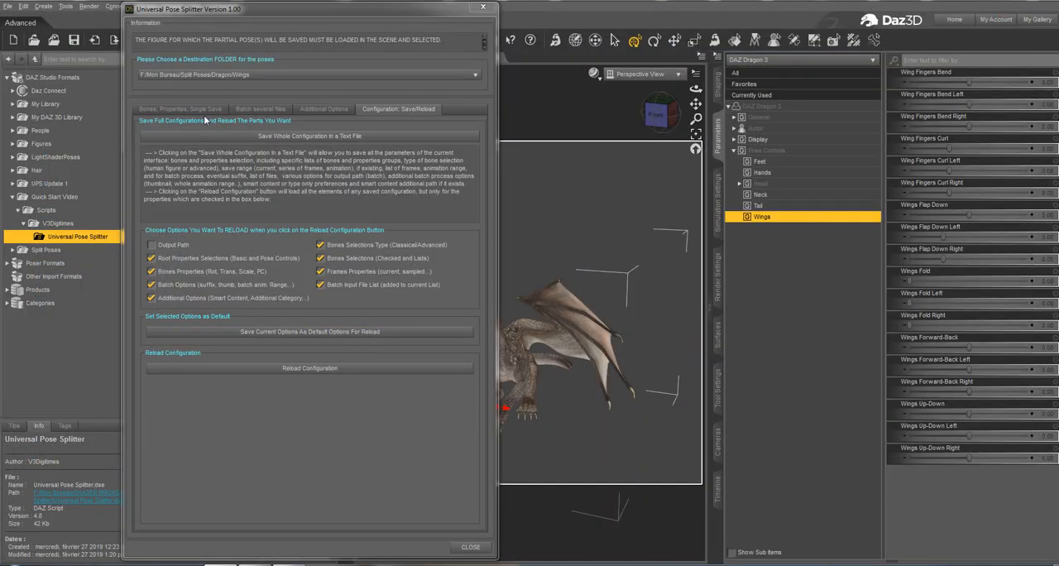
# Save the dragon's partial wing pose as "pose 2" with the current options and close the pose splitter.
pyautogui.click(198, 112)
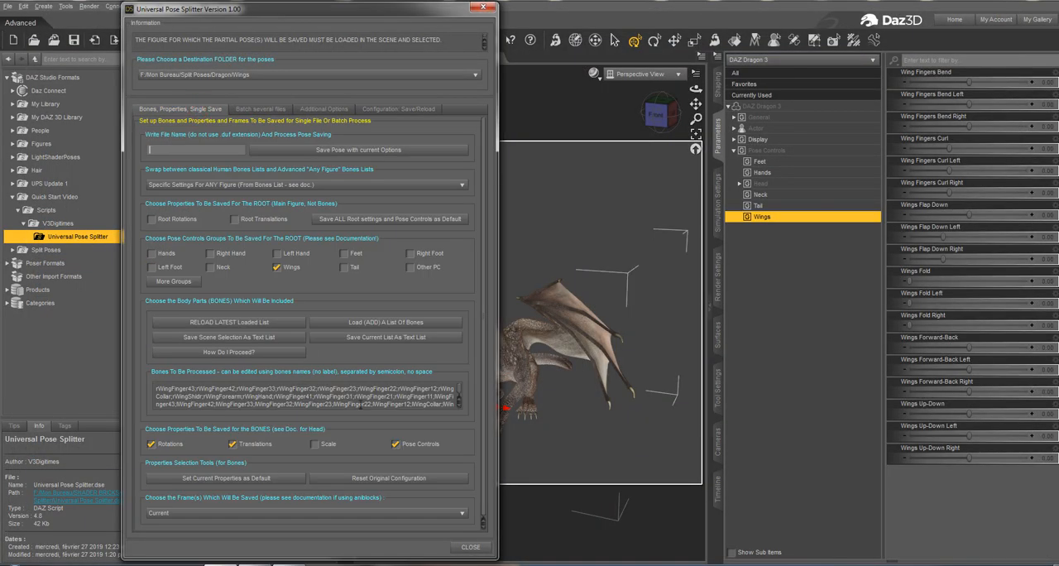
pyautogui.write('pose 2')
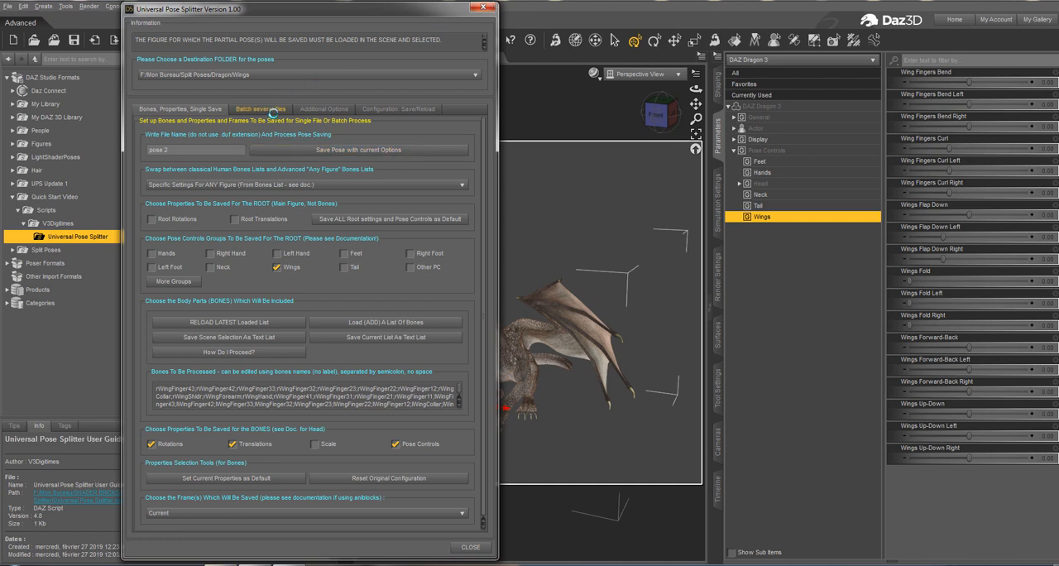
pyautogui.click(480, 8)
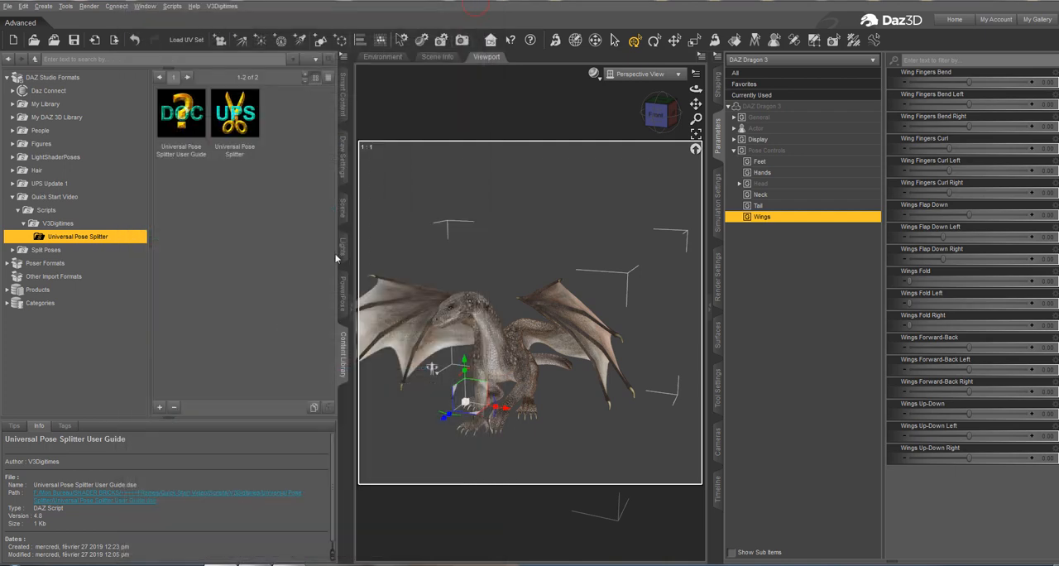
# Apply the Landing pose from the dragon poses in Smart Content to the dragon.
pyautogui.click(345, 106)
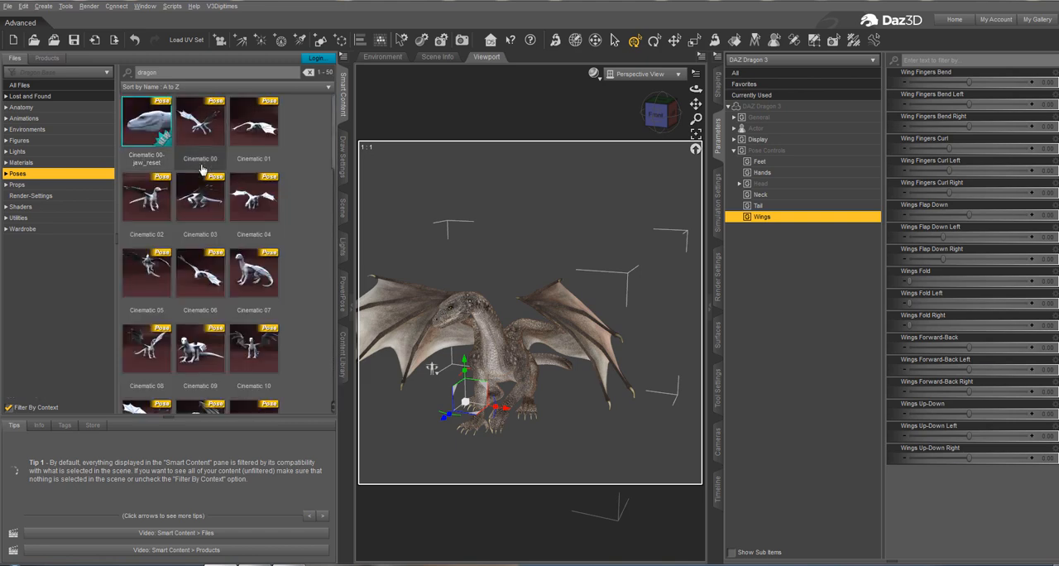
pyautogui.scroll(-10, 197, 317)
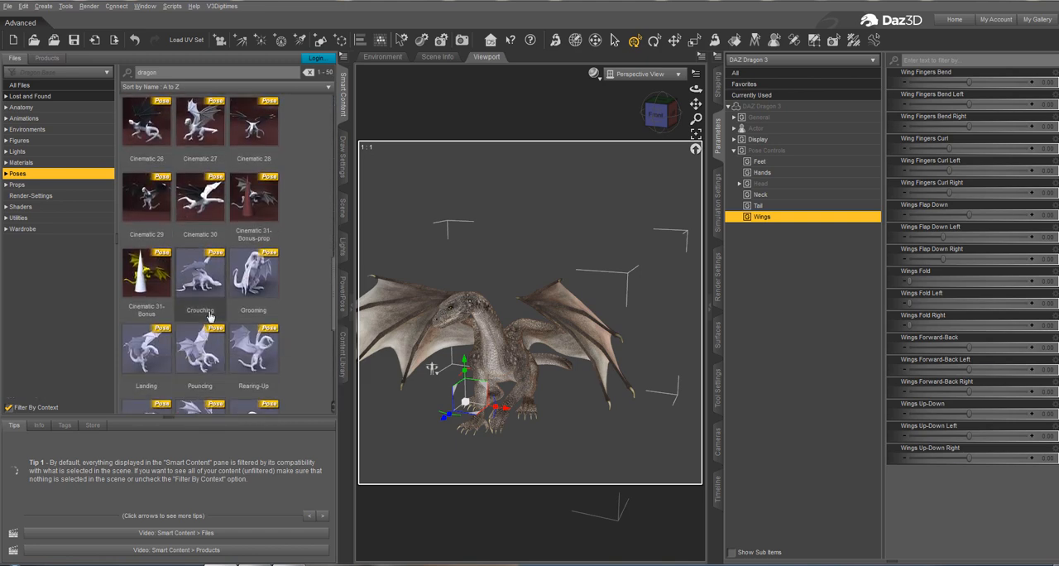
pyautogui.click(218, 291)
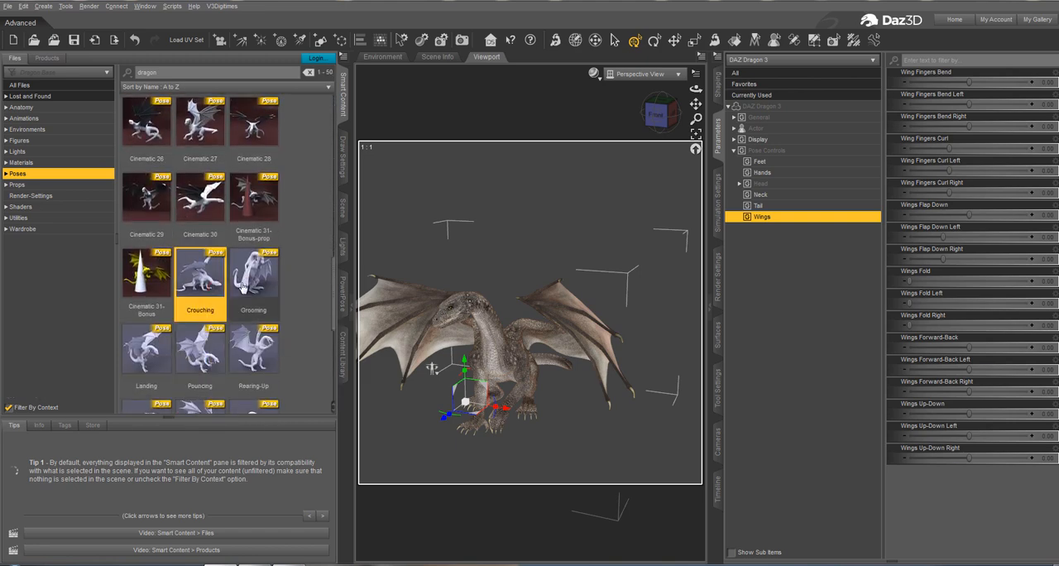
pyautogui.click(242, 287)
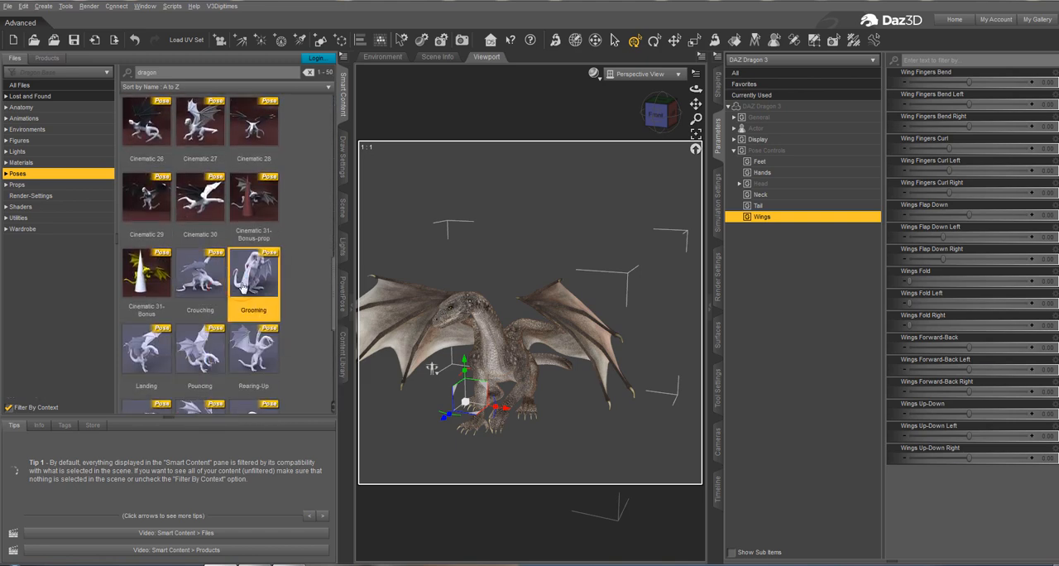
pyautogui.click(149, 346)
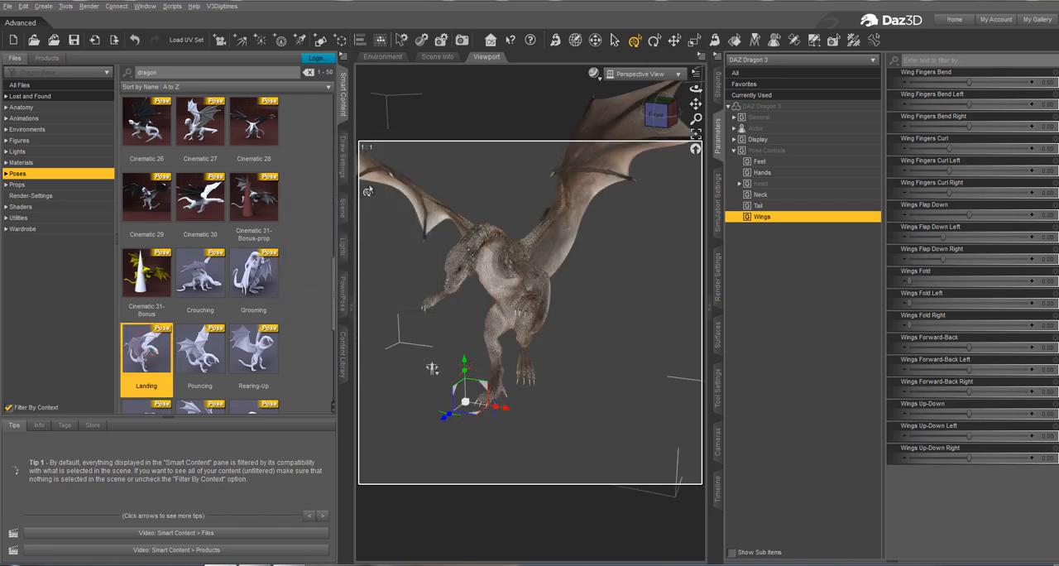
# Relaunch Universal Pose Splitter from the content library and load the Dragon Wings.txt configuration for the Landing pose.
pyautogui.click(344, 341)
pyautogui.doubleClick(234, 116)
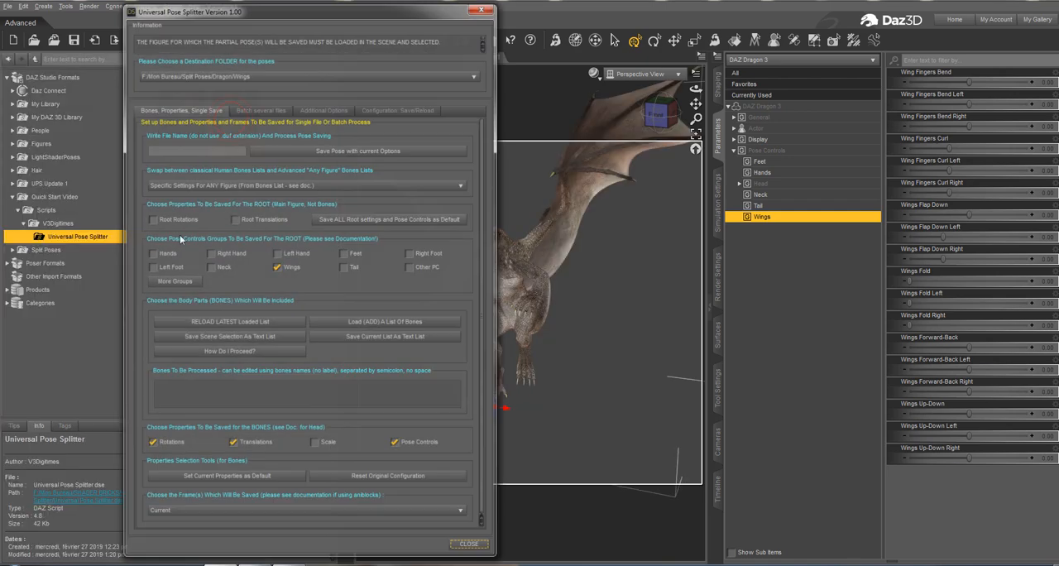
pyautogui.click(381, 111)
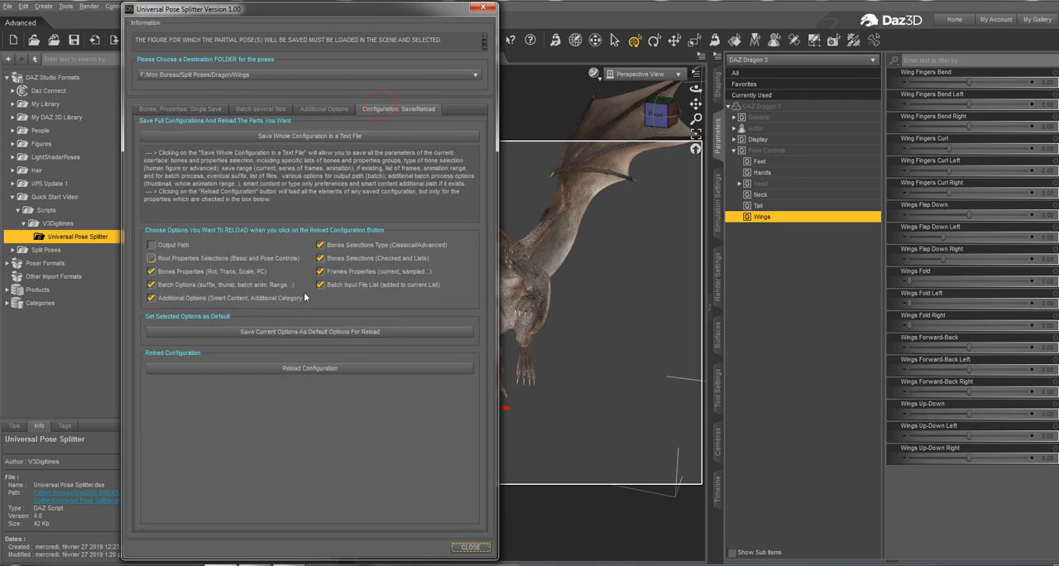
pyautogui.click(310, 371)
pyautogui.click(259, 66)
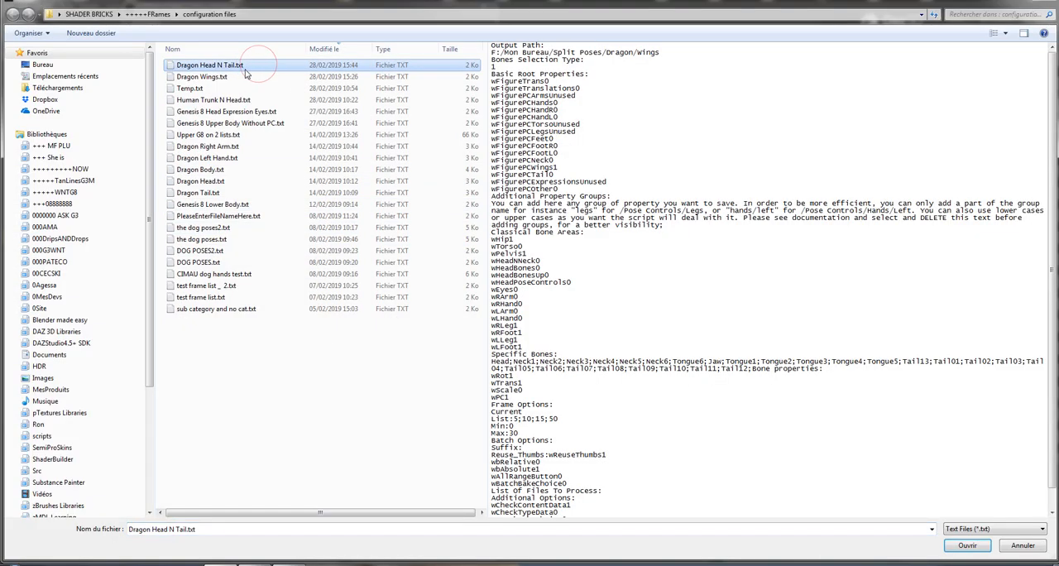
pyautogui.click(238, 76)
pyautogui.click(965, 545)
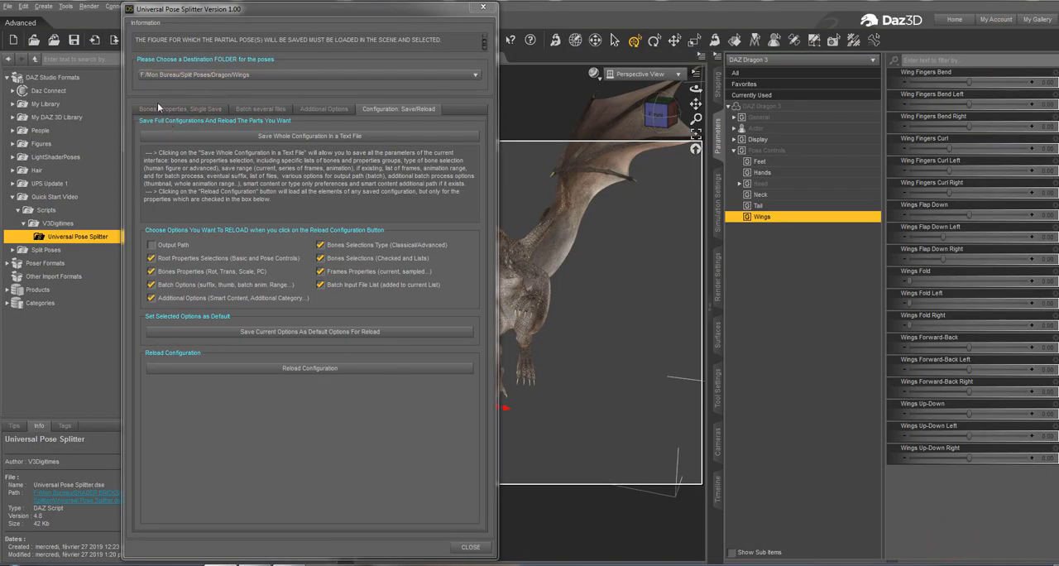
# Save the partial wing pose as "pose 3" with the current options and close the pose splitter.
pyautogui.click(166, 109)
pyautogui.click(180, 153)
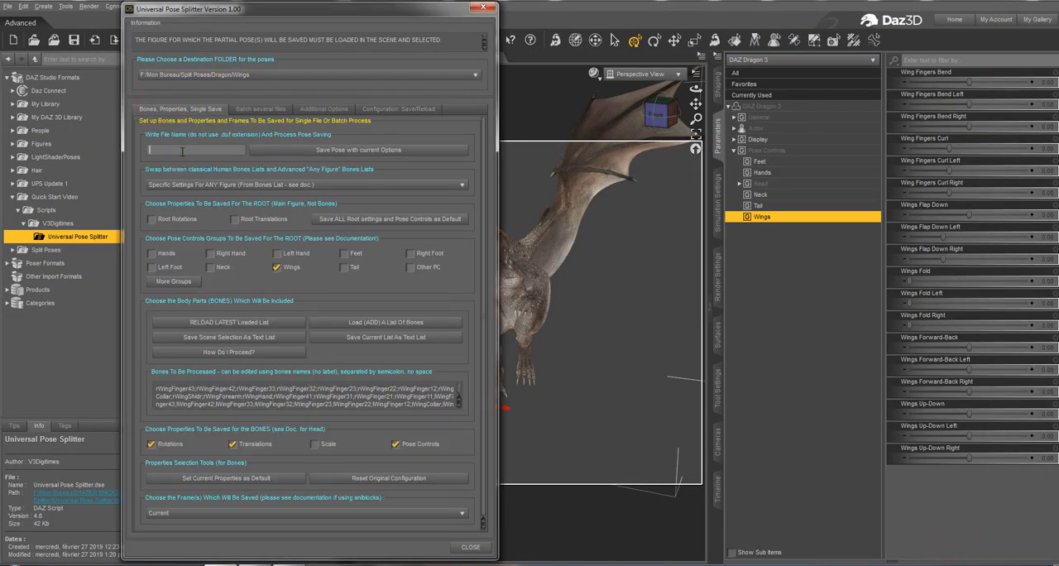
pyautogui.write('pose 3')
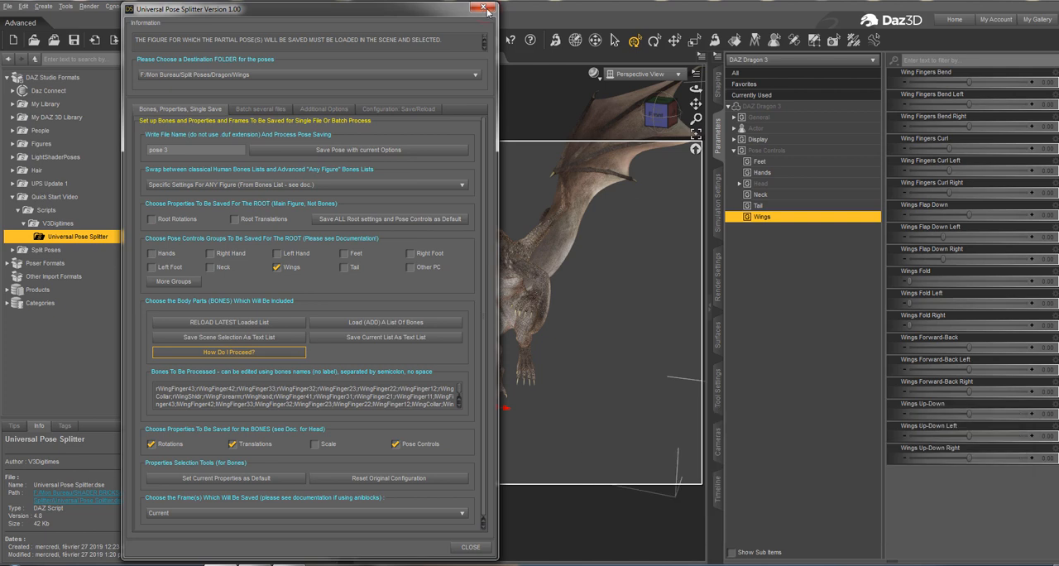
pyautogui.click(484, 8)
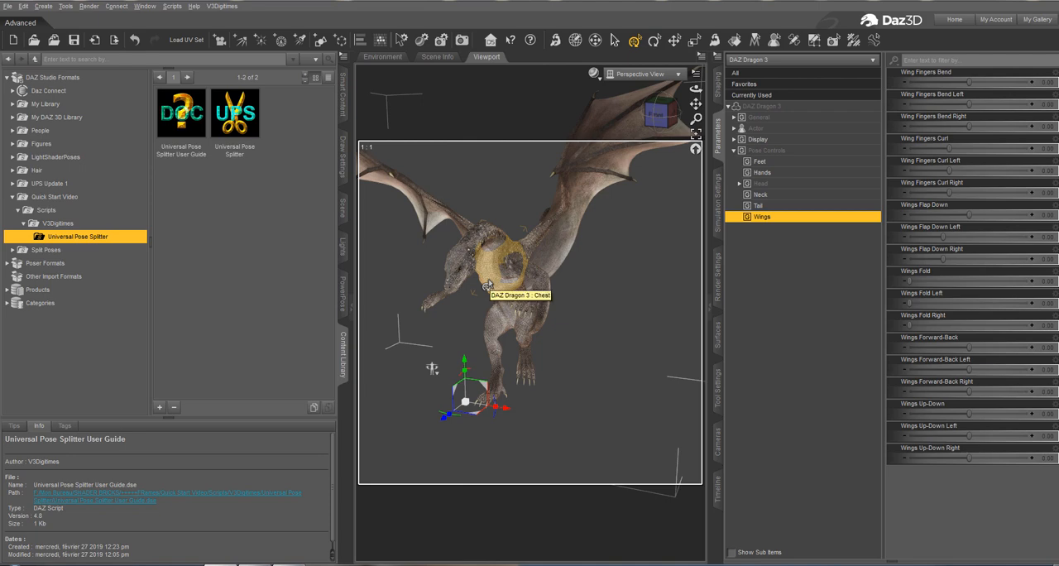
# Reopen Universal Pose Splitter and choose Neck and Tail instead of Wings as the root pose control groups to save.
pyautogui.click(225, 115)
pyautogui.doubleClick(225, 116)
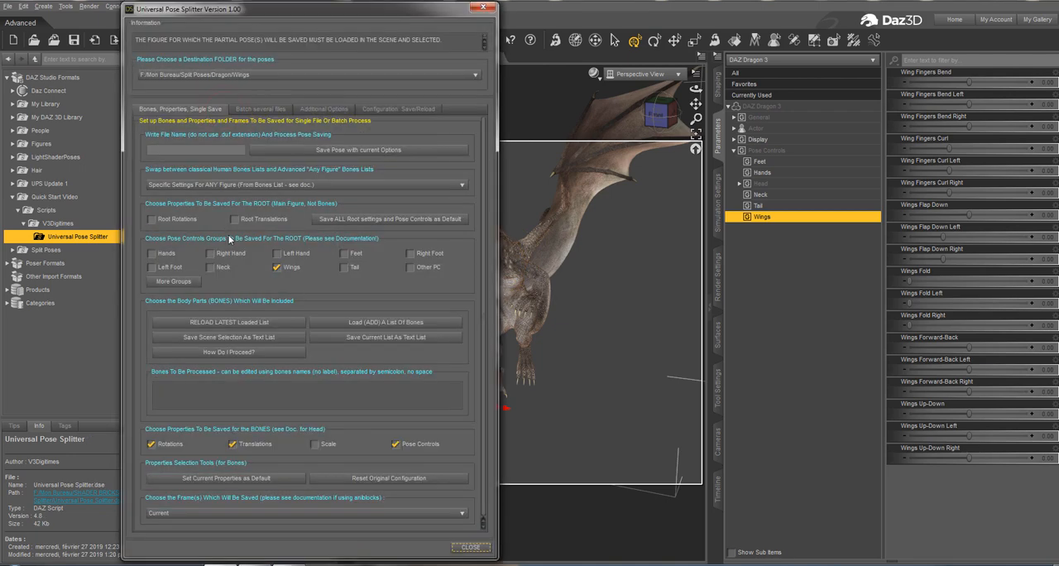
pyautogui.click(277, 267)
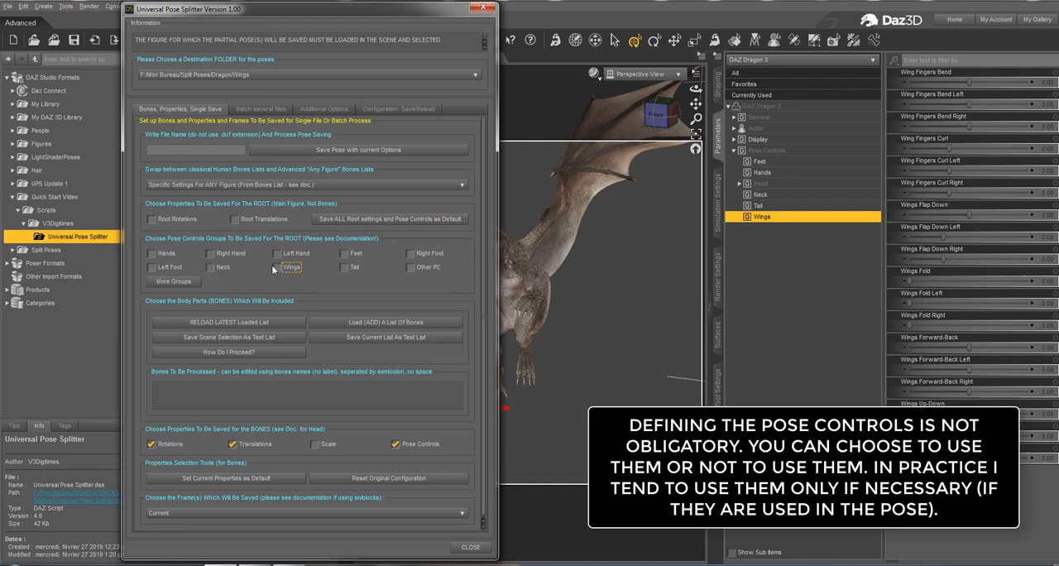
pyautogui.click(344, 267)
pyautogui.click(210, 267)
# Load the Dragon Tail Bones.txt list into the bones to be processed.
pyautogui.click(323, 325)
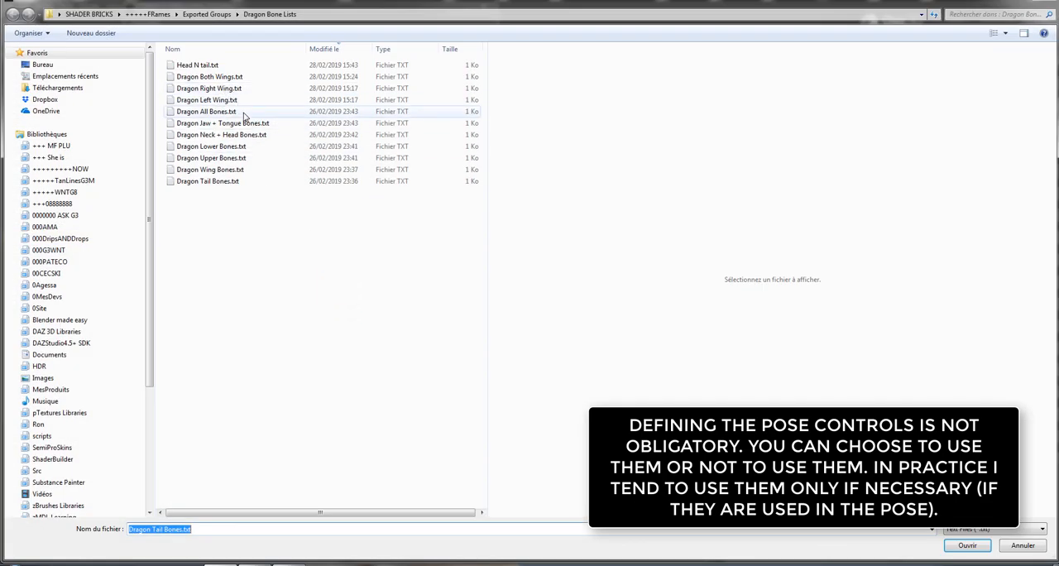
pyautogui.click(242, 112)
pyautogui.click(240, 135)
pyautogui.click(243, 158)
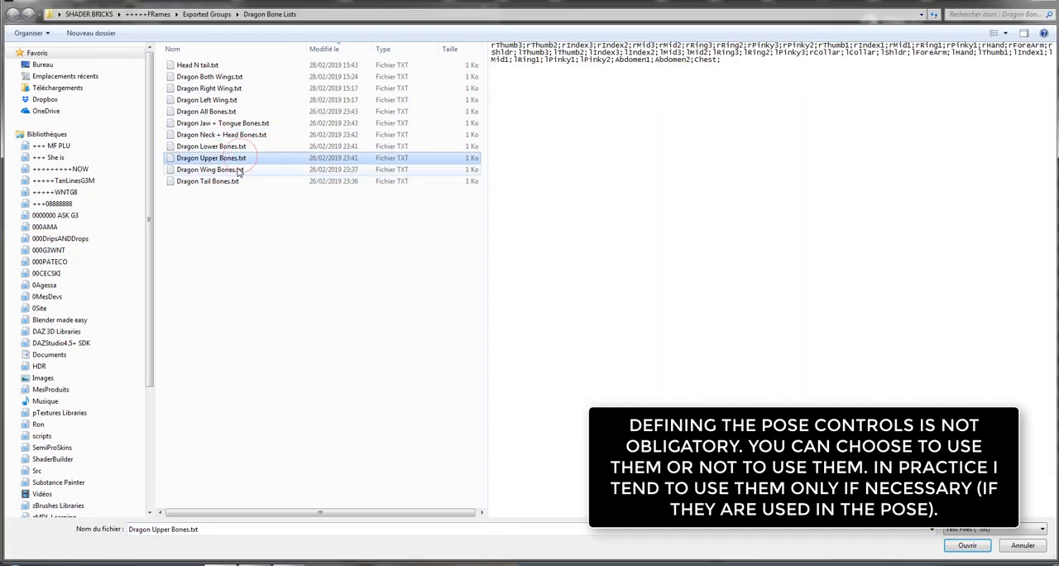
pyautogui.click(238, 181)
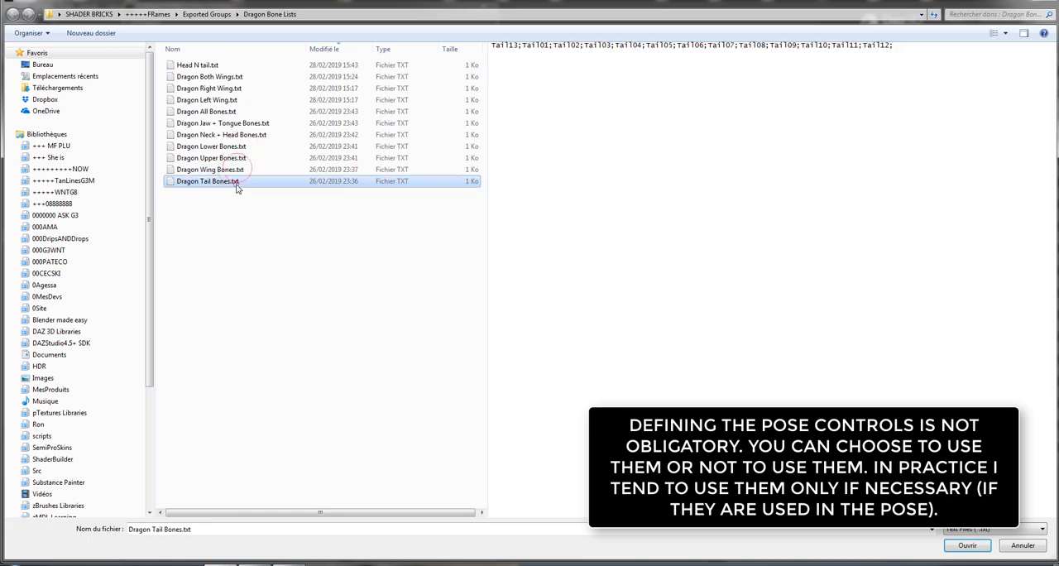
pyautogui.click(986, 544)
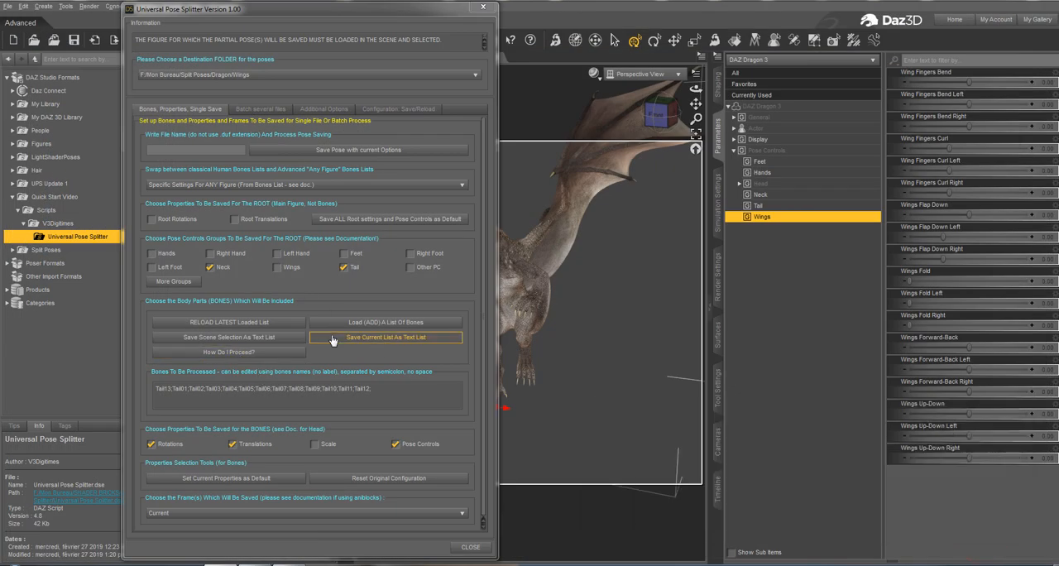
# Add the Dragon Jaw + Tongue Bones.txt and Dragon Neck + Head Bones.txt lists to the bones to be processed.
pyautogui.click(383, 322)
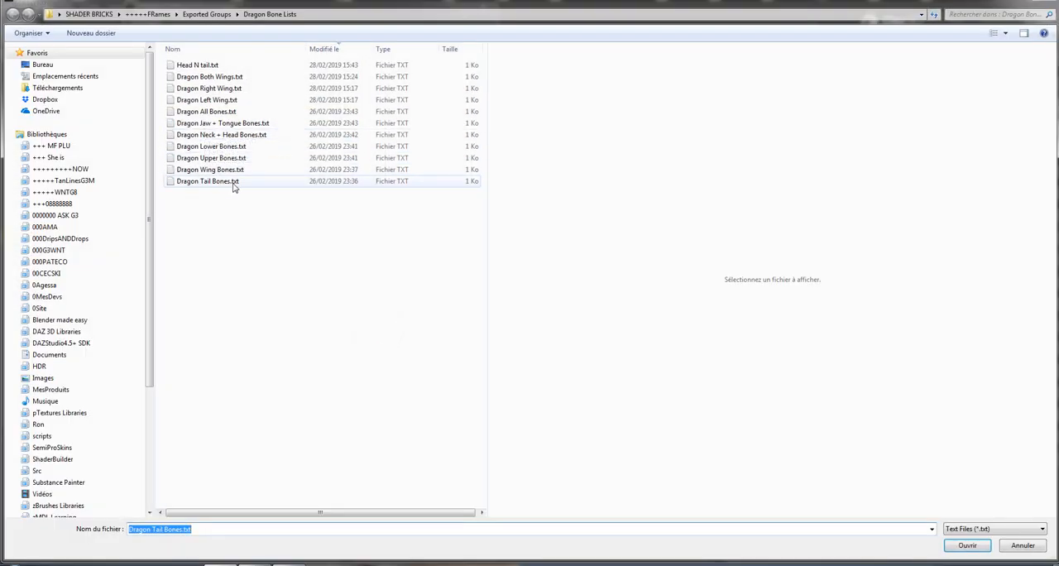
pyautogui.click(235, 122)
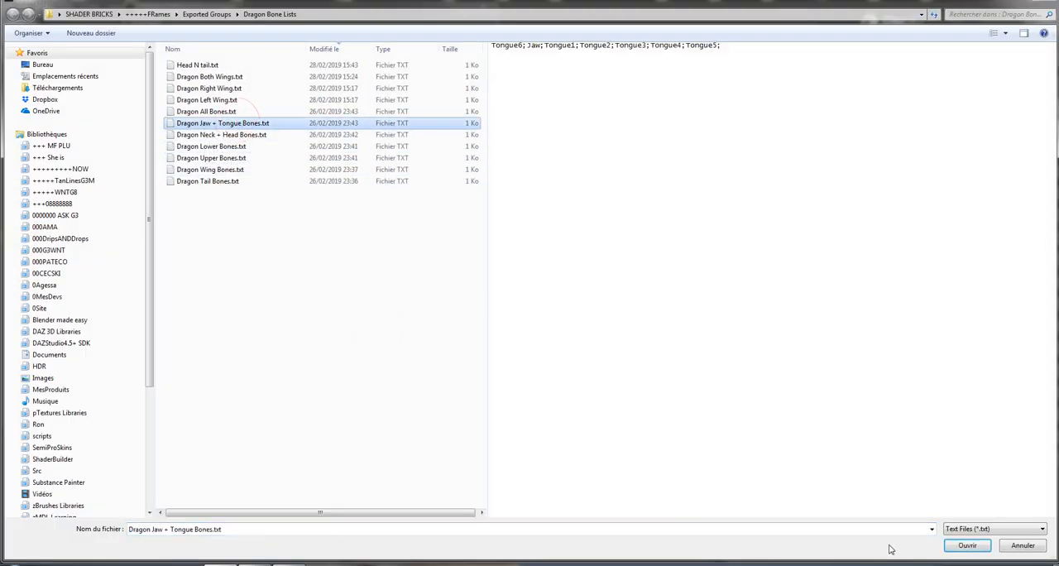
pyautogui.click(966, 545)
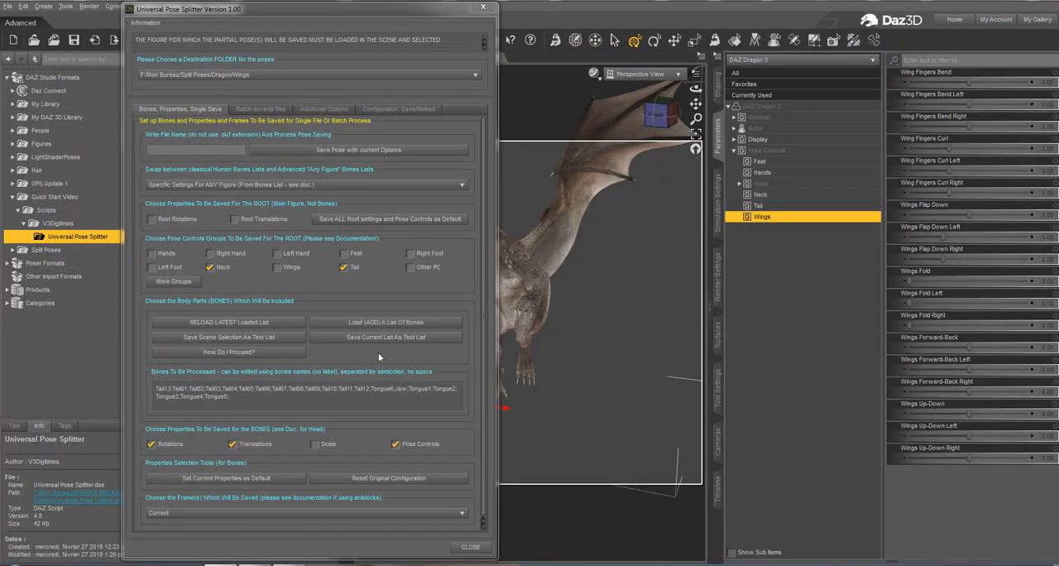
pyautogui.click(401, 325)
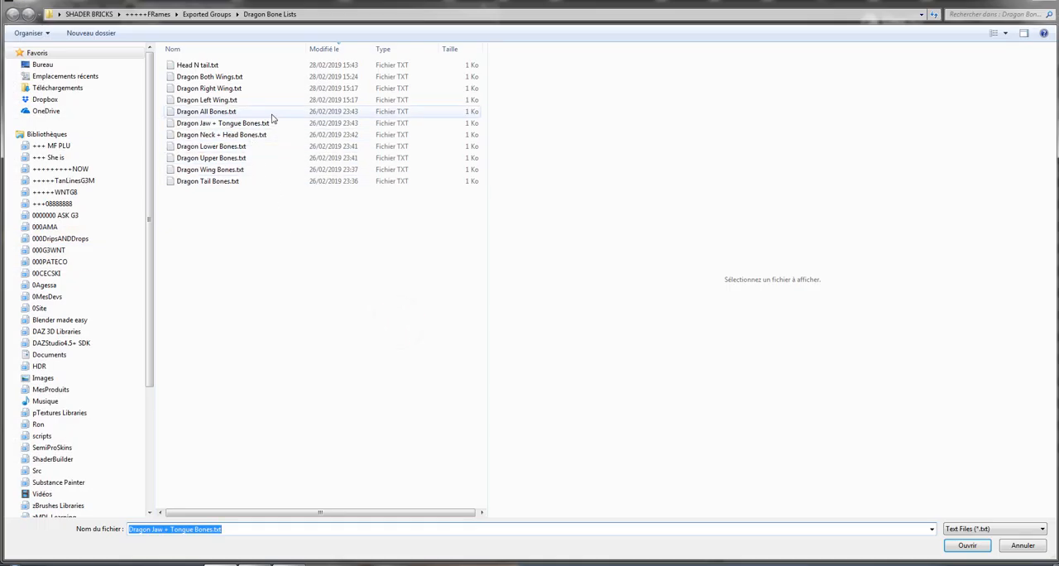
pyautogui.click(266, 134)
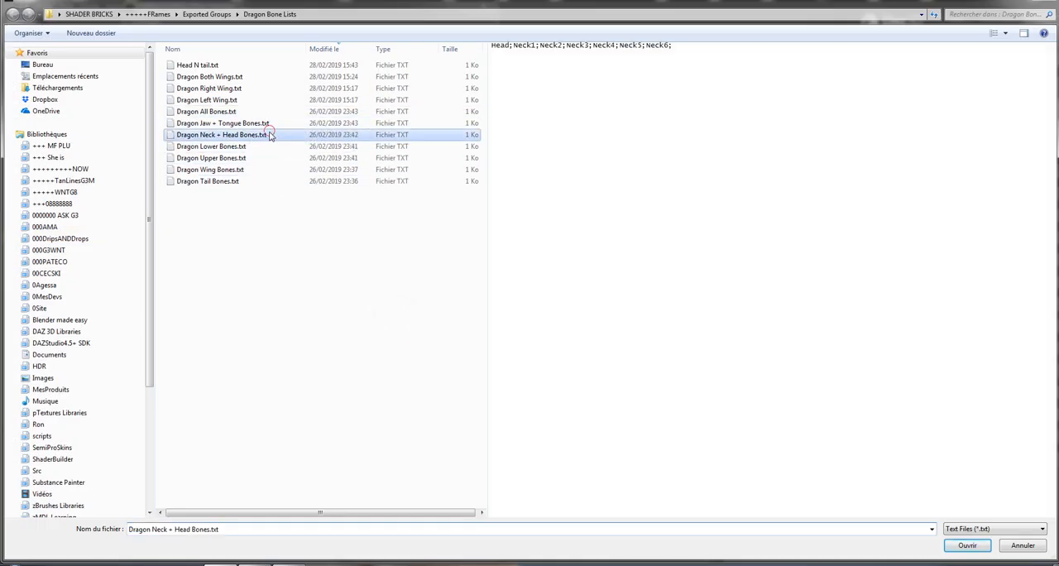
pyautogui.click(968, 546)
pyautogui.moveTo(360, 397); pyautogui.dragTo(161, 384)
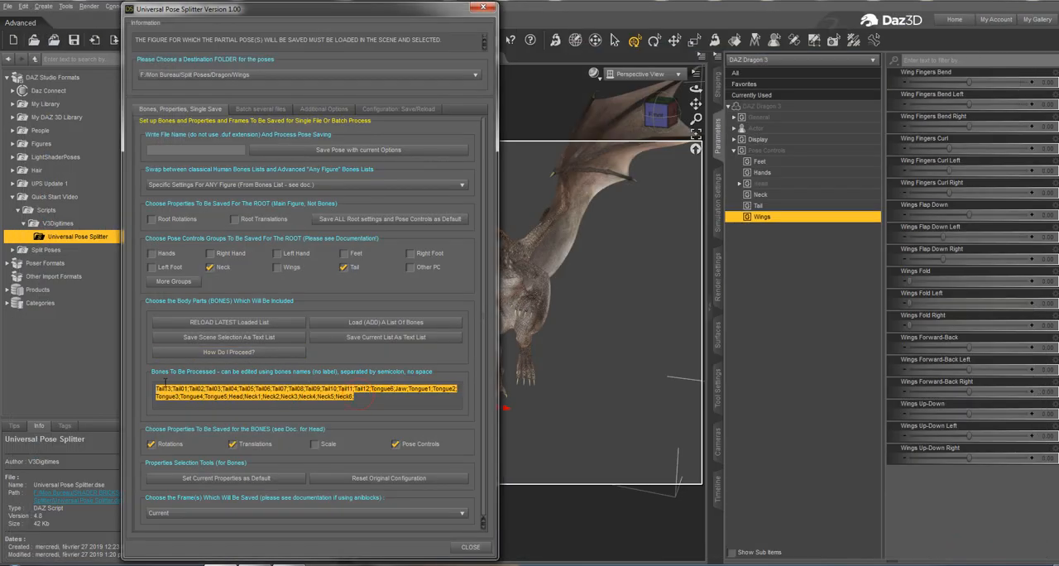
pyautogui.click(362, 397)
pyautogui.moveTo(361, 397); pyautogui.dragTo(153, 388)
pyautogui.click(358, 399)
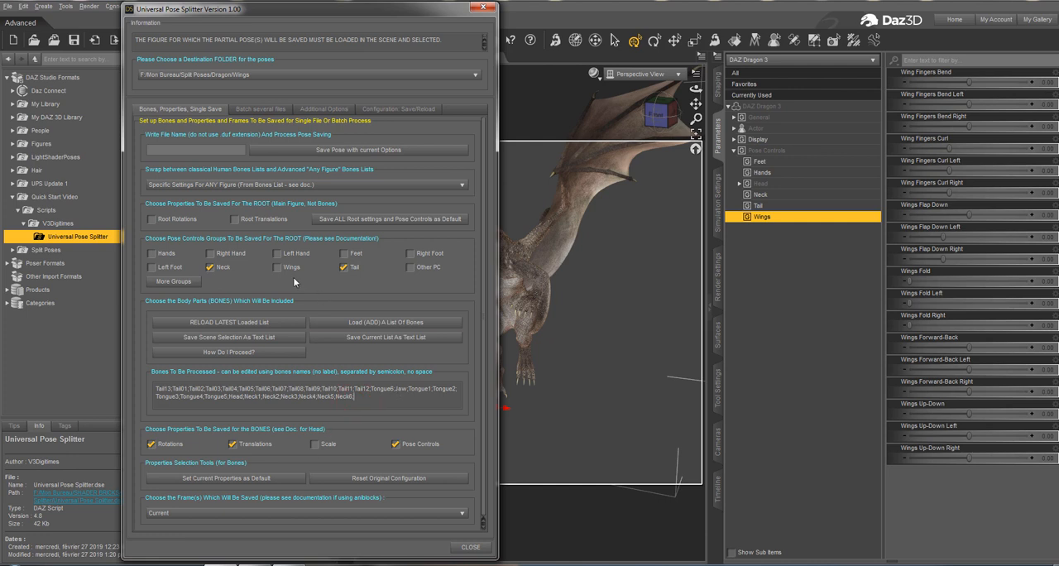
# Show the advanced pose controls selection box and fill it with all of the dragon's pose control groups.
pyautogui.click(343, 267)
pyautogui.click(343, 268)
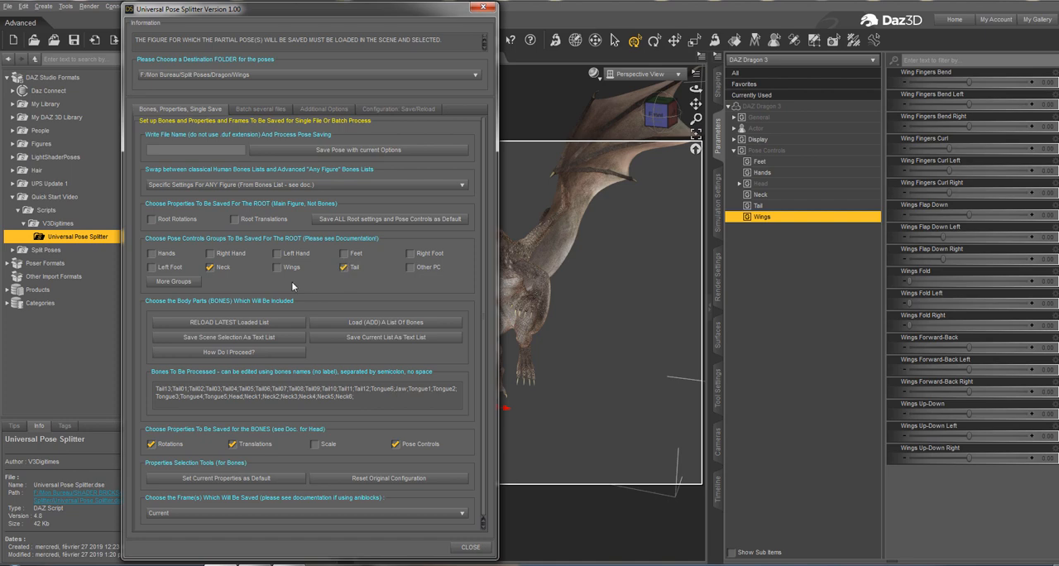
pyautogui.click(175, 282)
pyautogui.scroll(-2, 412, 299)
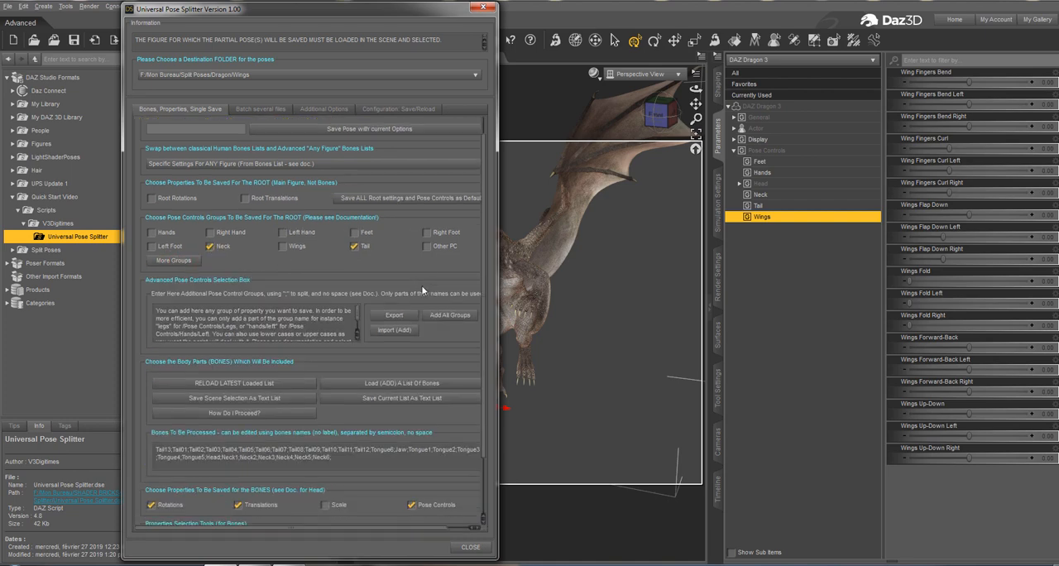
pyautogui.click(439, 271)
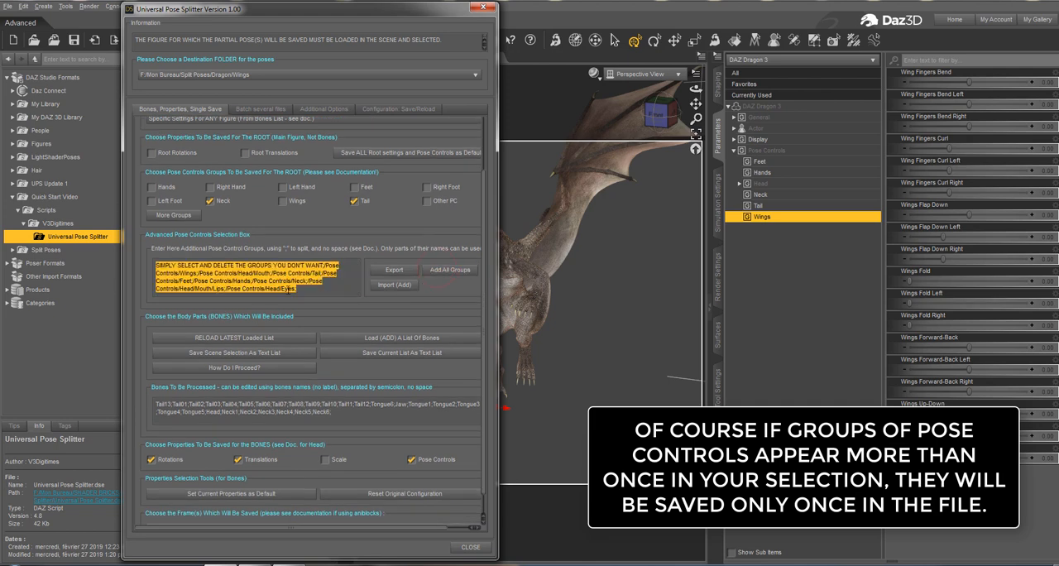
pyautogui.click(311, 282)
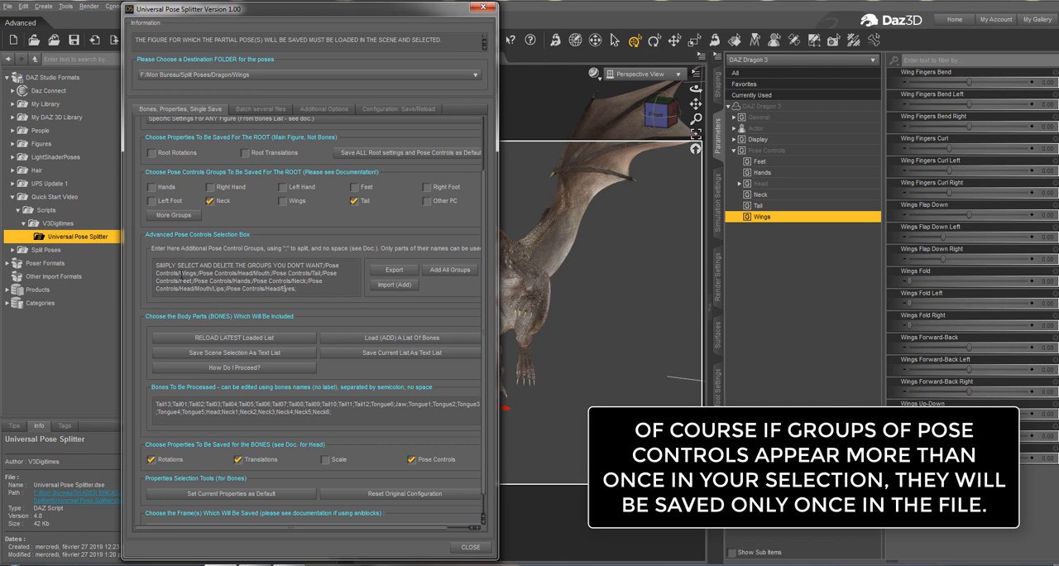
# Remove the instruction text and the Wings, Feet and Hands groups from the additional pose control groups.
pyautogui.moveTo(155, 265); pyautogui.dragTo(197, 274)
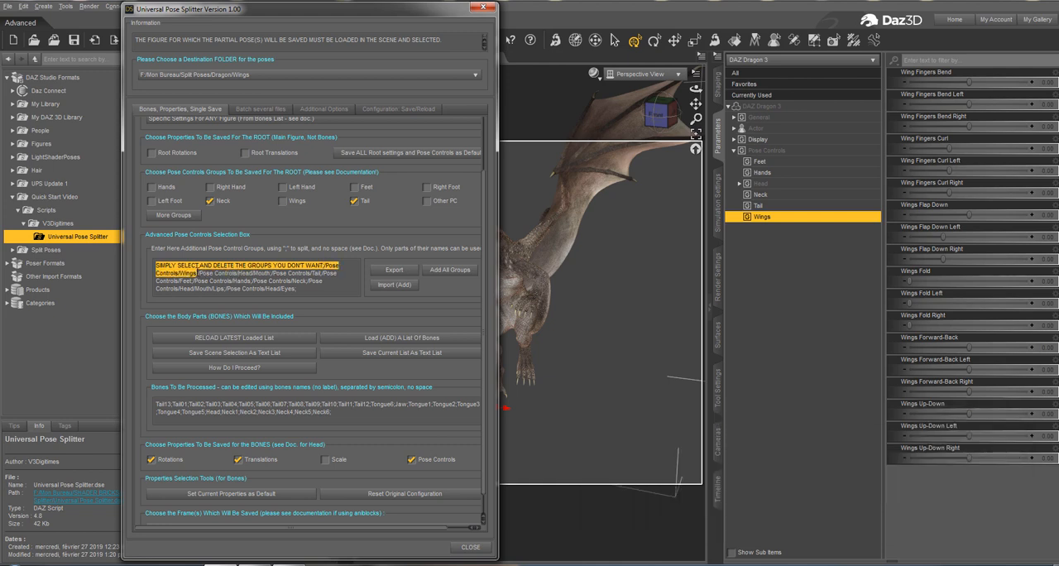
pyautogui.press('Delete')
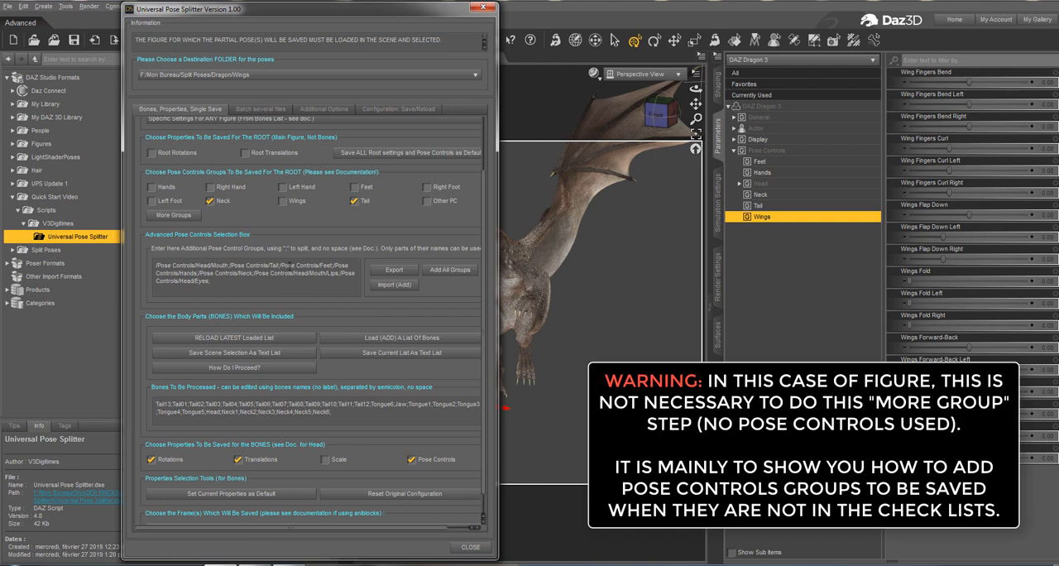
pyautogui.moveTo(281, 264); pyautogui.dragTo(200, 273)
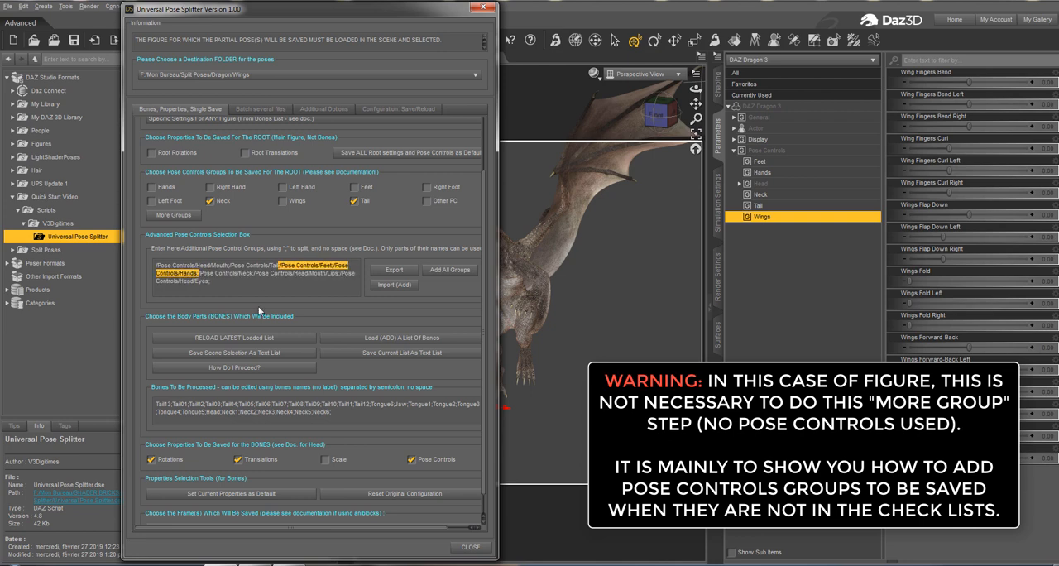
pyautogui.click(281, 265)
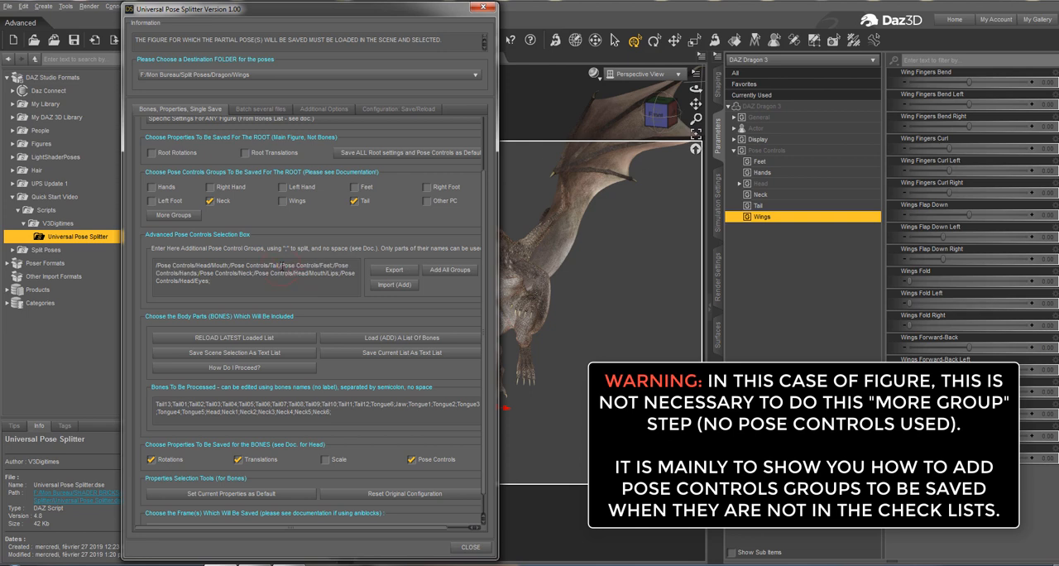
pyautogui.moveTo(281, 266); pyautogui.dragTo(197, 274)
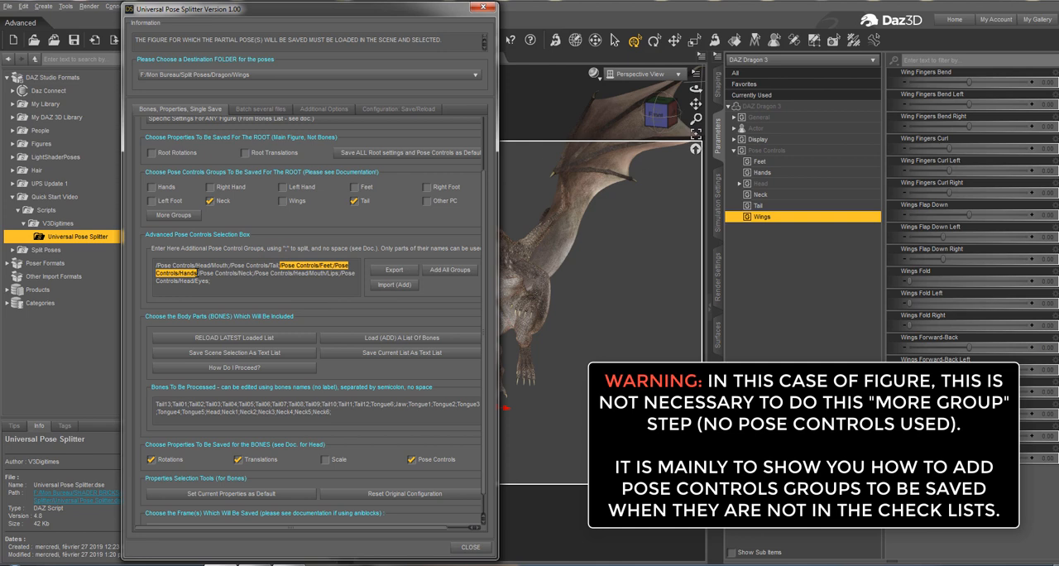
pyautogui.press('Delete')
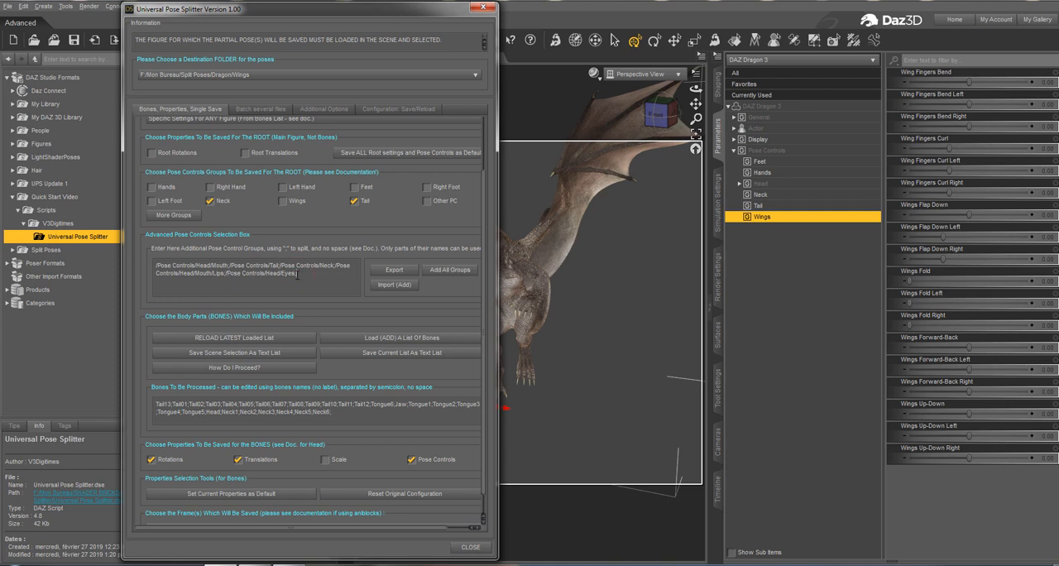
# Start exporting the additional pose control groups and browse to the Dragon Bone Lists folder inside +++++FRames, Exported Groups.
pyautogui.click(395, 270)
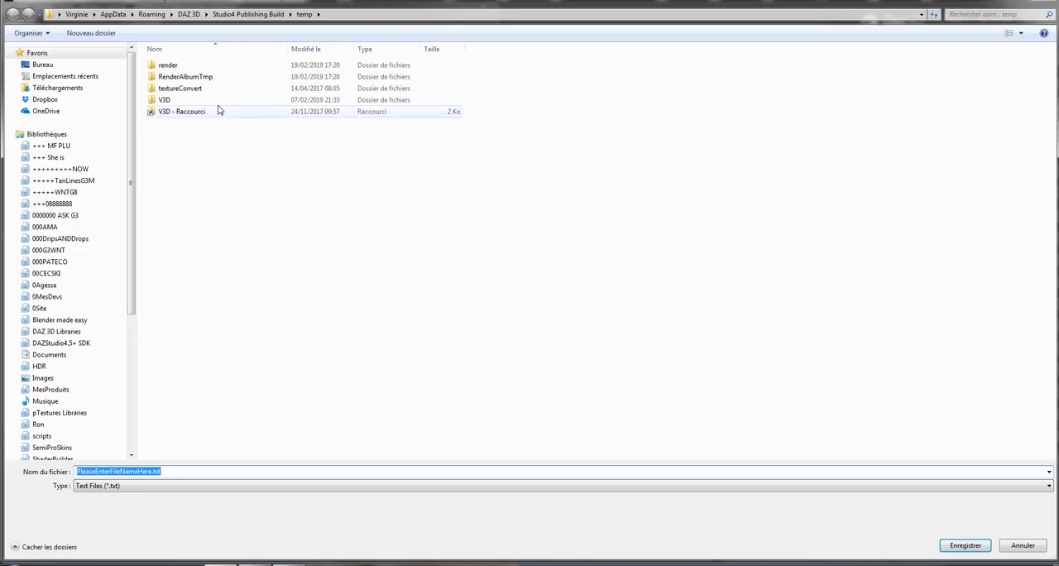
pyautogui.click(60, 169)
pyautogui.click(231, 144)
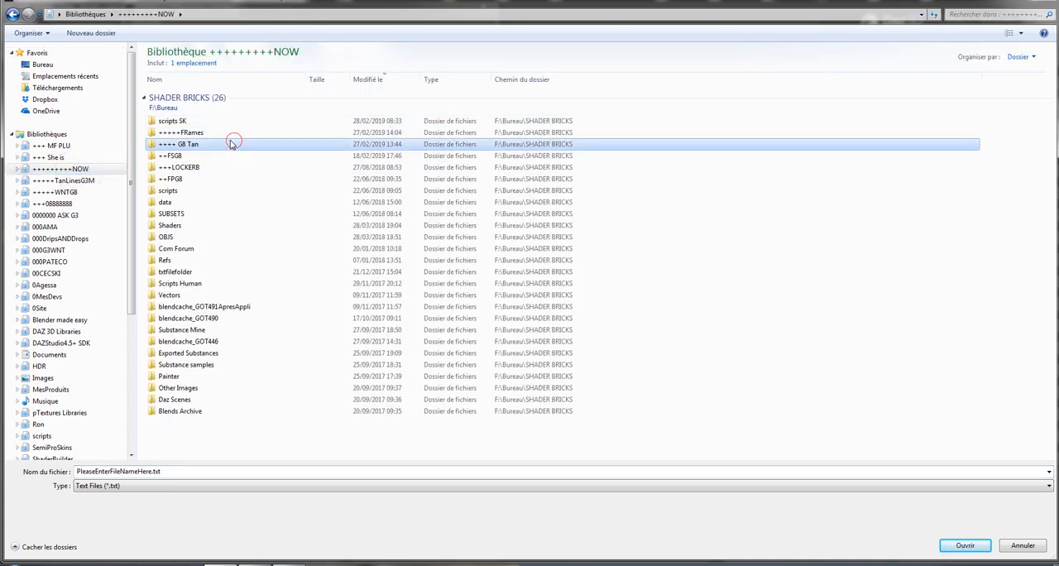
pyautogui.doubleClick(213, 133)
pyautogui.click(219, 120)
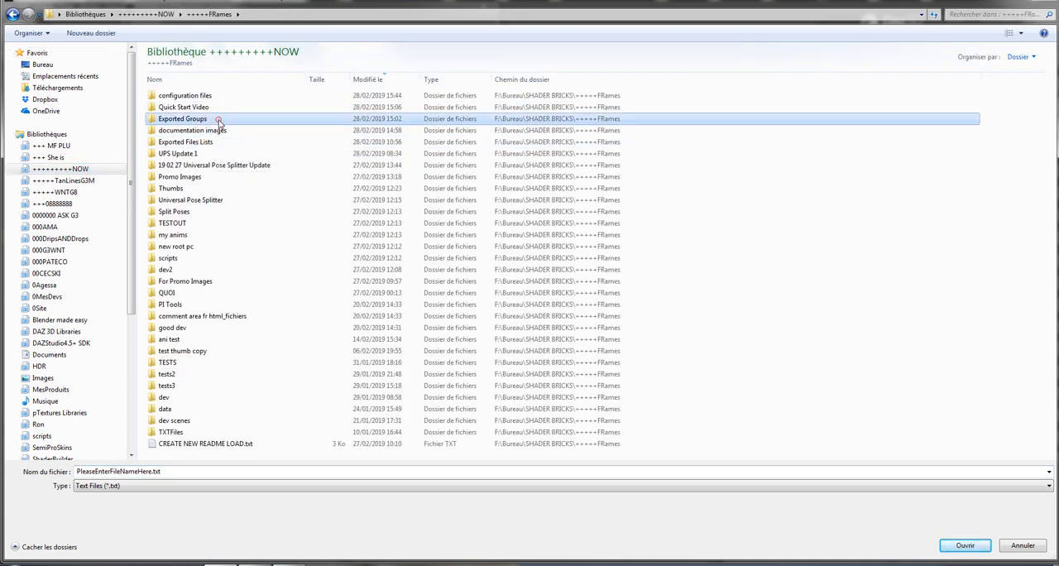
pyautogui.doubleClick(220, 120)
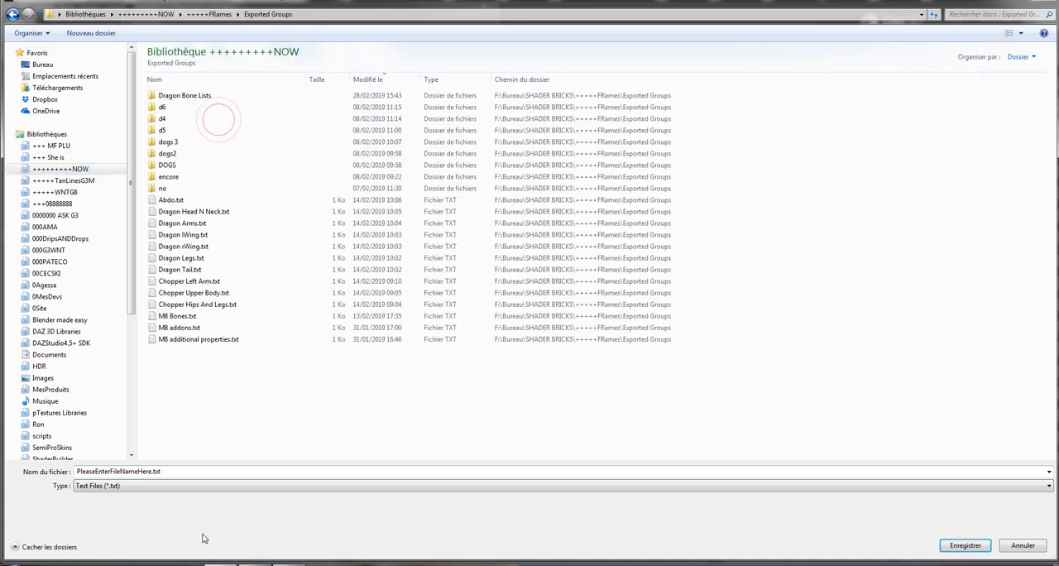
pyautogui.doubleClick(206, 100)
# Create a folder named PC inside Dragon Bone Lists and open it as the export location.
pyautogui.rightClick(226, 342)
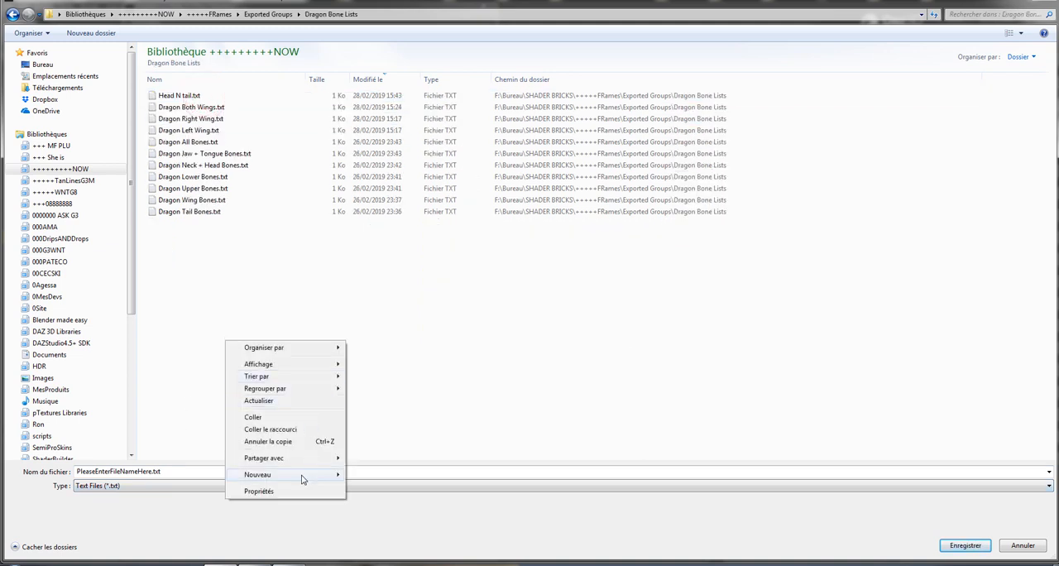
pyautogui.moveTo(302, 477)
pyautogui.click(412, 300)
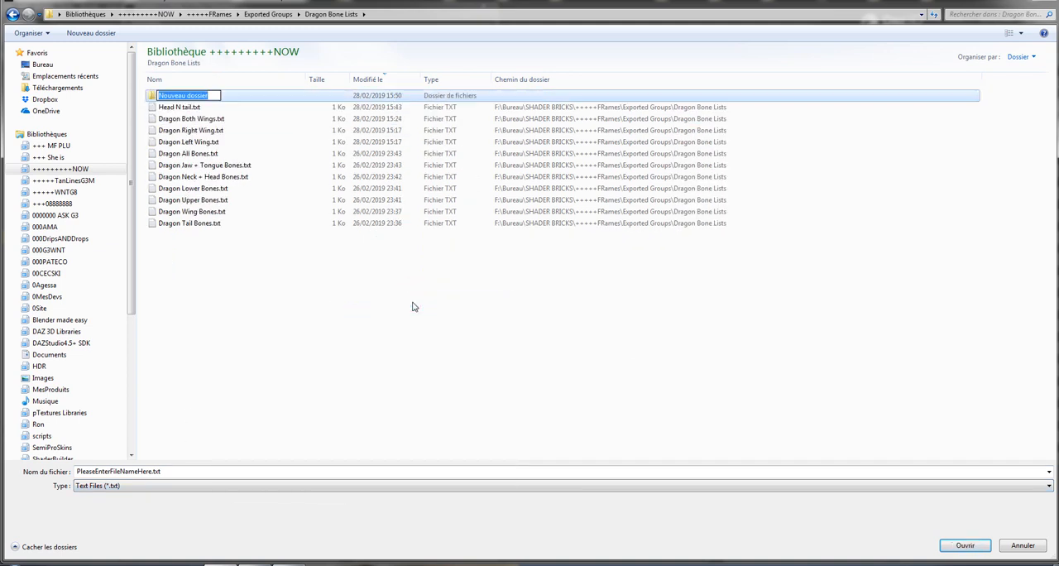
pyautogui.write('PC')
pyautogui.press('Return')
pyautogui.press('Return')
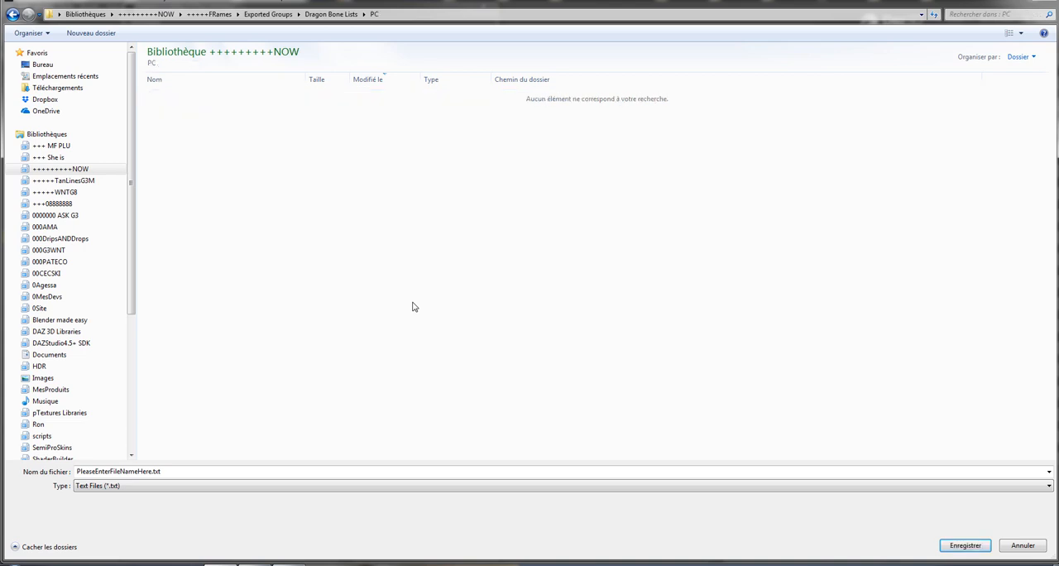
# Export the additional pose control groups to the PC folder as Head N Tail.
pyautogui.click(187, 468)
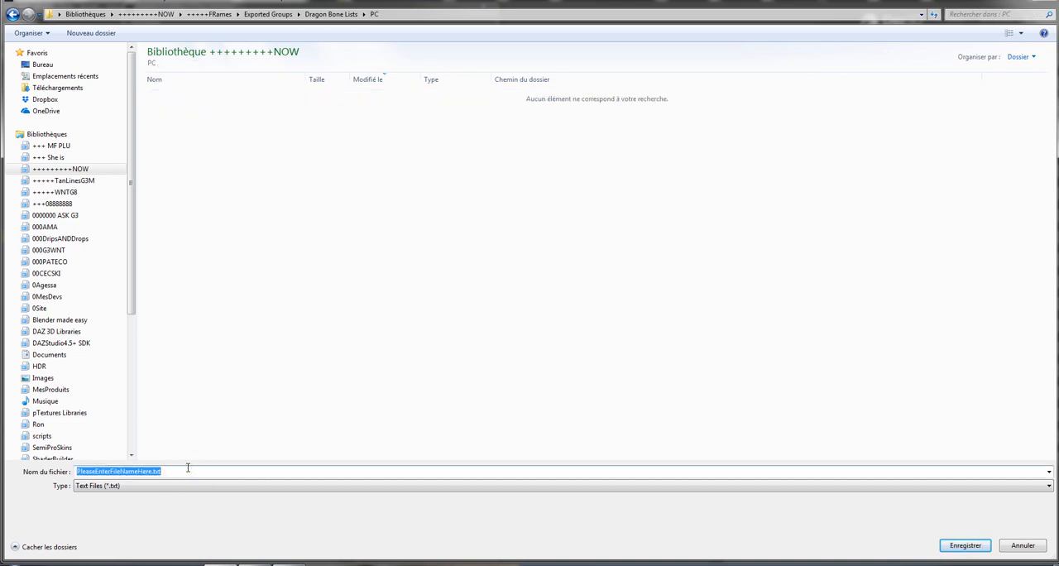
pyautogui.write('Head N')
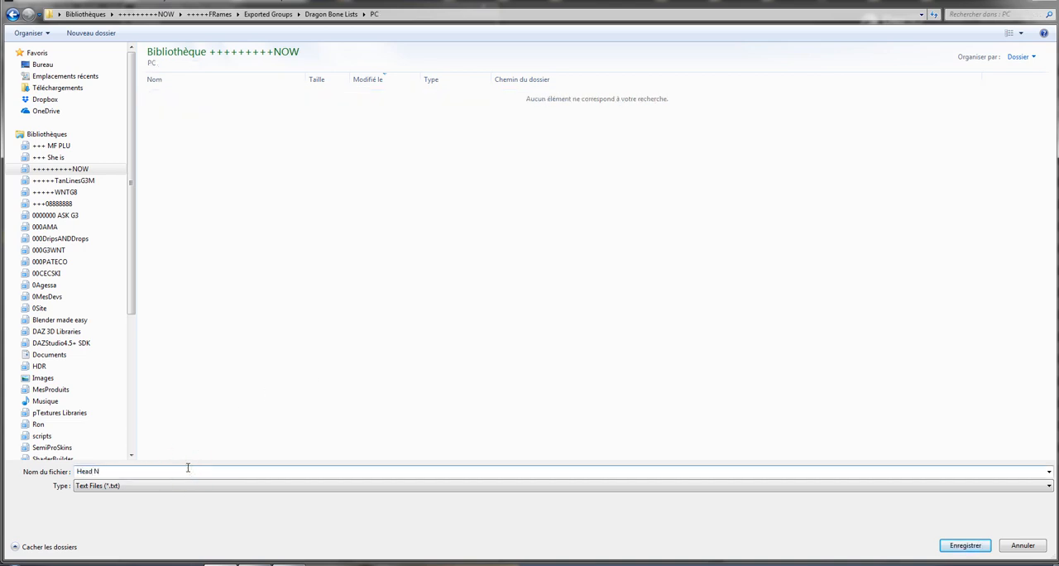
pyautogui.press('BackSpace')
pyautogui.write('N Tail PC')
pyautogui.press('Return')
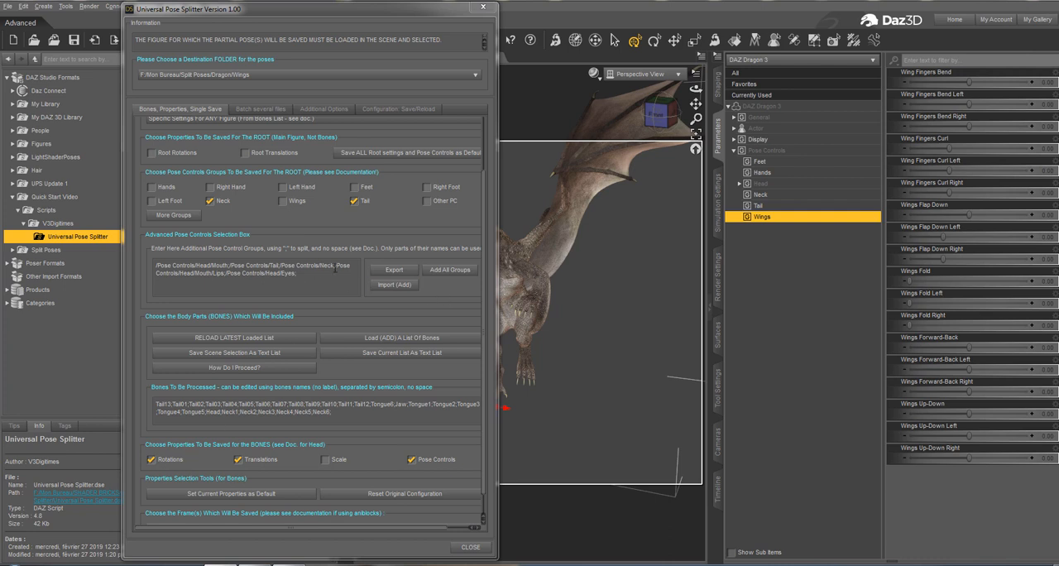
# Save the whole configuration as a text file, overwriting Dragon Head N Tail.txt in the configuration files folder.
pyautogui.click(398, 109)
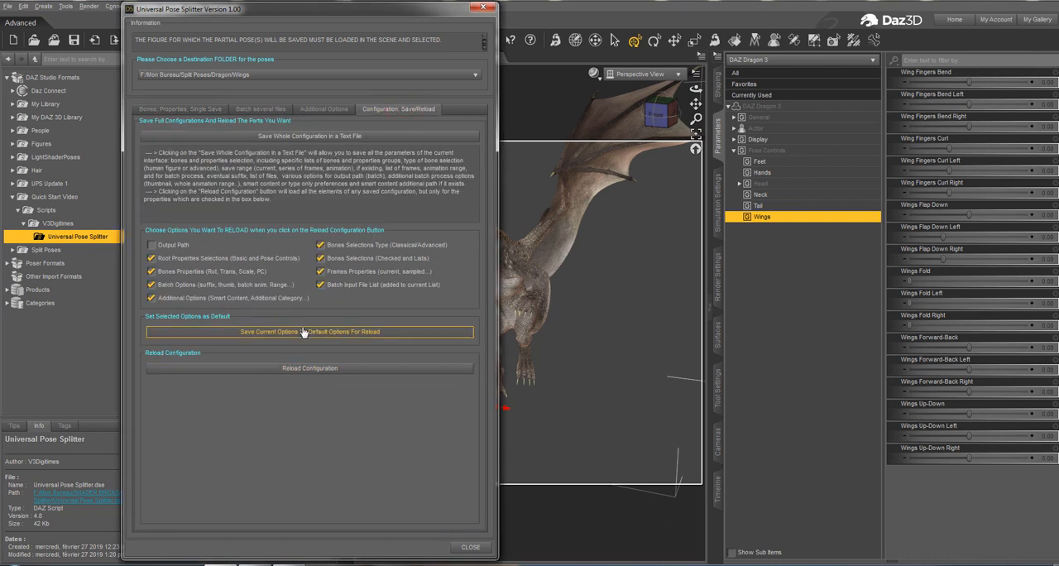
pyautogui.click(310, 136)
pyautogui.click(191, 95)
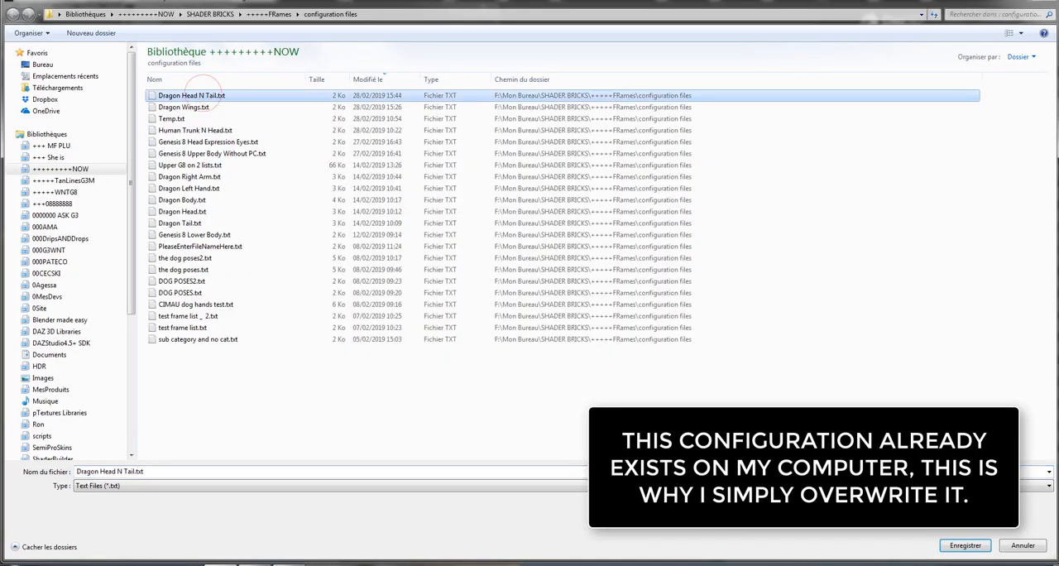
pyautogui.click(952, 545)
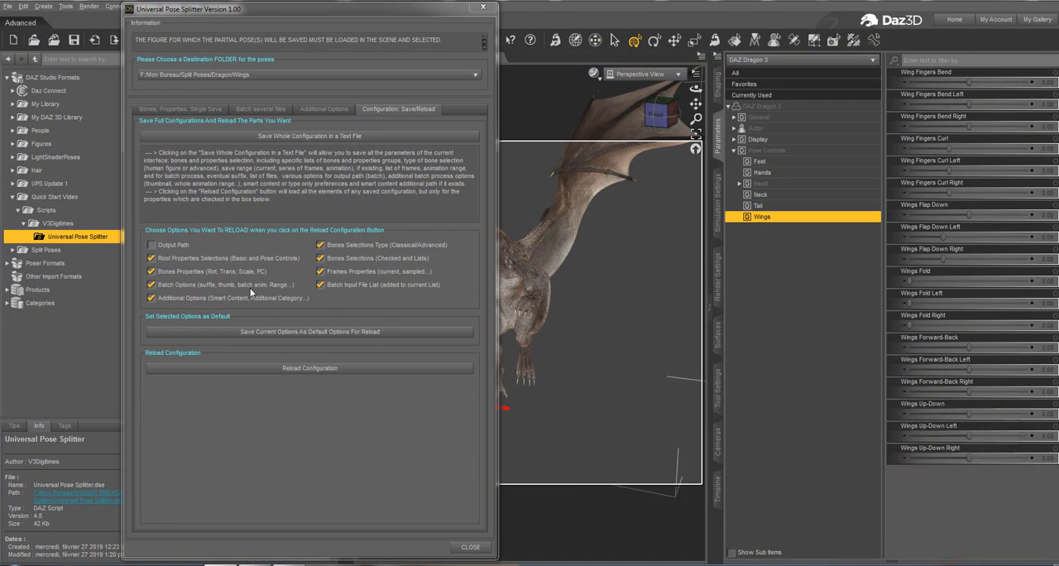
# Set the destination folder to Split Poses/Dragon/Head N Tail and save the current partial pose as pose 1.
pyautogui.click(179, 108)
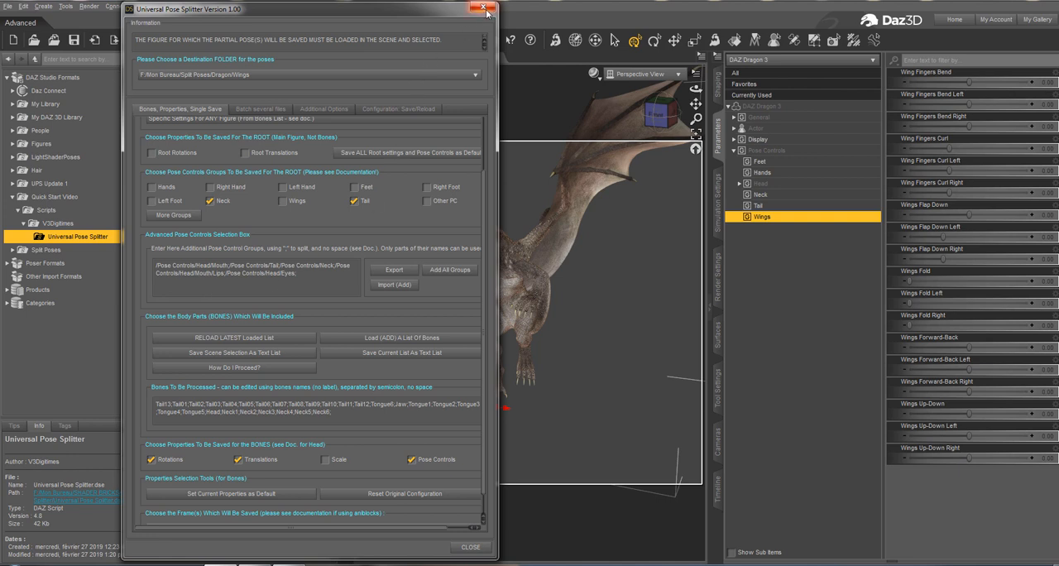
pyautogui.scroll(2, 212, 188)
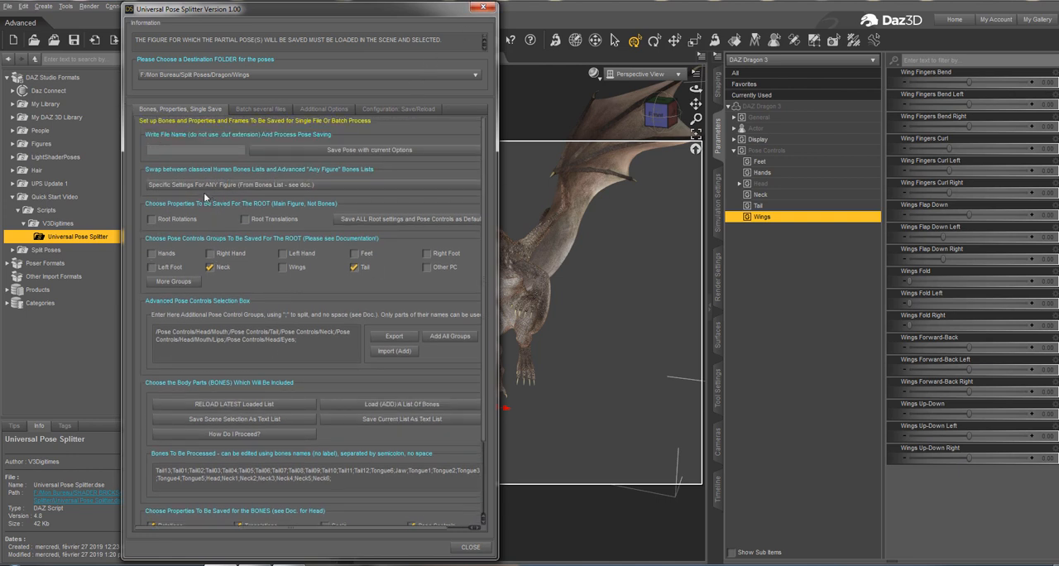
pyautogui.click(242, 74)
pyautogui.click(203, 87)
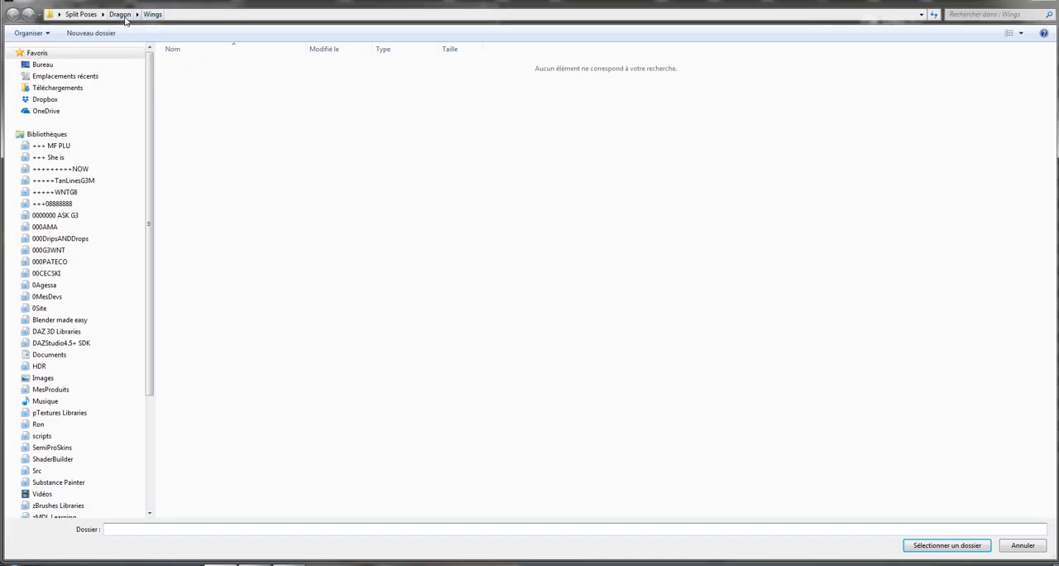
pyautogui.doubleClick(207, 77)
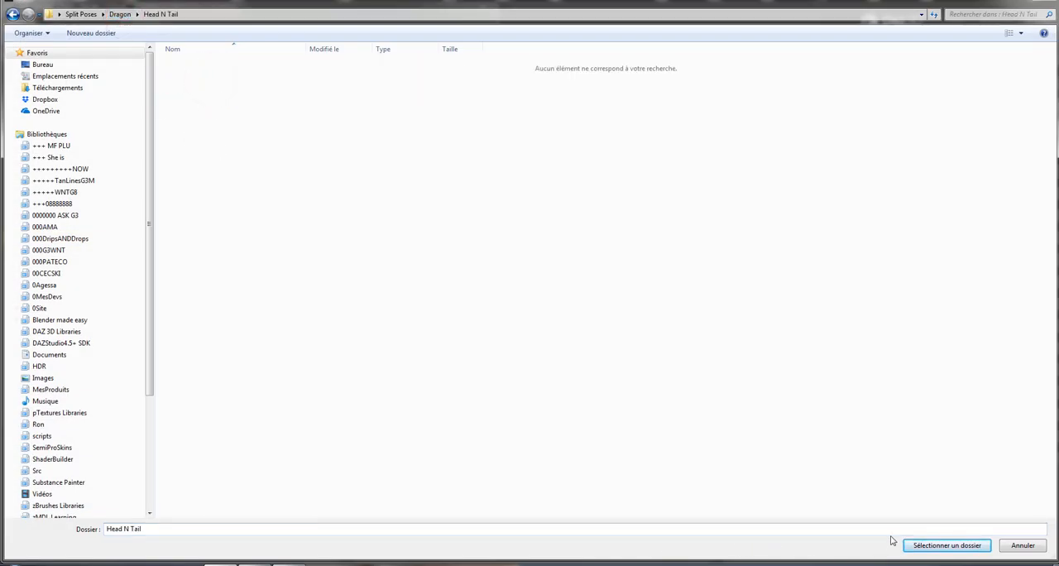
pyautogui.click(947, 545)
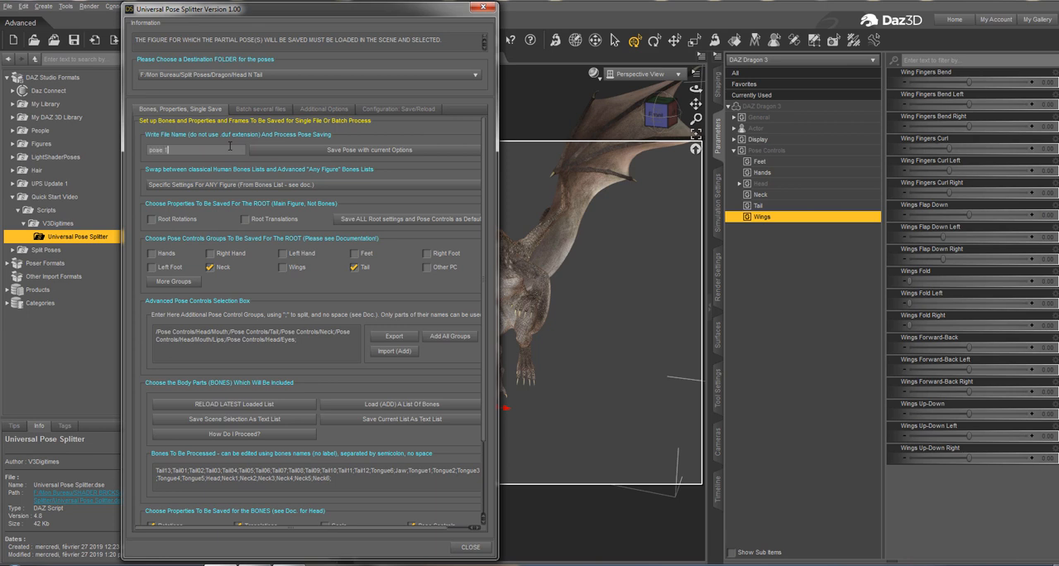
pyautogui.click(298, 150)
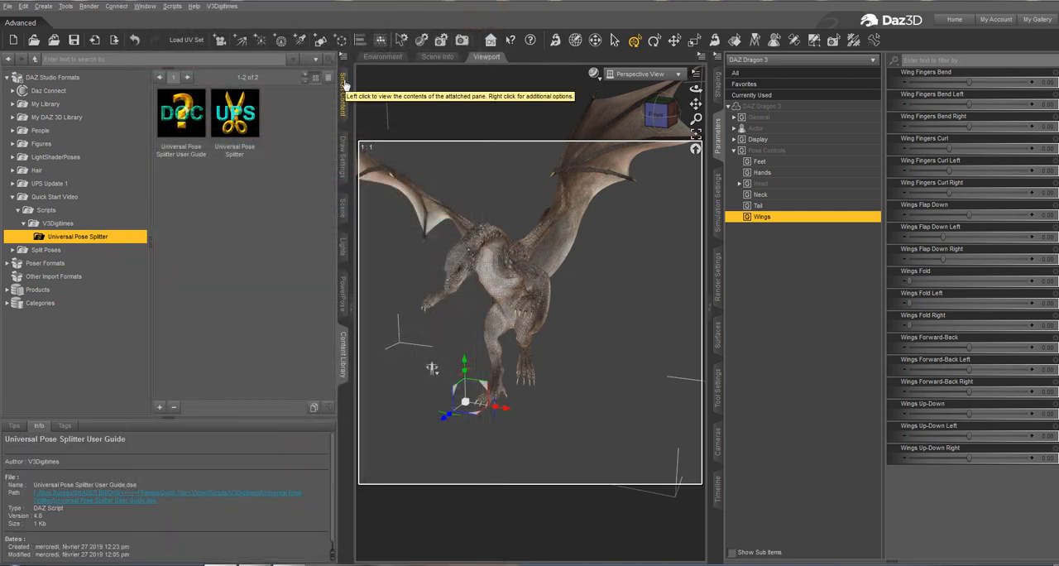
# Apply the Sitting-up-Watching pose from the Smart Content poses to the dragon.
pyautogui.moveTo(258, 148)
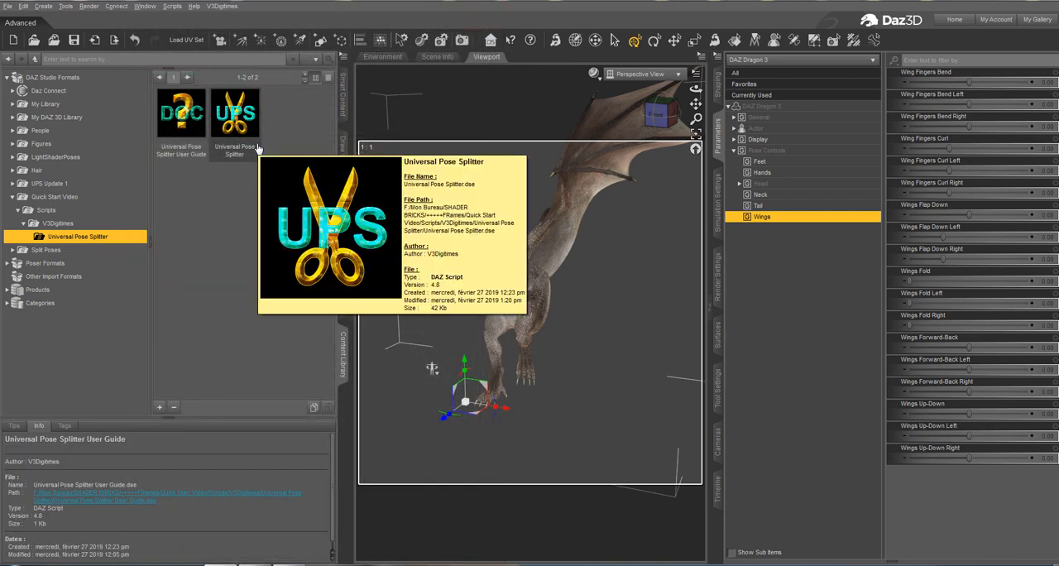
pyautogui.click(342, 96)
pyautogui.scroll(5, 186, 331)
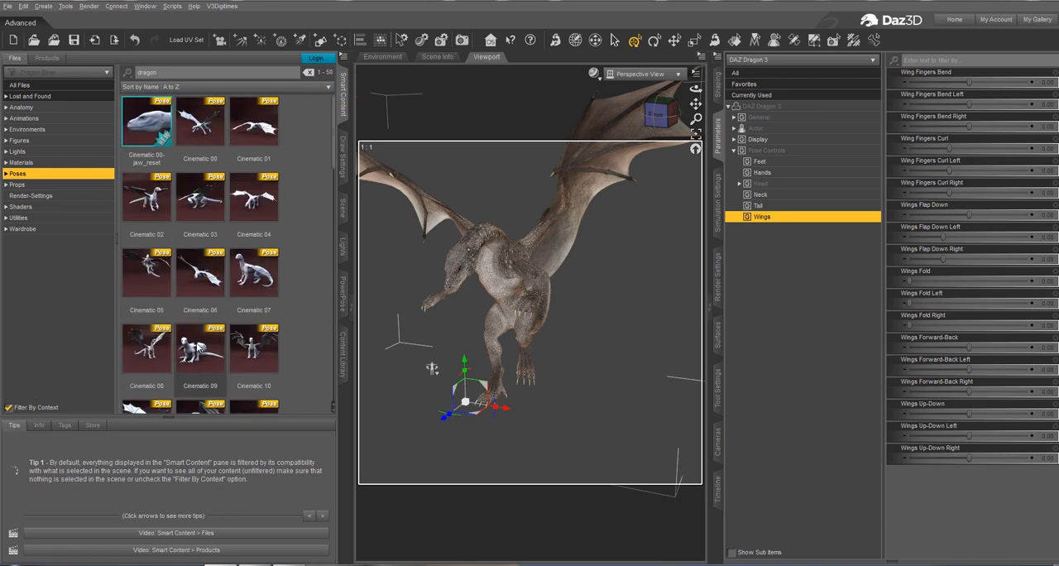
pyautogui.scroll(-1, 187, 335)
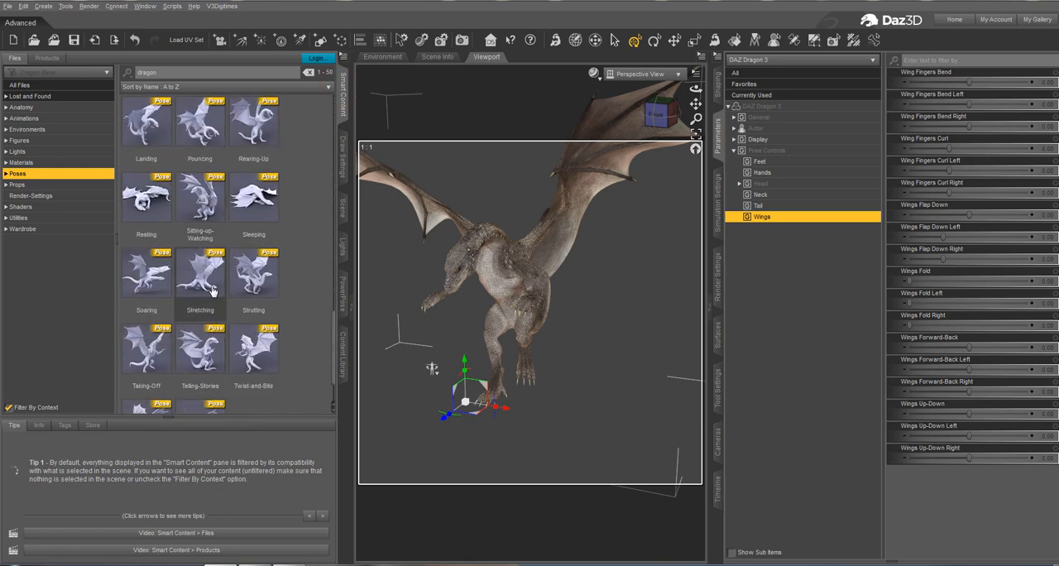
pyautogui.doubleClick(199, 199)
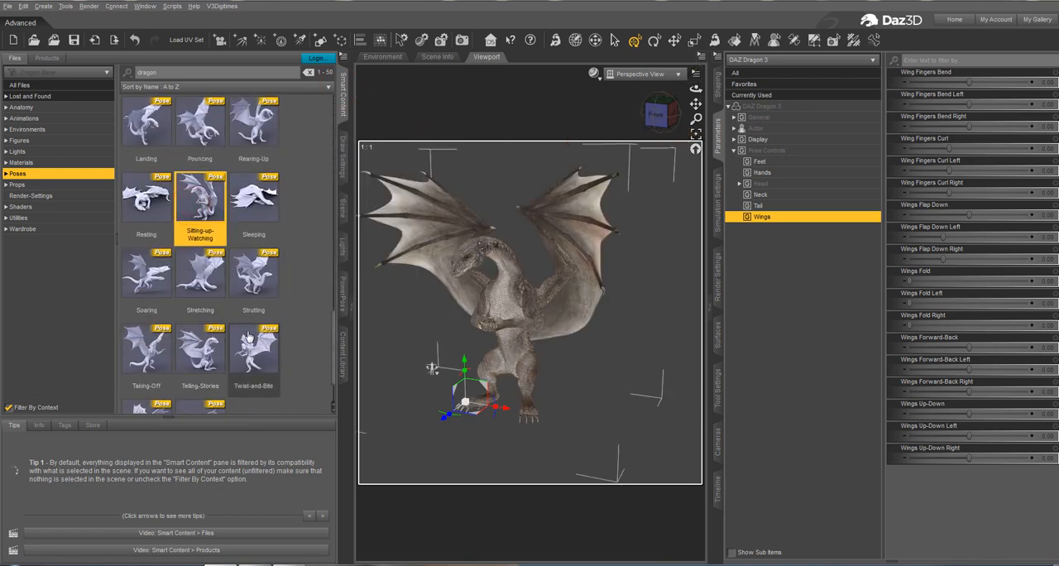
# Run the Universal Pose Splitter script again and reload the Dragon Head N Tail.txt configuration.
pyautogui.click(343, 354)
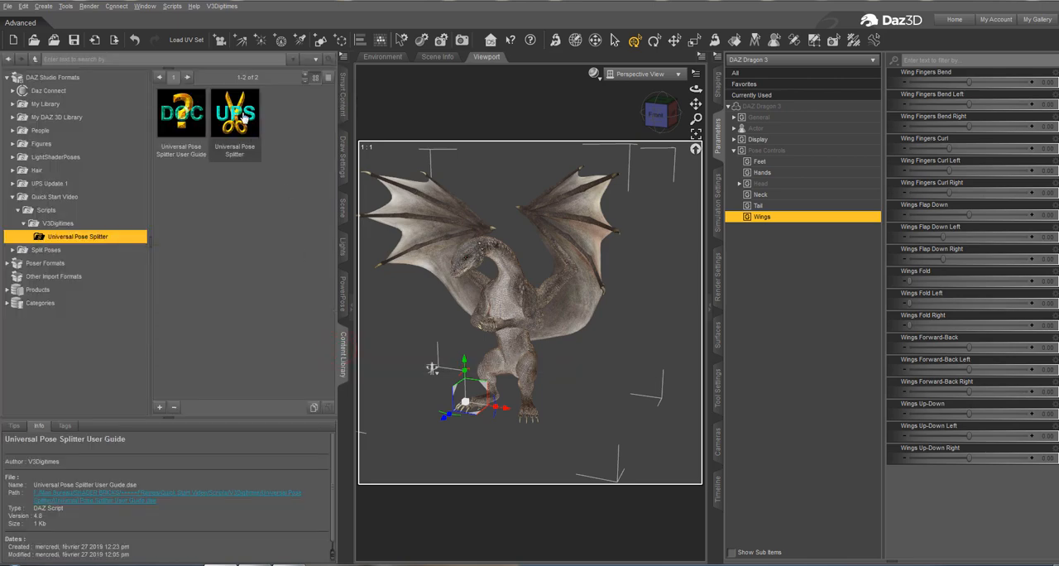
pyautogui.doubleClick(245, 119)
pyautogui.click(398, 109)
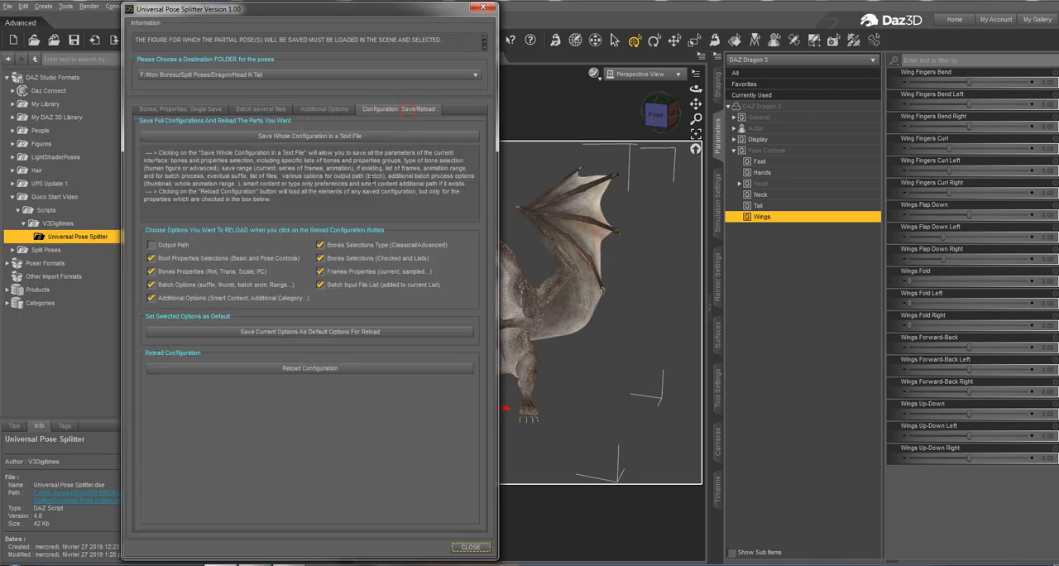
pyautogui.click(319, 369)
pyautogui.click(232, 66)
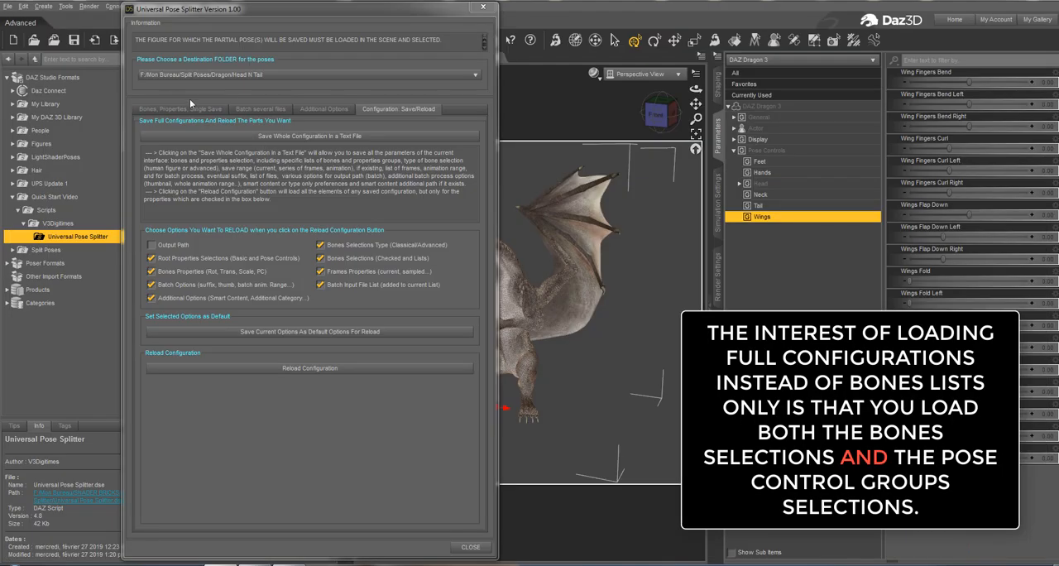
# Save the sitting dragon's head, neck and tail pose as pose 2 and close the Universal Pose Splitter dialog.
pyautogui.click(190, 108)
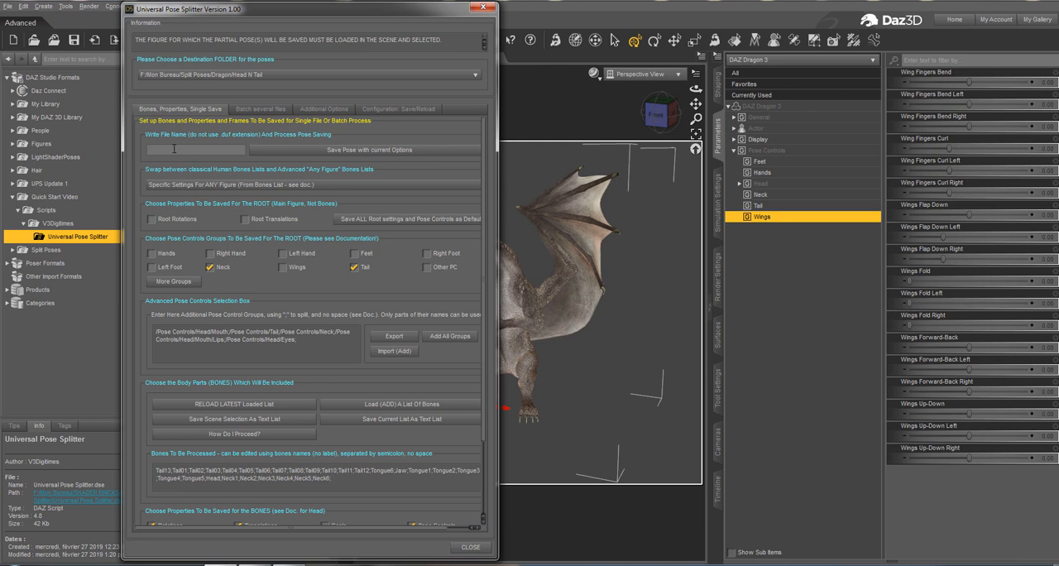
pyautogui.write('ose 2')
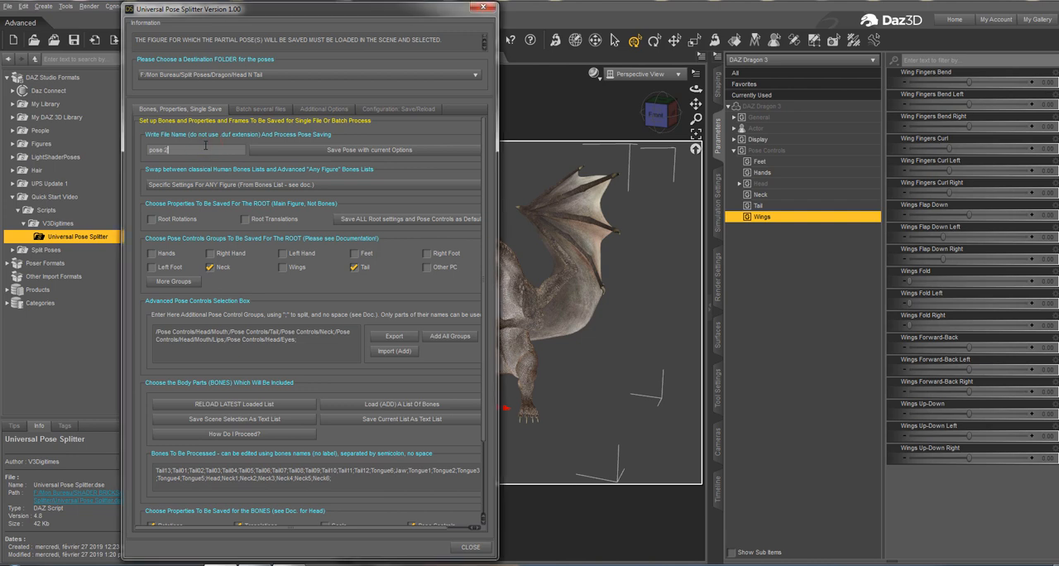
pyautogui.click(299, 151)
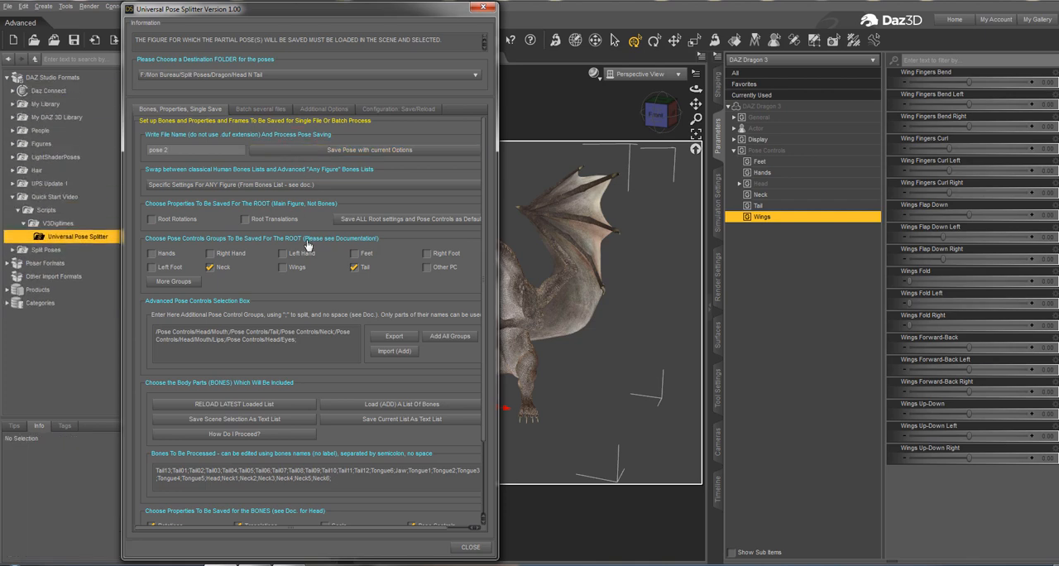
pyautogui.click(483, 8)
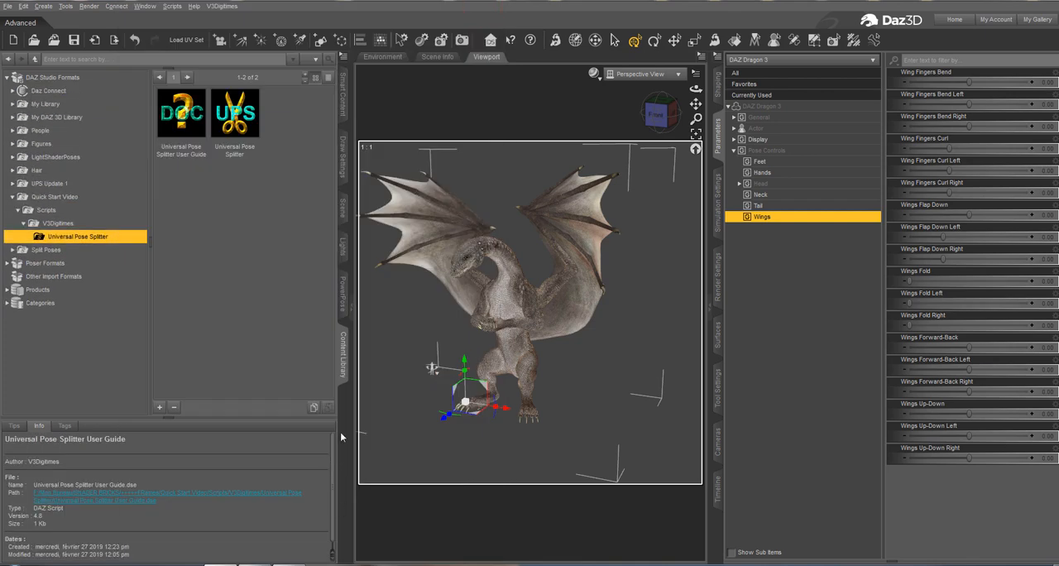
# Apply the Soaring pose from the Smart Content poses to the dragon.
pyautogui.click(344, 100)
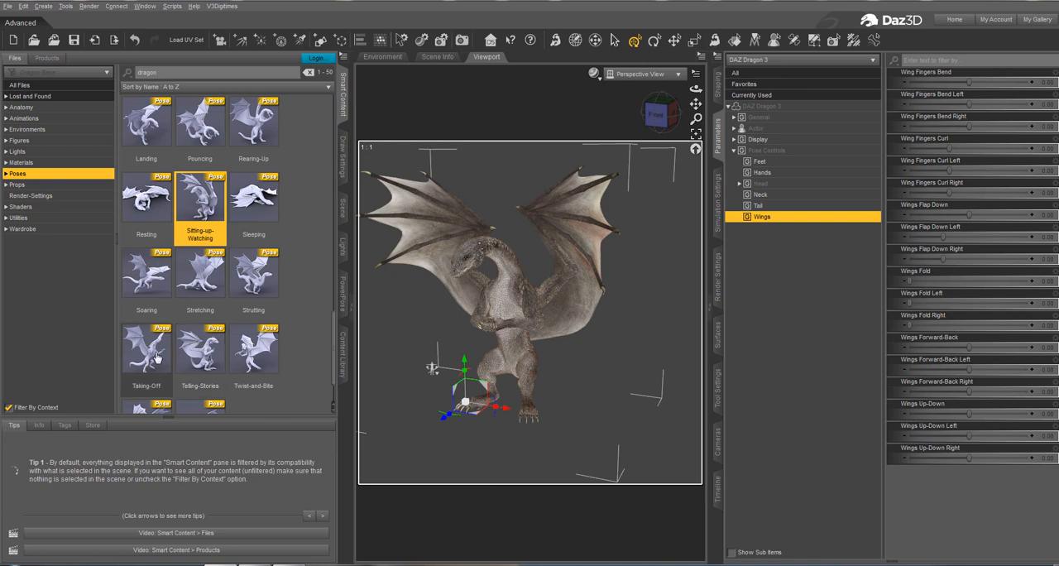
pyautogui.click(157, 358)
pyautogui.scroll(-2, 154, 355)
pyautogui.doubleClick(142, 220)
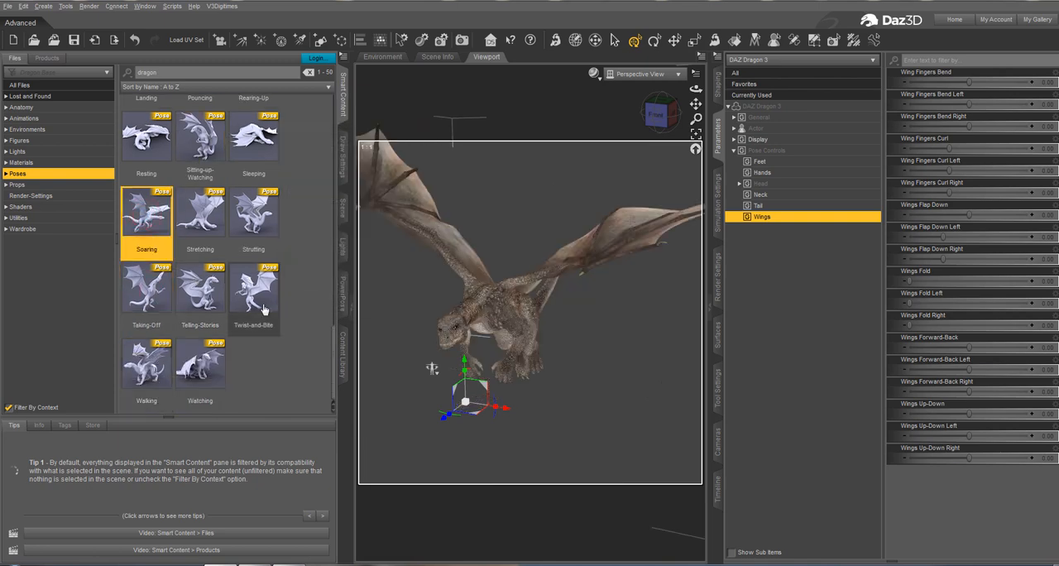
# Reopen Universal Pose Splitter for the soaring dragon and reload the Dragon Head N Tail.txt configuration.
pyautogui.click(343, 354)
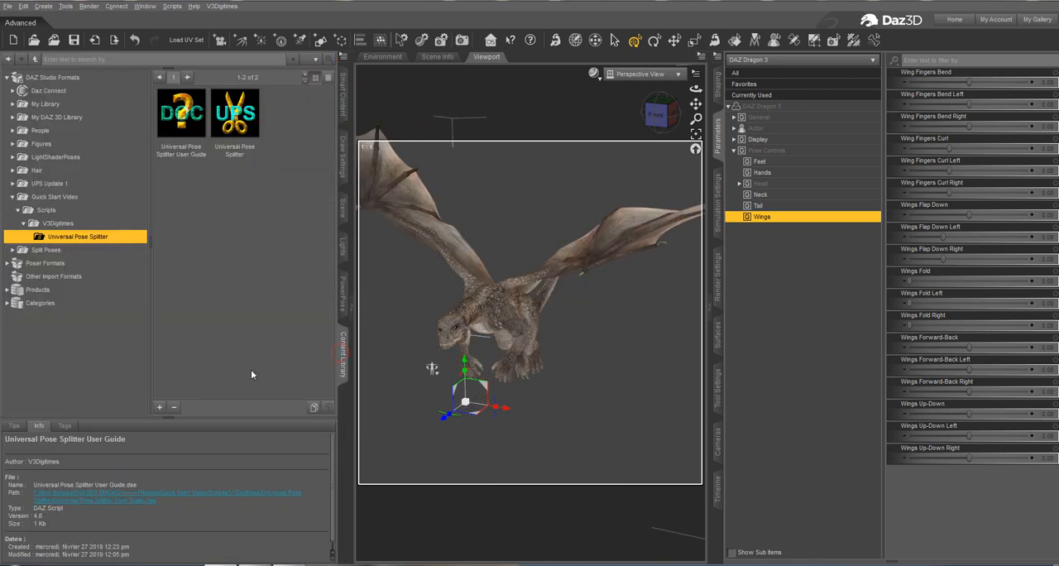
pyautogui.doubleClick(235, 116)
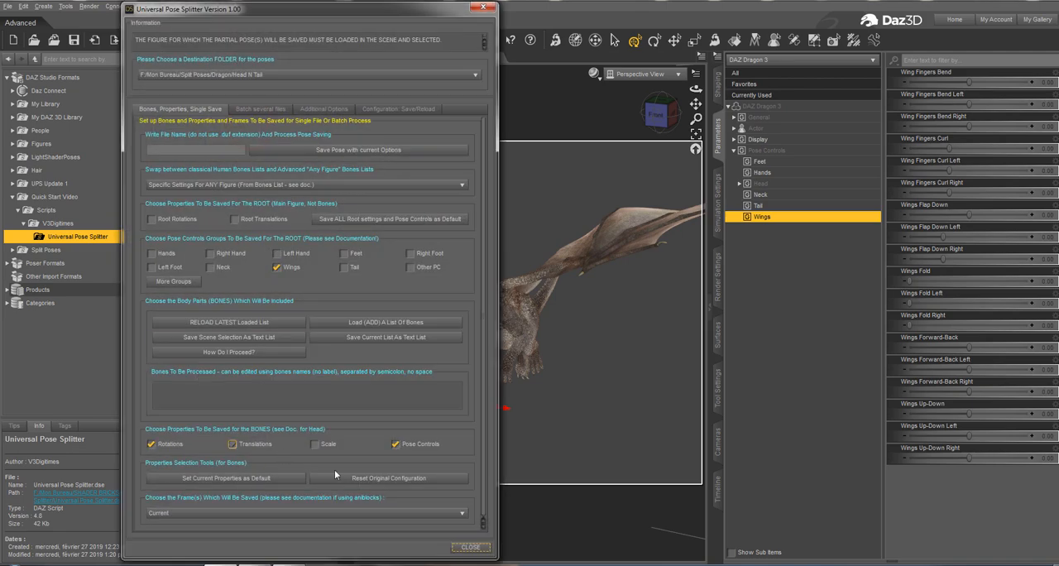
pyautogui.click(392, 113)
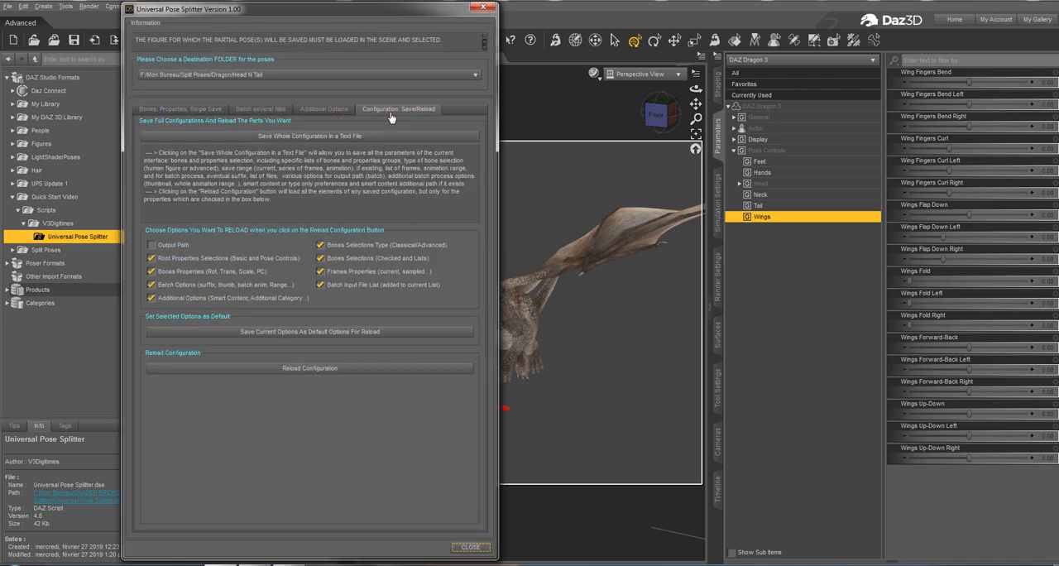
pyautogui.click(309, 368)
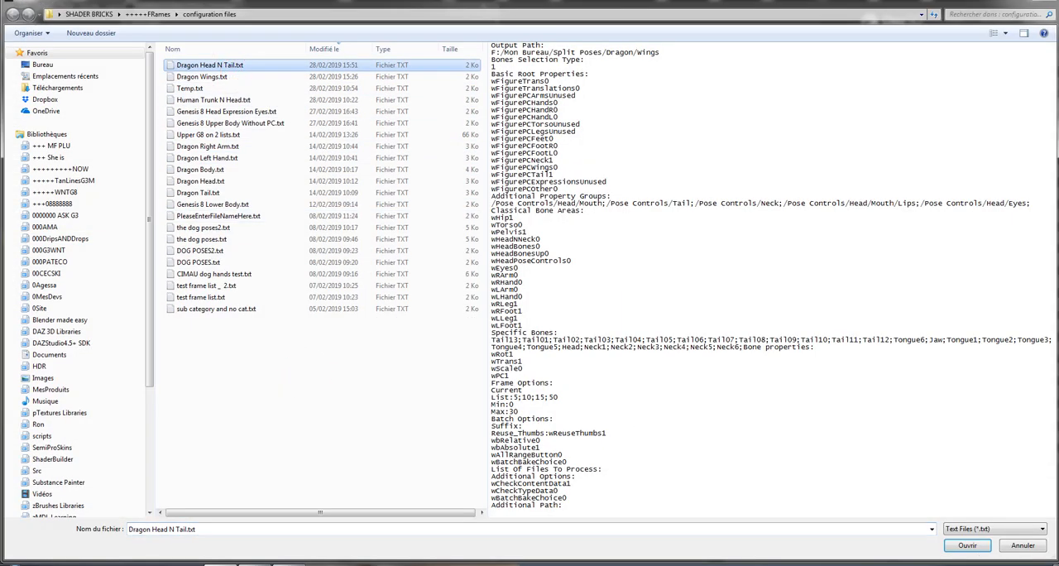
pyautogui.click(968, 546)
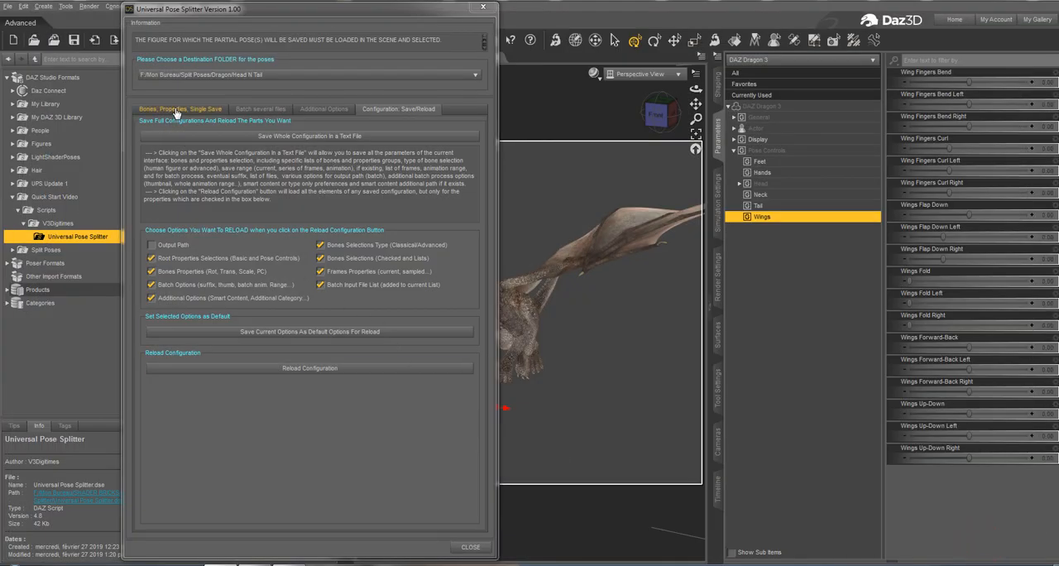
# Save the soaring dragon's head, neck and tail pose as pose 3 and close the script dialog.
pyautogui.click(176, 113)
pyautogui.click(193, 155)
pyautogui.write('pose 3')
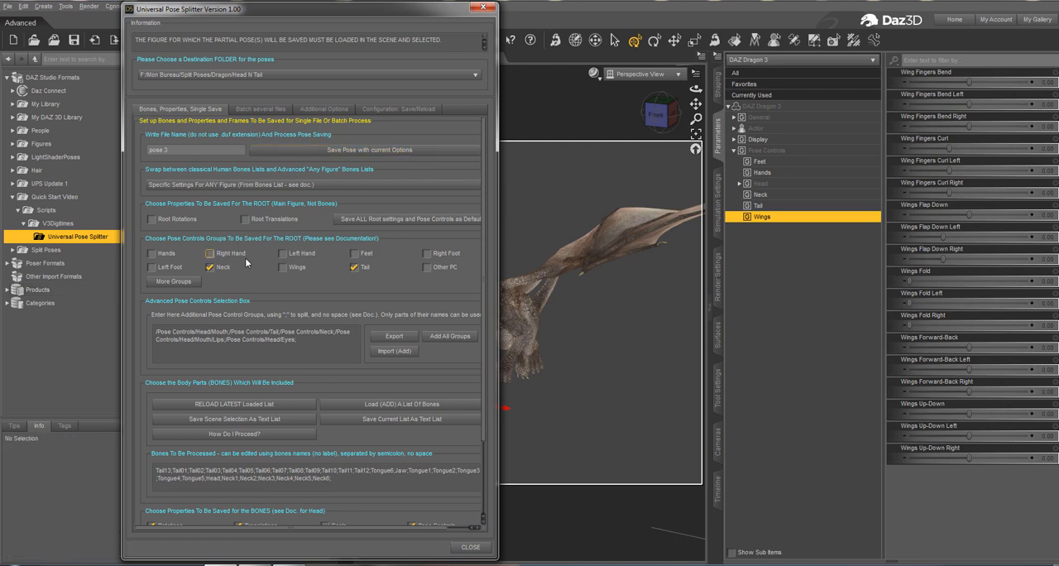
pyautogui.click(484, 9)
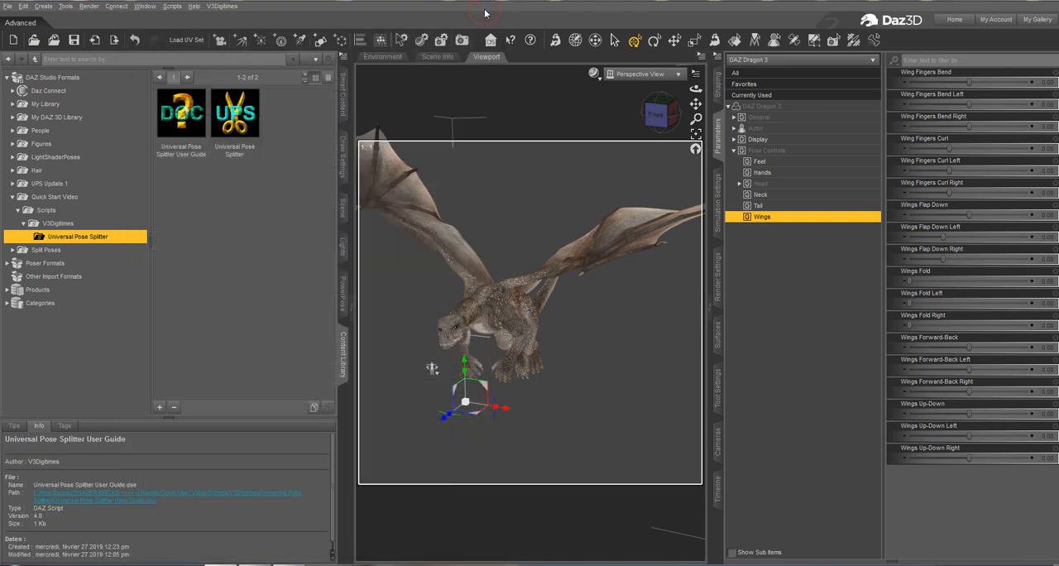
# Apply the saved Pose 1, Pose 2 and pose 3 from Split Poses/Dragon/Head N Tail to the dragon, ending with pose 3.
pyautogui.click(12, 250)
pyautogui.doubleClick(46, 276)
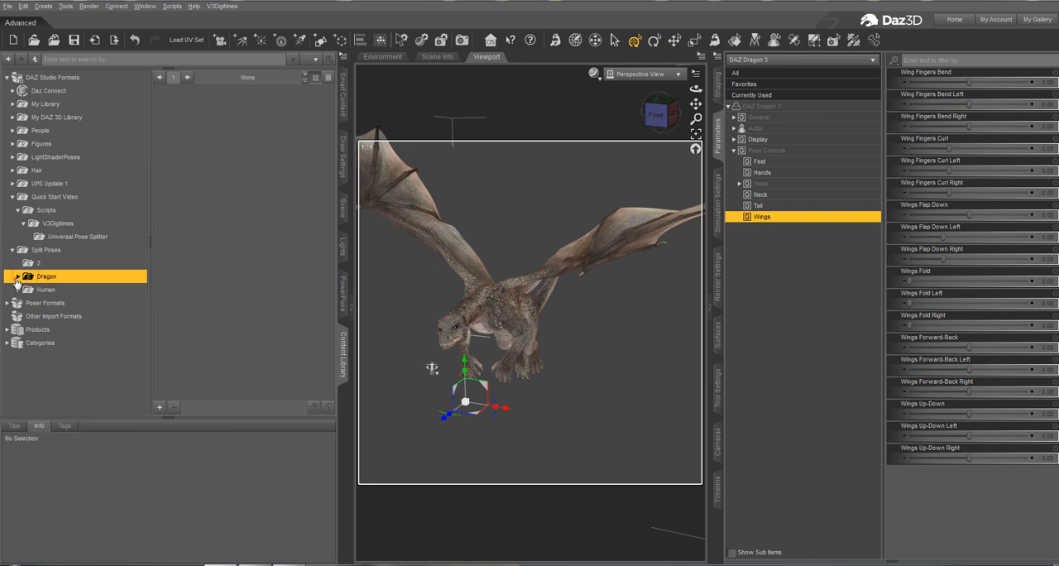
pyautogui.click(50, 303)
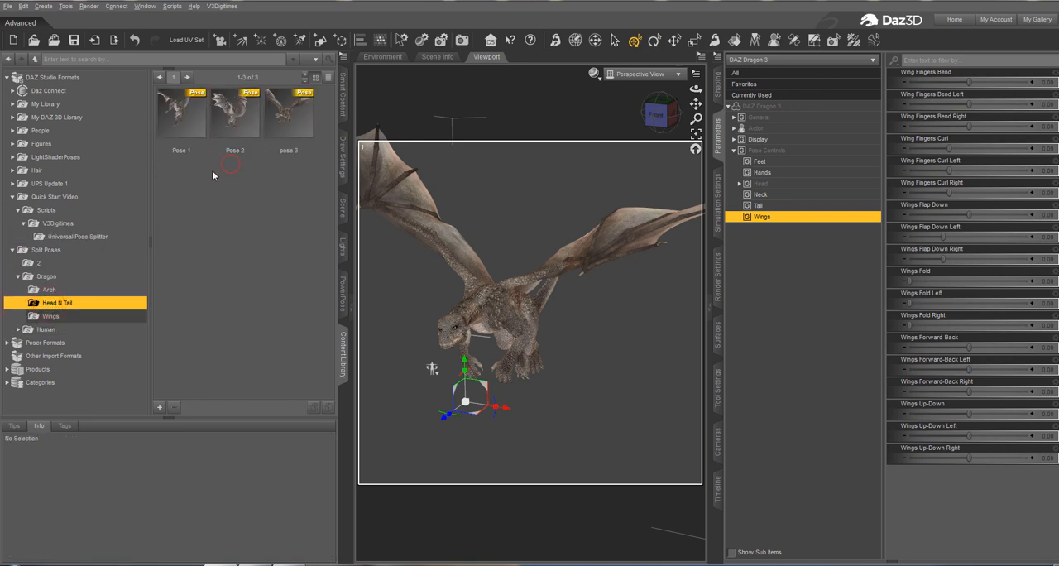
pyautogui.doubleClick(183, 107)
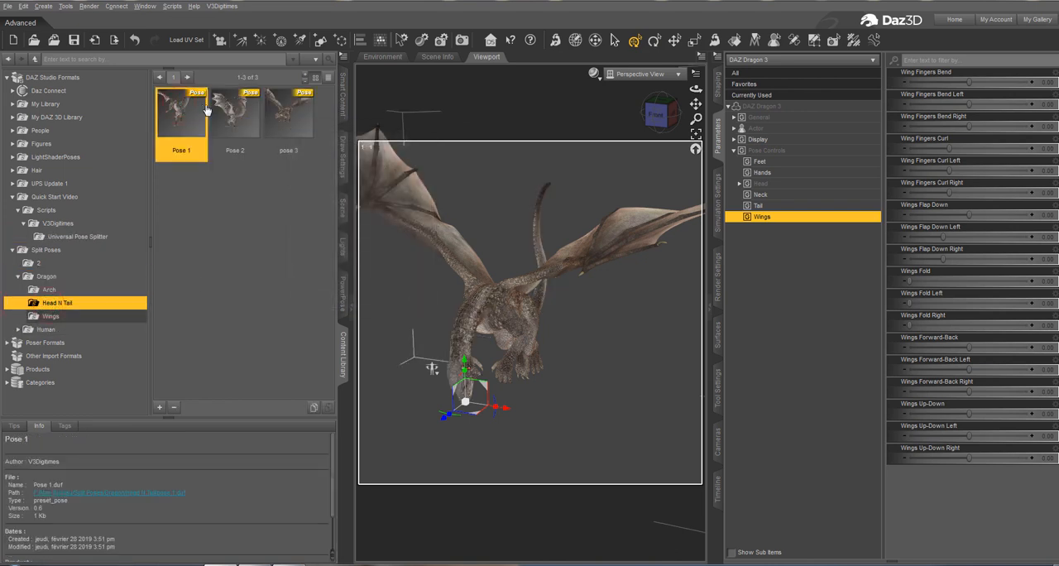
pyautogui.doubleClick(230, 114)
pyautogui.doubleClick(285, 116)
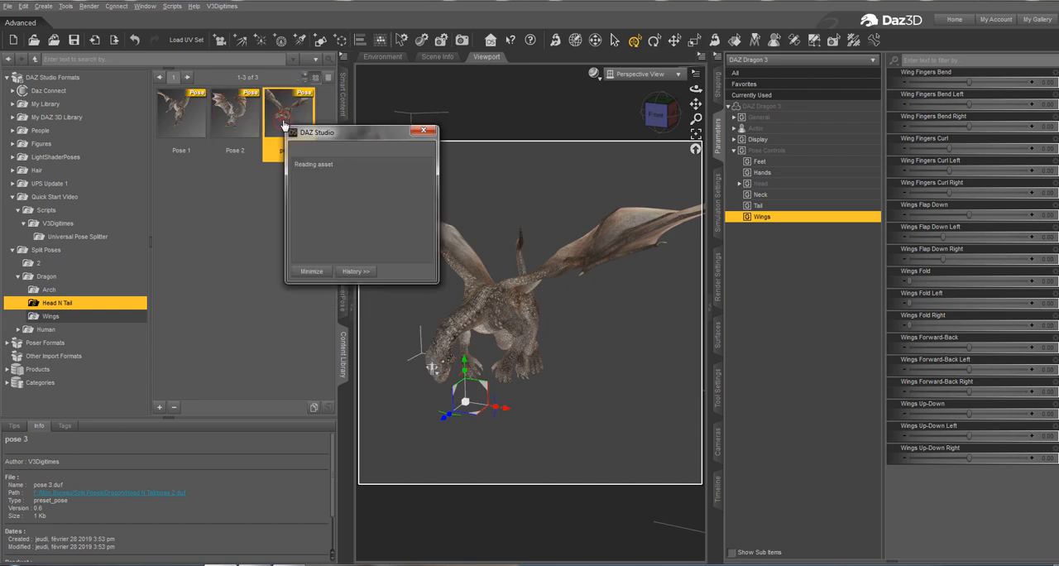
pyautogui.doubleClick(231, 146)
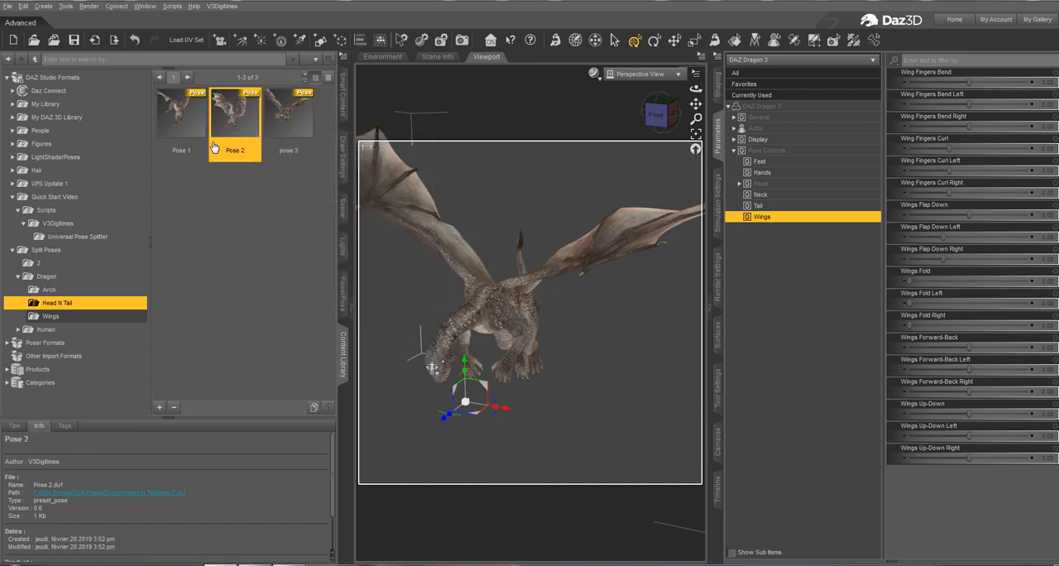
pyautogui.doubleClick(214, 147)
pyautogui.doubleClick(197, 120)
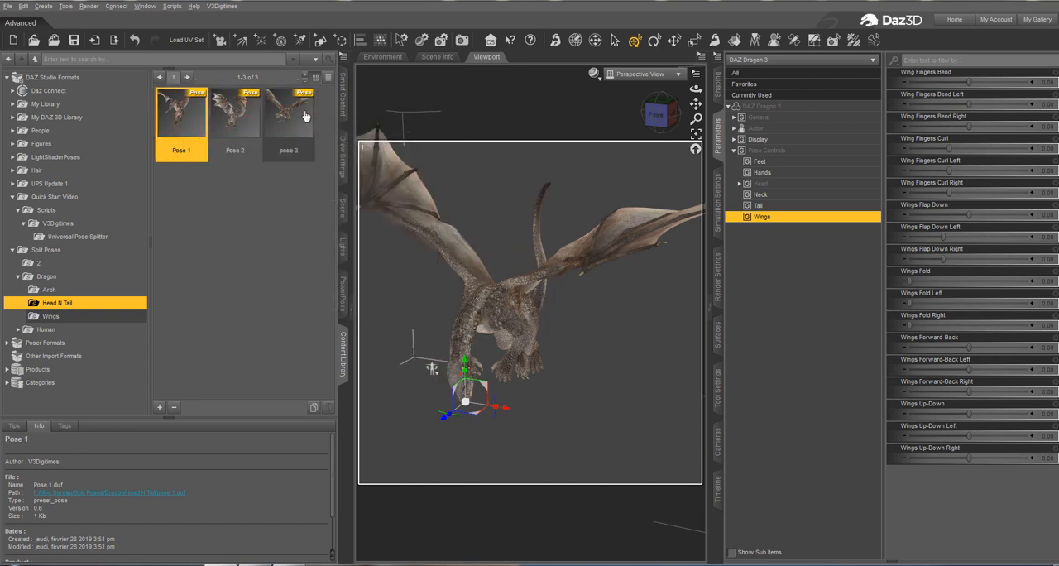
pyautogui.doubleClick(292, 121)
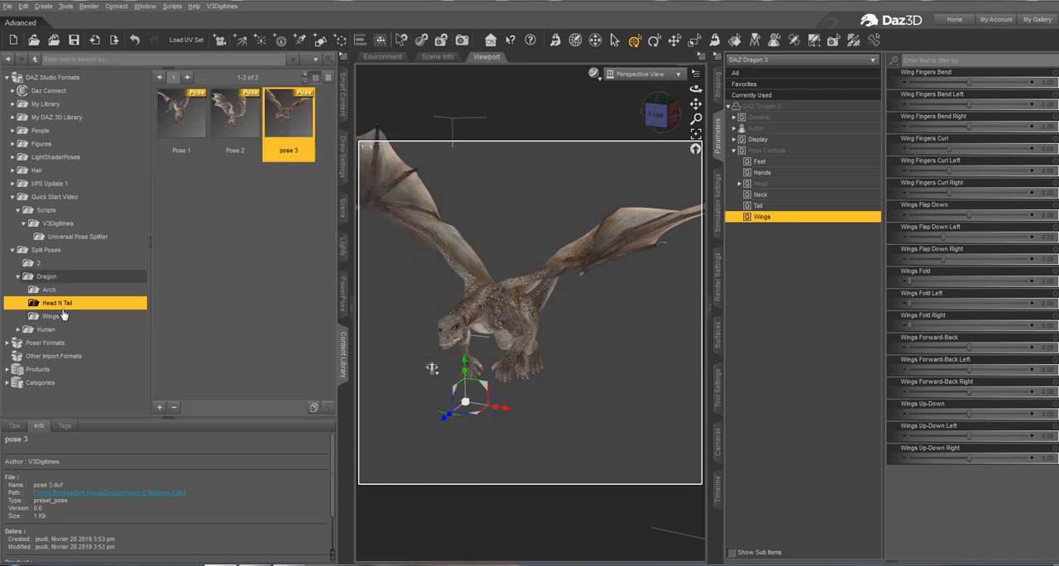
# Apply several saved poses from the Split Poses/Dragon/Wings folder to the dragon, ending with wings 1.
pyautogui.click(62, 316)
pyautogui.click(229, 141)
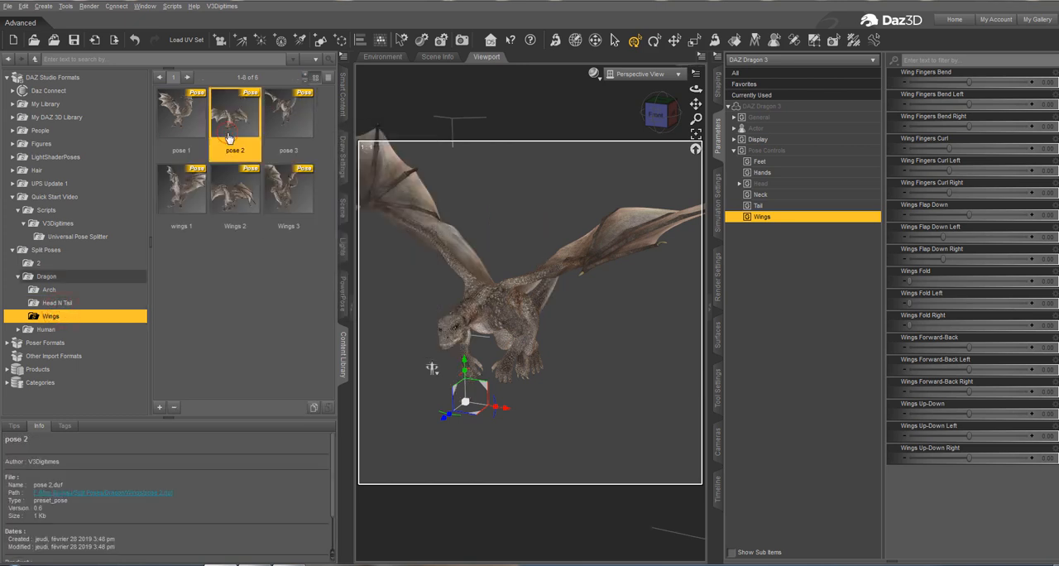
pyautogui.doubleClick(236, 199)
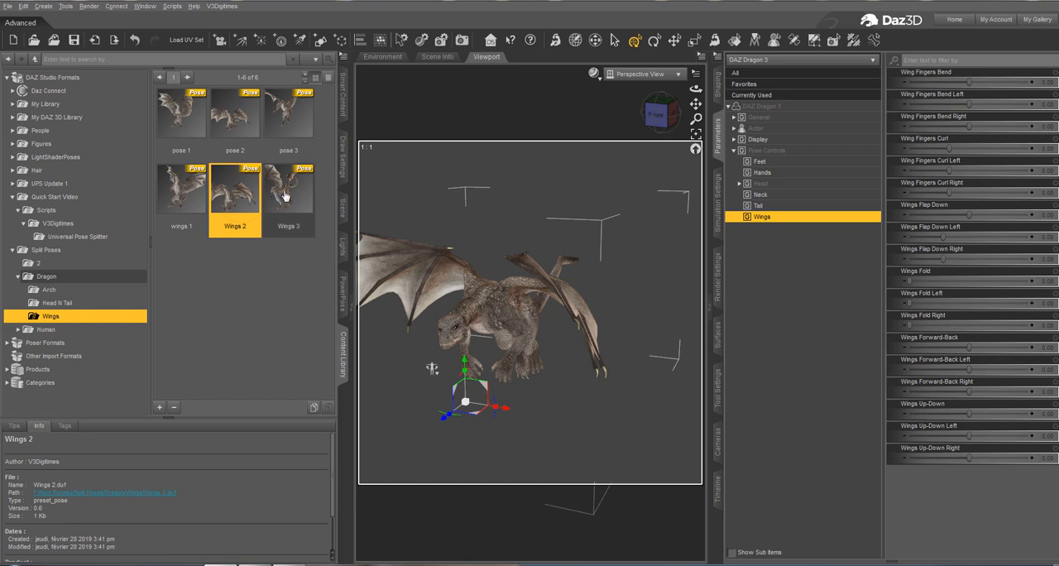
pyautogui.doubleClick(285, 197)
pyautogui.doubleClick(279, 119)
pyautogui.doubleClick(235, 118)
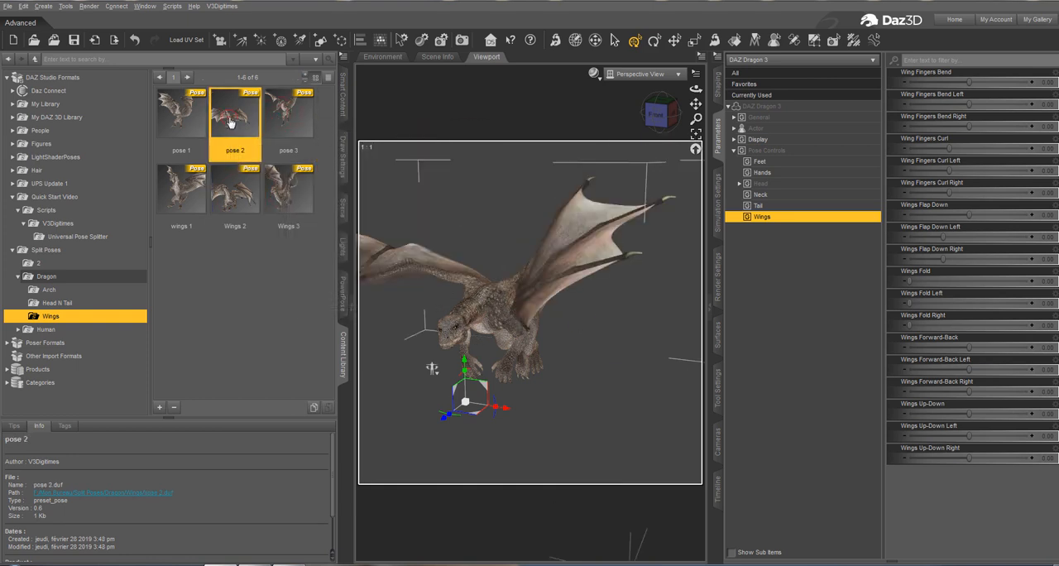
pyautogui.doubleClick(196, 209)
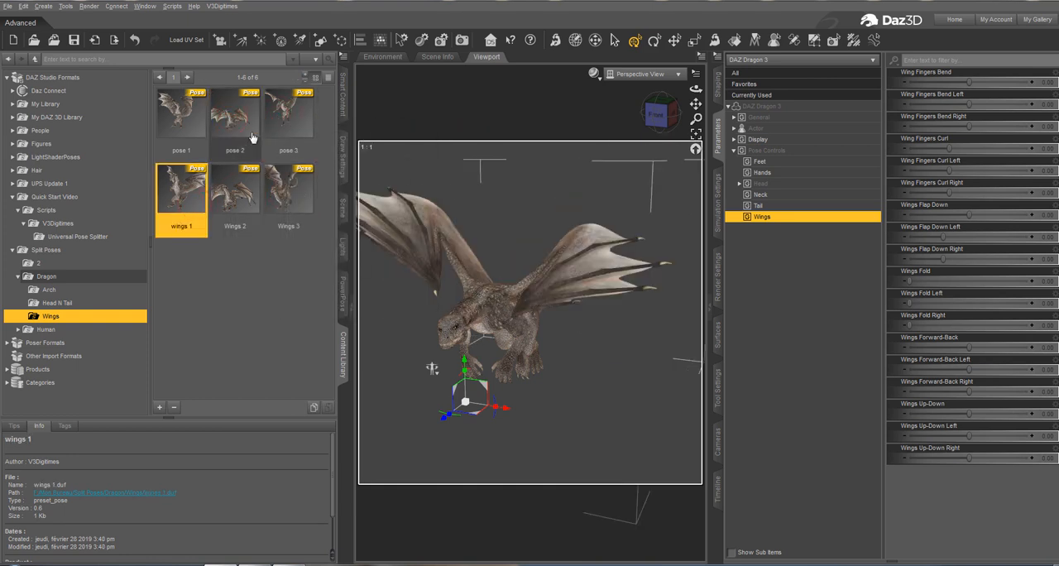
pyautogui.click(235, 122)
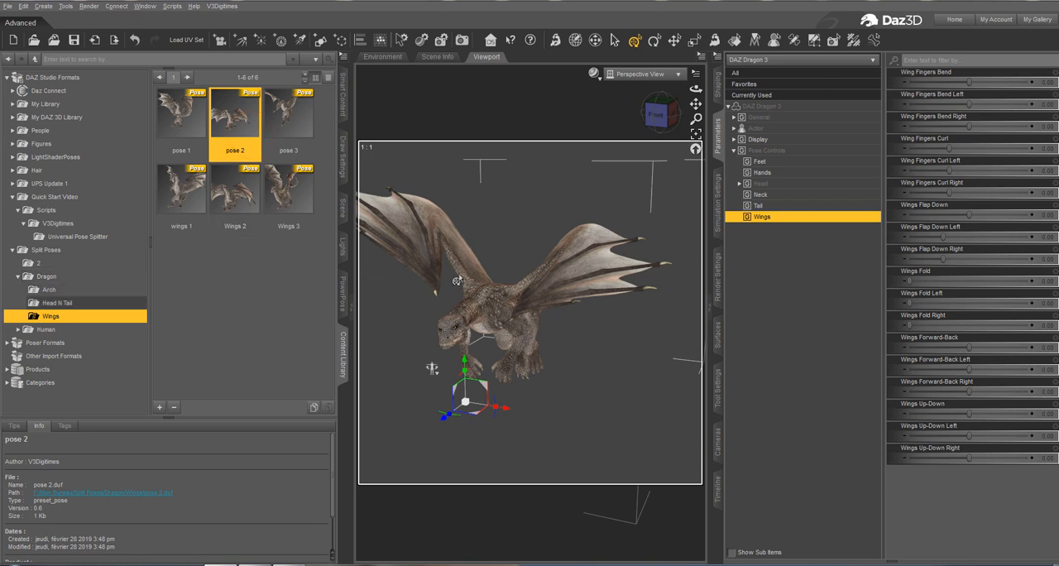
# Combine the current wings with the saved Head N Tail poses by applying each in turn, ending with pose 3.
pyautogui.click(52, 303)
pyautogui.doubleClick(237, 117)
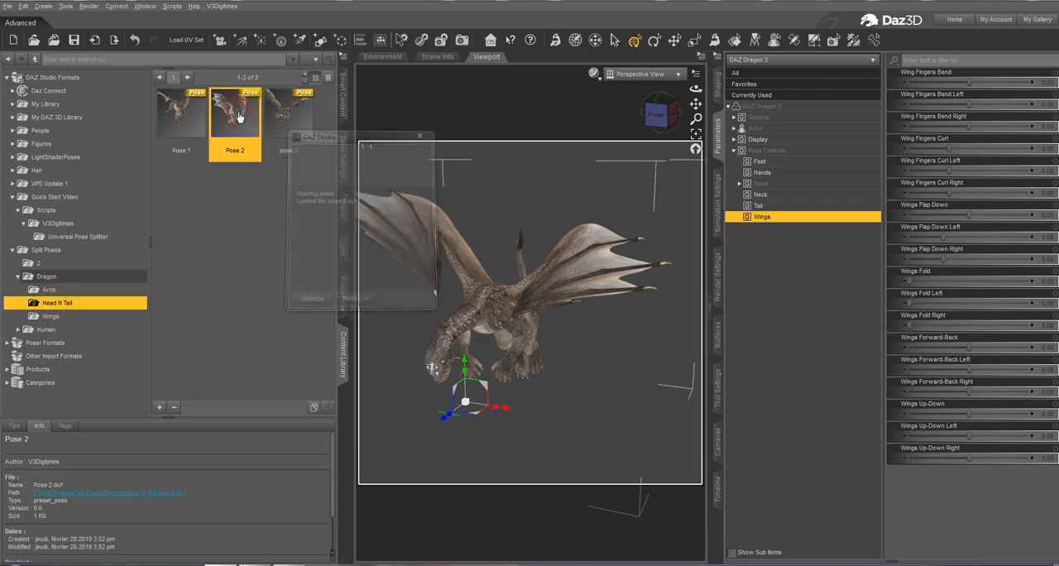
pyautogui.doubleClick(272, 116)
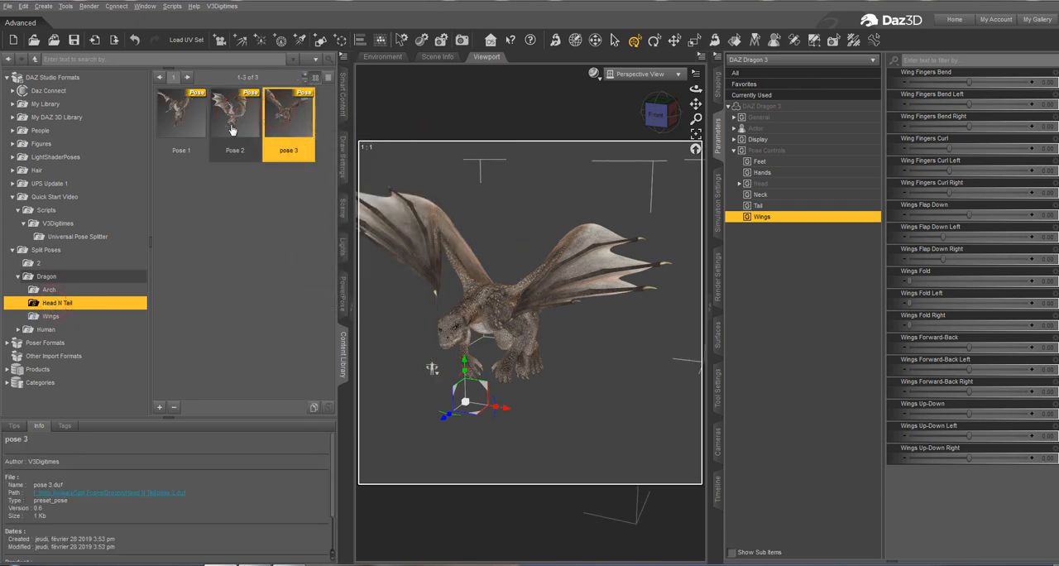
pyautogui.doubleClick(187, 116)
pyautogui.doubleClick(236, 116)
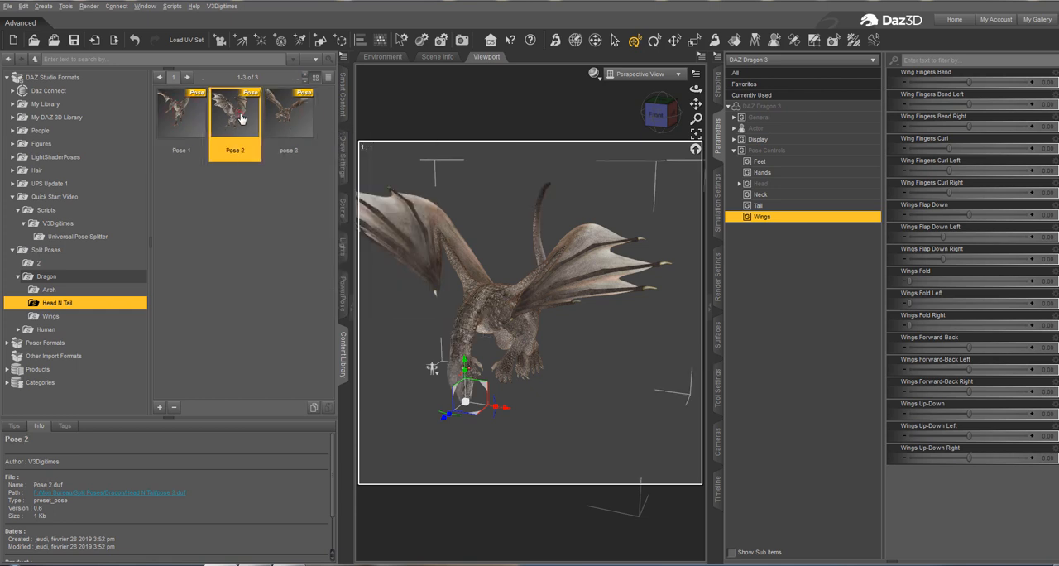
pyautogui.doubleClick(289, 124)
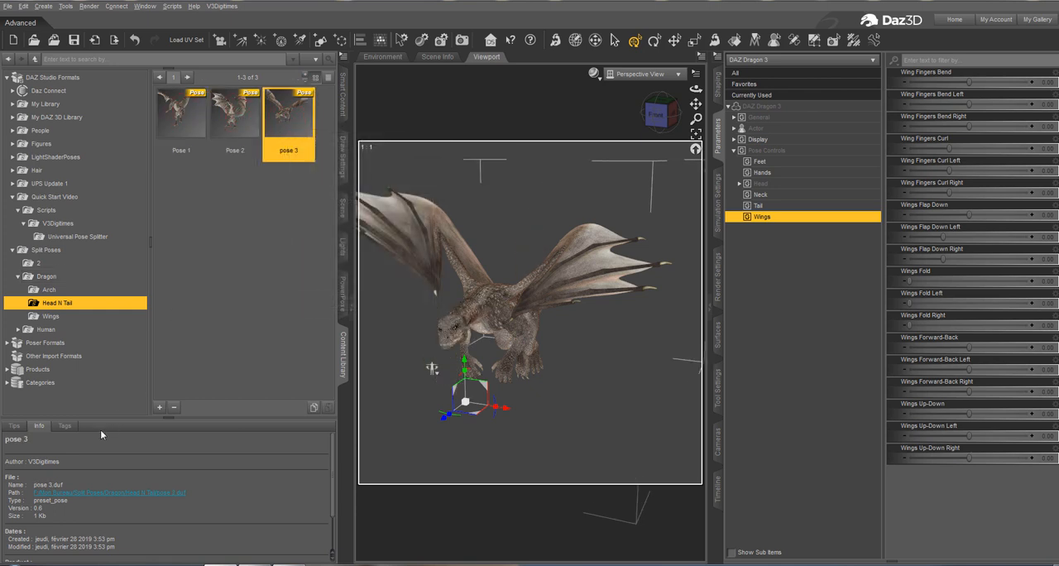
pyautogui.click(64, 290)
pyautogui.click(75, 303)
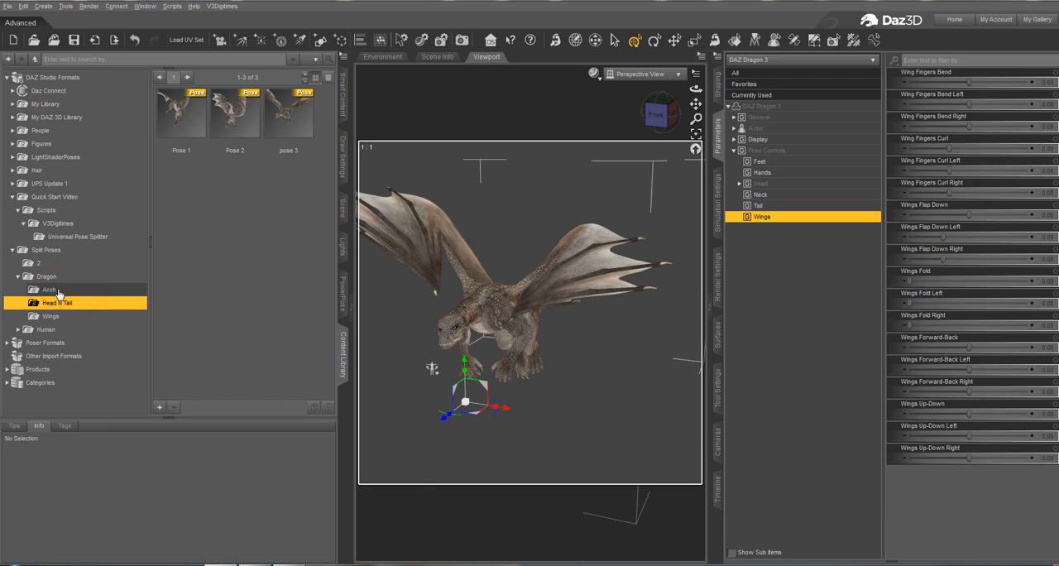
pyautogui.click(76, 290)
pyautogui.click(76, 303)
pyautogui.click(77, 317)
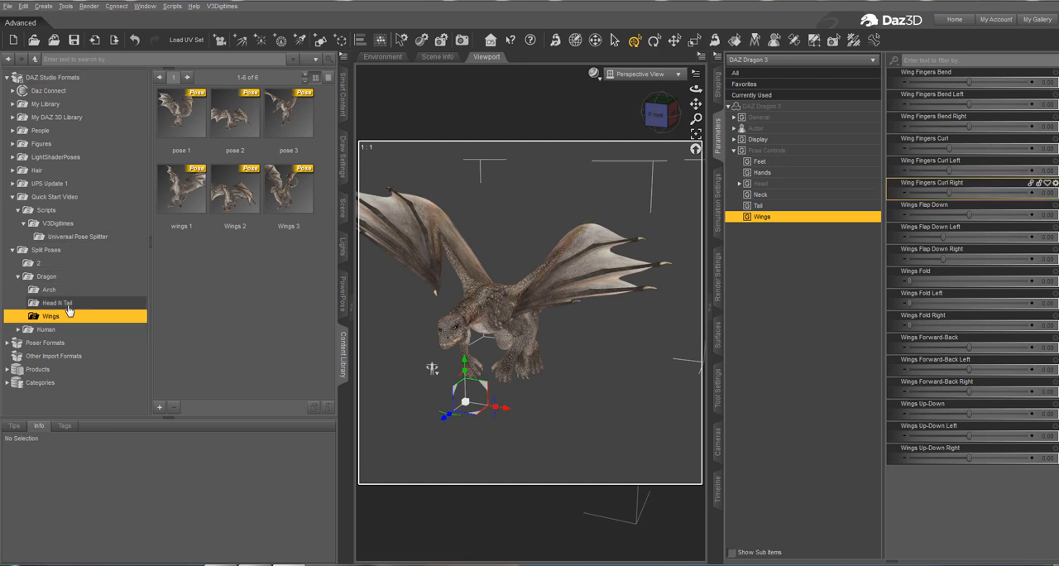
pyautogui.click(76, 237)
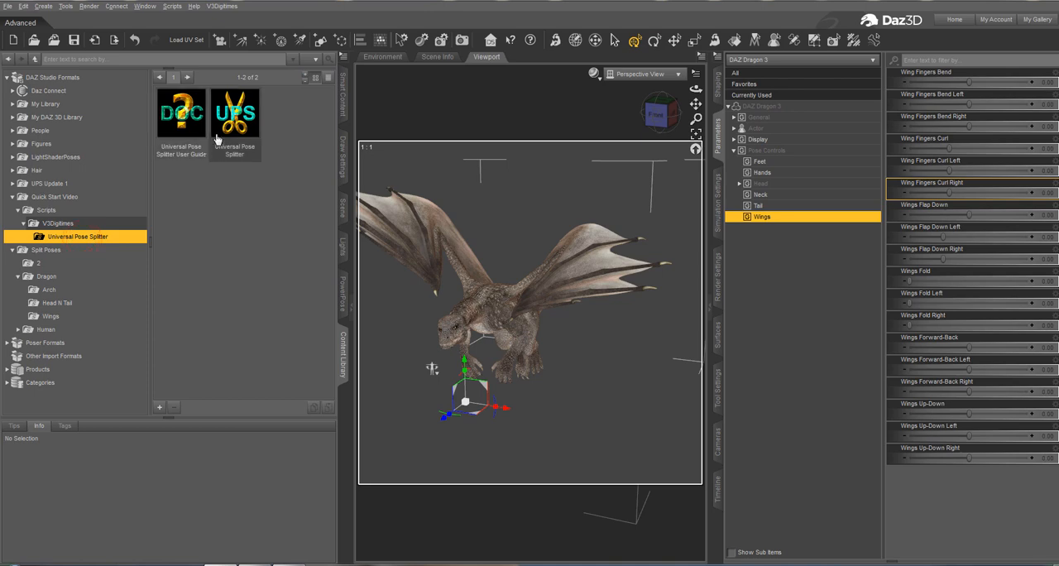
pyautogui.doubleClick(216, 139)
pyautogui.click(404, 101)
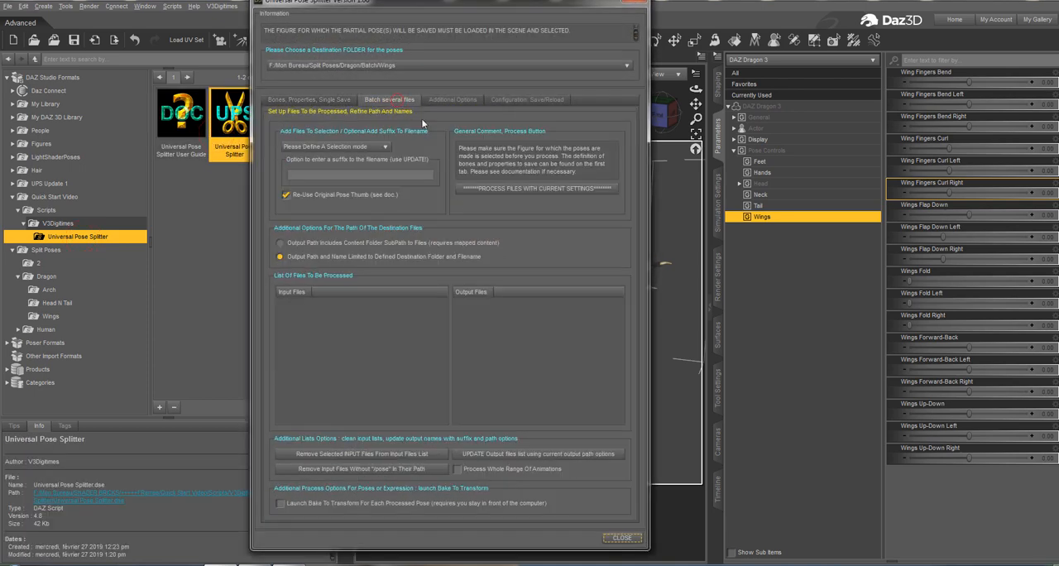
pyautogui.click(377, 148)
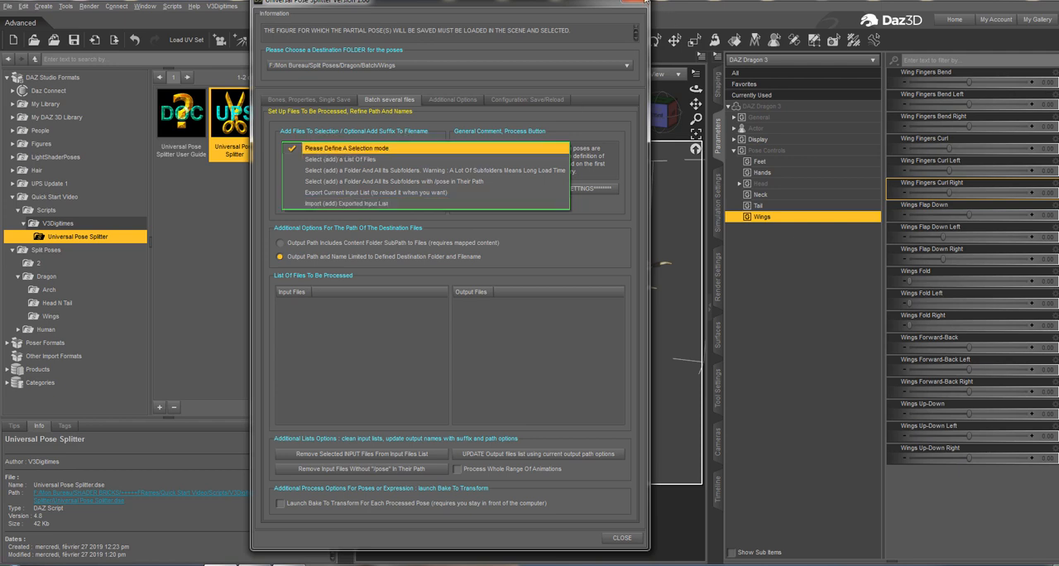
pyautogui.click(636, 3)
pyautogui.click(632, 4)
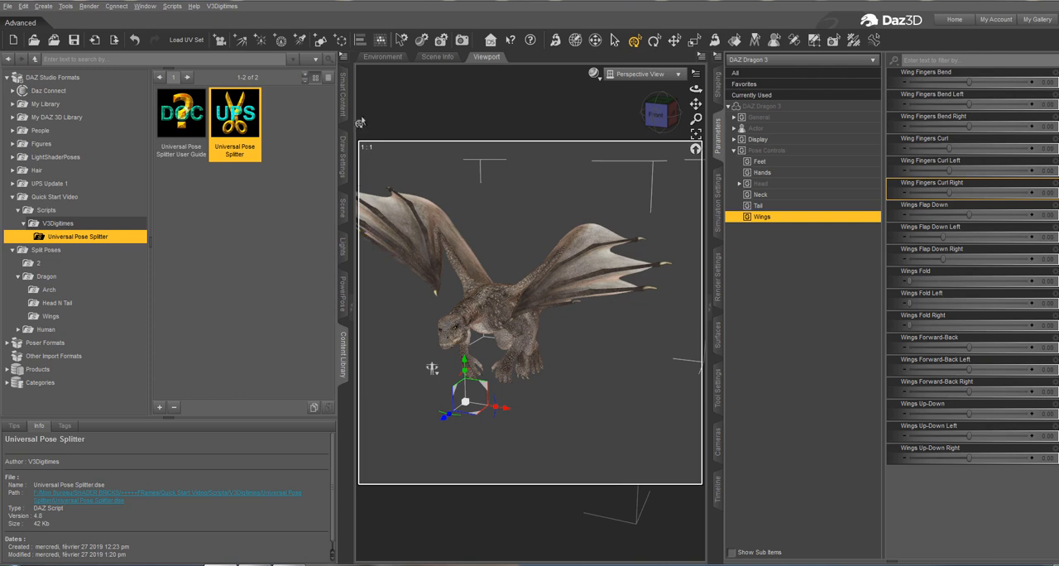
# Browse from the Cinematic 07 dragon pose in Smart Content to its file location.
pyautogui.click(343, 95)
pyautogui.rightClick(235, 220)
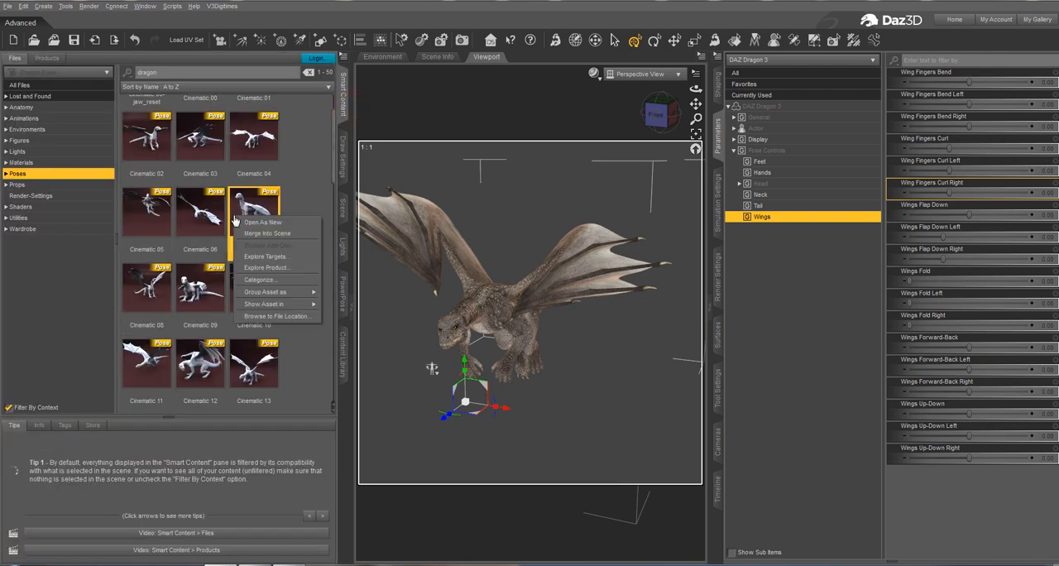
pyautogui.click(273, 316)
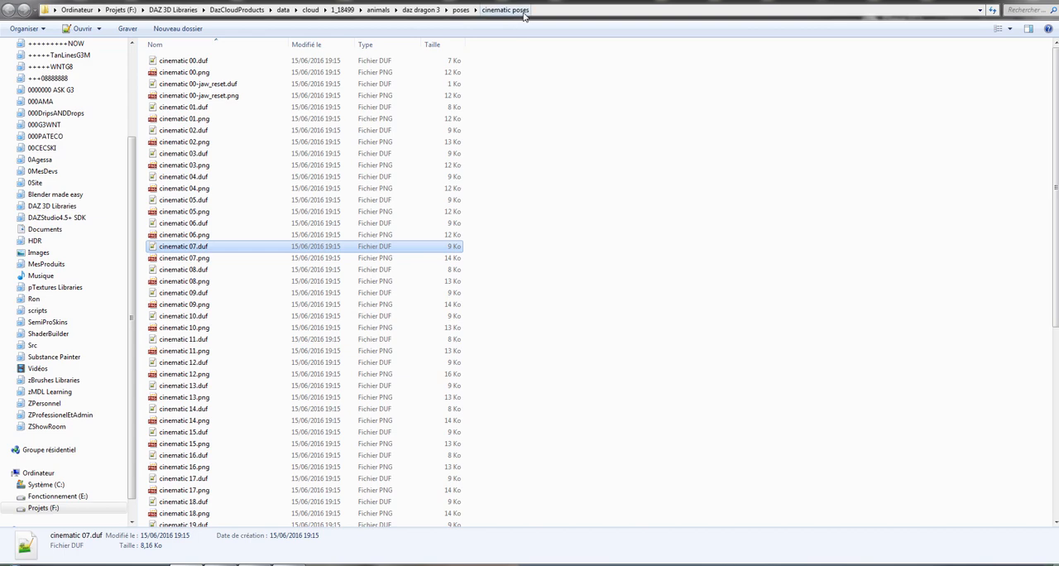
pyautogui.click(534, 11)
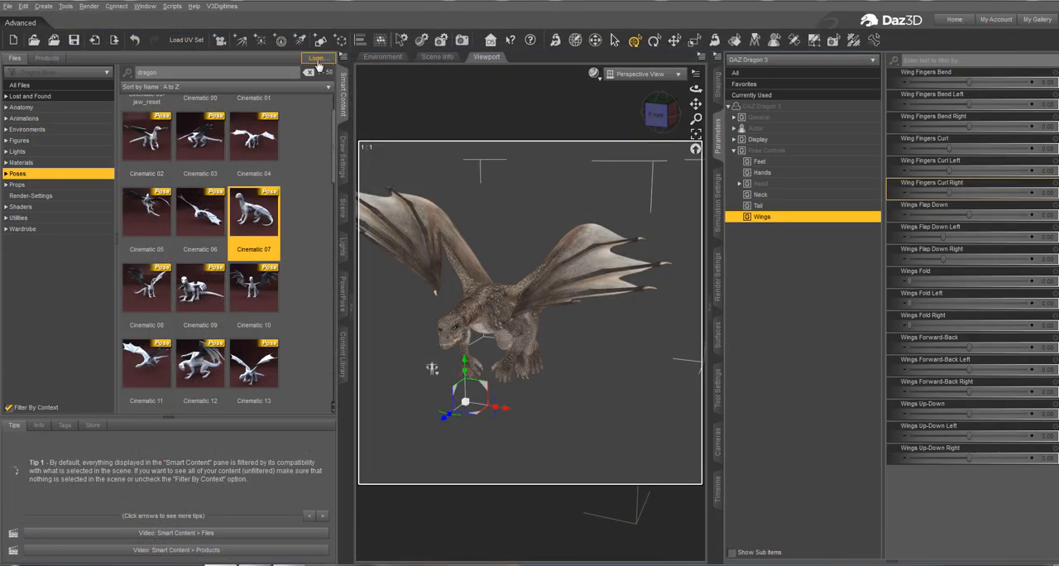
# Reopen Universal Pose Splitter and start selecting a list of files for batch processing from the cinematic poses folder.
pyautogui.click(222, 6)
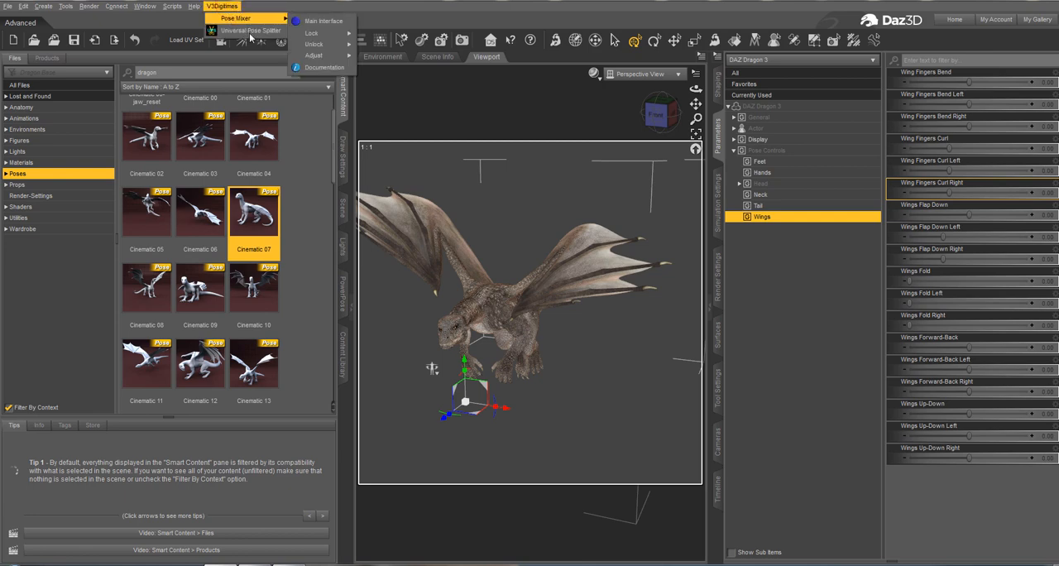
pyautogui.click(249, 33)
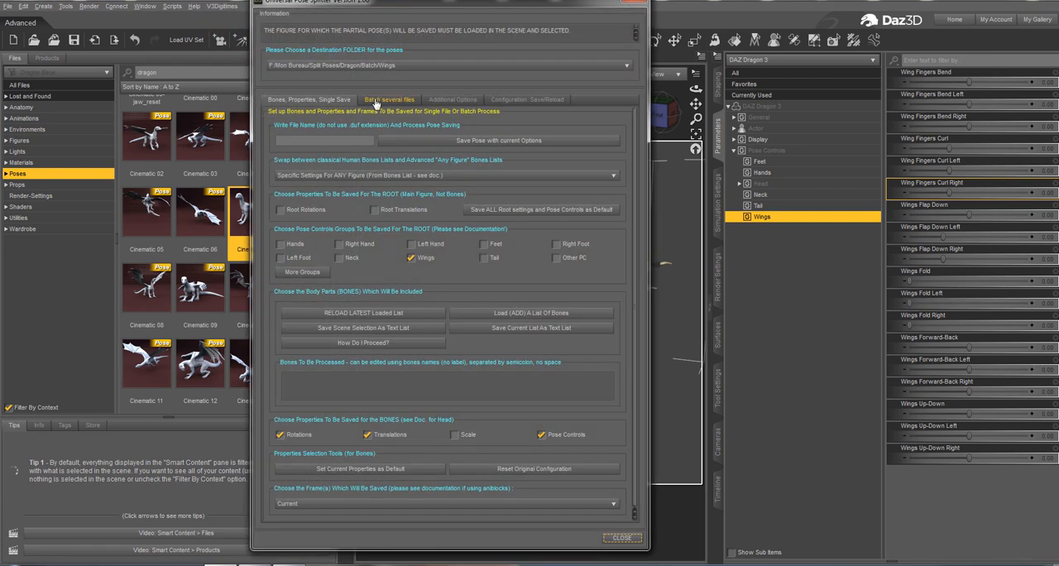
pyautogui.click(376, 100)
pyautogui.click(353, 150)
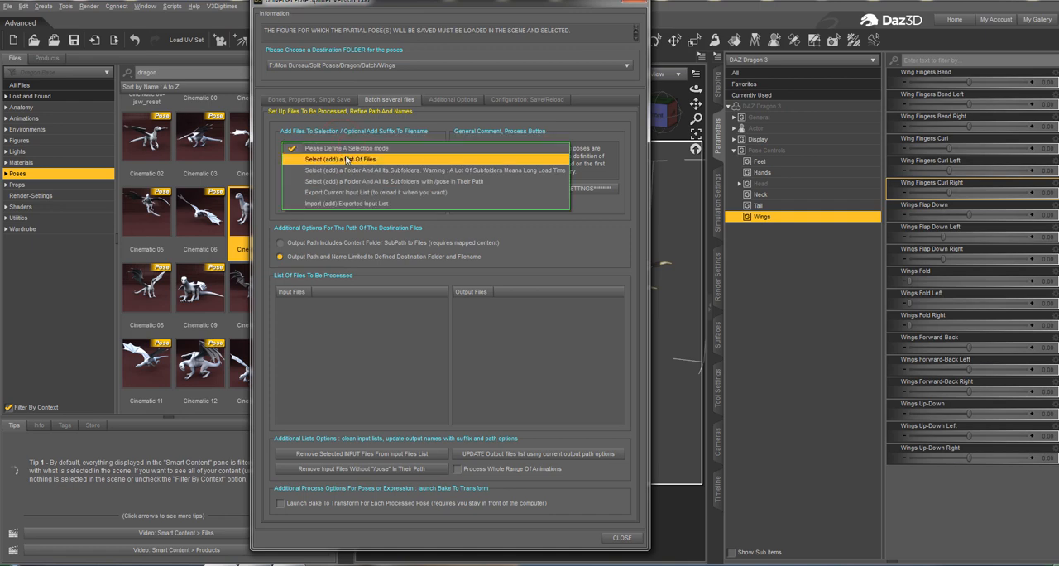
pyautogui.click(354, 159)
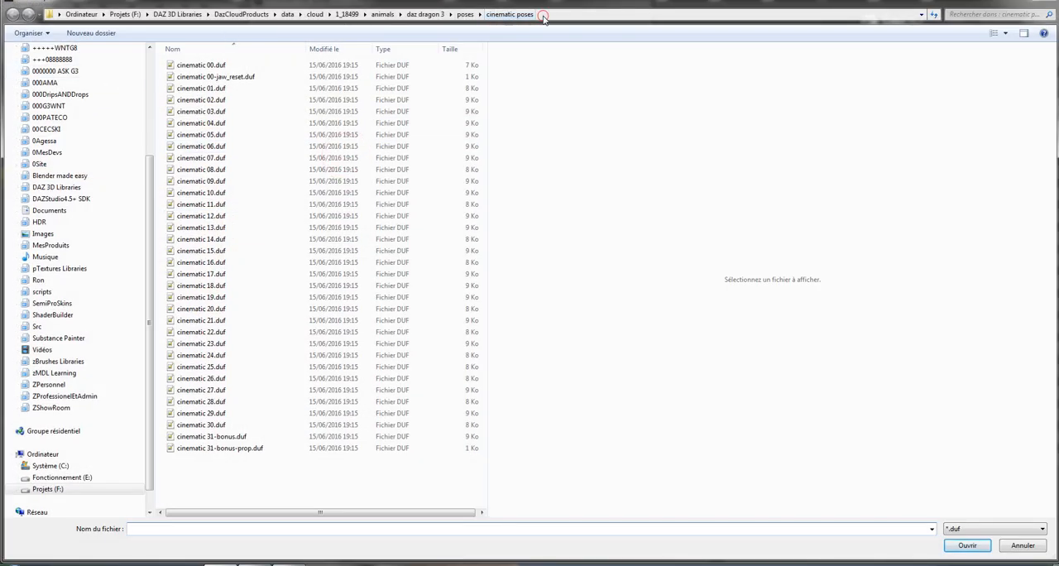
pyautogui.click(544, 20)
pyautogui.press('Escape')
pyautogui.press('Escape')
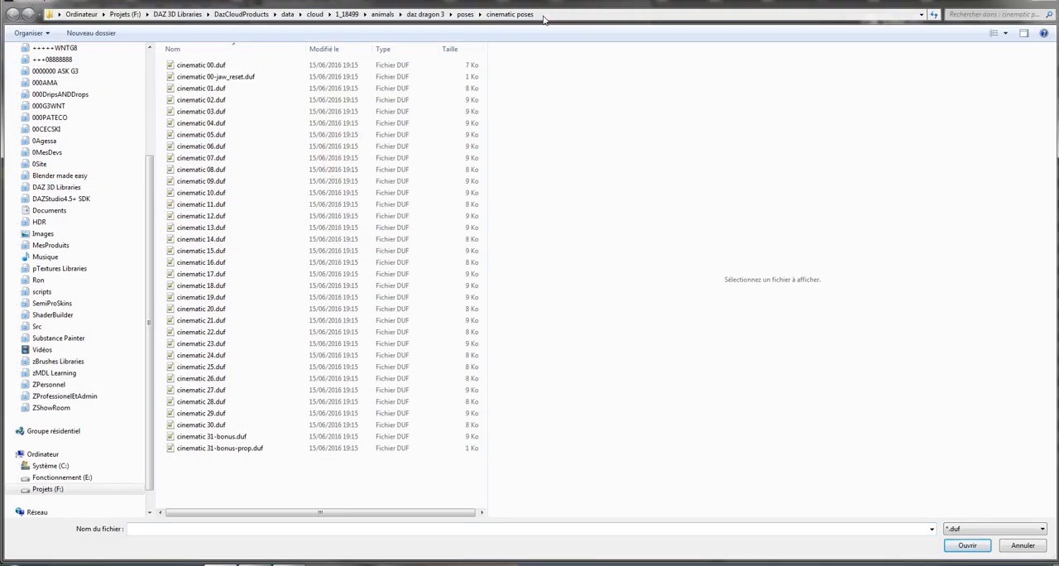
# Add cinematic 03 through cinematic 17 plus cinematic 21, 23, 26 and 27 to the batch input files.
pyautogui.click(296, 112)
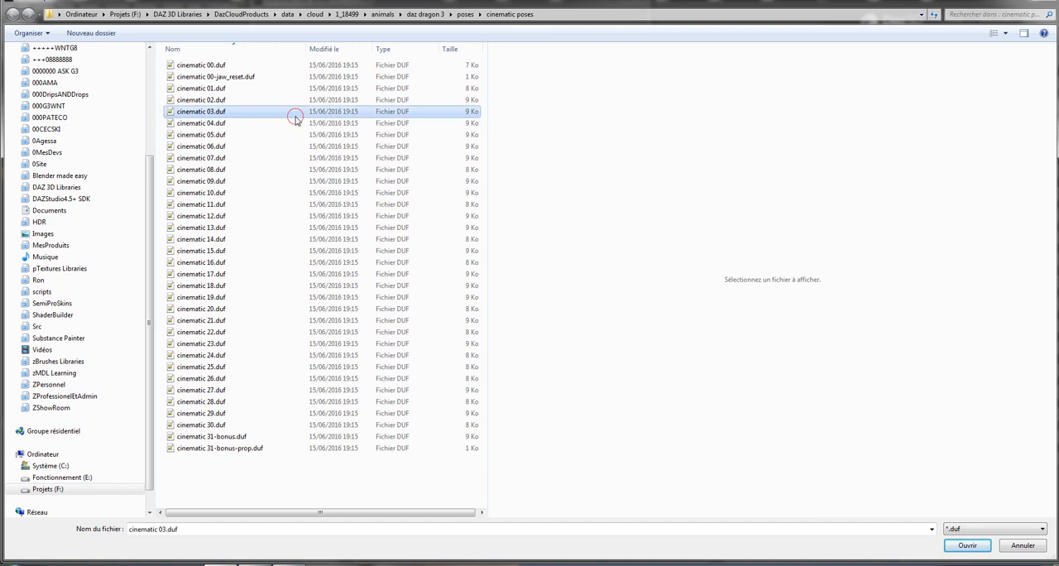
pyautogui.keyDown('shift'); pyautogui.click(289, 171); pyautogui.keyUp('shift')
pyautogui.keyDown('shift'); pyautogui.click(285, 296); pyautogui.keyUp('shift')
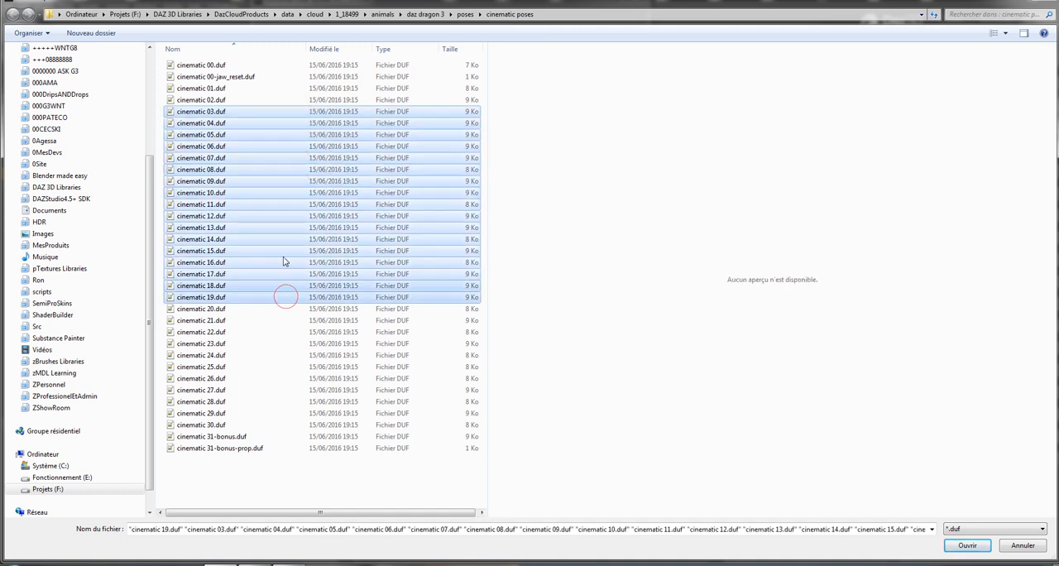
pyautogui.keyDown('shift'); pyautogui.click(279, 274); pyautogui.keyUp('shift')
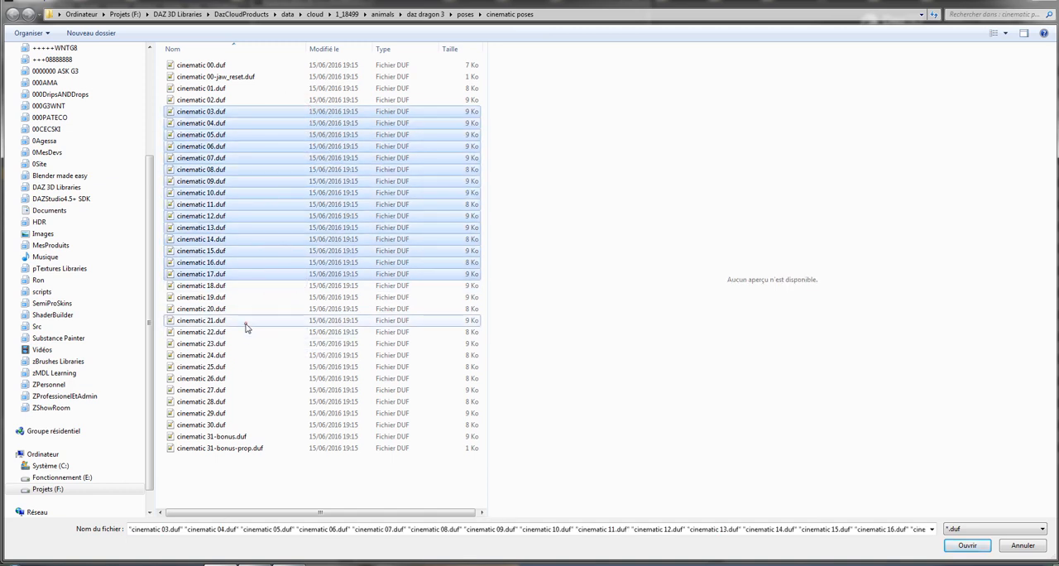
pyautogui.keyDown('ctrl'); pyautogui.click(245, 321); pyautogui.keyUp('ctrl')
pyautogui.keyDown('ctrl'); pyautogui.click(247, 344); pyautogui.keyUp('ctrl')
pyautogui.keyDown('ctrl'); pyautogui.click(246, 378); pyautogui.keyUp('ctrl')
pyautogui.keyDown('ctrl'); pyautogui.click(240, 390); pyautogui.keyUp('ctrl')
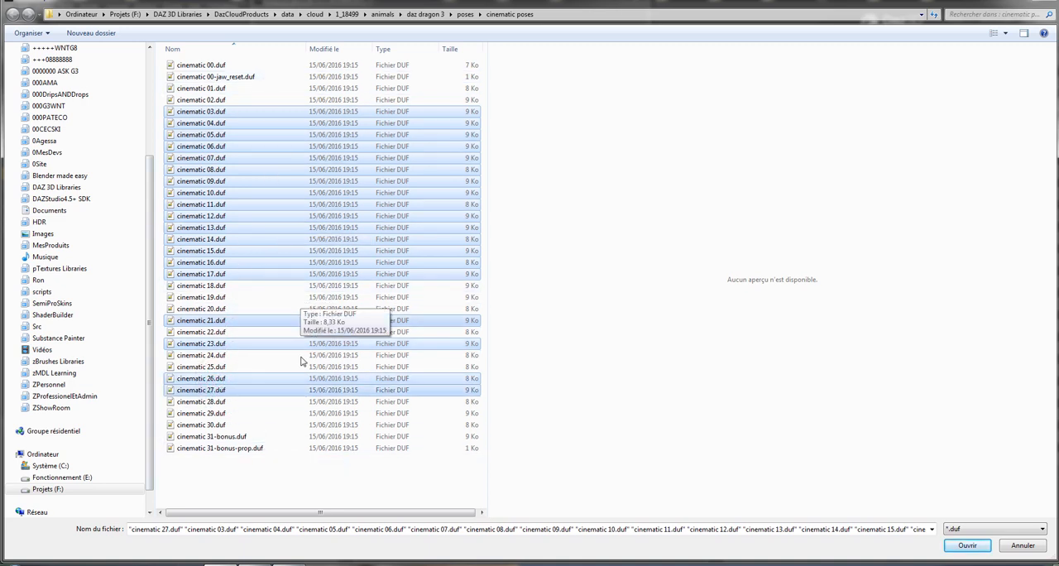
pyautogui.click(968, 546)
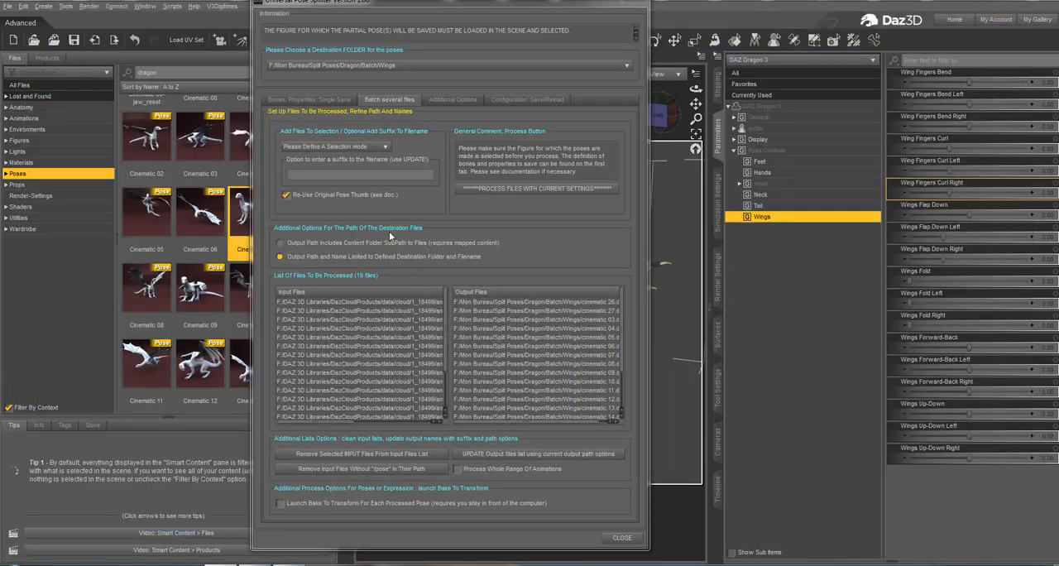
# Export the current batch input list as "Dragon Poses Set 1 lim" and close Universal Pose Splitter.
pyautogui.click(356, 148)
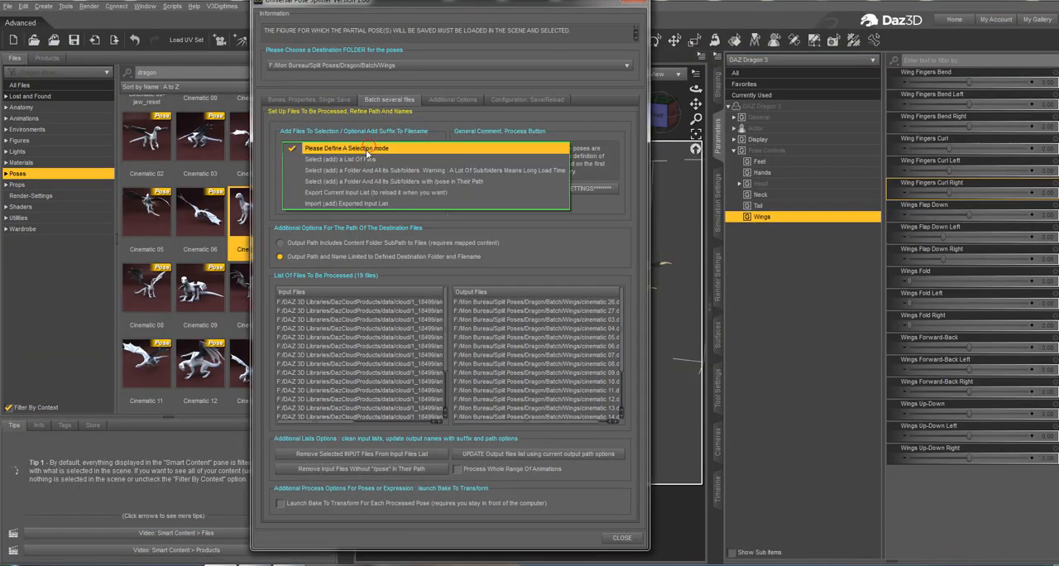
pyautogui.click(356, 192)
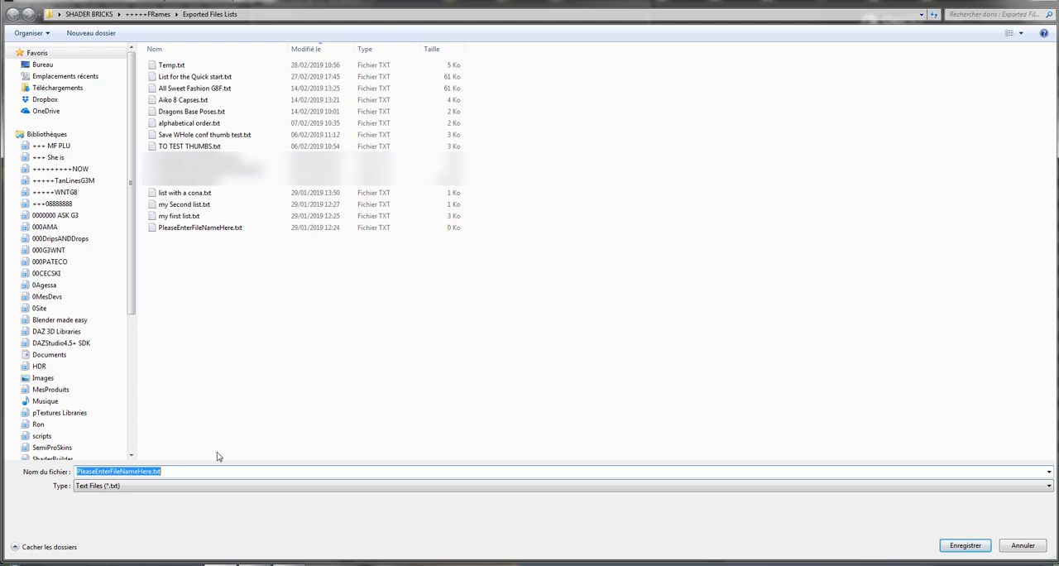
pyautogui.write('Dragon Pose')
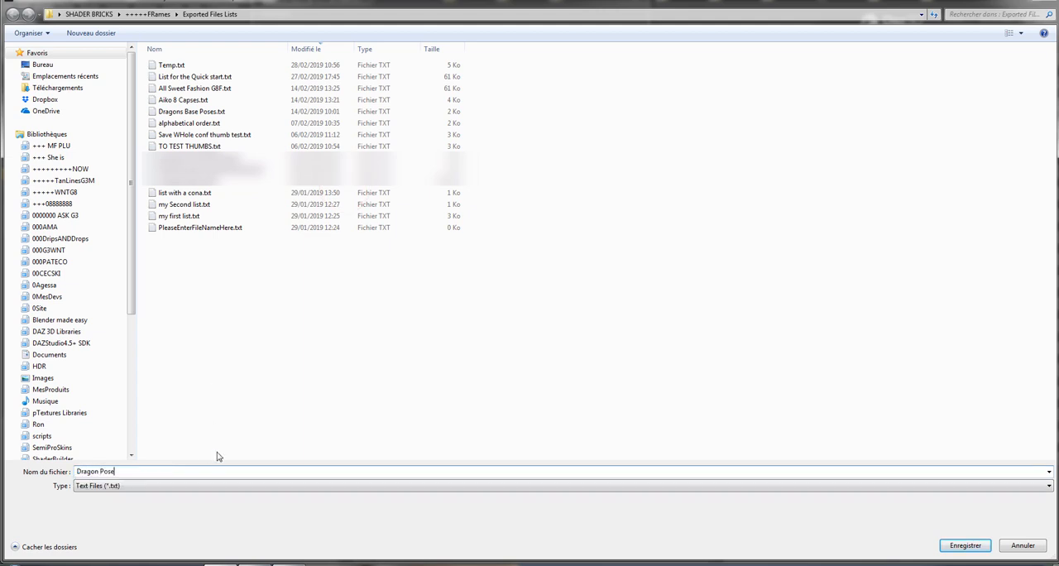
pyautogui.write('s Set 1 lim')
pyautogui.press('Return')
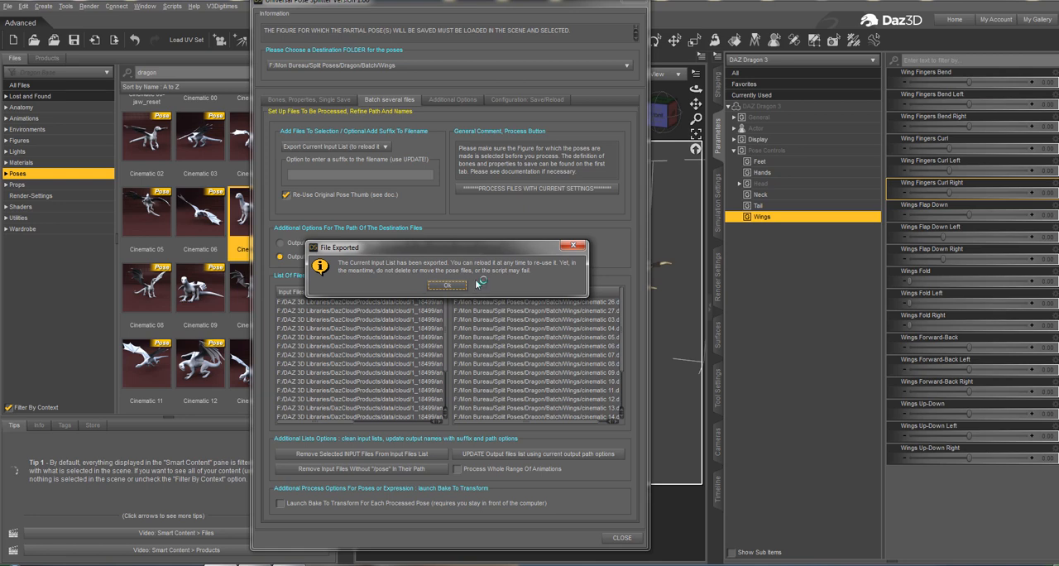
pyautogui.click(457, 285)
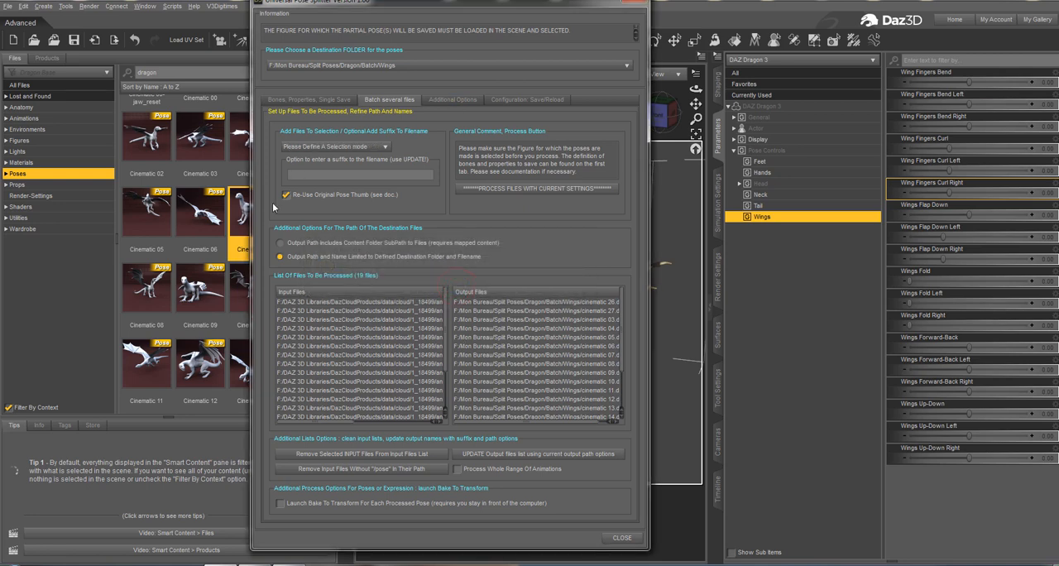
pyautogui.click(634, 2)
# Browse from the Telling-Stories dragon pose in Smart Content to its file location and copy the folder path.
pyautogui.click(234, 320)
pyautogui.scroll(-10, 234, 320)
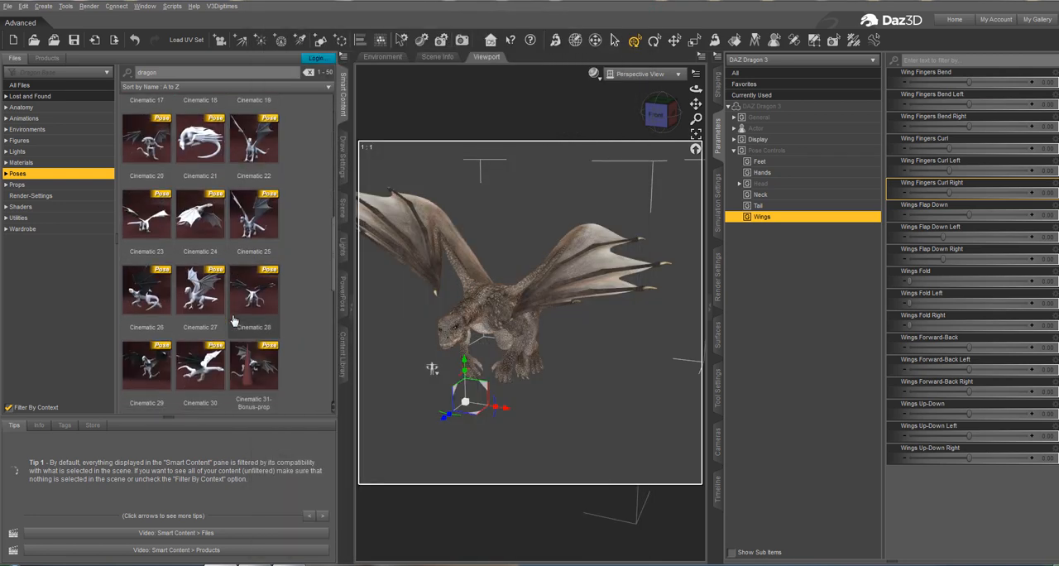
pyautogui.click(217, 289)
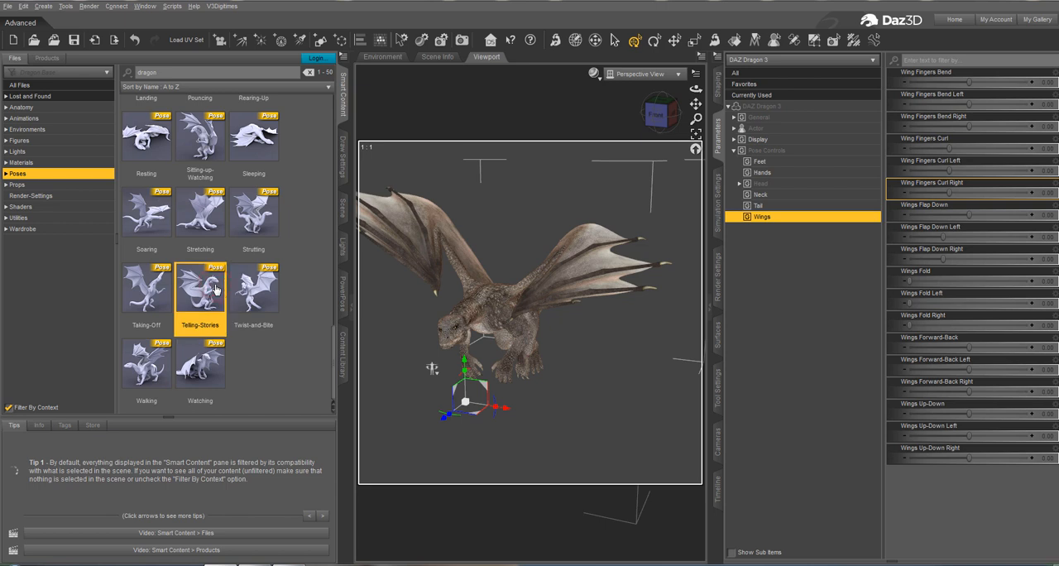
pyautogui.rightClick(216, 289)
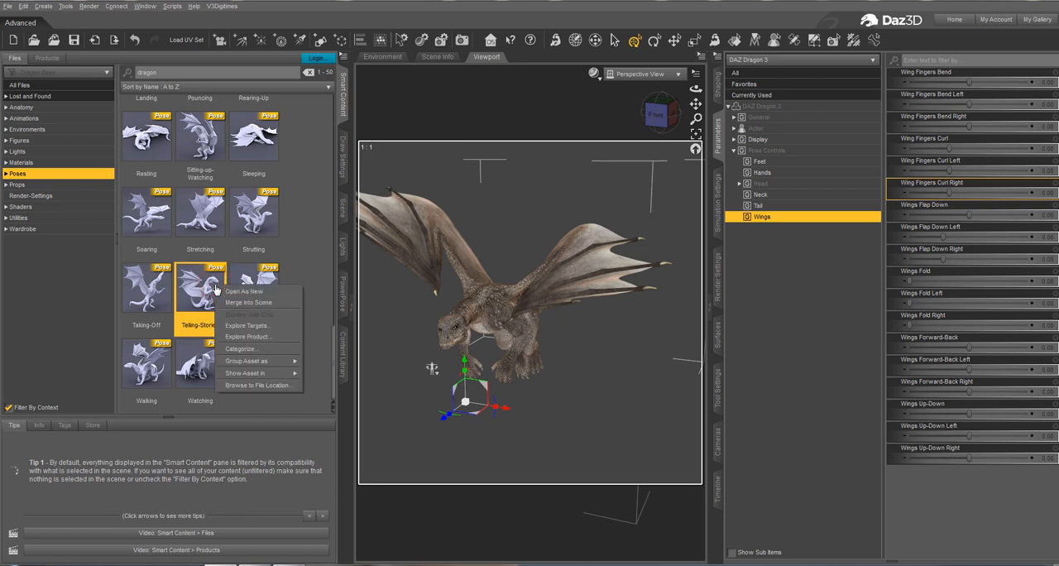
pyautogui.click(256, 387)
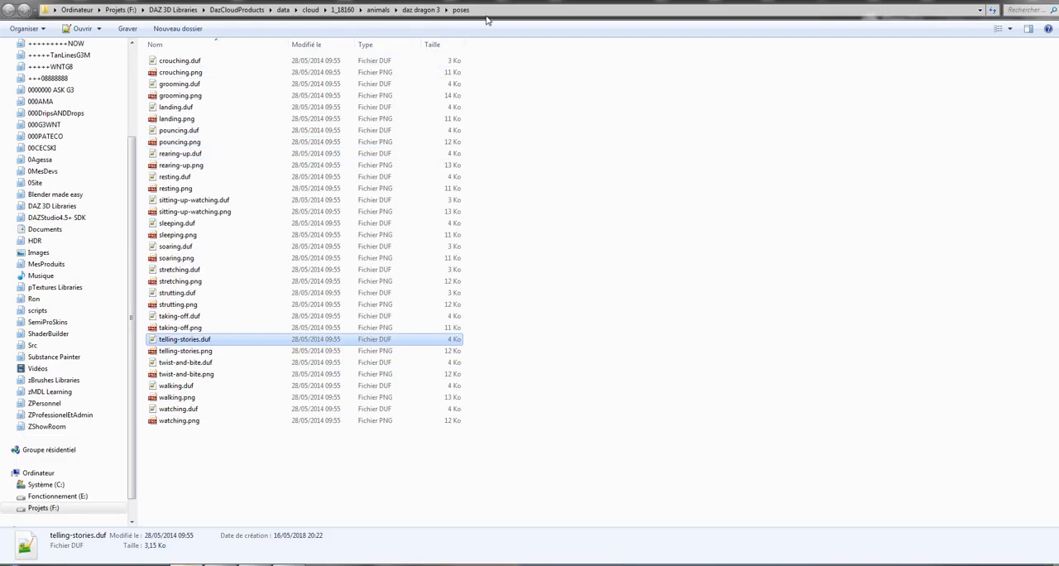
pyautogui.click(494, 15)
pyautogui.hotkey('ctrl', 'c')
pyautogui.click(536, 133)
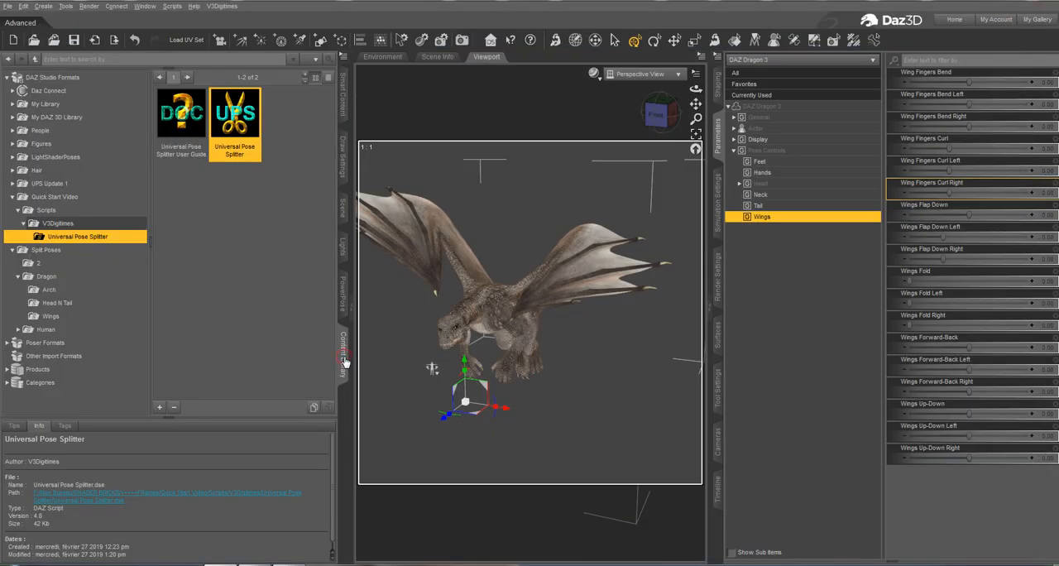
# Reopen Universal Pose Splitter and add all pose files from the copied poses folder, crouching through watching, to the batch input files.
pyautogui.doubleClick(232, 101)
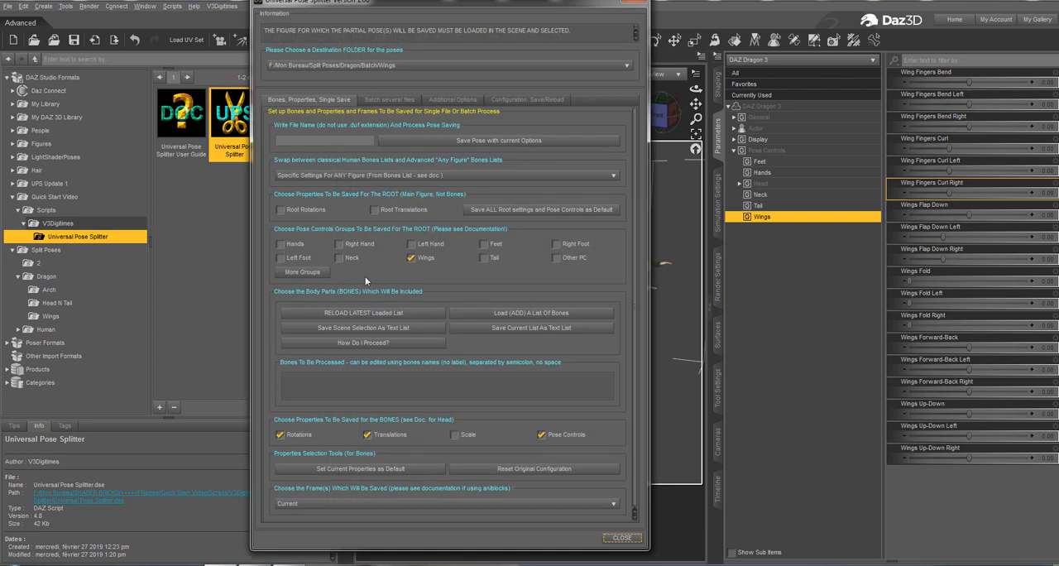
pyautogui.click(391, 99)
pyautogui.click(356, 149)
pyautogui.click(361, 170)
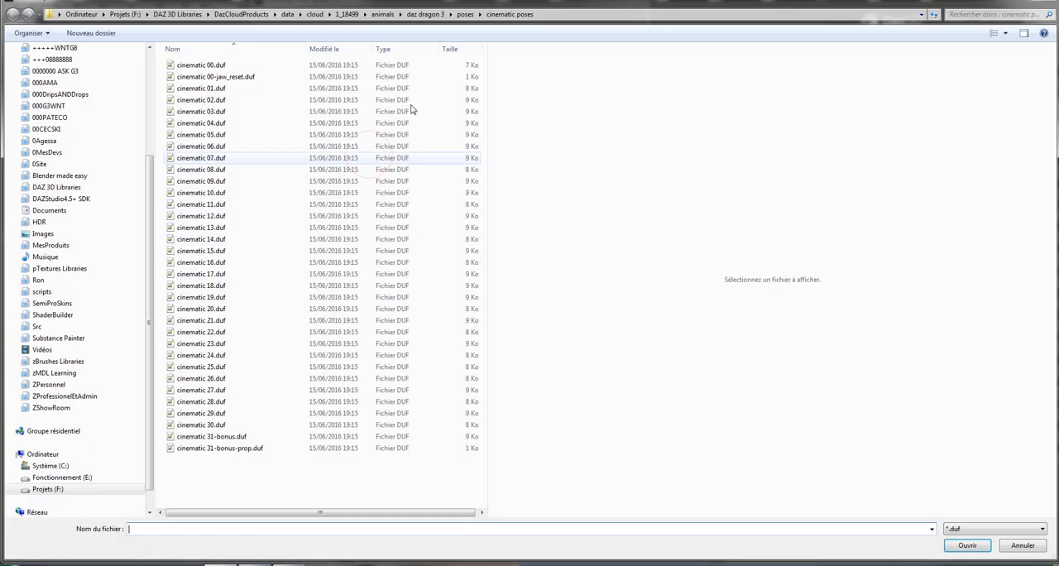
pyautogui.click(569, 15)
pyautogui.hotkey('ctrl', 'v')
pyautogui.press('Return')
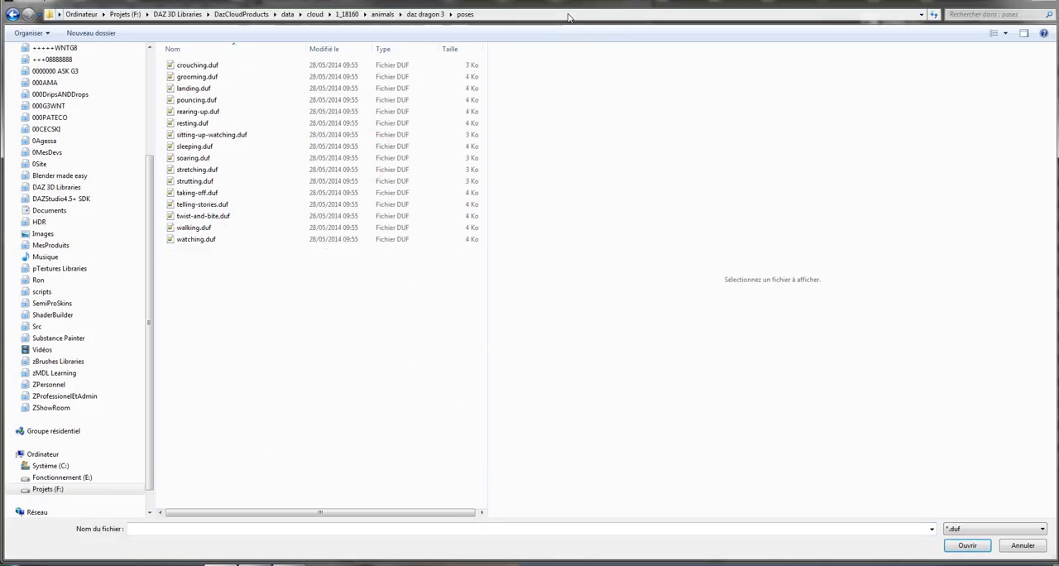
pyautogui.click(280, 295)
pyautogui.moveTo(306, 300); pyautogui.dragTo(170, 70)
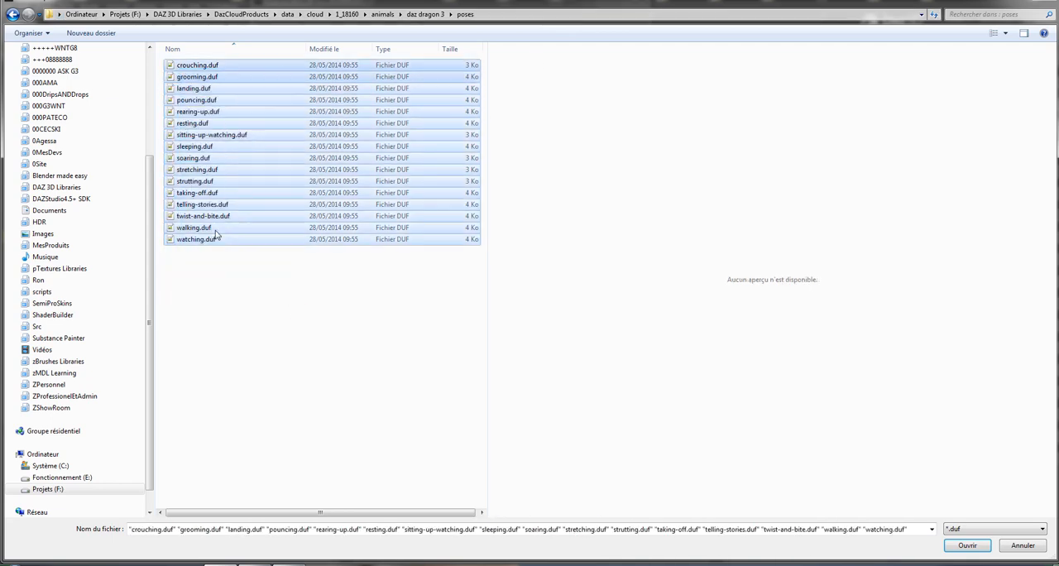
pyautogui.click(967, 545)
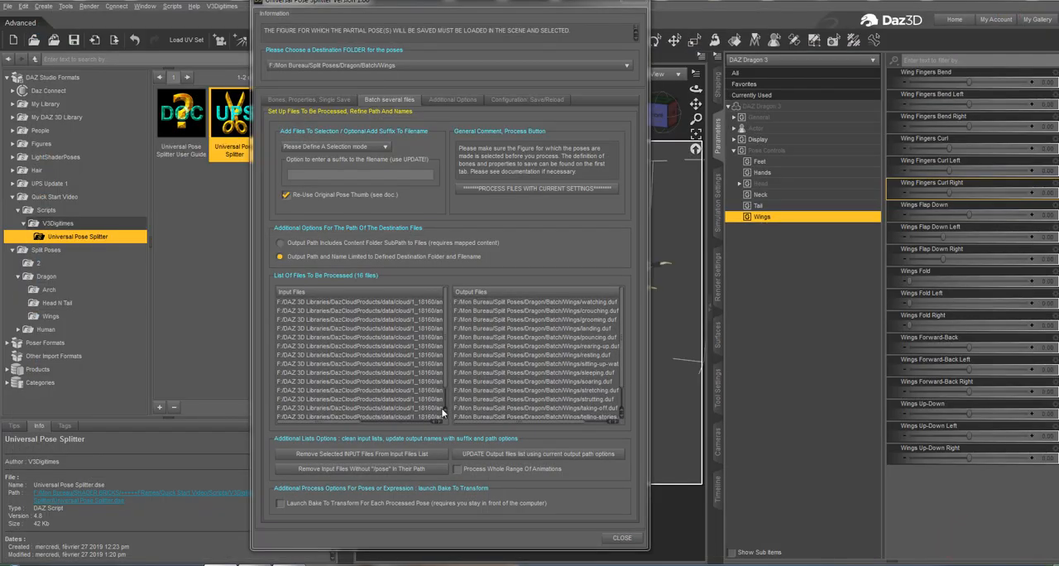
# Widen the splitter window to fit the full file paths and look through the batch input list.
pyautogui.moveTo(652, 292); pyautogui.dragTo(914, 269)
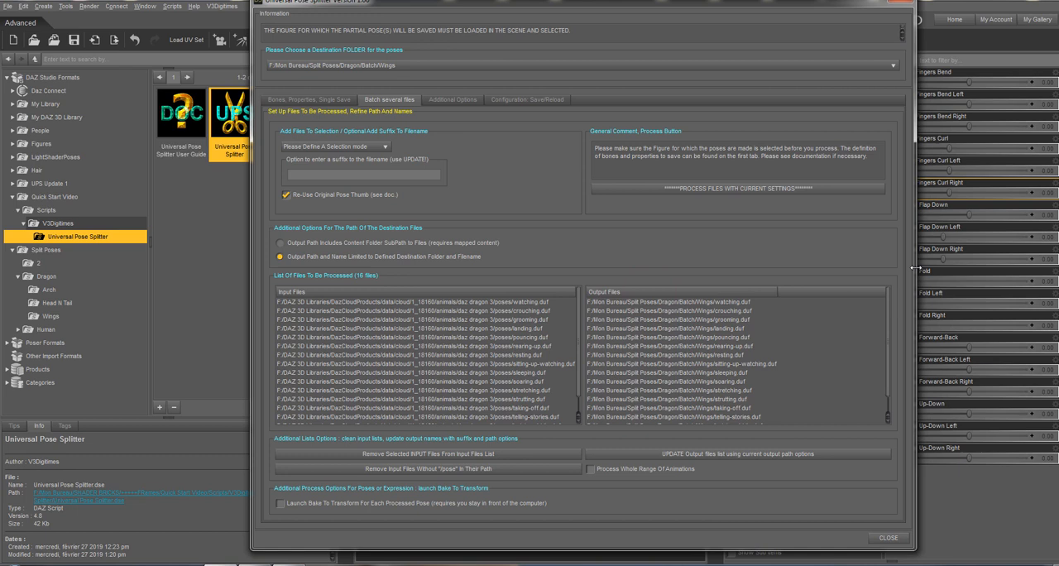
pyautogui.click(525, 330)
pyautogui.scroll(-1, 492, 375)
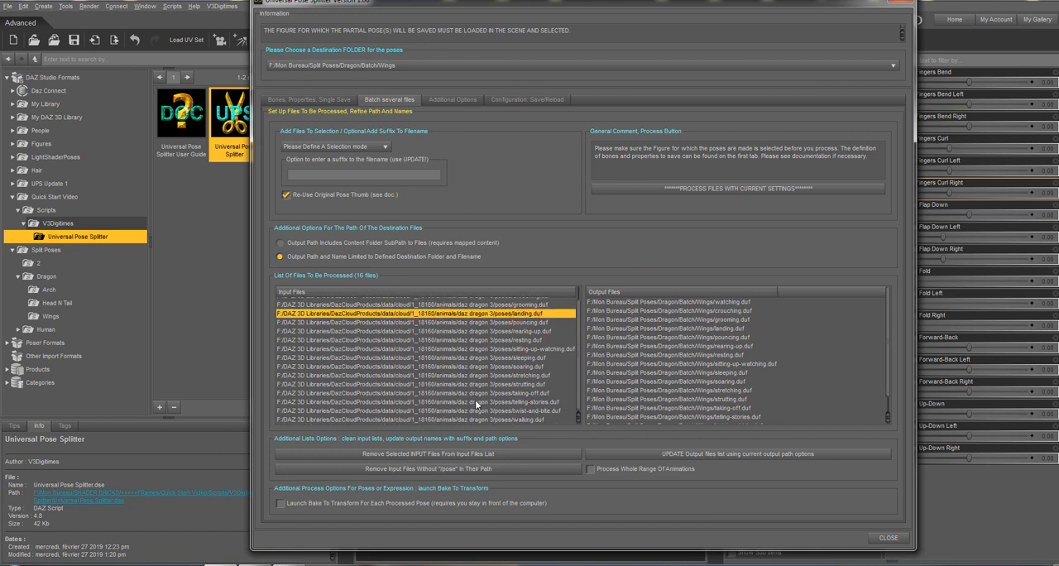
pyautogui.scroll(1, 475, 400)
# Import the exported list "Dragon Poses Set 1 lim.txt" into the batch input files and check the combined list.
pyautogui.click(370, 151)
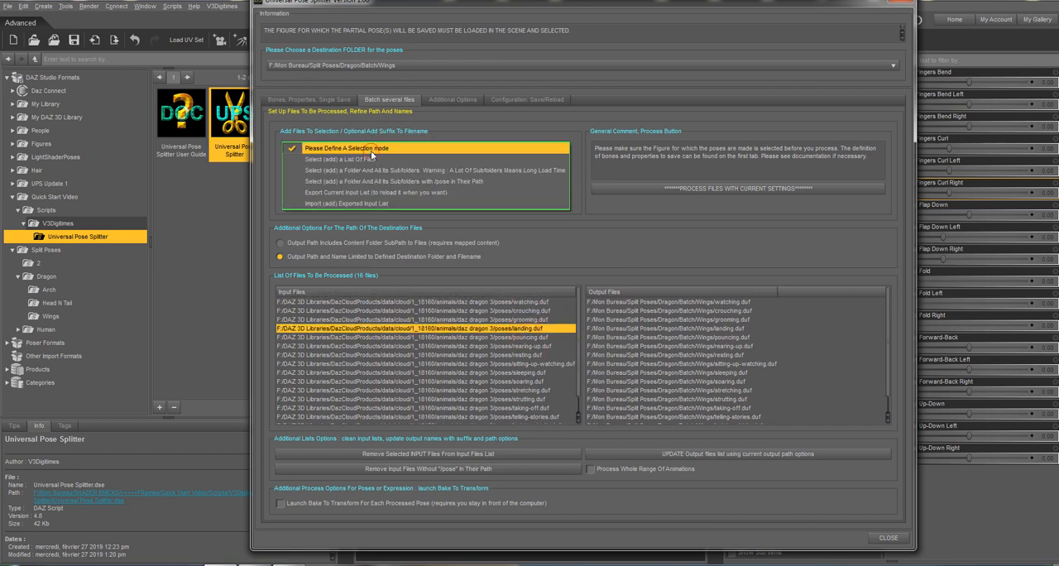
pyautogui.click(370, 200)
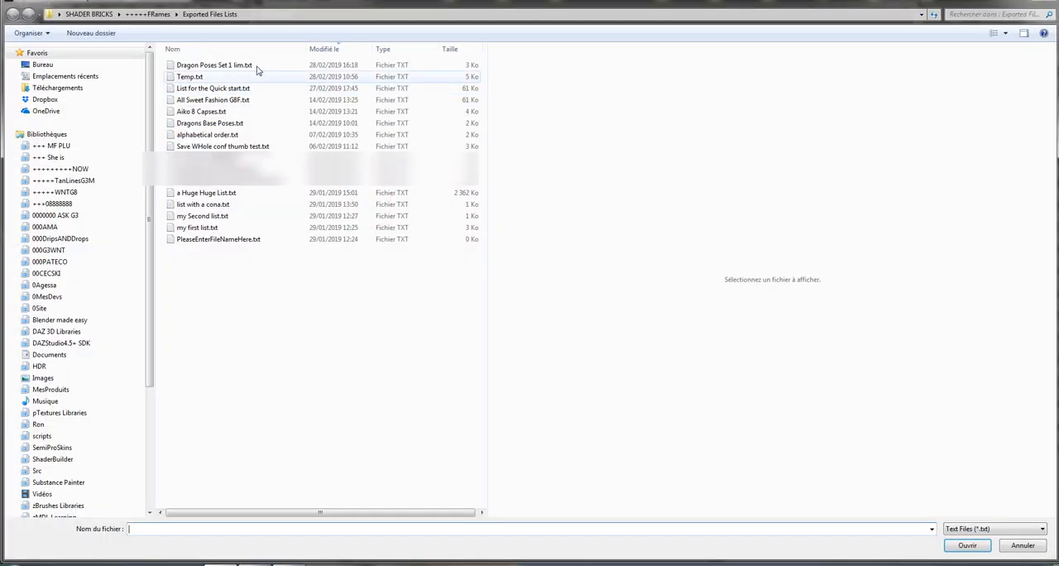
pyautogui.click(258, 66)
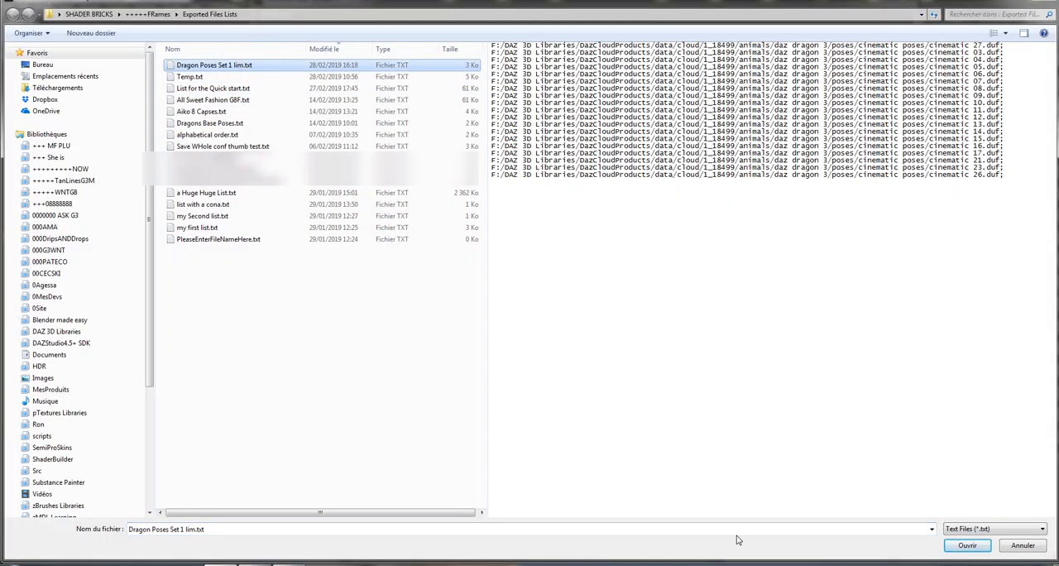
pyautogui.click(966, 551)
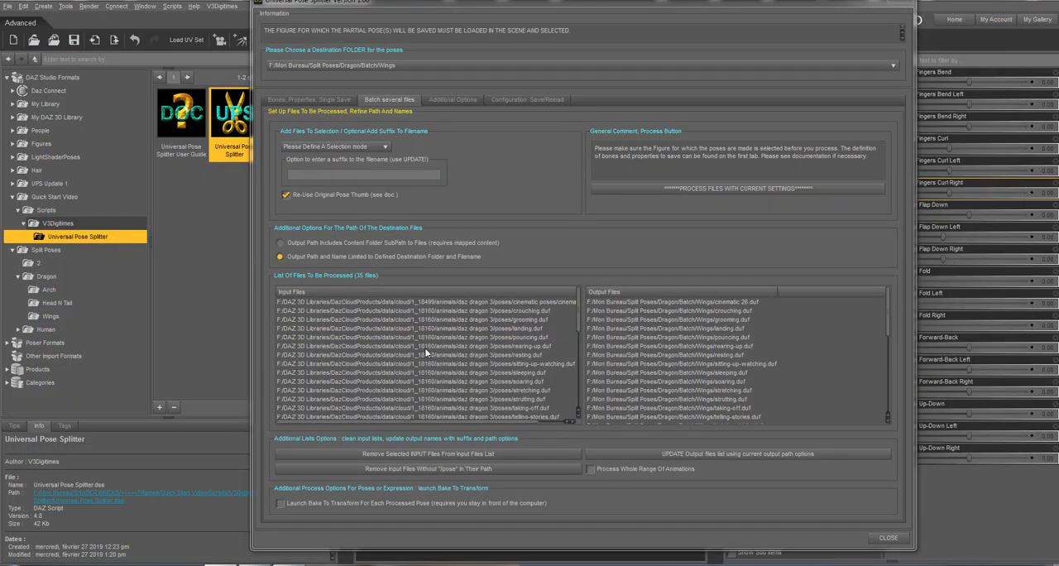
pyautogui.scroll(-1, 424, 348)
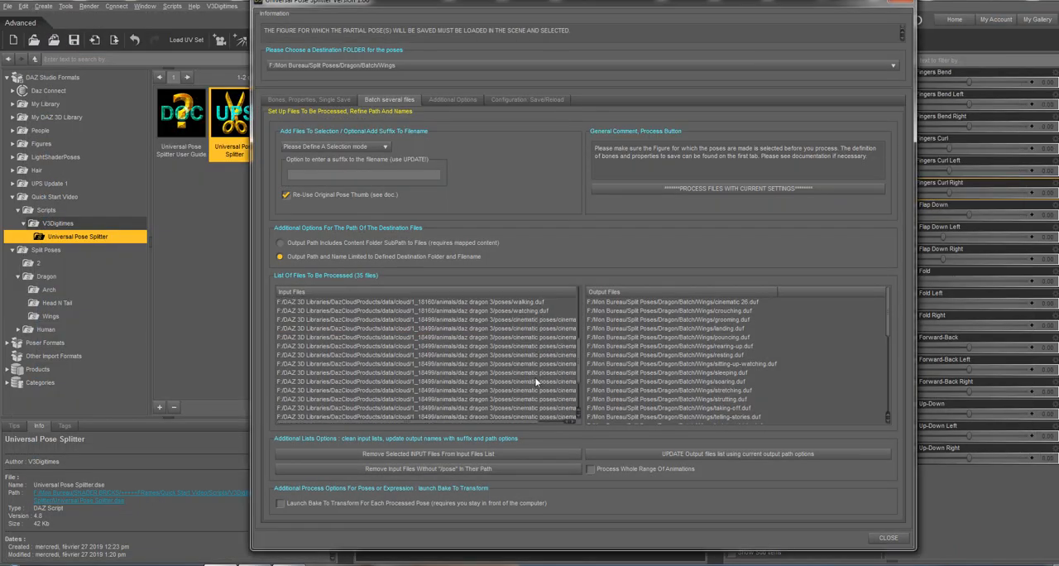
pyautogui.scroll(2, 532, 384)
pyautogui.scroll(3, 532, 384)
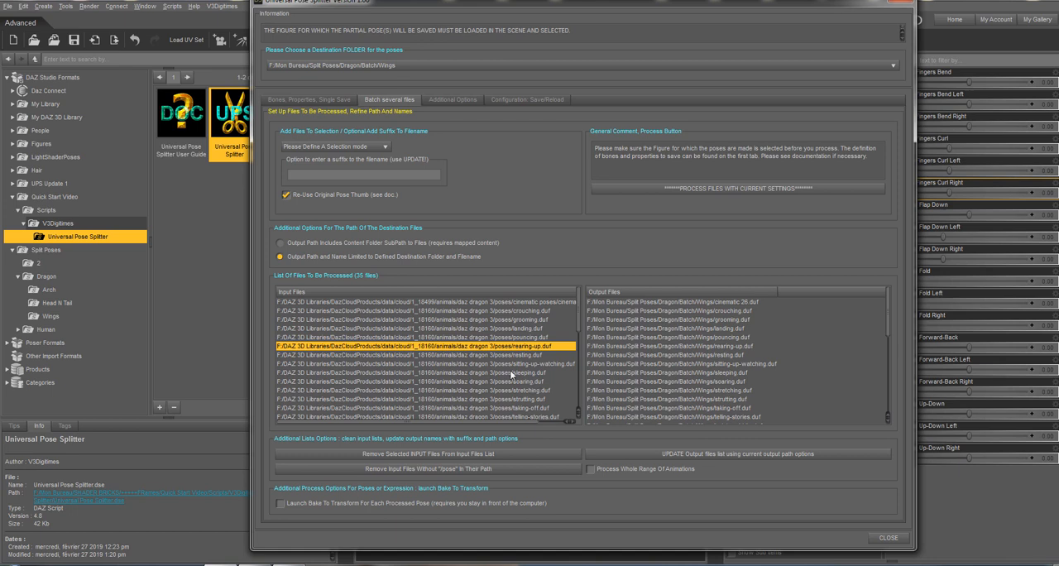
# Review the batch selection modes, the bones and properties settings, and the configuration reload options.
pyautogui.click(474, 375)
pyautogui.click(392, 149)
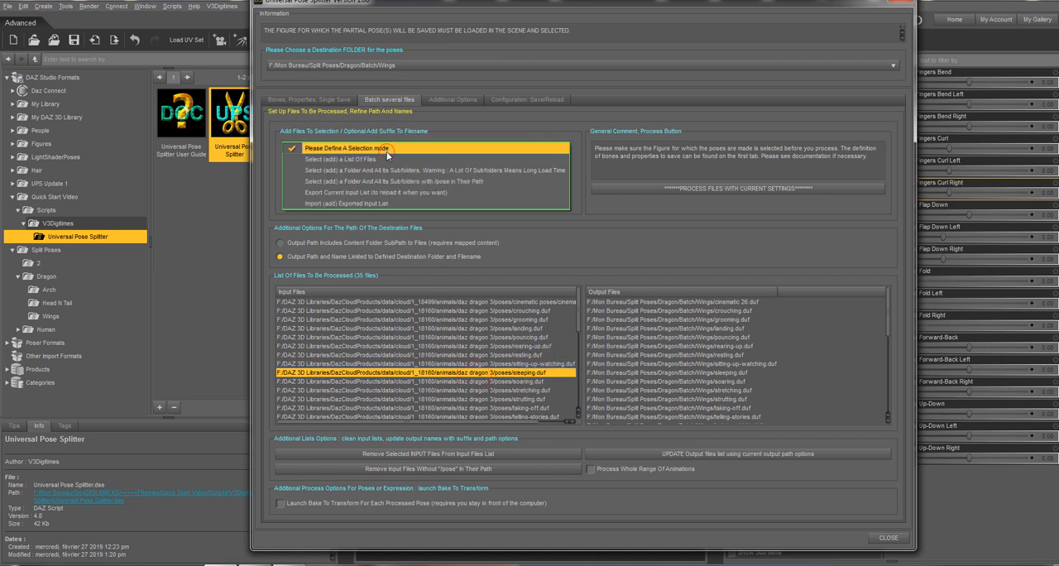
pyautogui.click(476, 386)
pyautogui.click(528, 100)
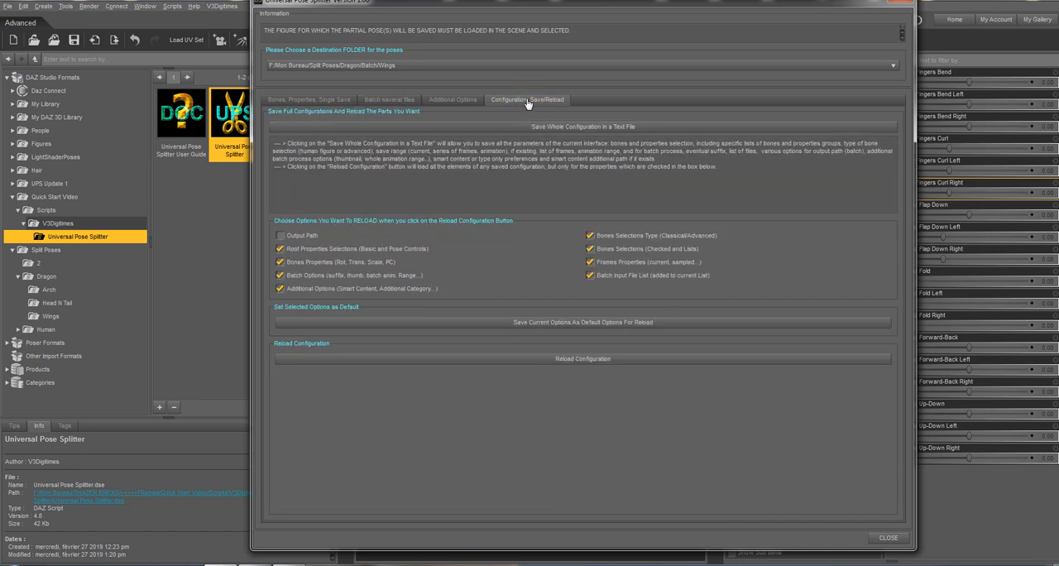
pyautogui.click(592, 275)
pyautogui.click(614, 278)
pyautogui.click(349, 100)
pyautogui.click(390, 100)
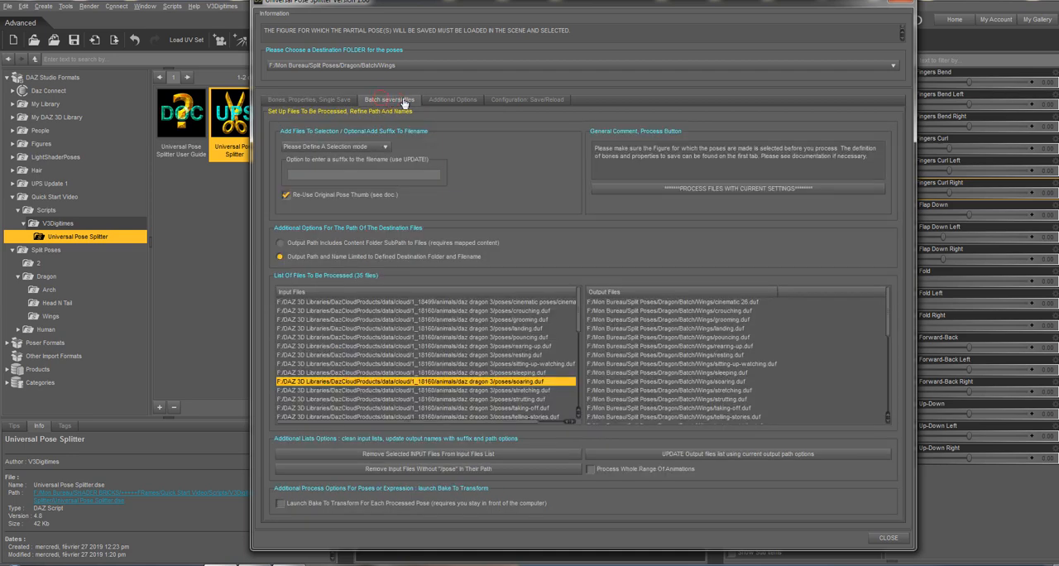
pyautogui.click(451, 100)
pyautogui.click(337, 101)
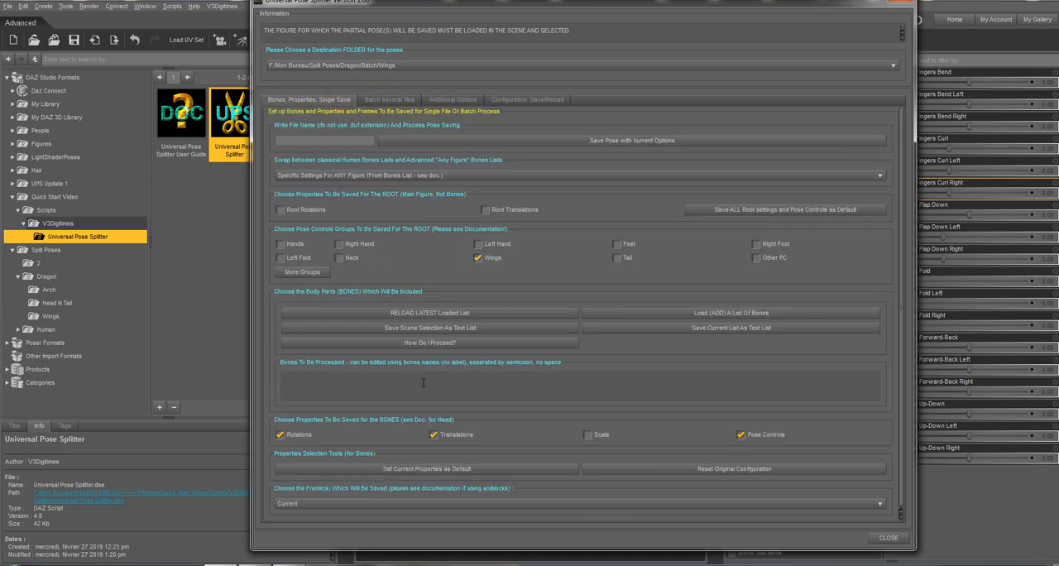
pyautogui.click(527, 99)
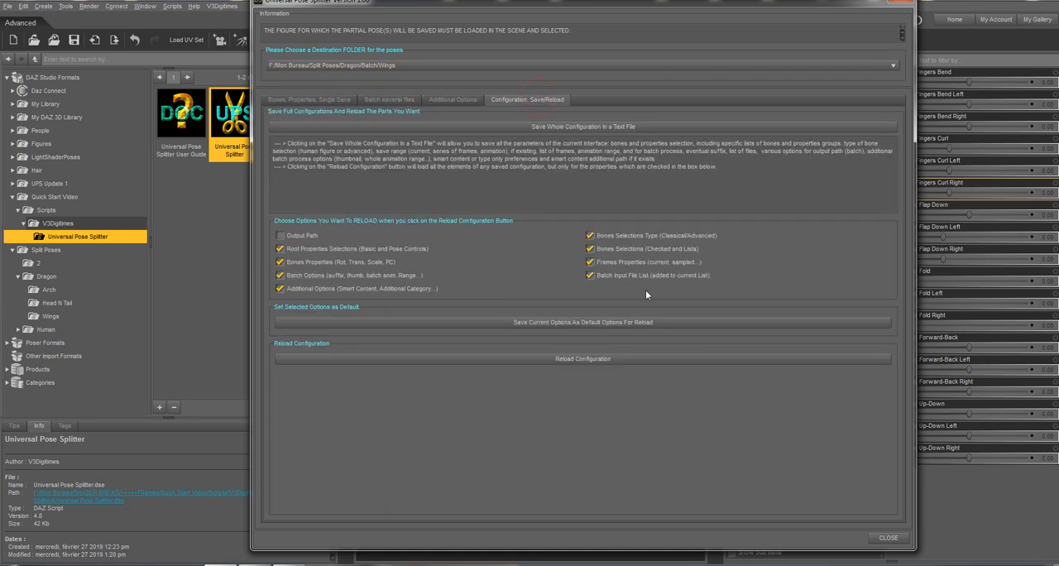
# Exclude the batch input file list from the reload options and reload the "Dragon Wings.txt" configuration.
pyautogui.click(592, 279)
pyautogui.click(589, 280)
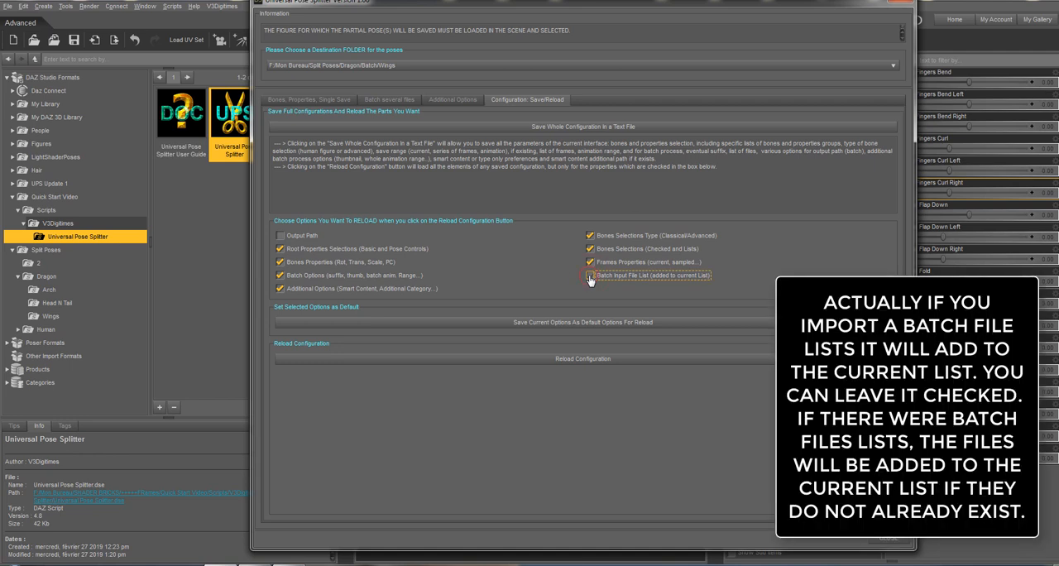
pyautogui.click(590, 279)
pyautogui.click(590, 279)
pyautogui.click(583, 360)
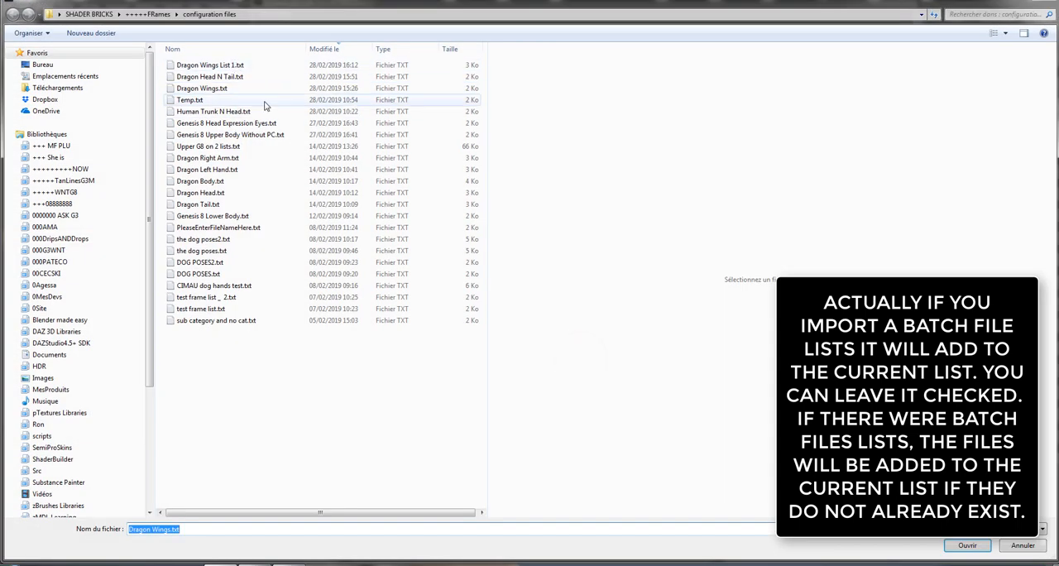
pyautogui.click(240, 89)
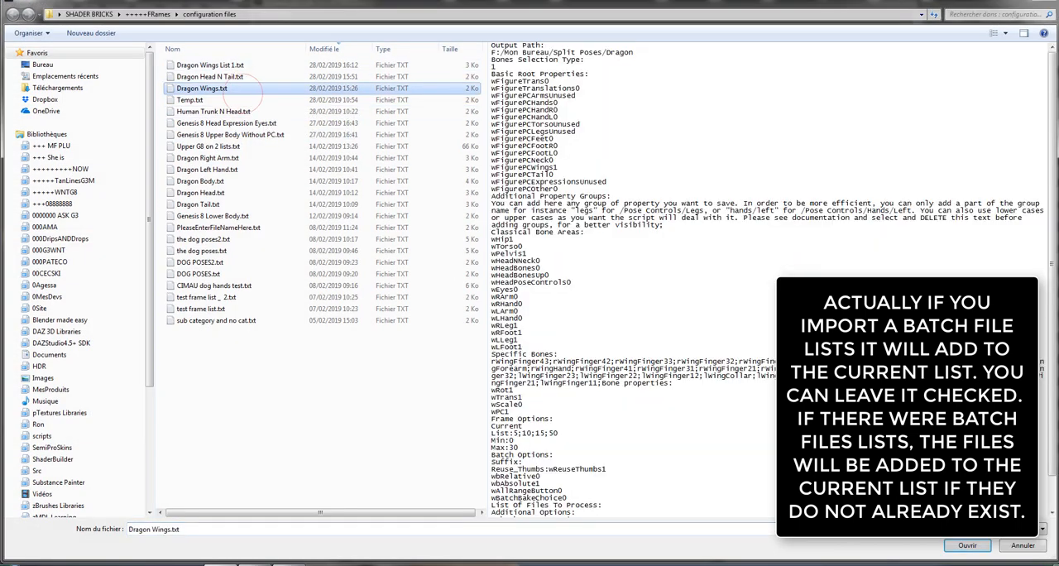
pyautogui.click(968, 546)
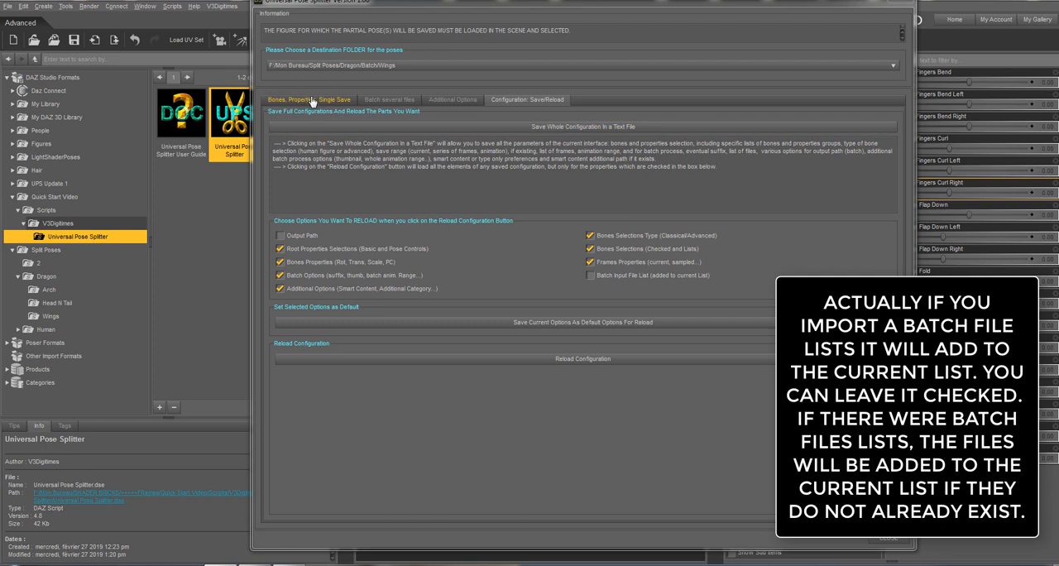
# Check the reloaded wing bones list and the batch input and output file lists.
pyautogui.click(343, 99)
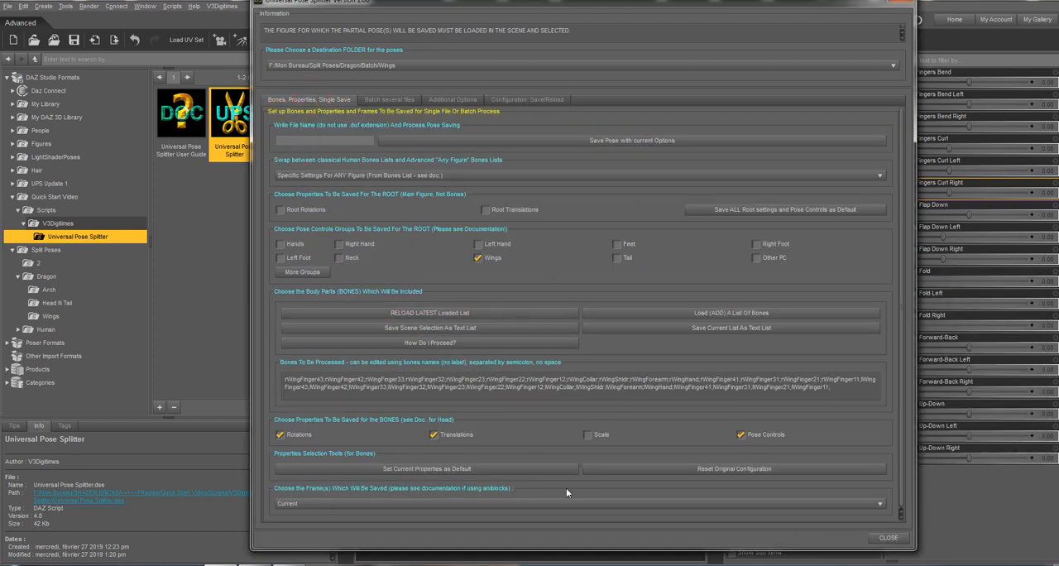
pyautogui.click(389, 99)
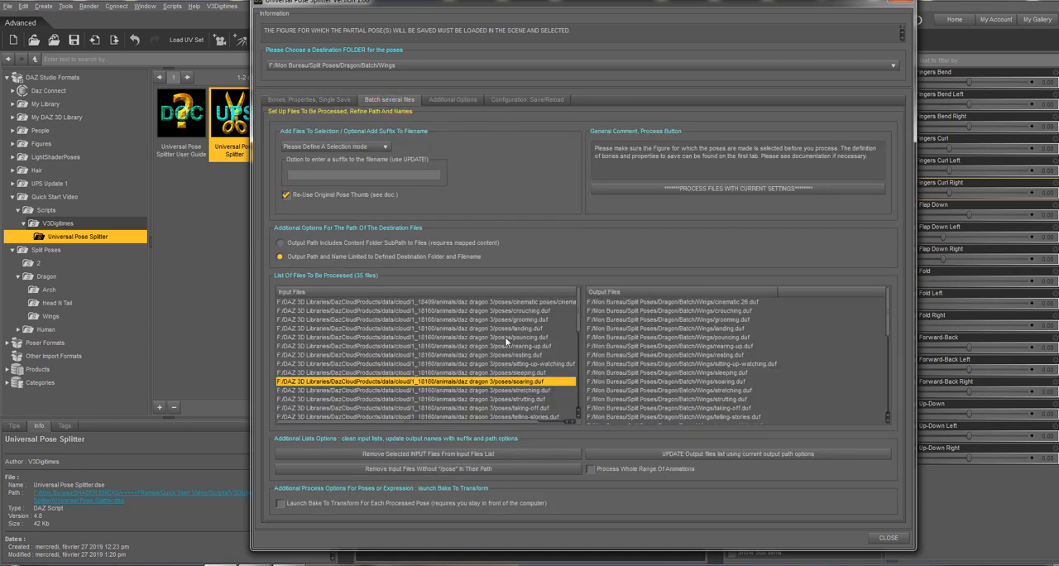
pyautogui.click(639, 356)
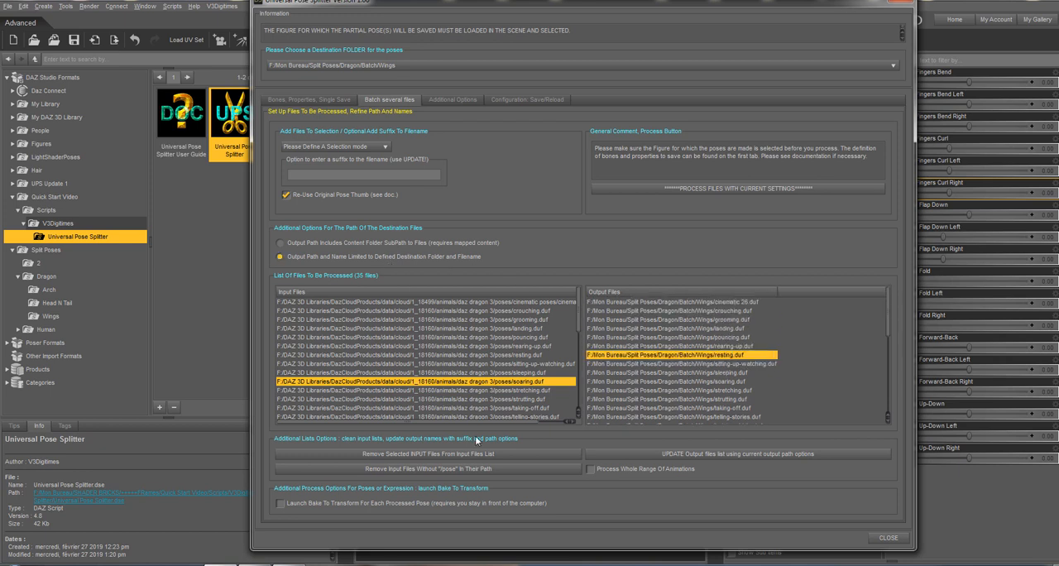
# Select five cinematic poses in the batch input files and remove them from the list.
pyautogui.click(465, 355)
pyautogui.click(476, 319)
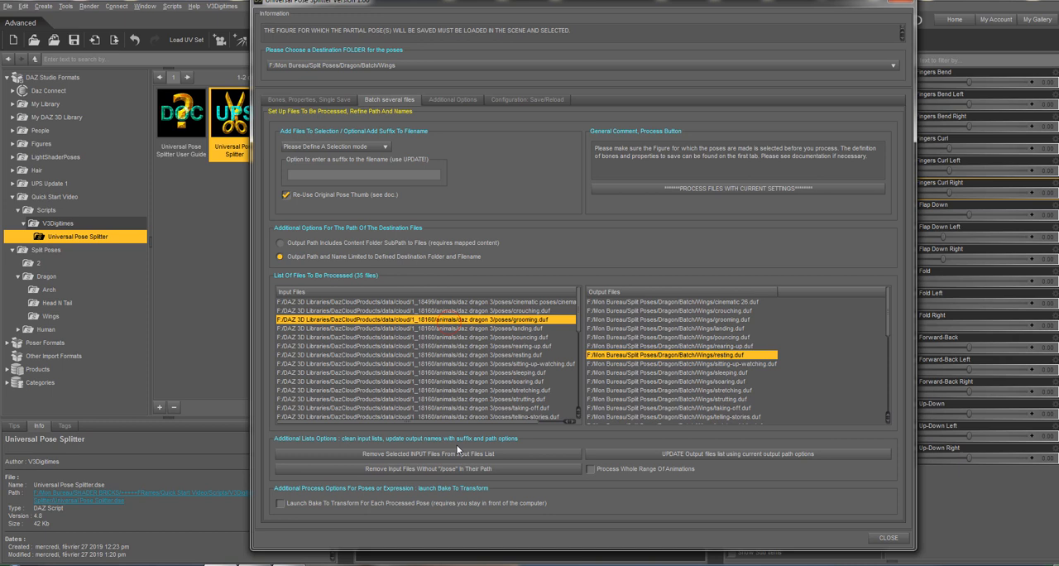
pyautogui.click(464, 311)
pyautogui.scroll(-4, 454, 372)
pyautogui.scroll(-1, 457, 377)
pyautogui.click(472, 346)
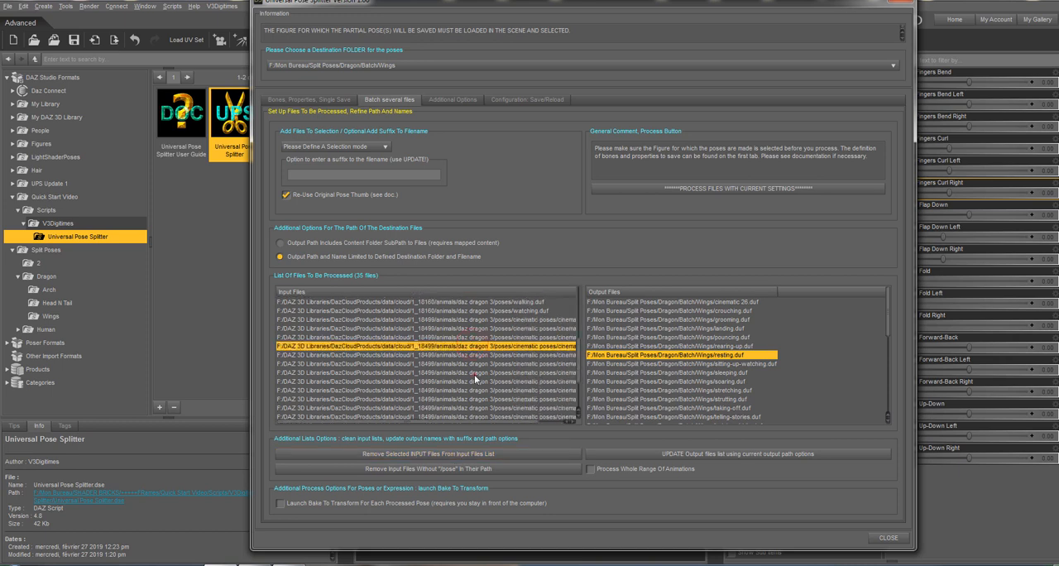
pyautogui.keyDown('ctrl'); pyautogui.click(475, 372); pyautogui.keyUp('ctrl')
pyautogui.keyDown('ctrl'); pyautogui.click(480, 415); pyautogui.keyUp('ctrl')
pyautogui.scroll(-2, 484, 372)
pyautogui.keyDown('ctrl'); pyautogui.click(480, 379); pyautogui.keyUp('ctrl')
pyautogui.keyDown('ctrl'); pyautogui.click(469, 406); pyautogui.keyUp('ctrl')
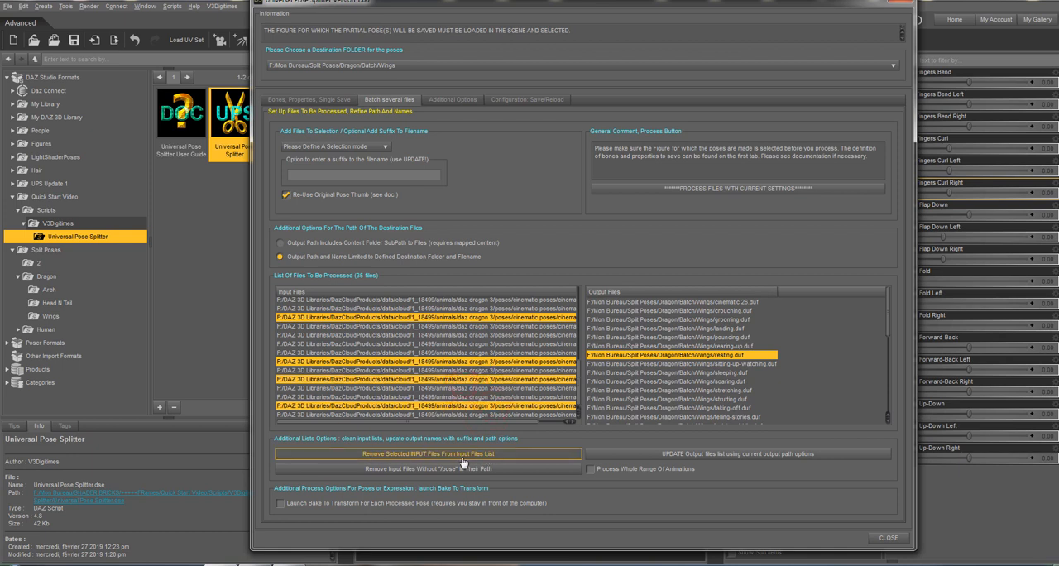
pyautogui.click(387, 454)
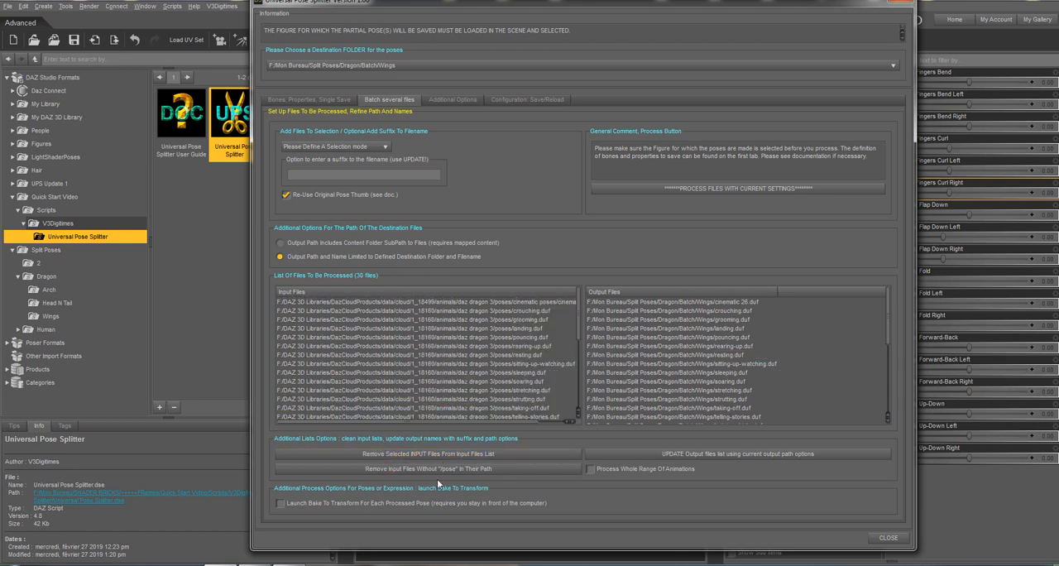
# Remove input files without "/pose" in their path and compare the rearing-up.duf input and output entries.
pyautogui.click(454, 327)
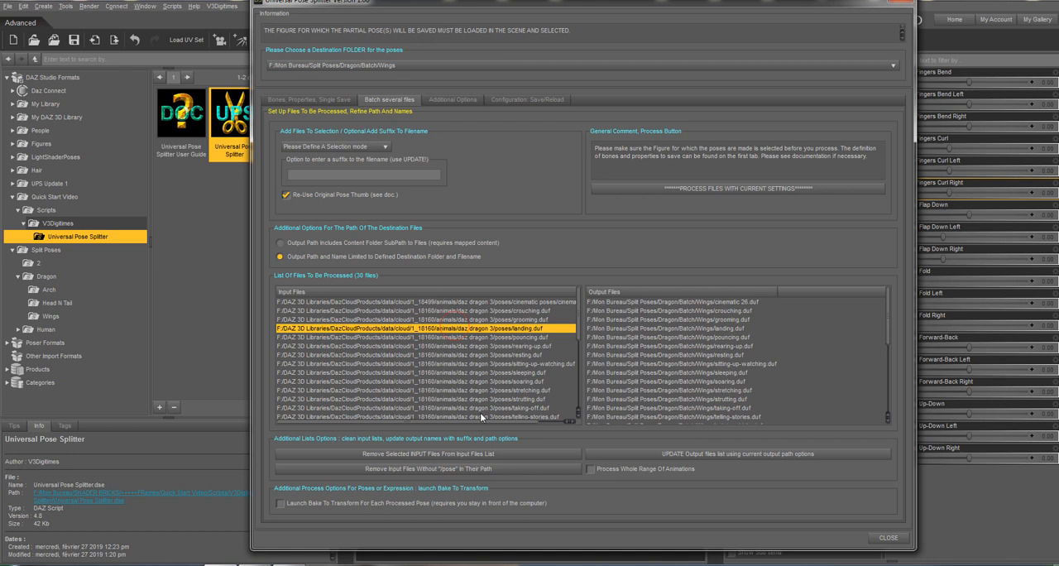
pyautogui.click(425, 470)
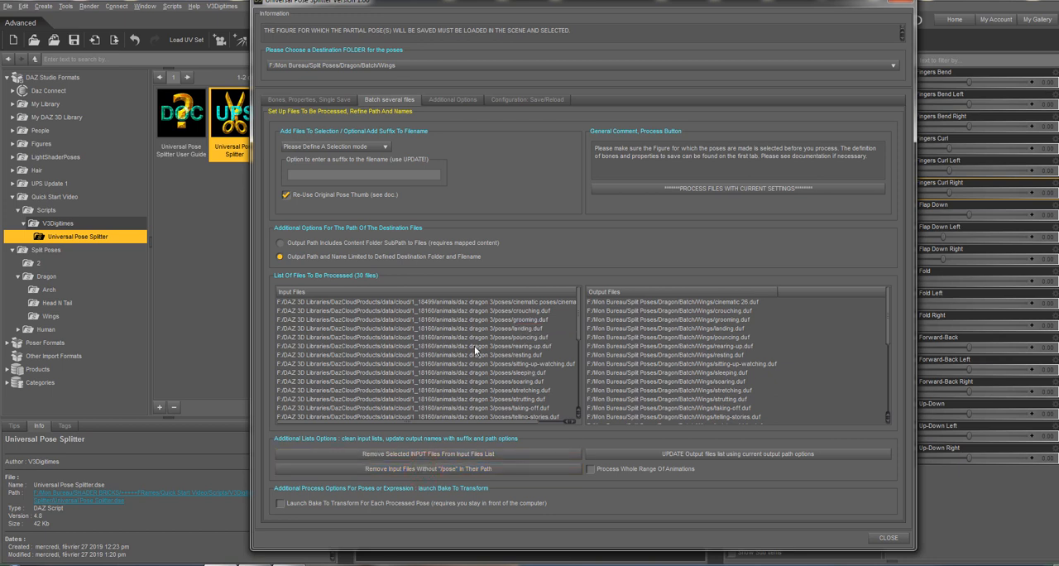
pyautogui.click(474, 346)
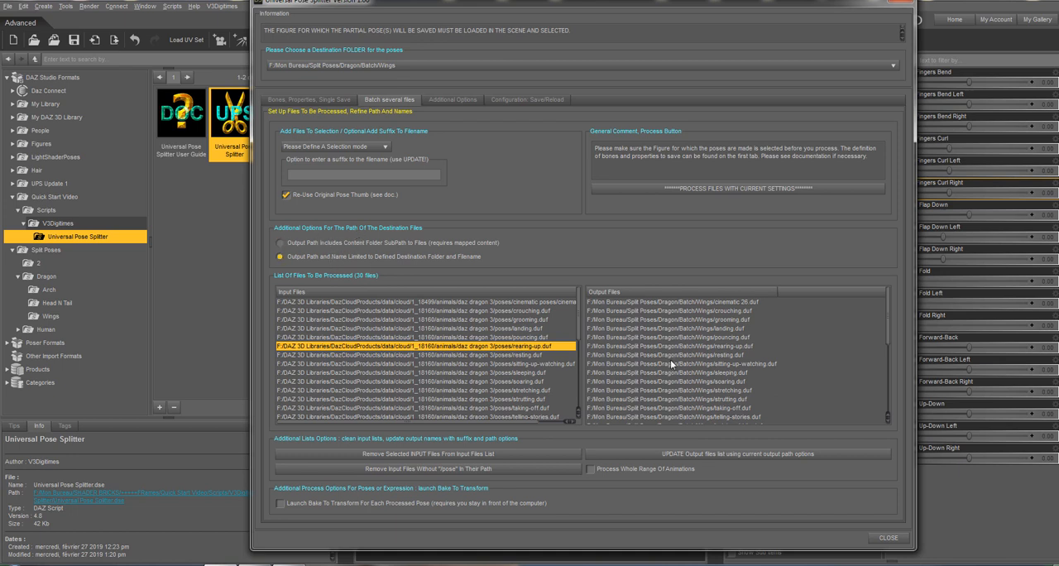
pyautogui.click(688, 319)
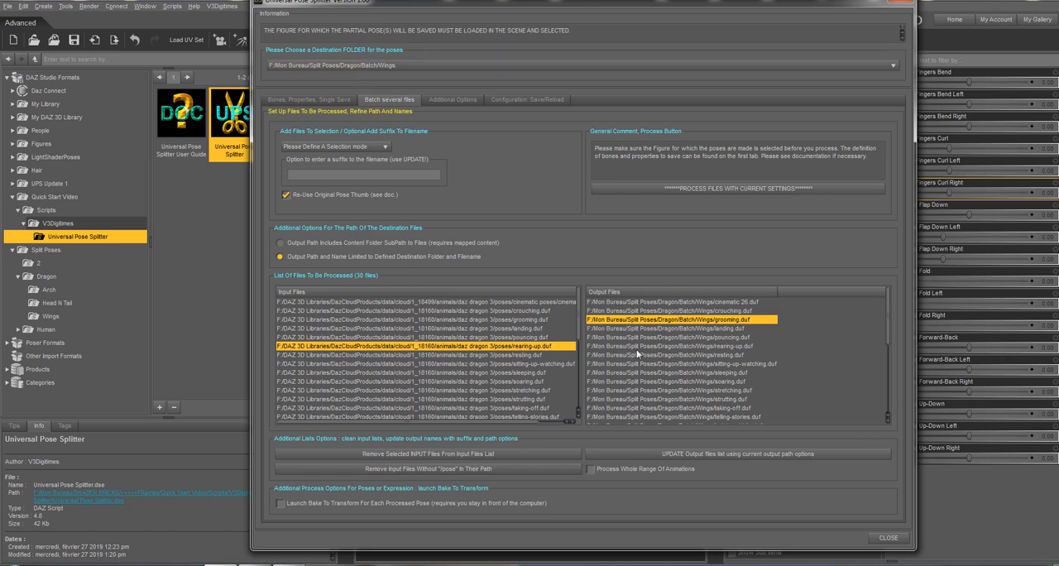
pyautogui.click(743, 346)
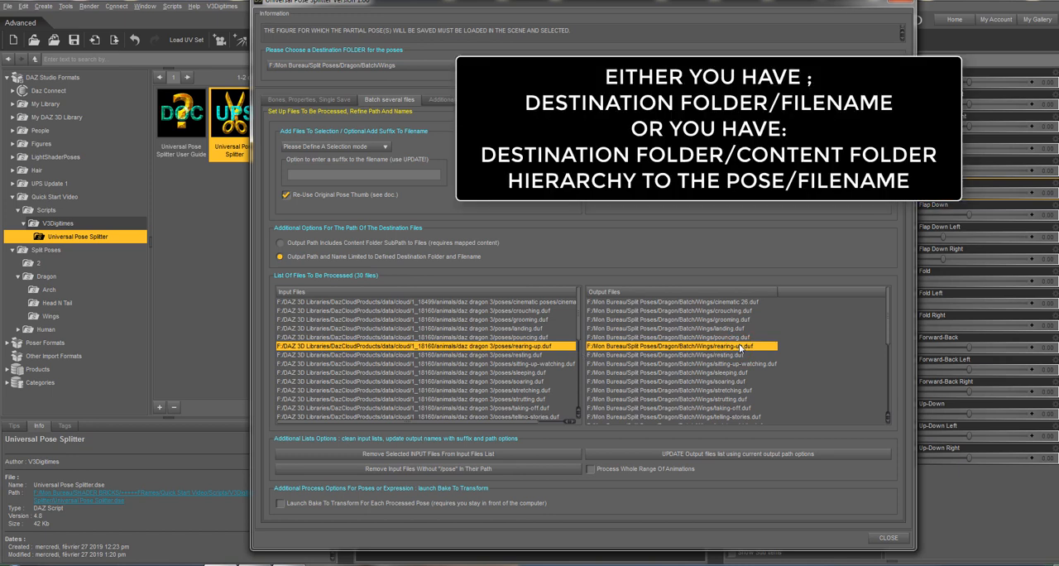
# Try output paths that include the content folder subpath, and restore the paths limited to the destination folder and filename.
pyautogui.click(398, 246)
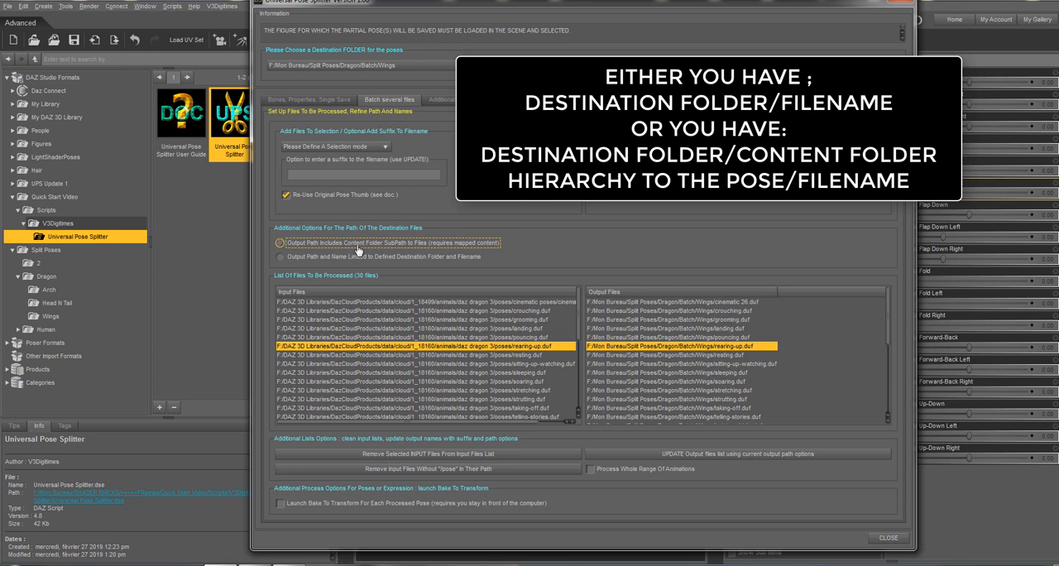
pyautogui.click(725, 462)
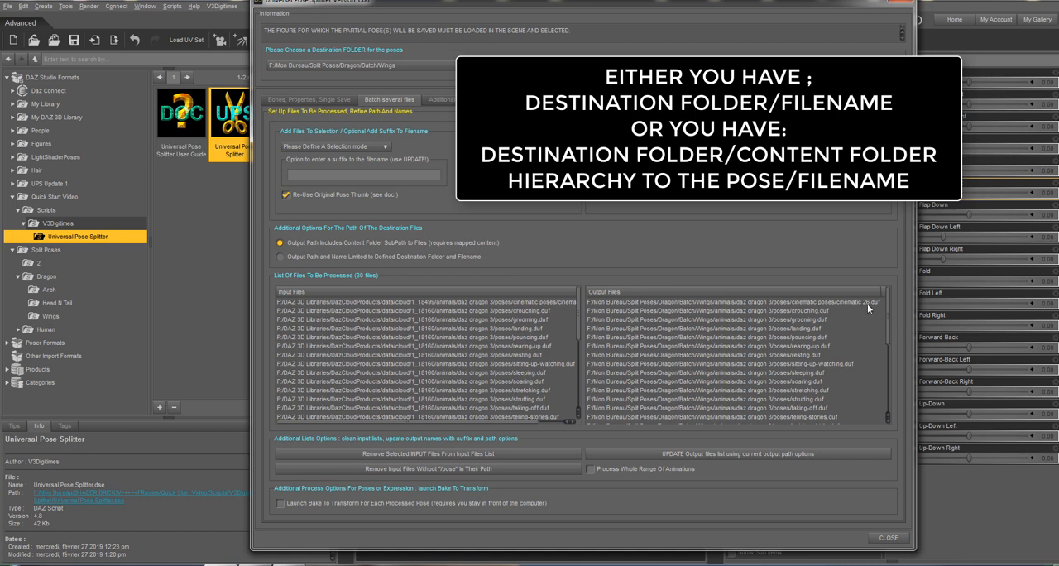
pyautogui.click(350, 257)
pyautogui.click(730, 455)
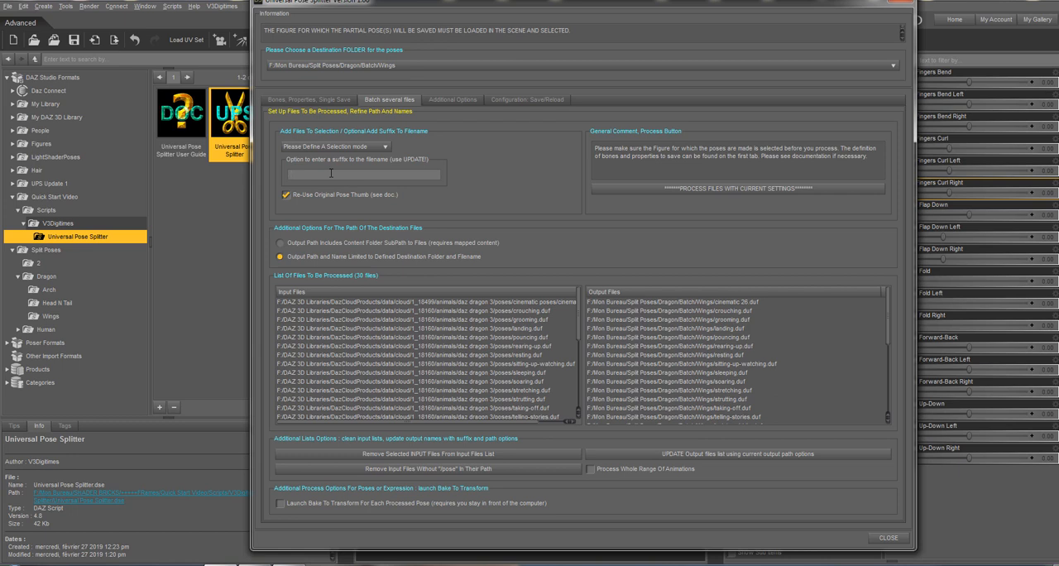
# Add the suffix "Wings" to the output filenames, update the output files list and check the new names.
pyautogui.write('Wings')
pyautogui.click(678, 456)
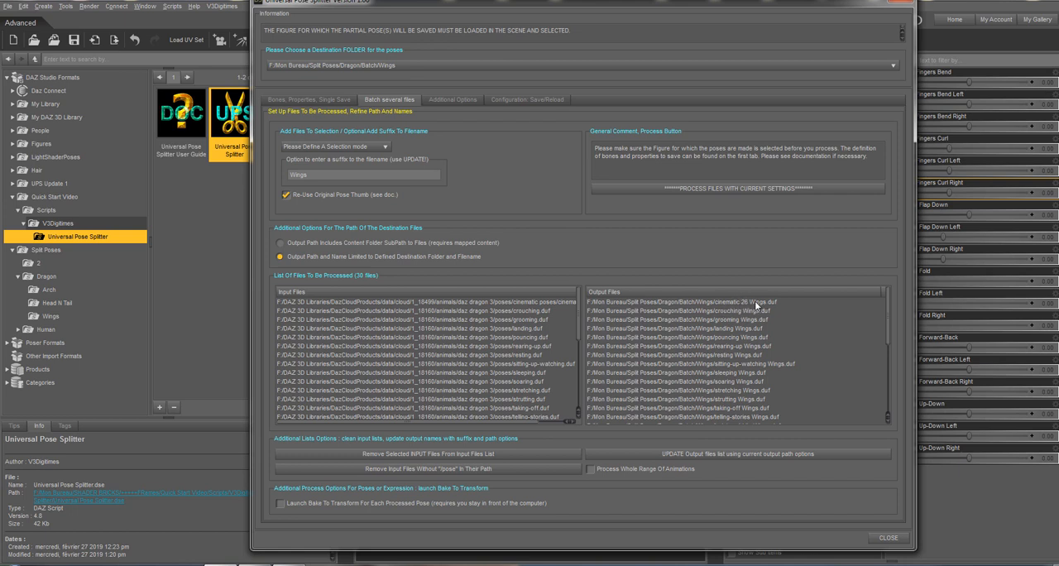
pyautogui.scroll(-4, 710, 401)
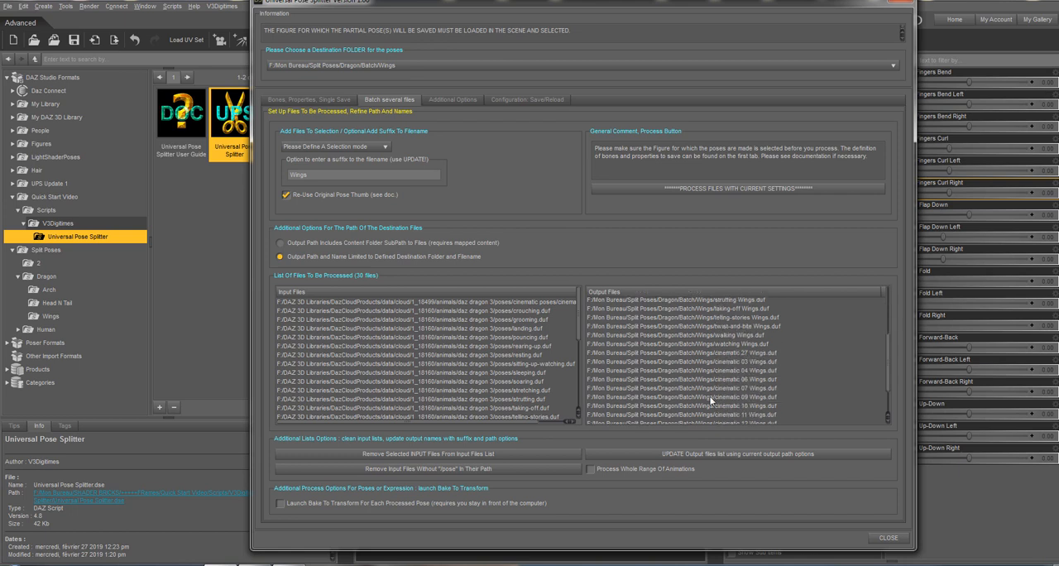
# Open the additional options covering smart content information, other tools and default settings.
pyautogui.click(454, 98)
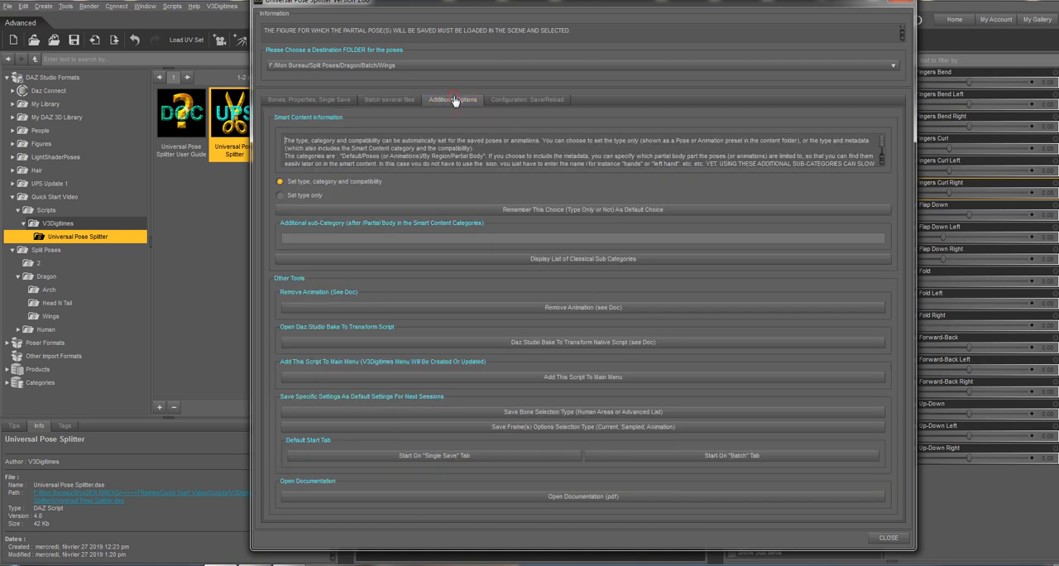
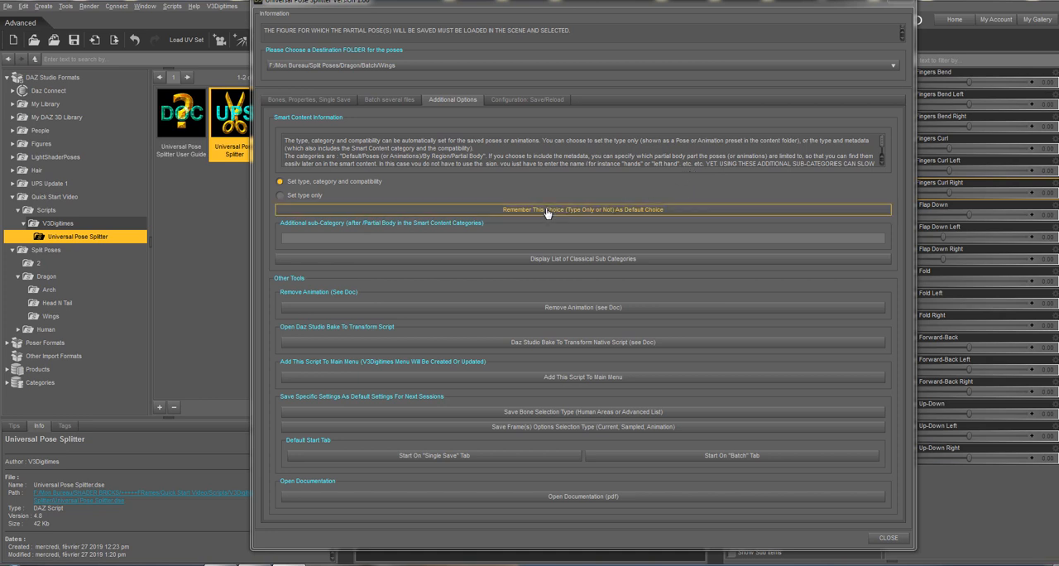
# Set the additional smart content sub-category for the saved poses to "Wings".
pyautogui.click(528, 236)
pyautogui.write('W')
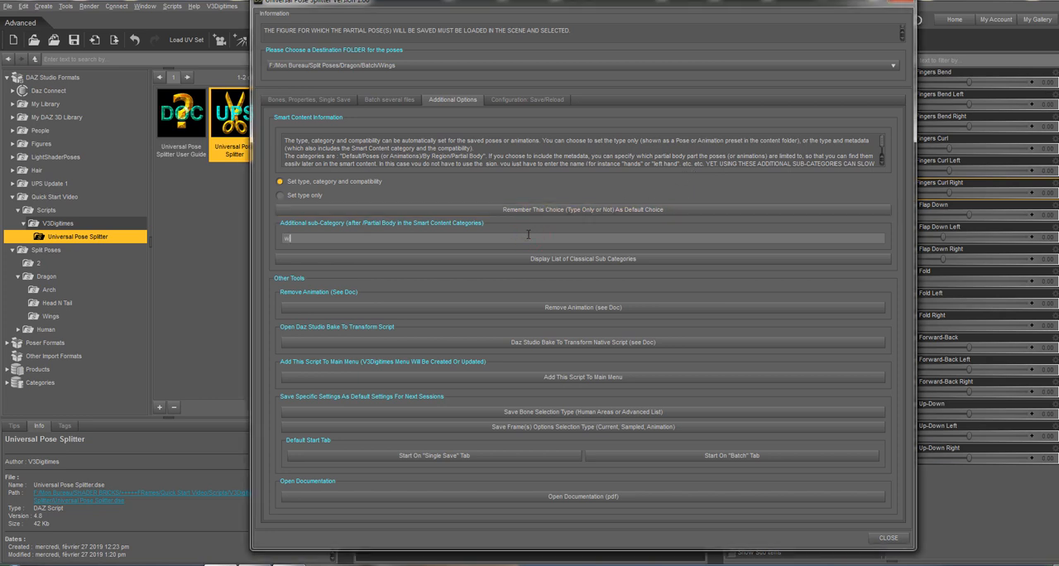
pyautogui.write('ing')
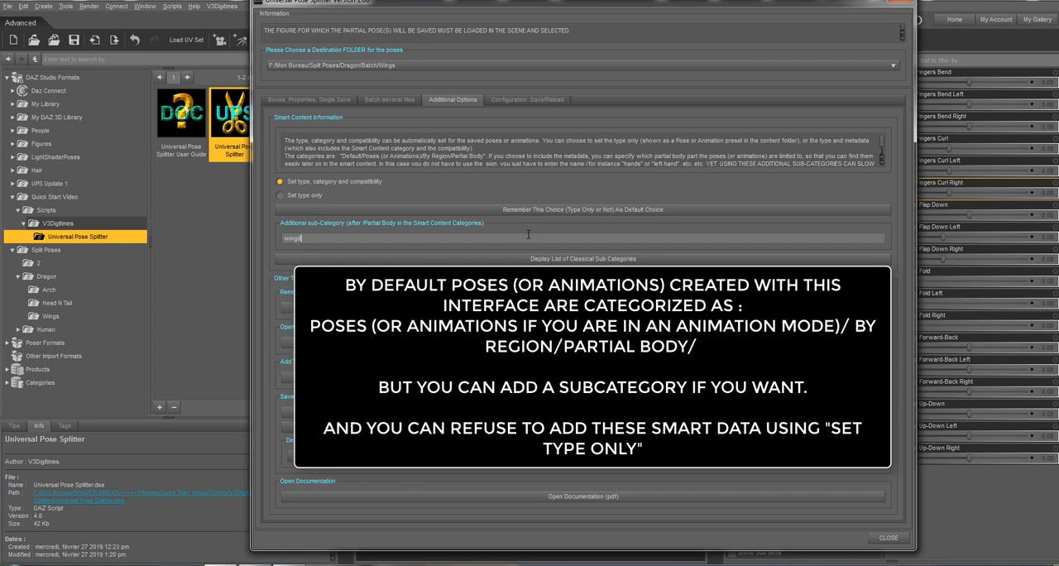
pyautogui.write('s')
# Read the list of classical smart content sub-categories for partial body poses and close it.
pyautogui.click(488, 260)
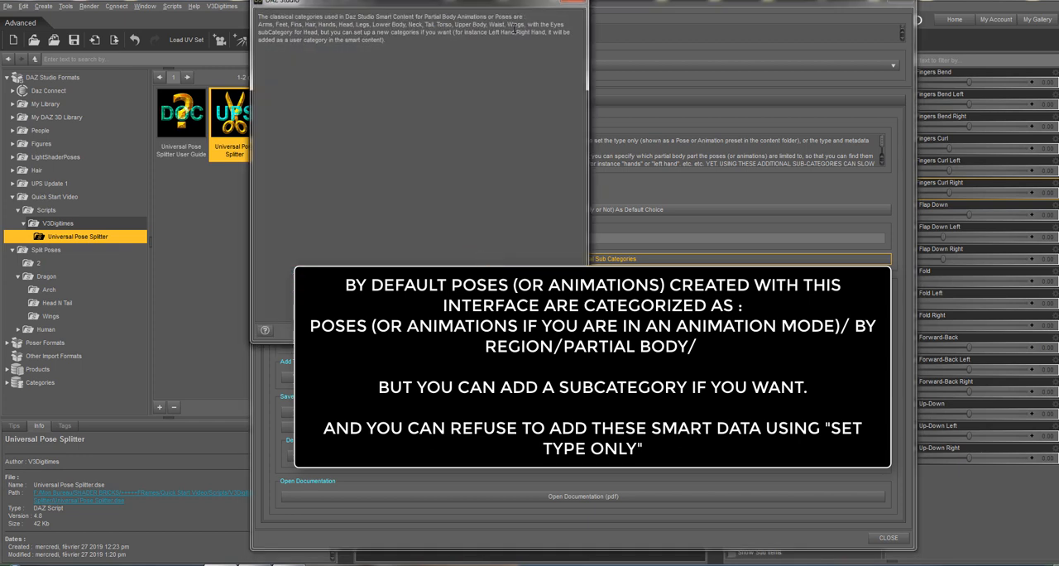
pyautogui.click(571, 4)
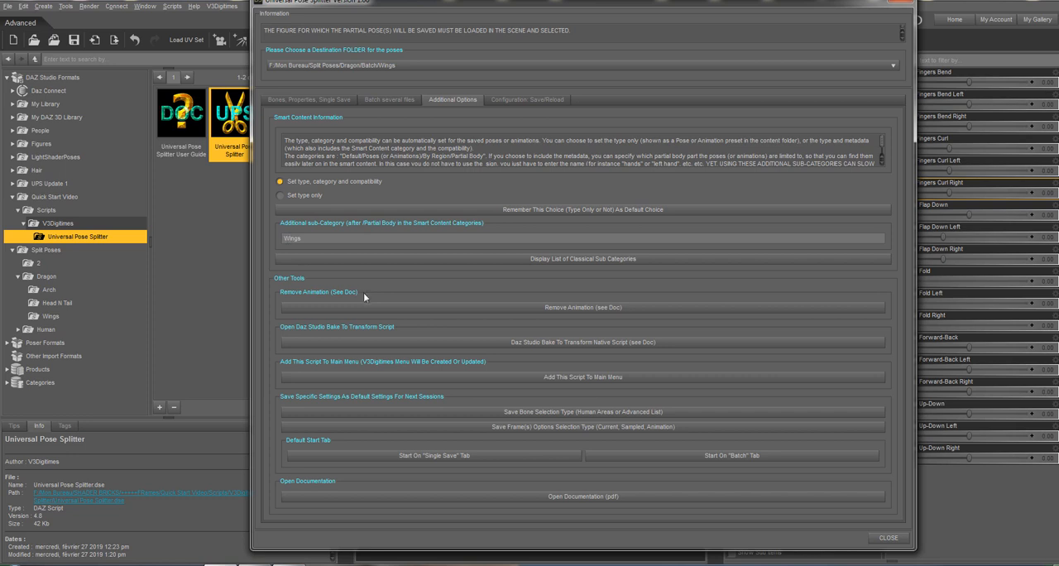
pyautogui.click(426, 259)
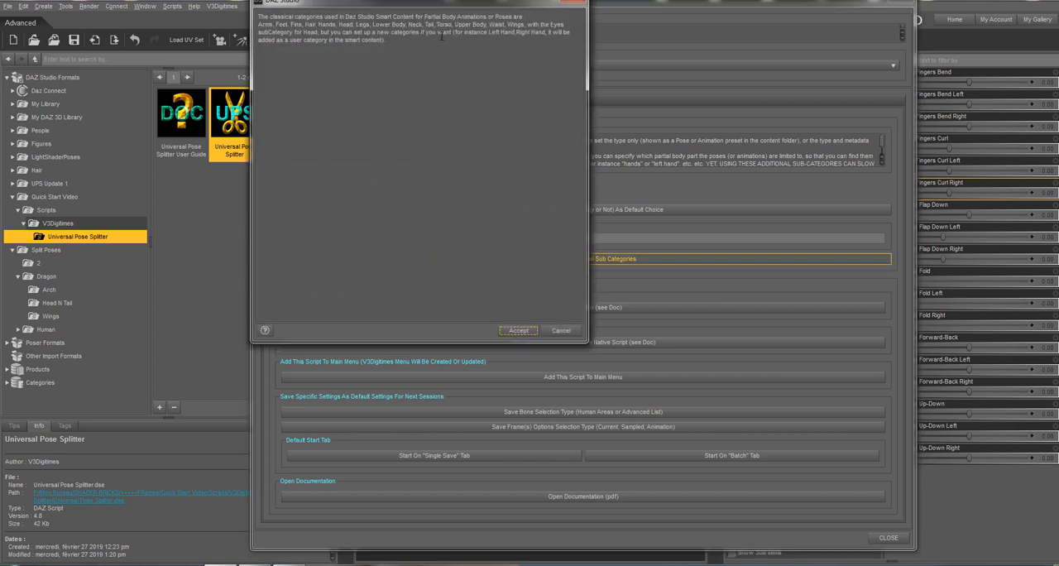
pyautogui.click(515, 336)
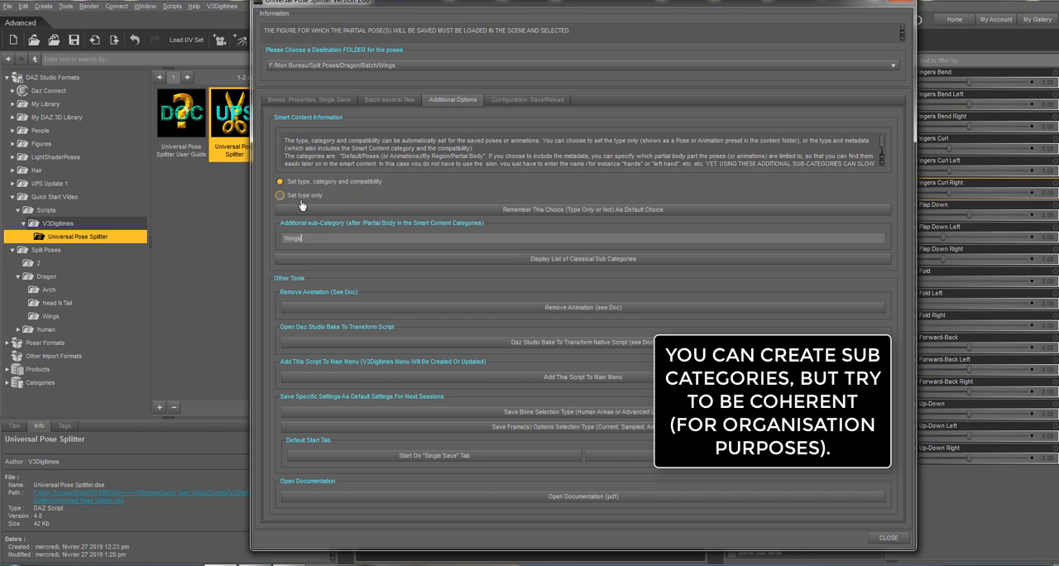
# Return to the batch settings and make sure the original pose thumbs are re-used for the output files.
pyautogui.click(390, 100)
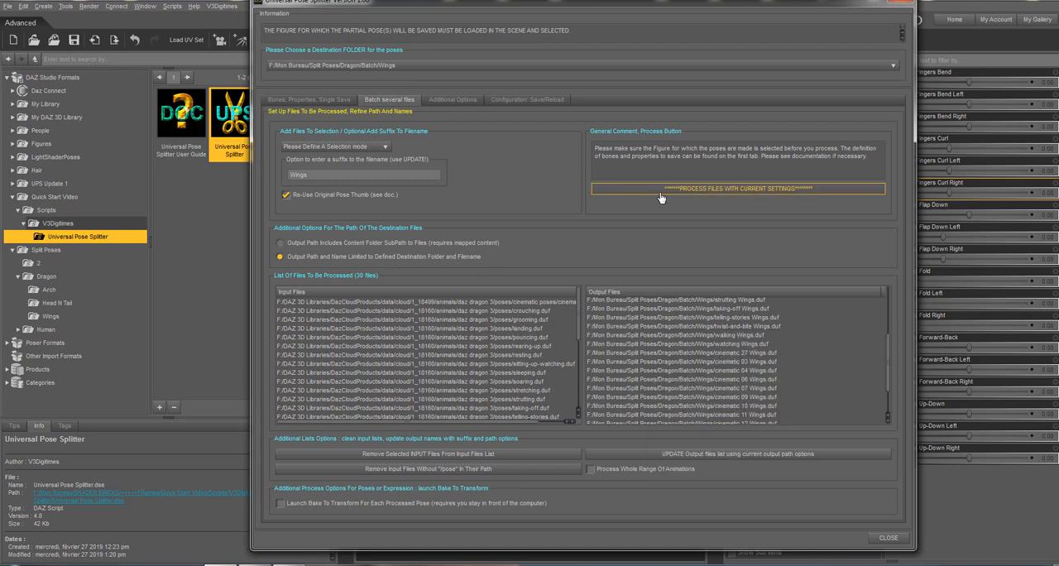
pyautogui.click(335, 198)
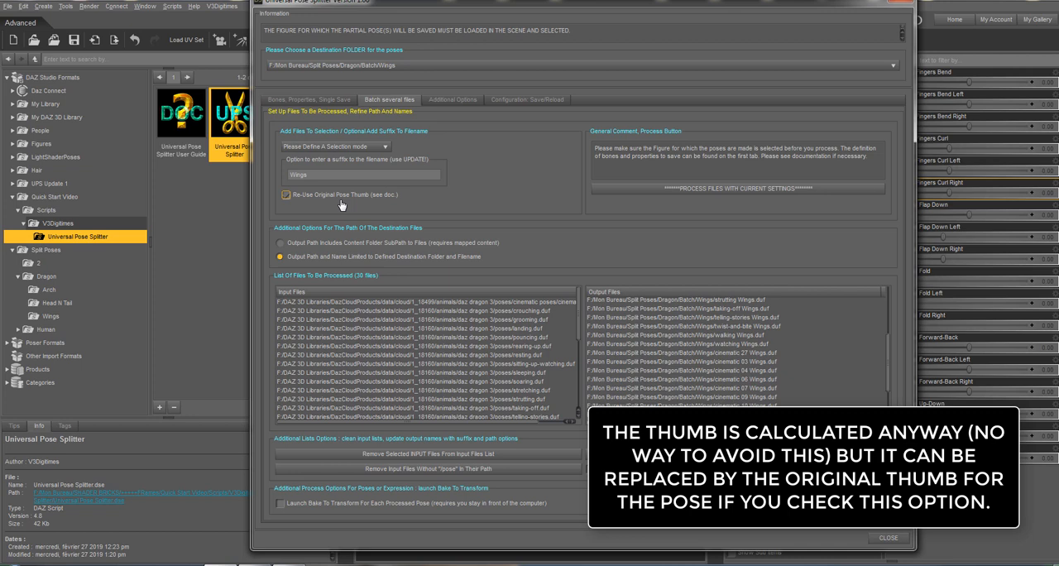
pyautogui.click(340, 199)
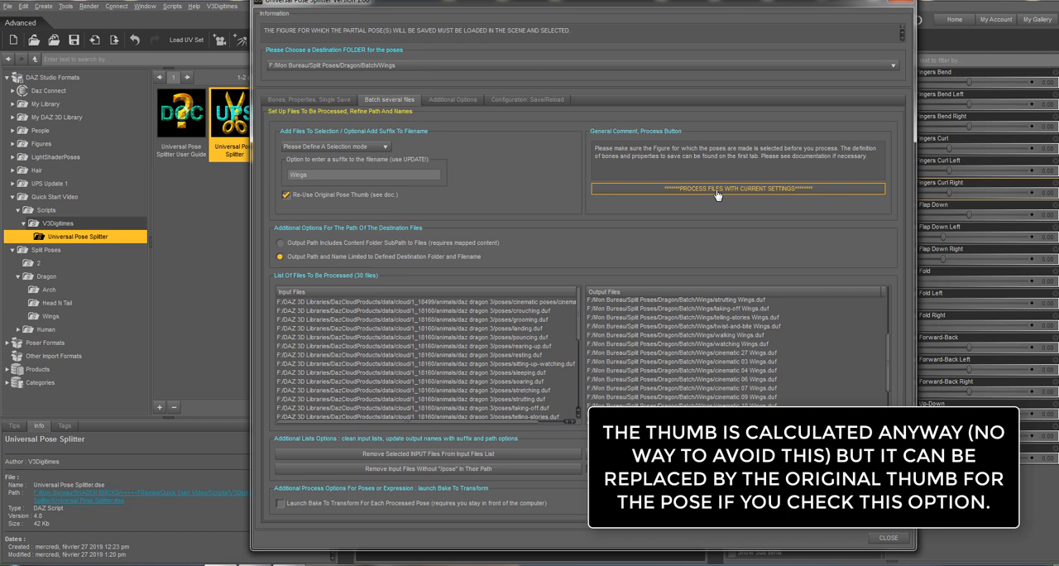
# Remove the input files from grooming.duf through telling-stories.duf from the batch list.
pyautogui.click(534, 337)
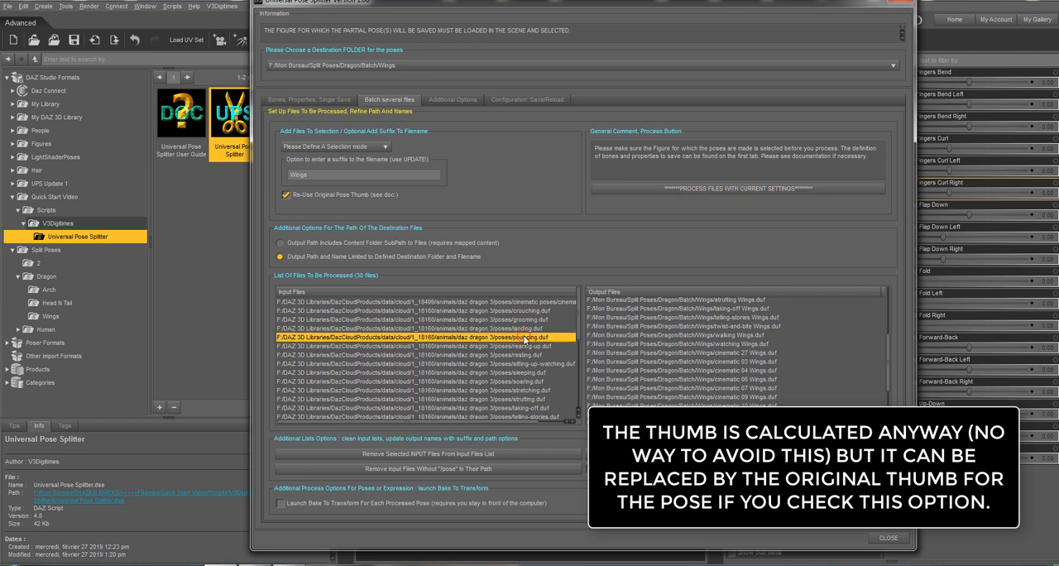
pyautogui.click(517, 319)
pyautogui.scroll(-3, 503, 350)
pyautogui.keyDown('shift'); pyautogui.click(503, 350); pyautogui.keyUp('shift')
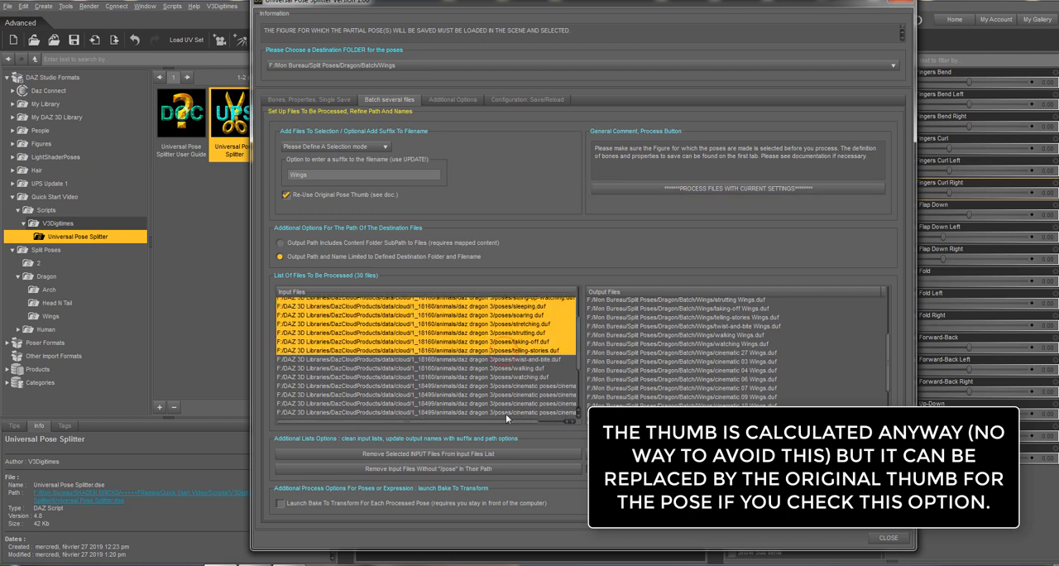
pyautogui.click(457, 457)
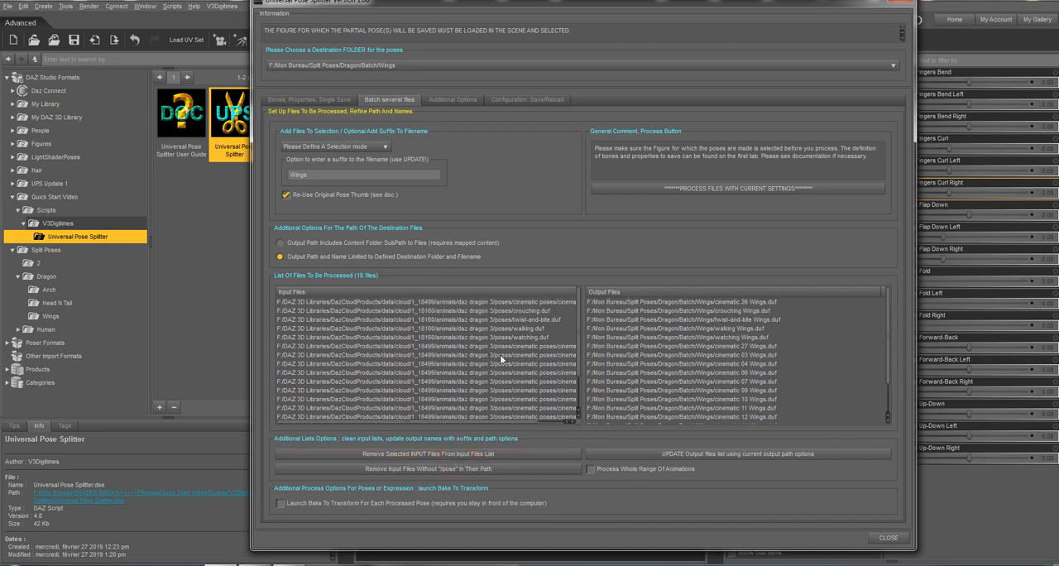
# Remove the input files for cinematic 03 through 11 and cinematic 14 through 23 from the batch list.
pyautogui.click(500, 354)
pyautogui.keyDown('shift'); pyautogui.click(492, 407); pyautogui.keyUp('shift')
pyautogui.click(447, 455)
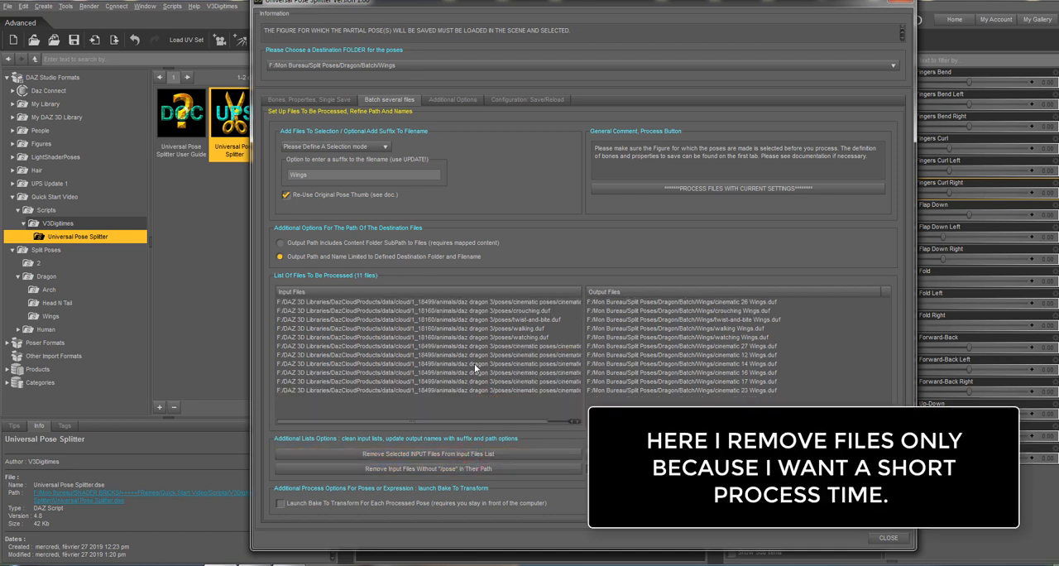
pyautogui.click(474, 363)
pyautogui.keyDown('shift'); pyautogui.click(483, 390); pyautogui.keyUp('shift')
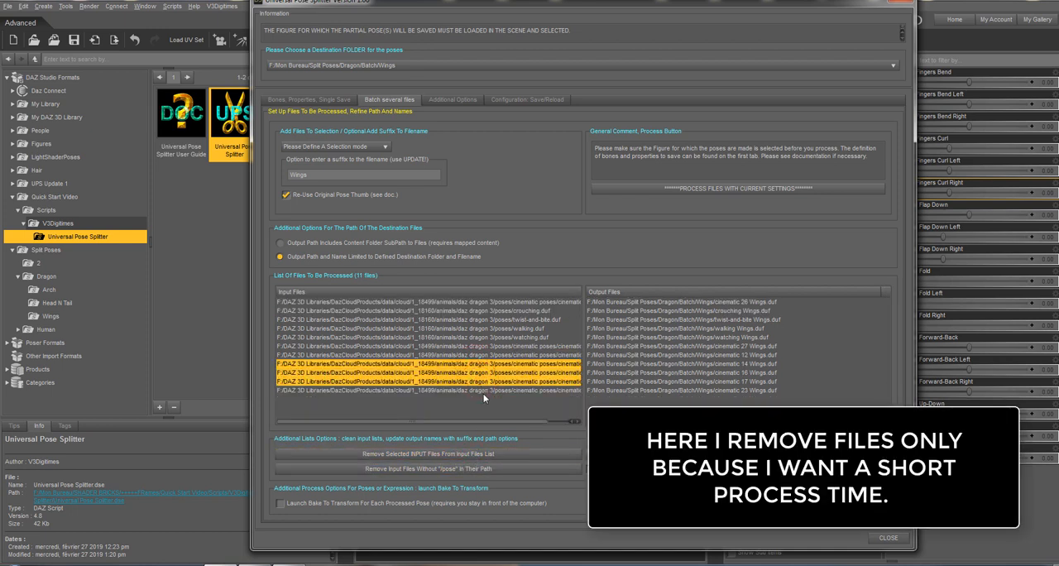
pyautogui.click(472, 458)
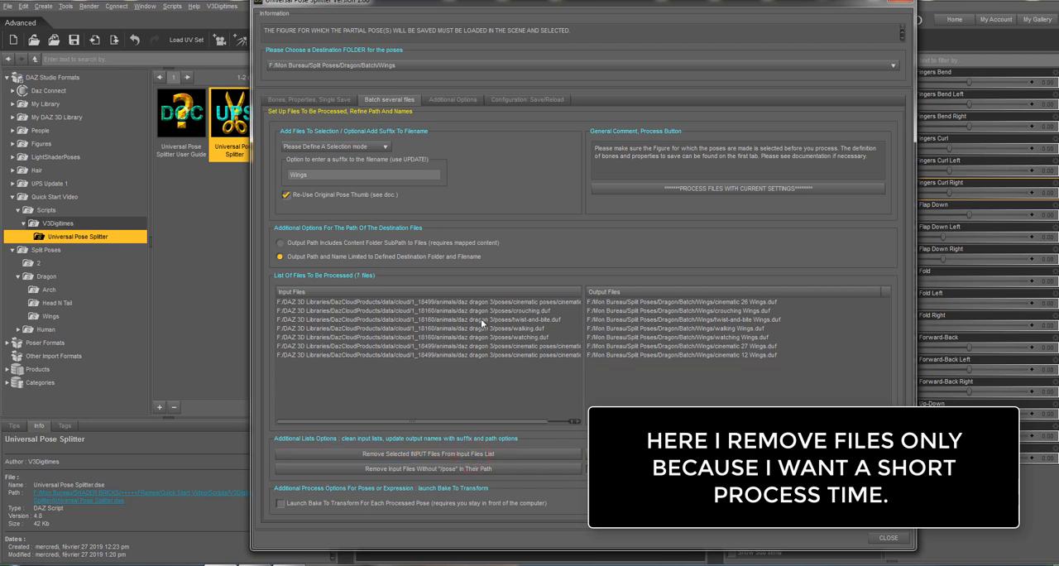
# Remove the cinematic 26 and walking.duf input files from the batch list.
pyautogui.click(481, 319)
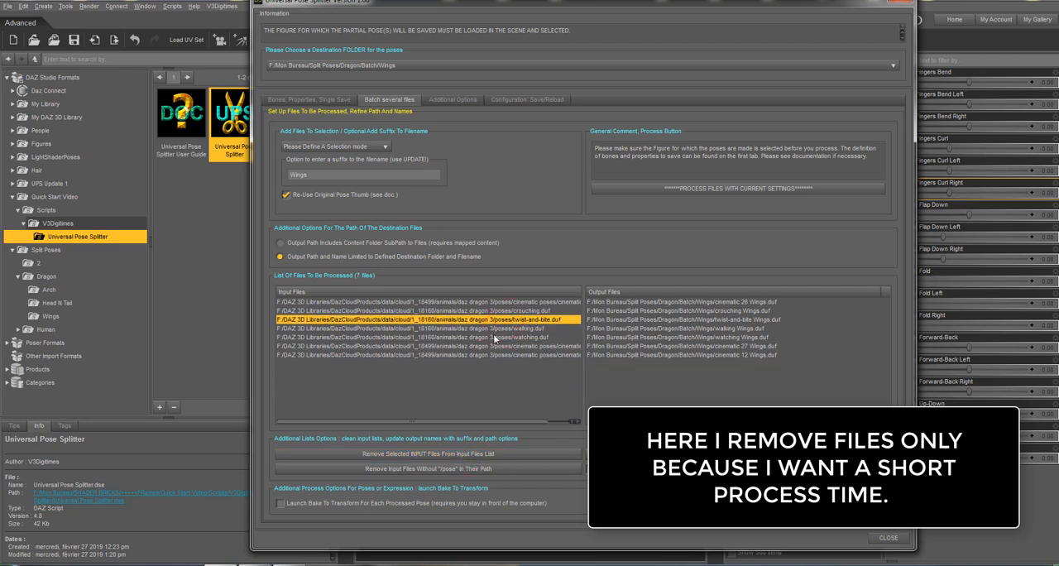
pyautogui.click(494, 337)
pyautogui.click(527, 303)
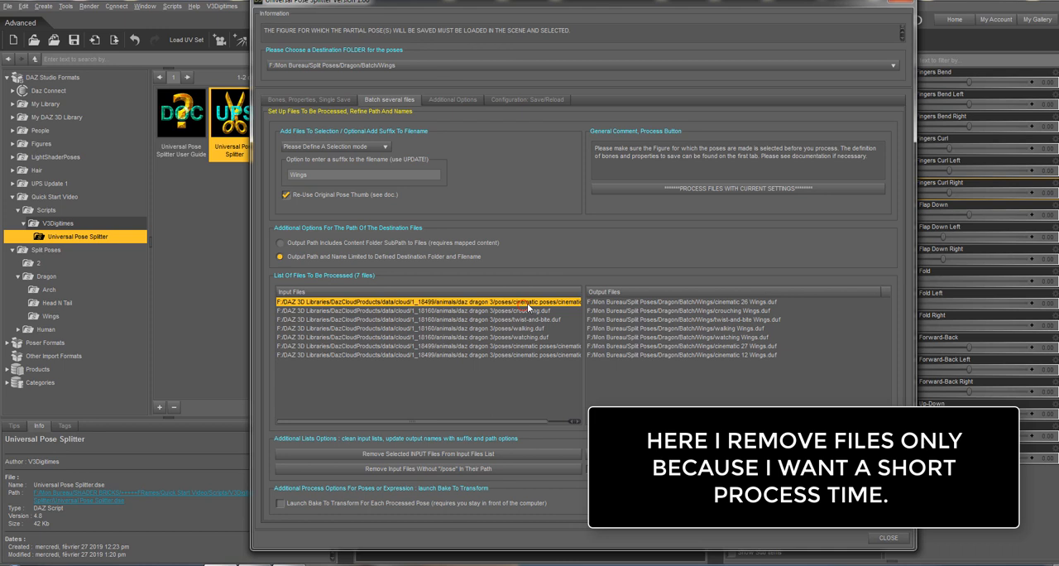
pyautogui.click(500, 455)
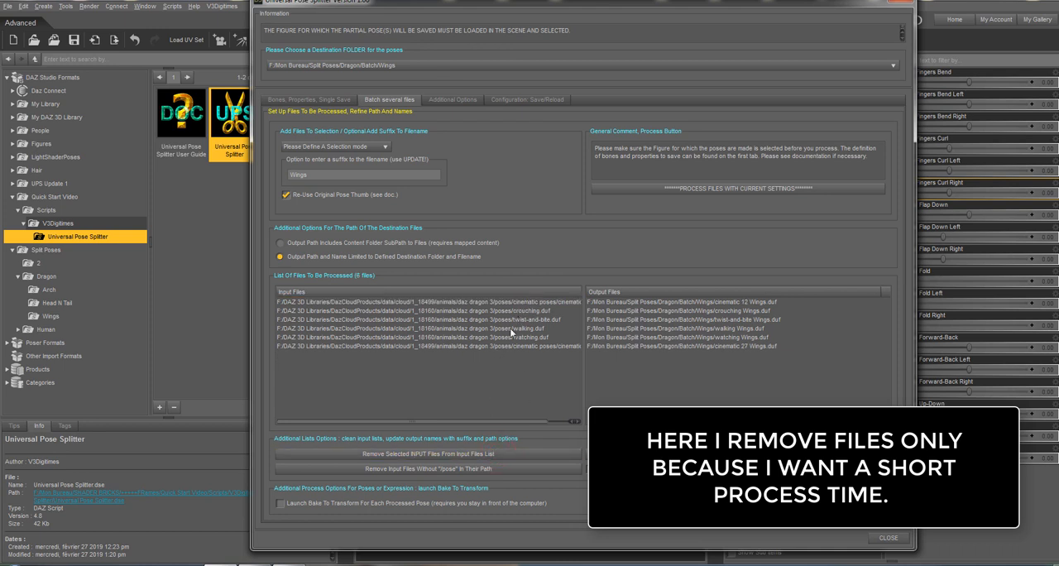
pyautogui.click(510, 328)
pyautogui.click(500, 454)
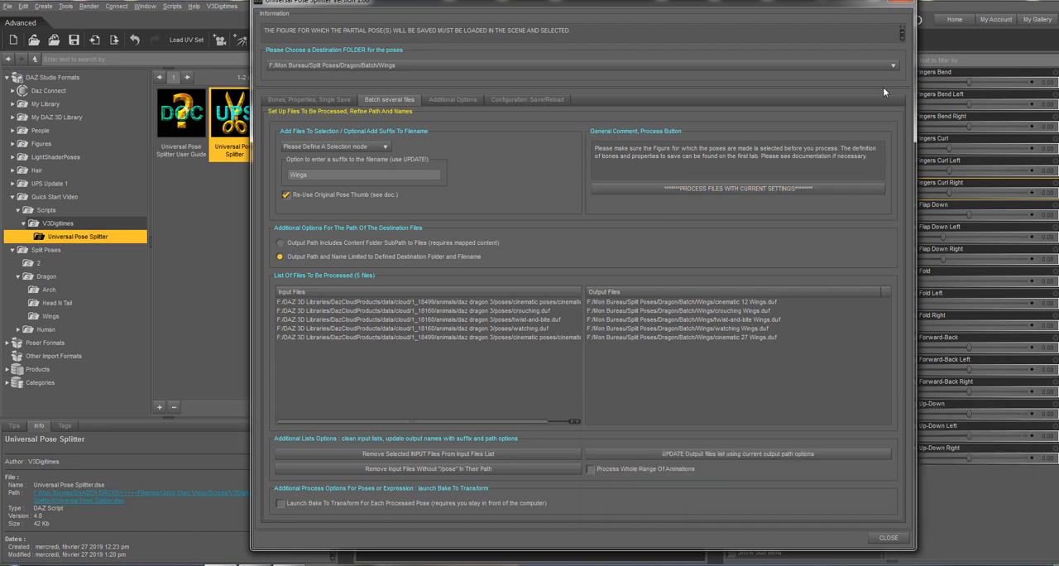
# Narrow the pose splitter window and place it beside the viewport, and process the remaining files with the current settings.
pyautogui.moveTo(913, 80); pyautogui.dragTo(485, 80)
pyautogui.moveTo(338, 4); pyautogui.dragTo(125, 4)
pyautogui.moveTo(279, 75); pyautogui.dragTo(330, 75)
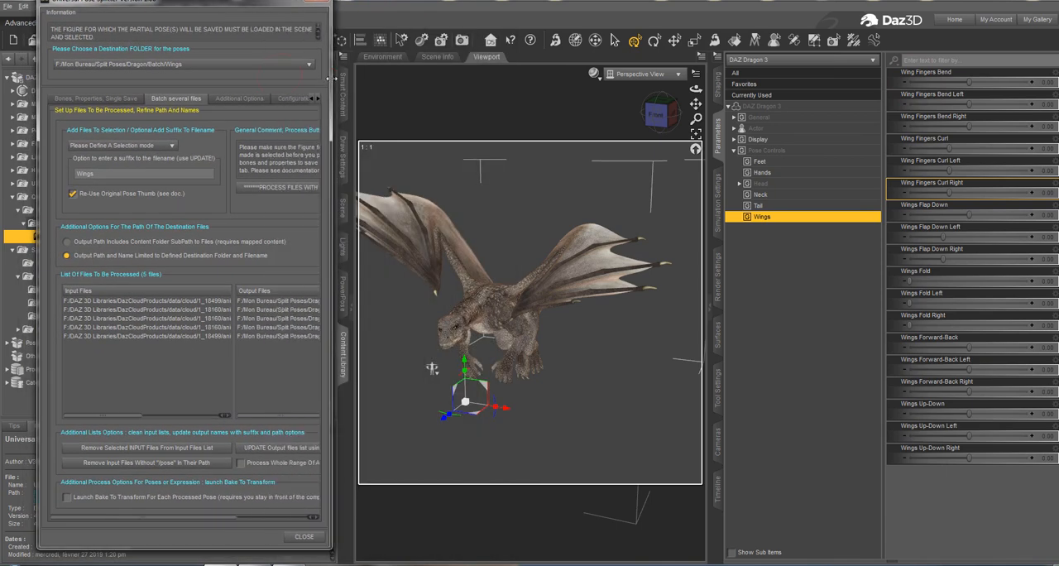
pyautogui.click(286, 191)
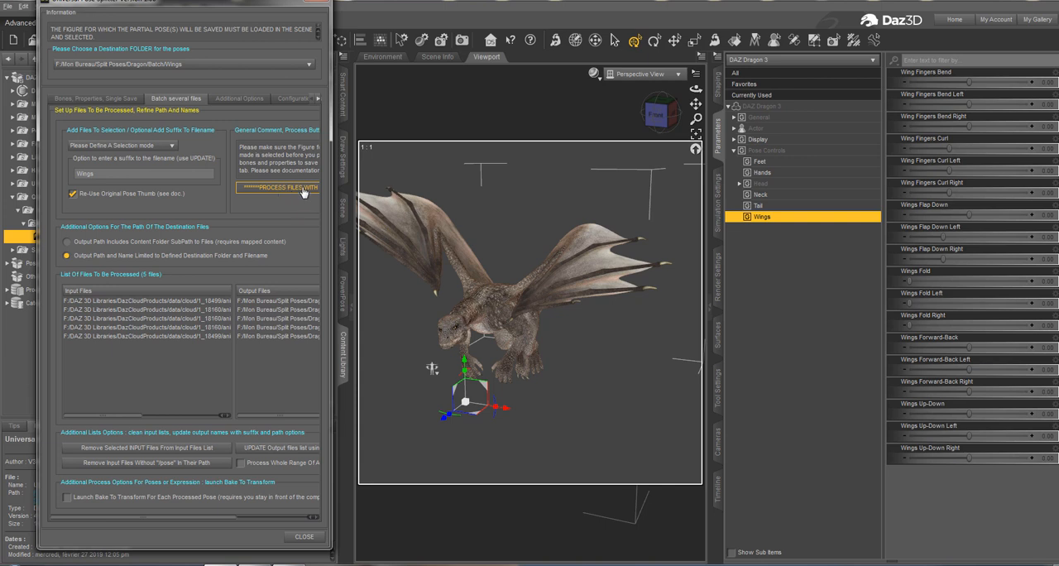
pyautogui.click(318, 5)
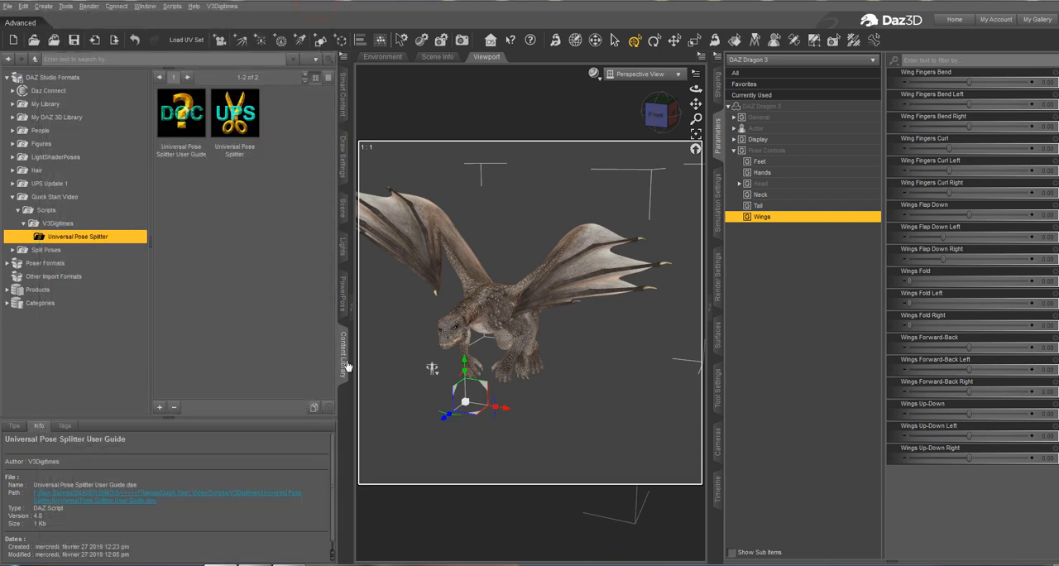
# Open the Split Poses/Dragon/Batch/Wings folder in the content library to show the batch-made poses.
pyautogui.click(344, 294)
pyautogui.click(343, 109)
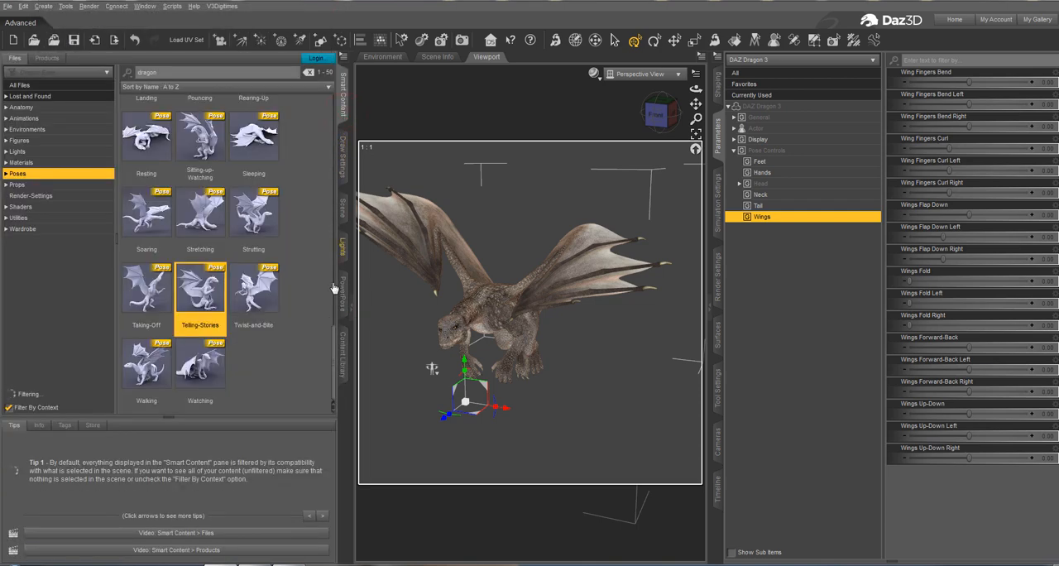
pyautogui.click(342, 354)
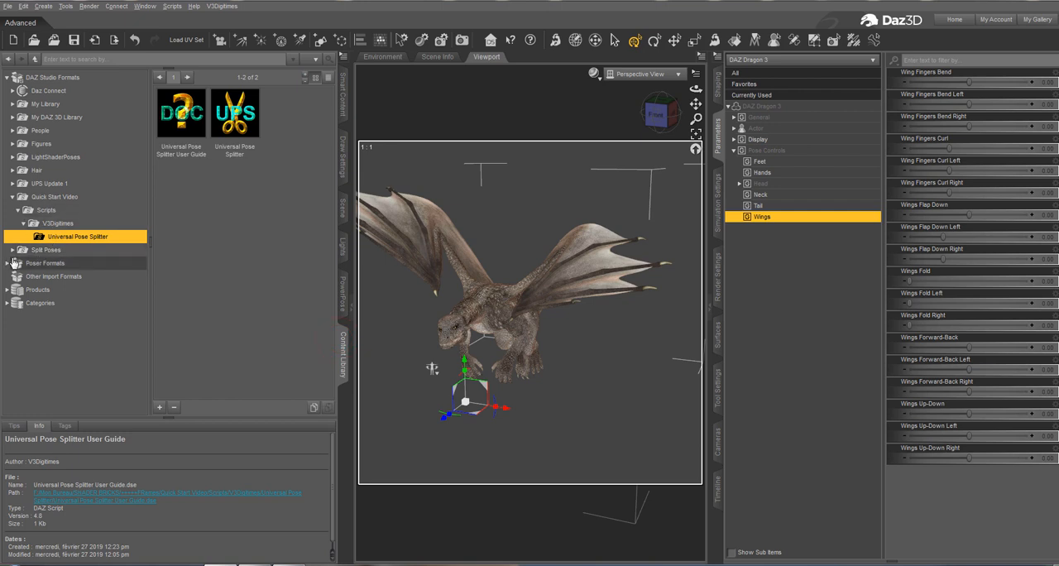
pyautogui.click(13, 249)
pyautogui.click(17, 276)
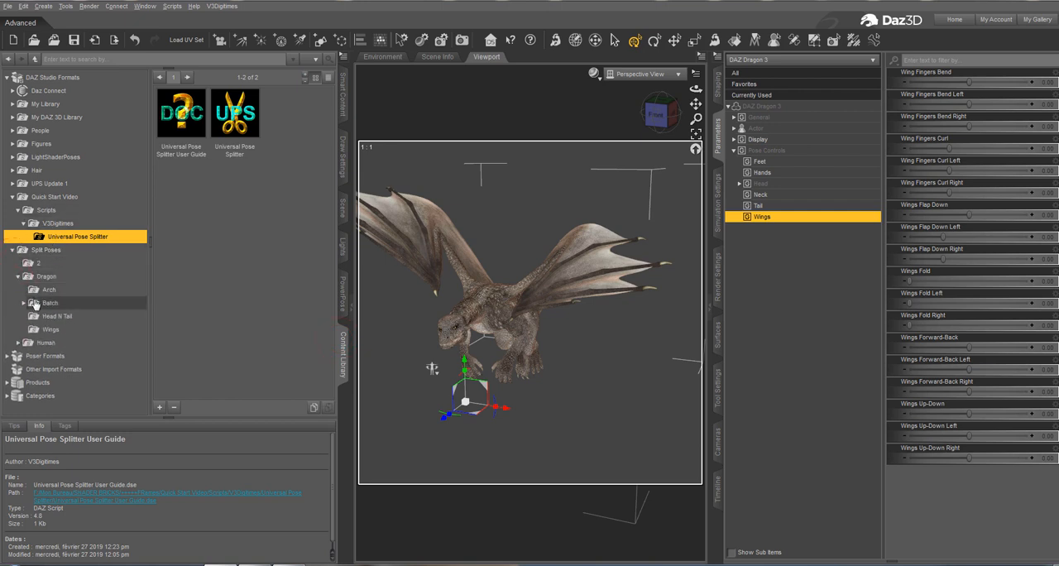
pyautogui.click(23, 303)
pyautogui.click(55, 316)
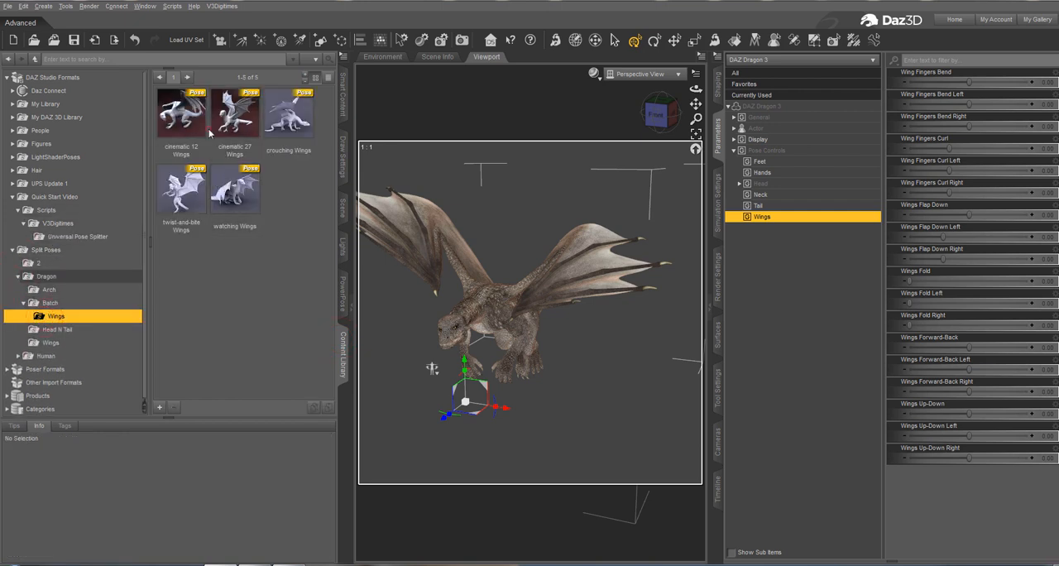
# Try the batch-made wings poses on the dragon, including cinematic 12 Wings and watching Wings, finishing with cinematic 27 Wings.
pyautogui.click(190, 114)
pyautogui.click(248, 116)
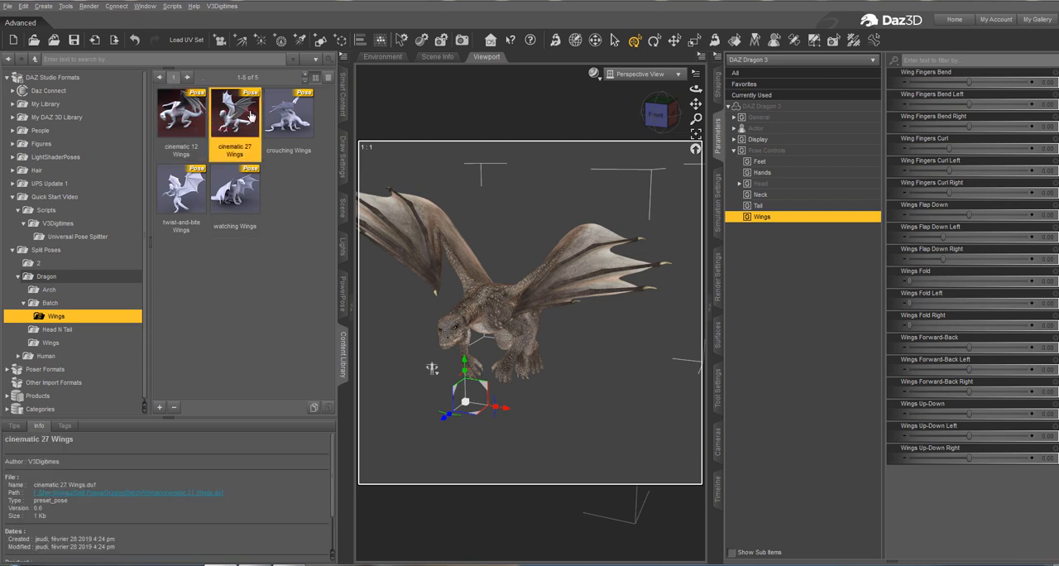
pyautogui.click(289, 116)
pyautogui.click(205, 125)
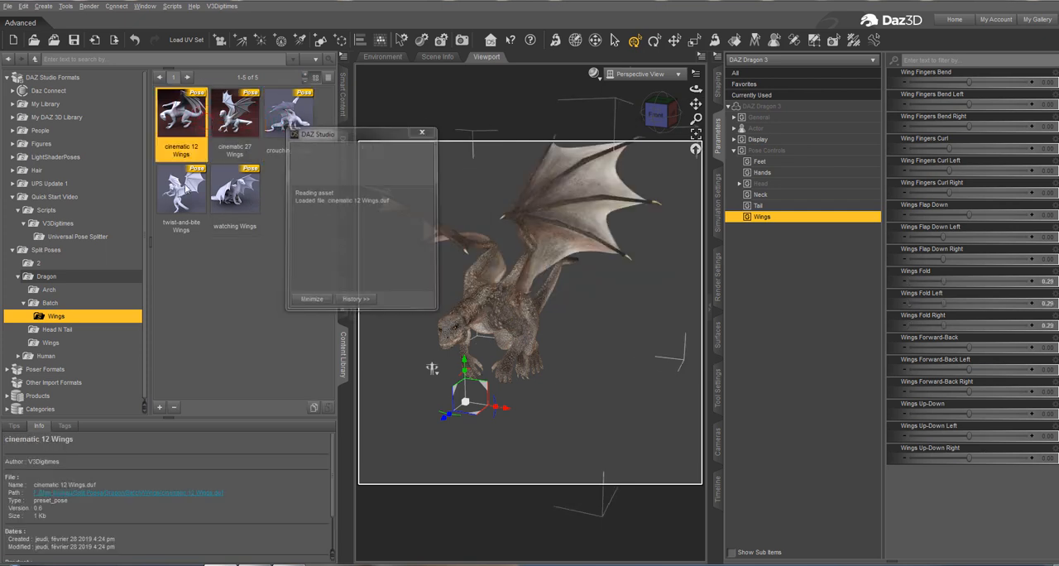
pyautogui.click(183, 192)
pyautogui.click(225, 203)
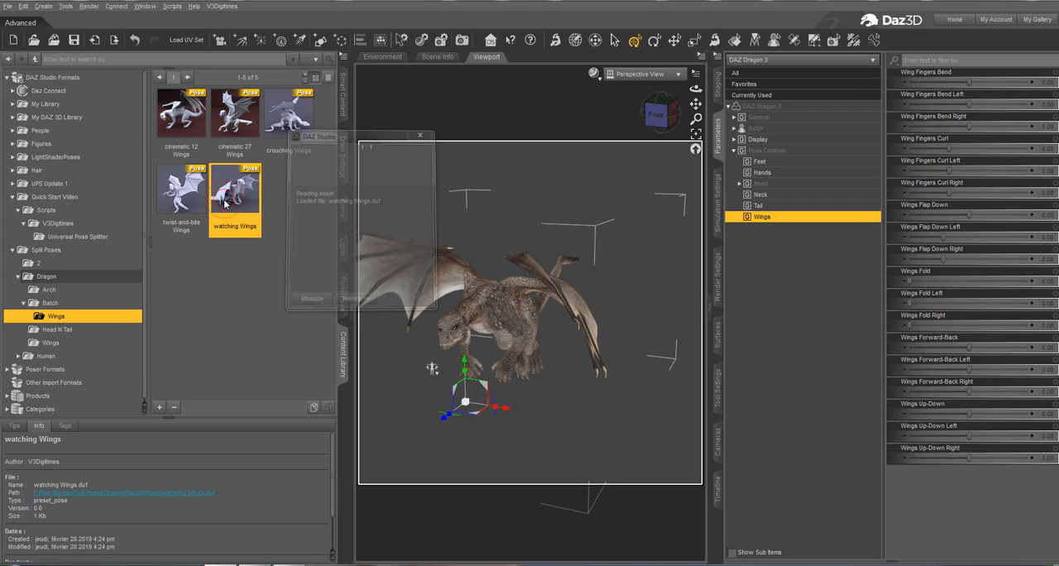
pyautogui.click(232, 111)
# Browse the smart content poses by region to Partial Body/Wings and select the cinematic 12 Wings and cinematic 27 Wings poses.
pyautogui.click(342, 99)
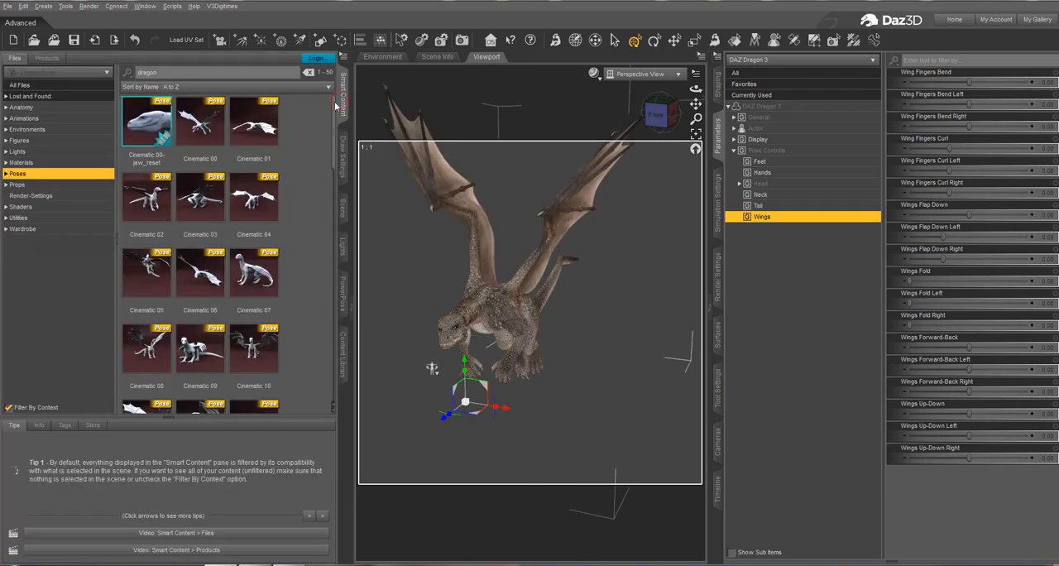
pyautogui.click(8, 175)
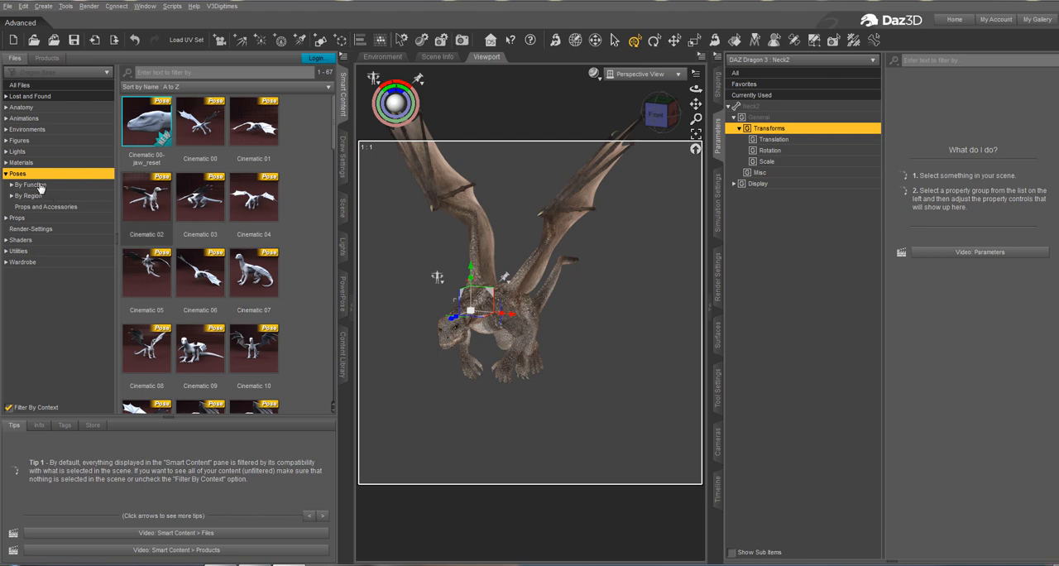
pyautogui.click(12, 196)
pyautogui.click(35, 220)
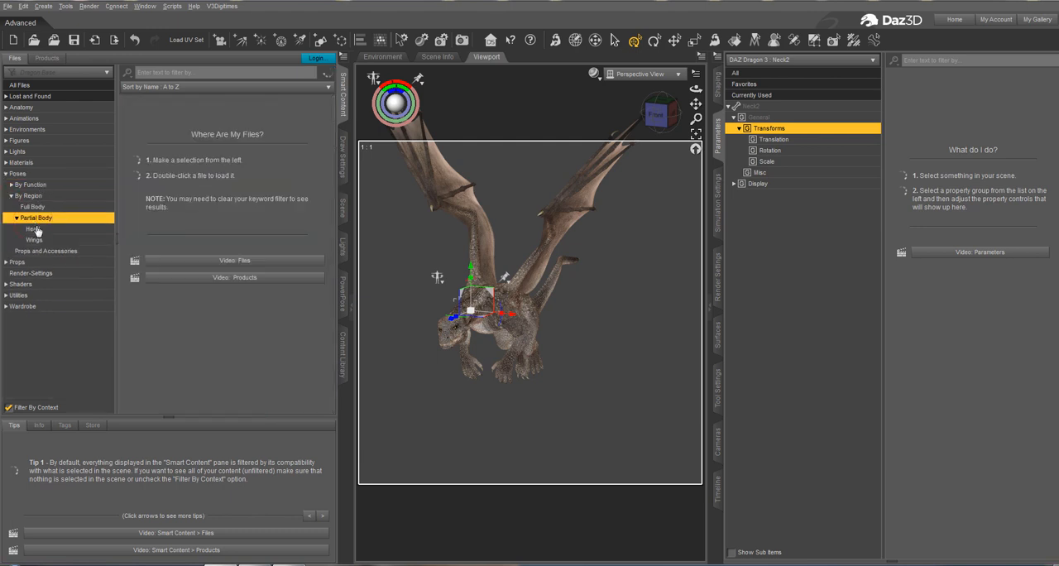
pyautogui.click(35, 240)
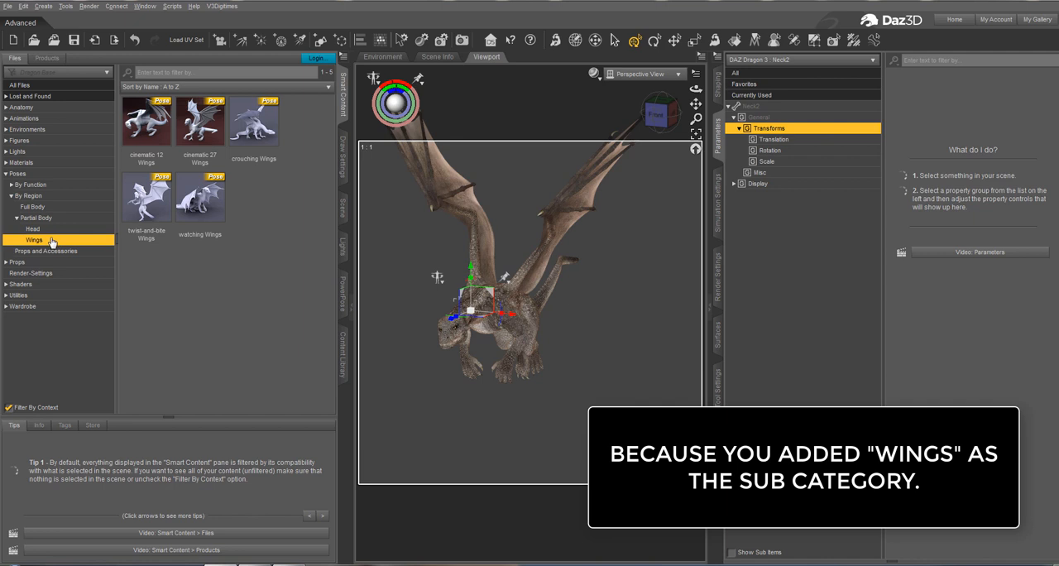
pyautogui.click(162, 137)
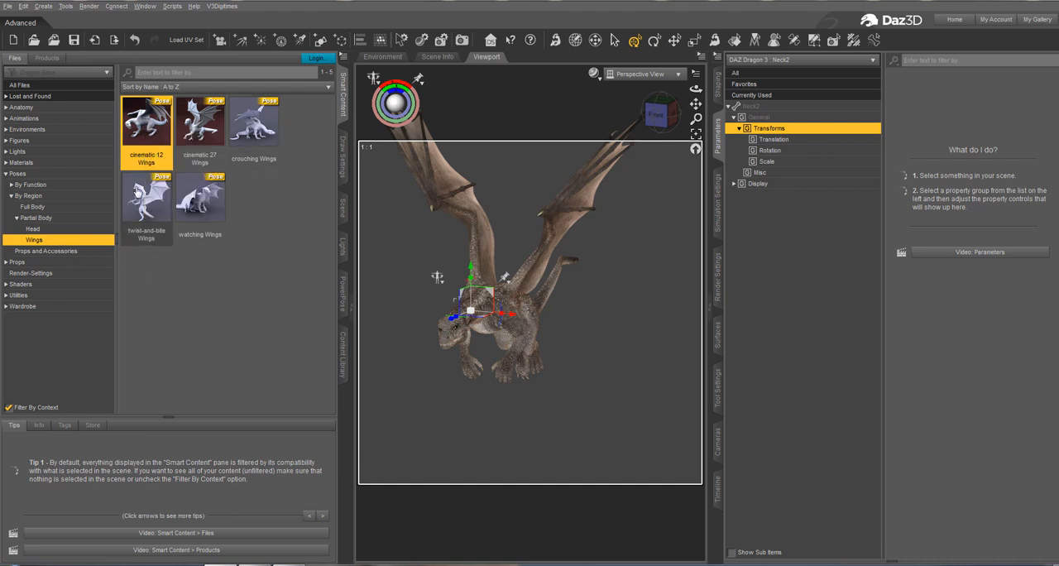
pyautogui.click(189, 126)
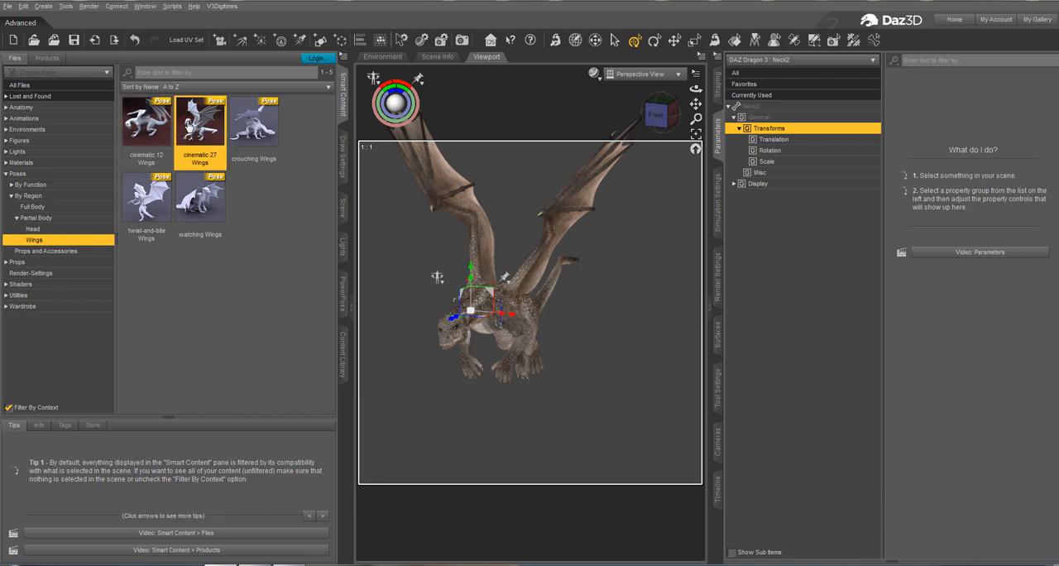
# Apply the crouching Wings, watching Wings and twist-and-bite Wings poses to the dragon in turn, finishing with cinematic 12 Wings.
pyautogui.doubleClick(252, 124)
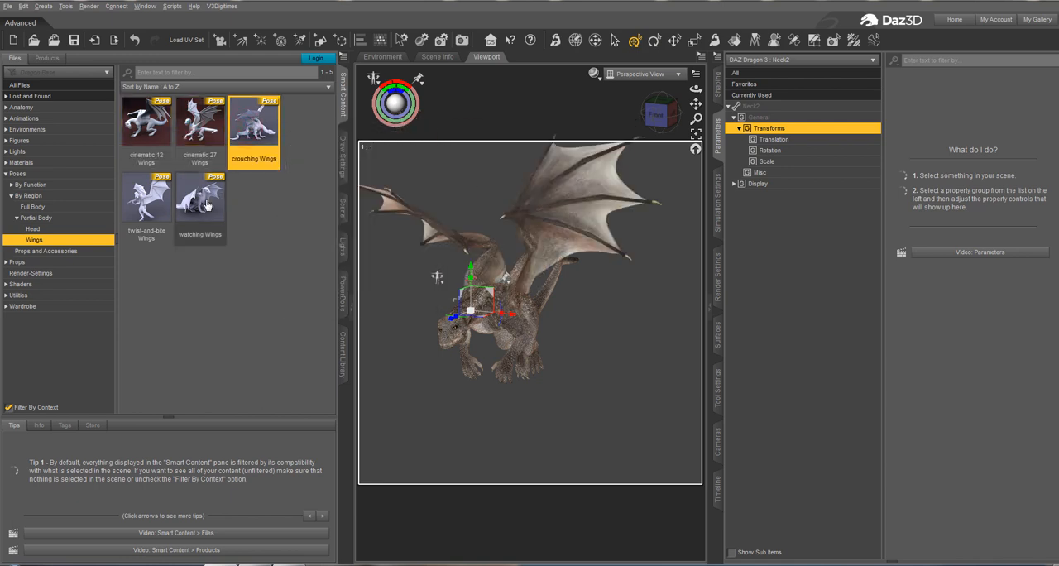
pyautogui.doubleClick(207, 203)
pyautogui.doubleClick(147, 202)
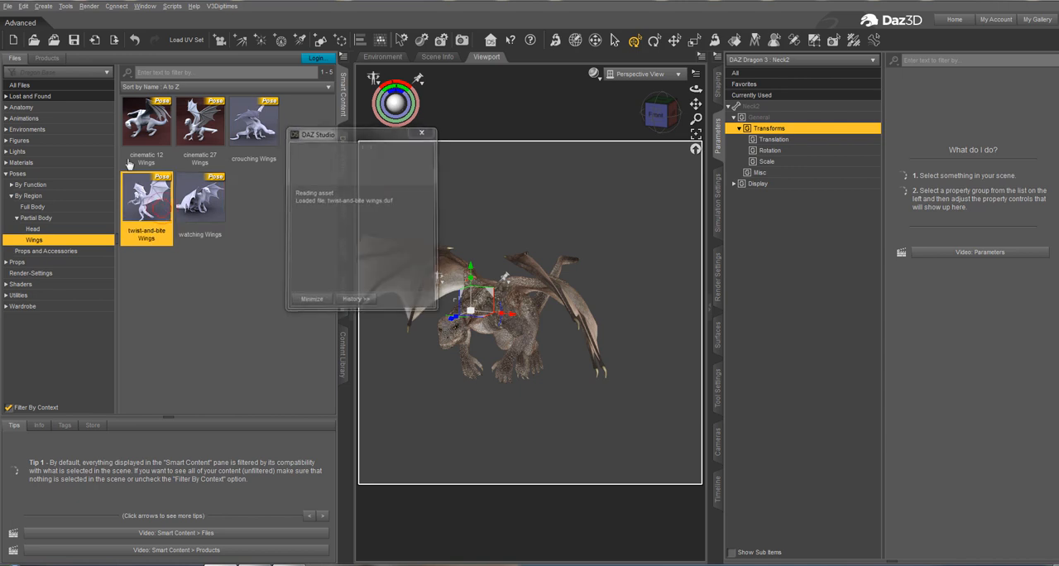
pyautogui.doubleClick(136, 118)
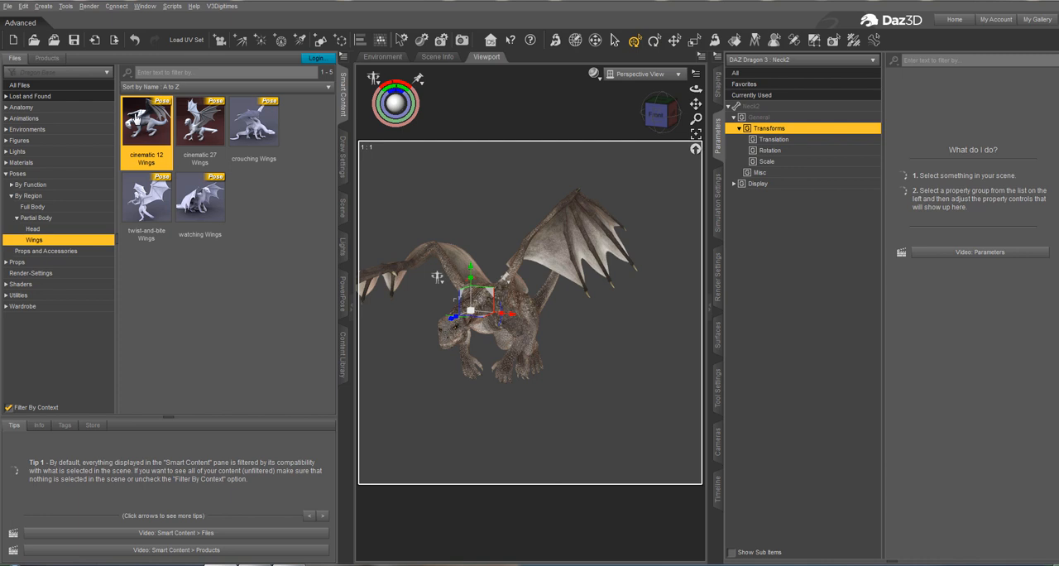
# Open Universal Pose Splitter and load the saved file list Dragon Poses Set 1 lim.txt as the batch input files.
pyautogui.click(222, 6)
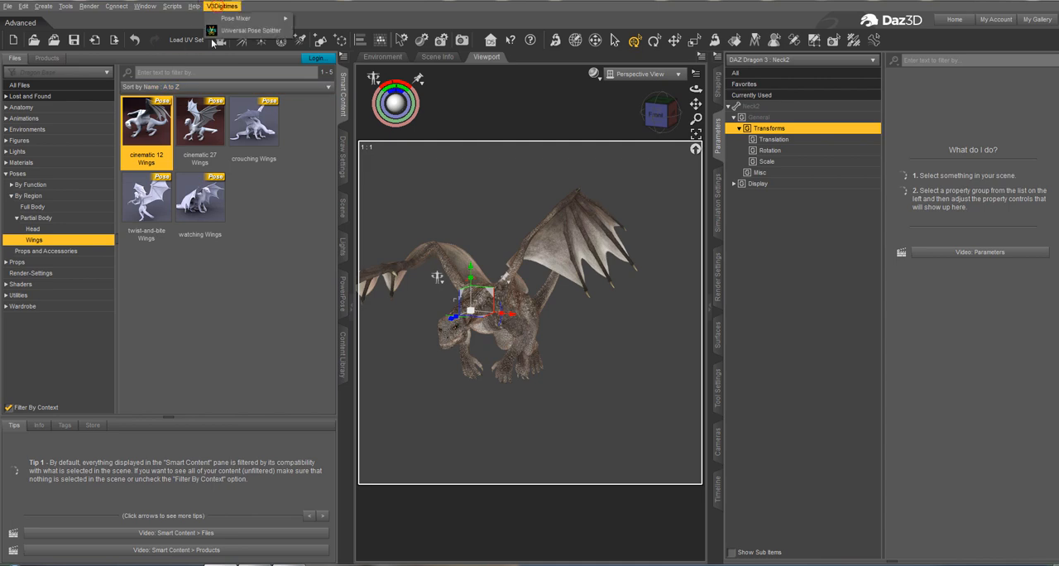
pyautogui.click(249, 29)
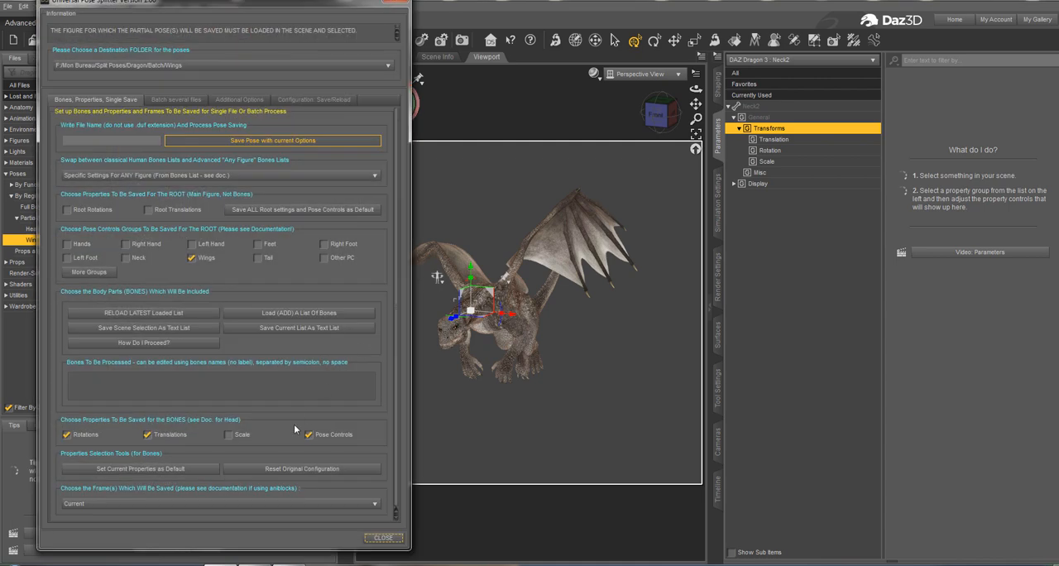
pyautogui.click(184, 101)
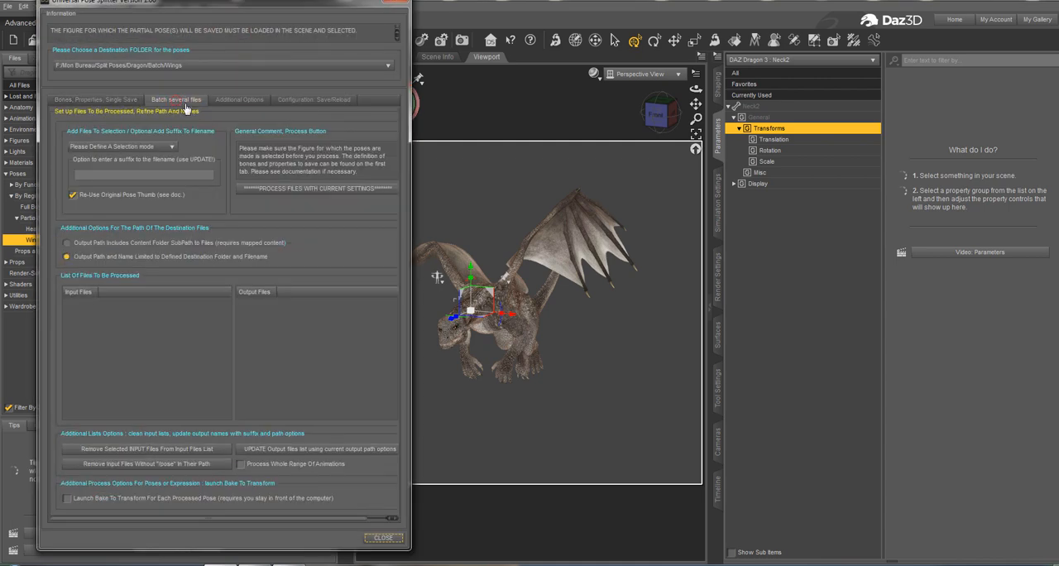
pyautogui.click(292, 101)
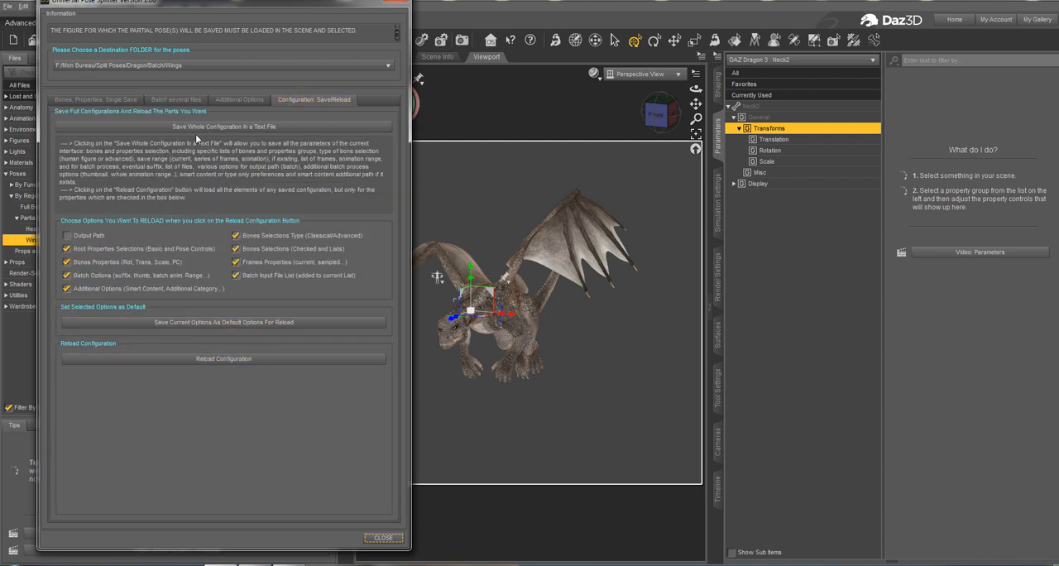
pyautogui.click(178, 100)
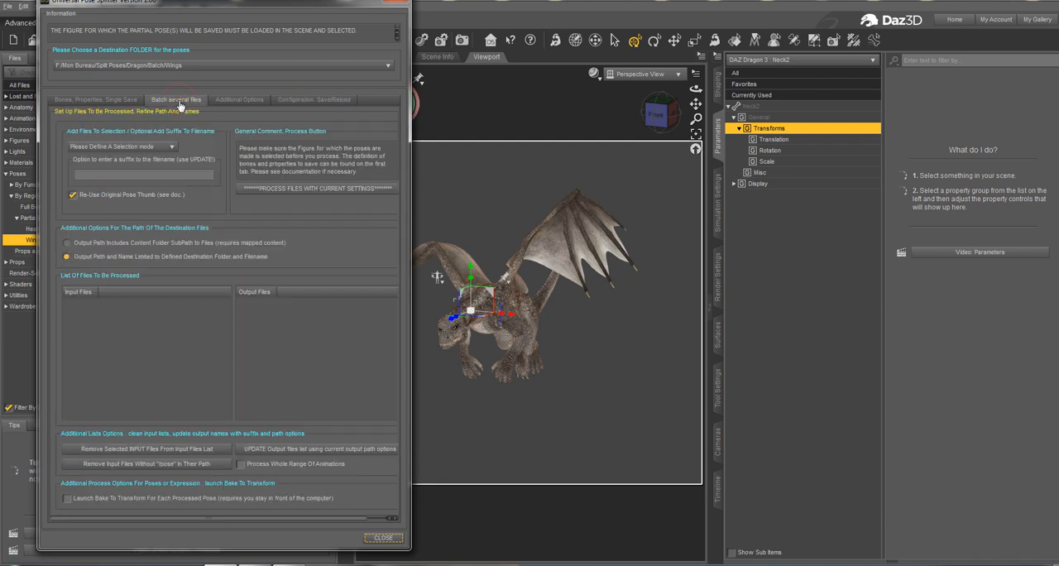
pyautogui.click(141, 147)
pyautogui.click(149, 203)
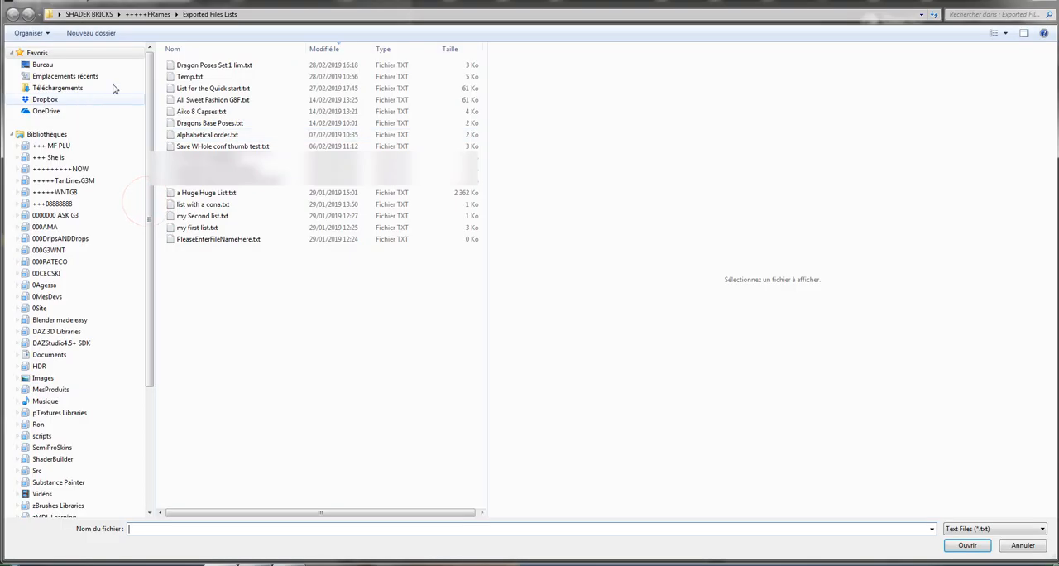
pyautogui.click(215, 67)
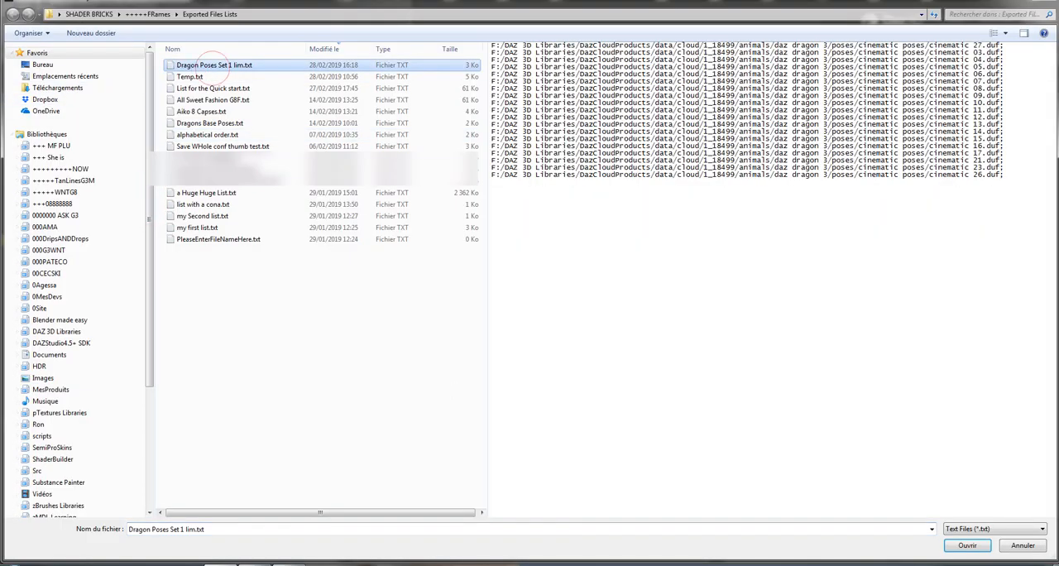
pyautogui.click(967, 545)
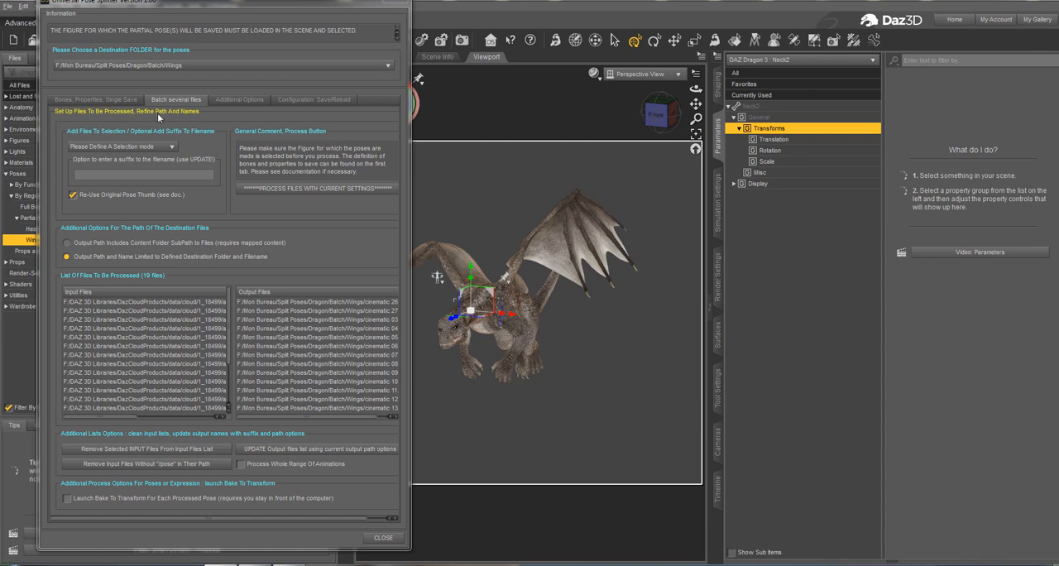
# Reload the saved configuration Dragon Head N Tail.txt, and check its bones and pose controls against the batch file list.
pyautogui.click(131, 102)
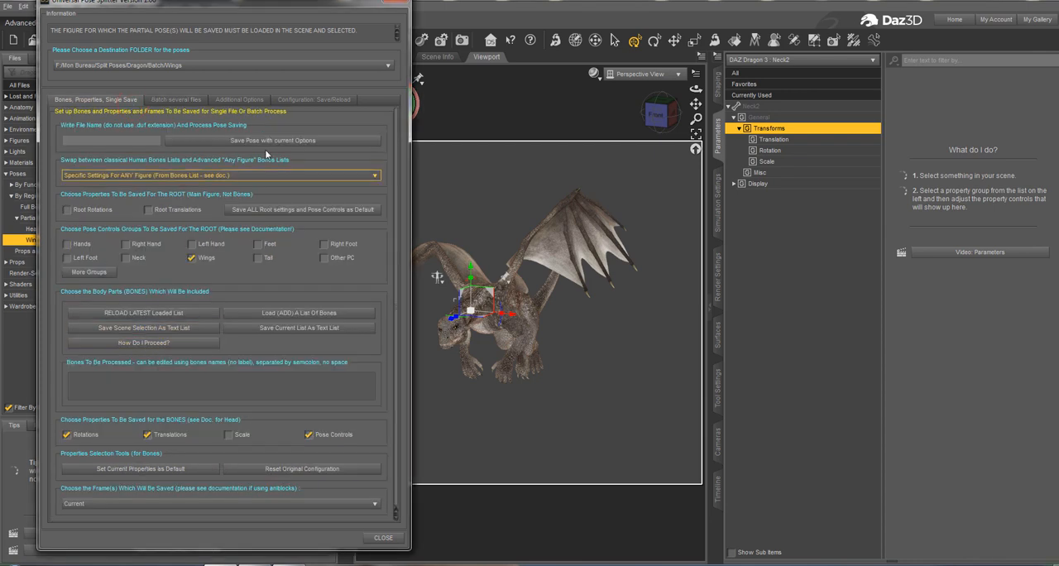
pyautogui.click(313, 100)
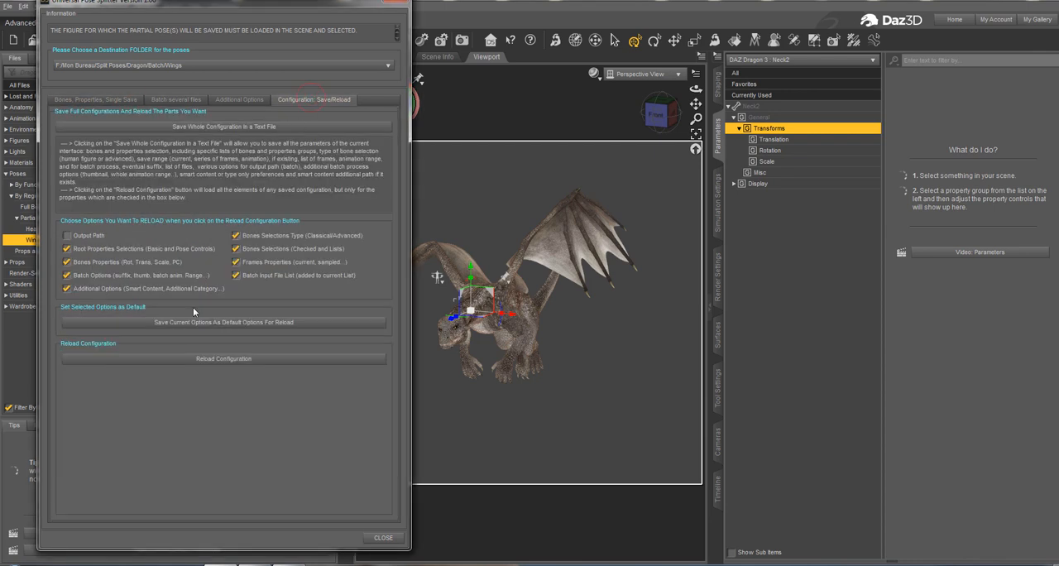
pyautogui.click(241, 361)
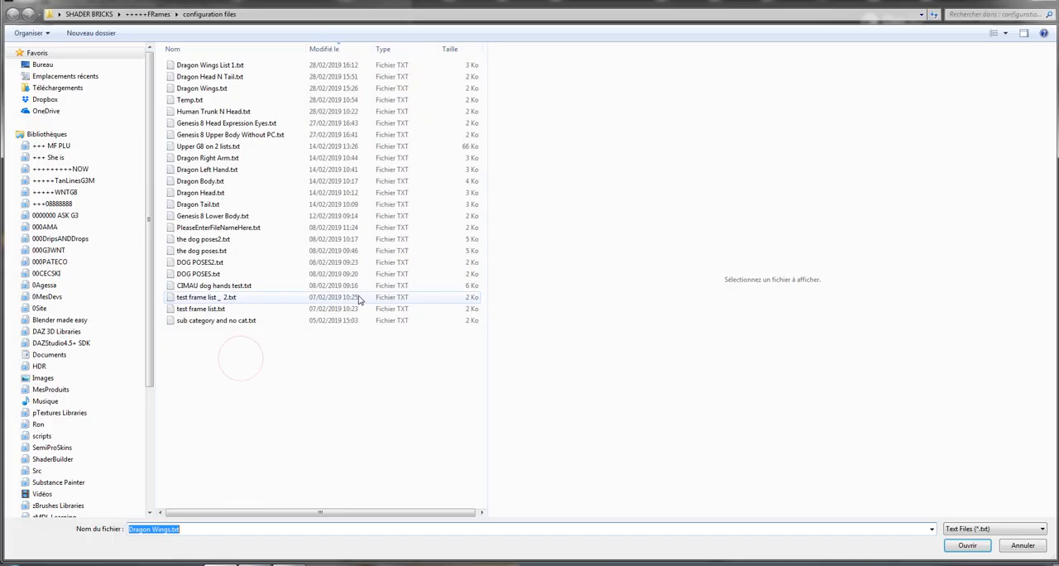
pyautogui.click(254, 78)
pyautogui.click(239, 89)
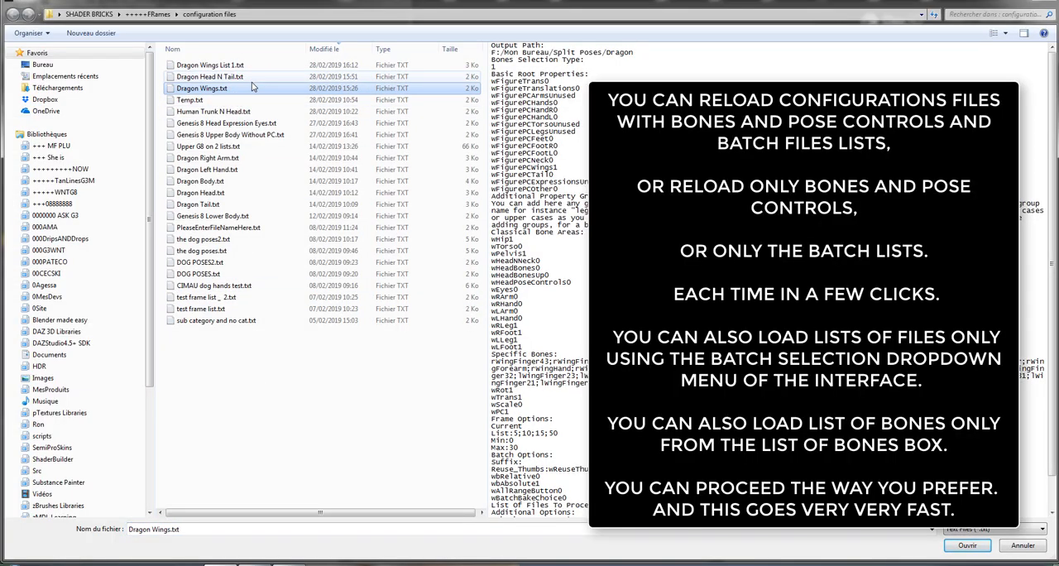
pyautogui.click(248, 77)
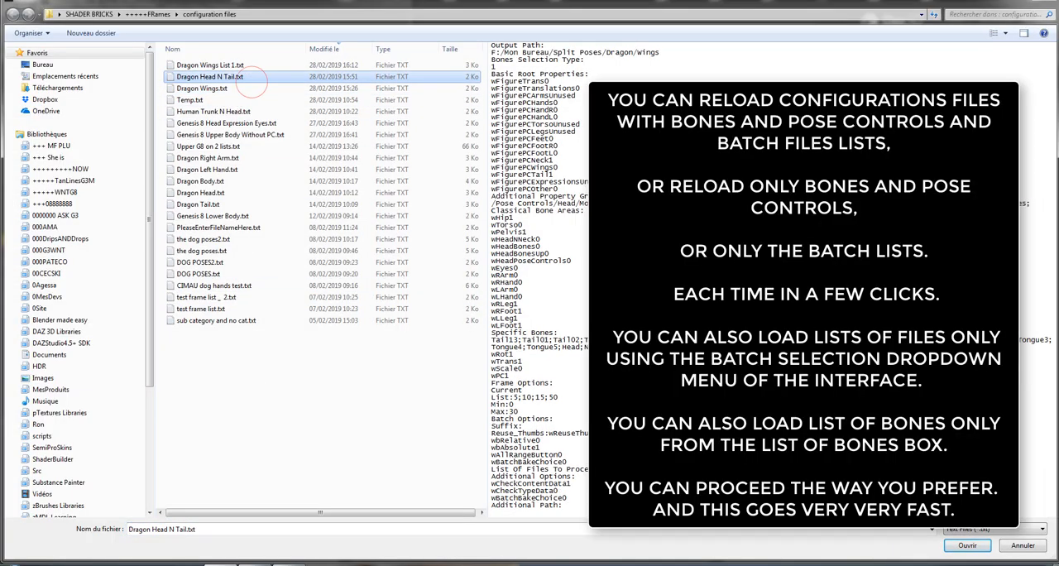
pyautogui.click(966, 546)
pyautogui.click(63, 100)
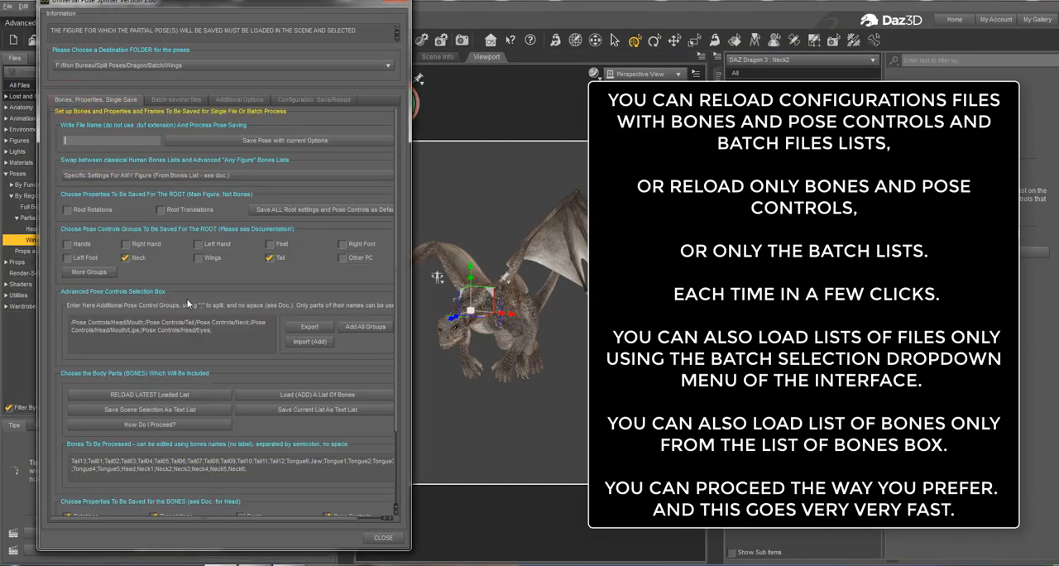
pyautogui.click(176, 100)
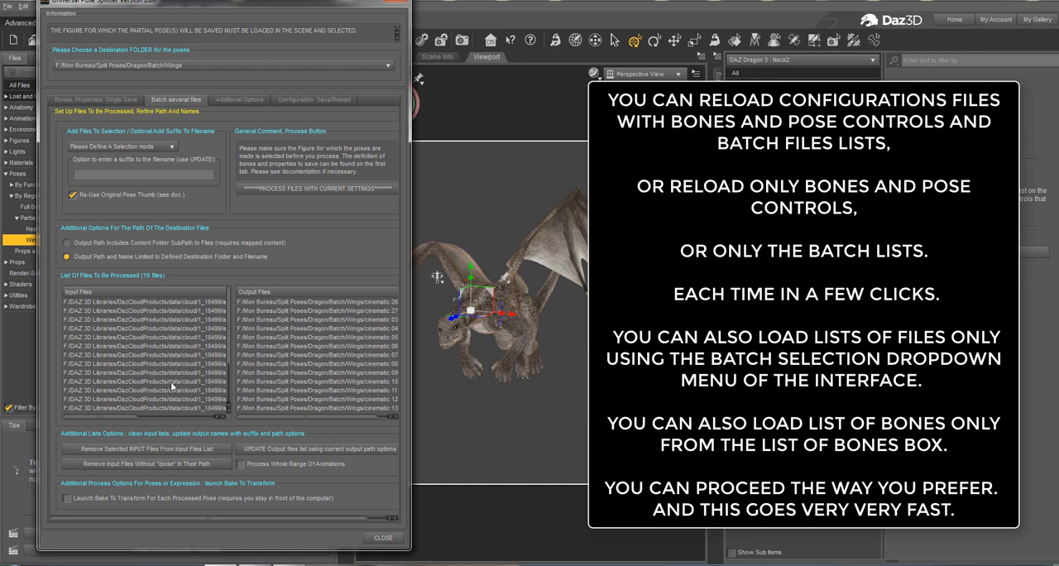
pyautogui.click(117, 103)
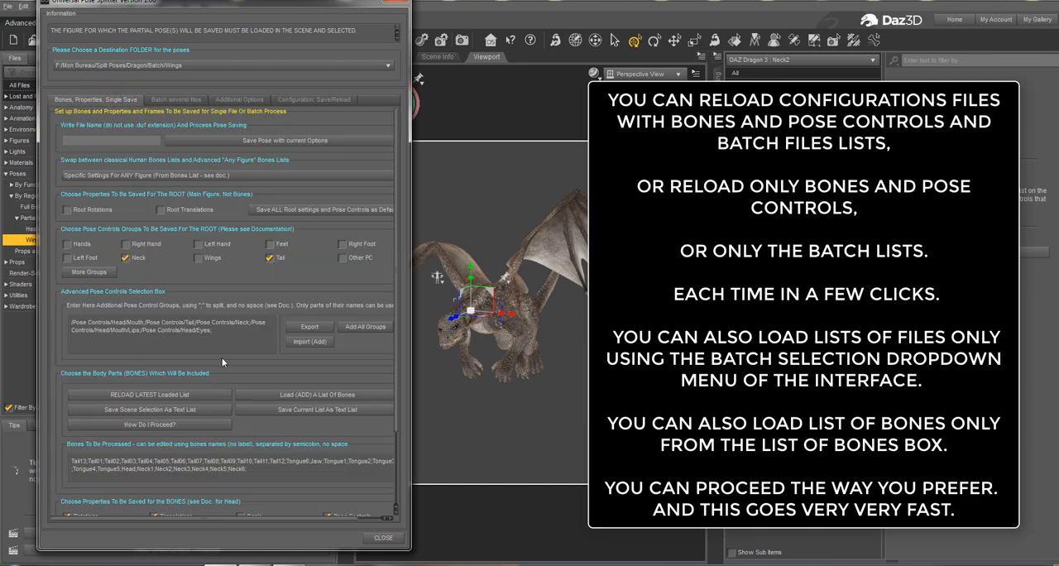
pyautogui.click(191, 99)
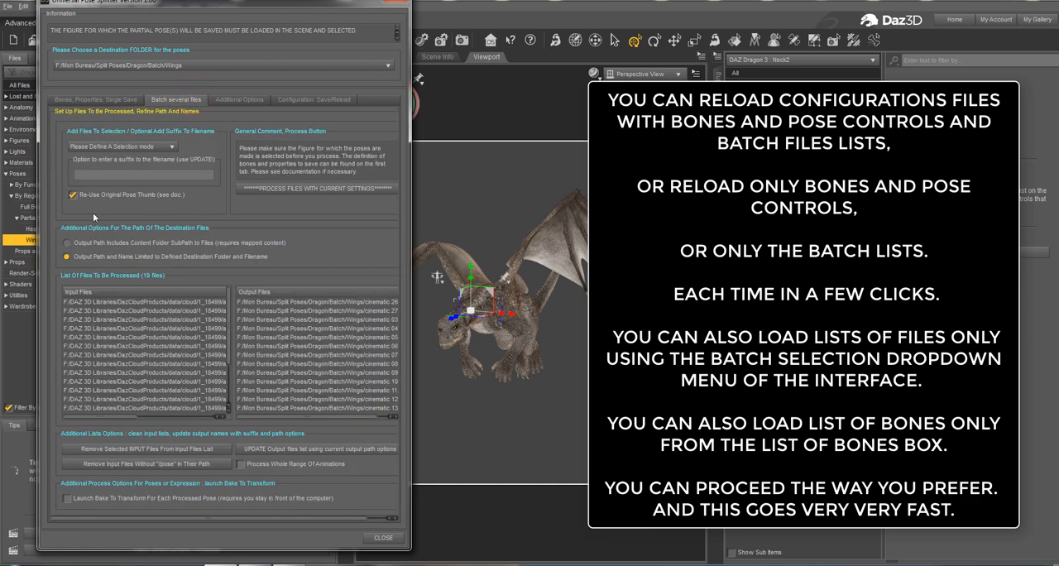
# Clear the bones list and the additional pose control groups, and deselect the Neck and Tail pose controls.
pyautogui.click(133, 100)
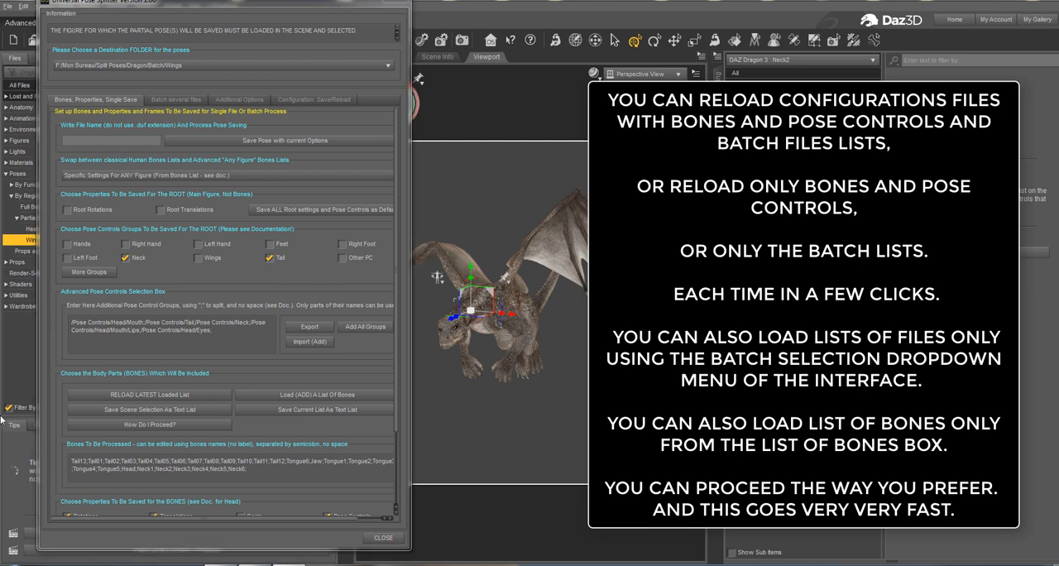
pyautogui.moveTo(256, 476); pyautogui.dragTo(100, 435)
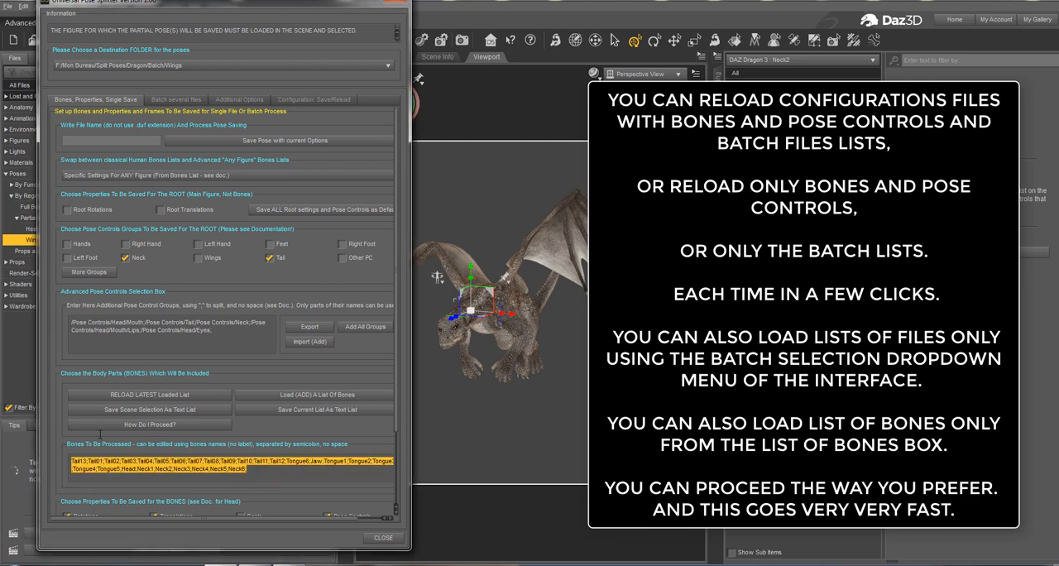
pyautogui.press('Delete')
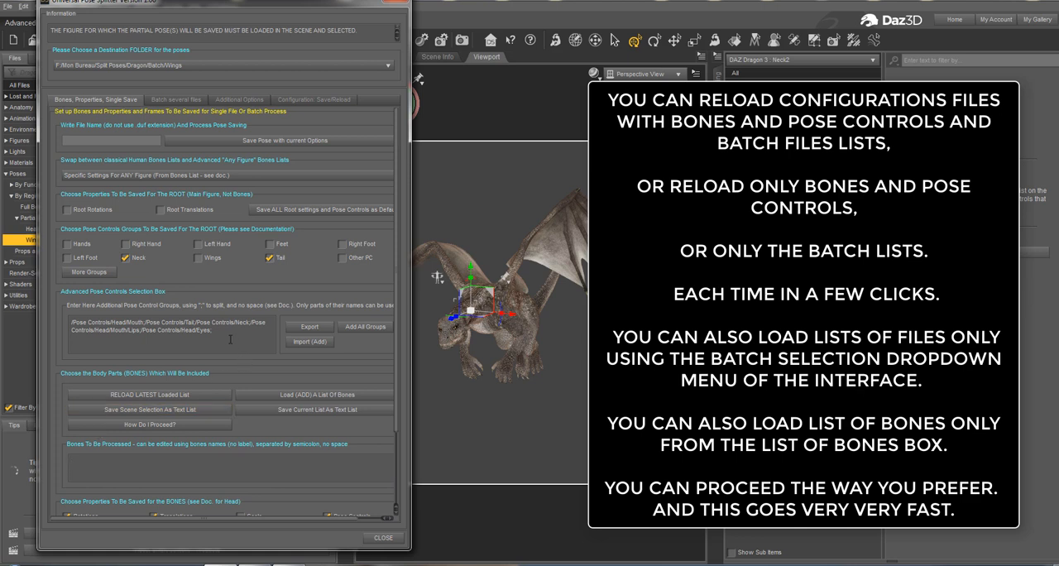
pyautogui.moveTo(233, 341); pyautogui.dragTo(23, 306)
pyautogui.press('Delete')
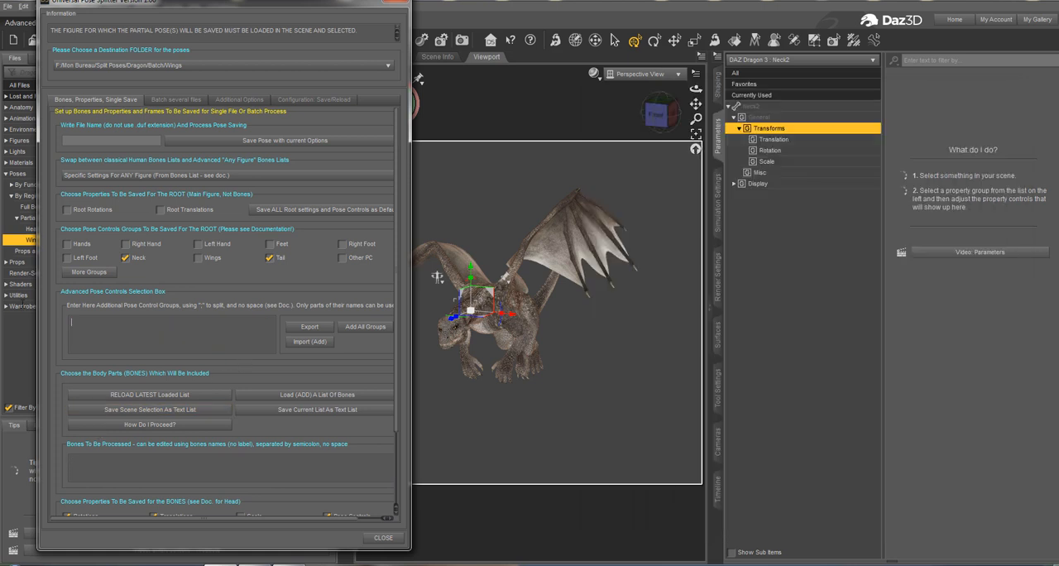
pyautogui.click(126, 257)
pyautogui.click(270, 258)
# Load the bone list Dragon Jaw + Tongue Bones.txt as the bones to process.
pyautogui.click(321, 398)
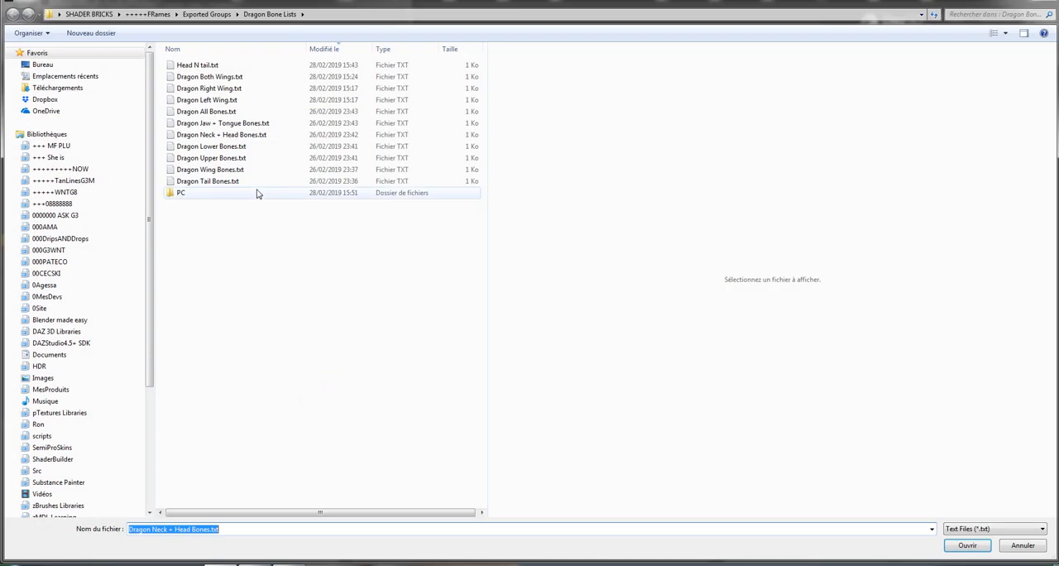
pyautogui.click(278, 124)
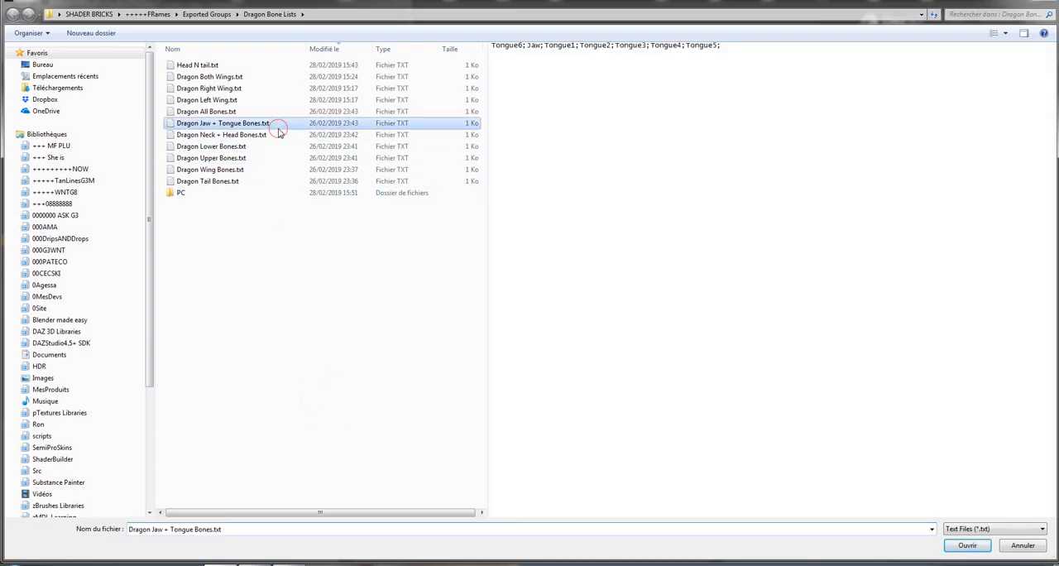
pyautogui.click(967, 546)
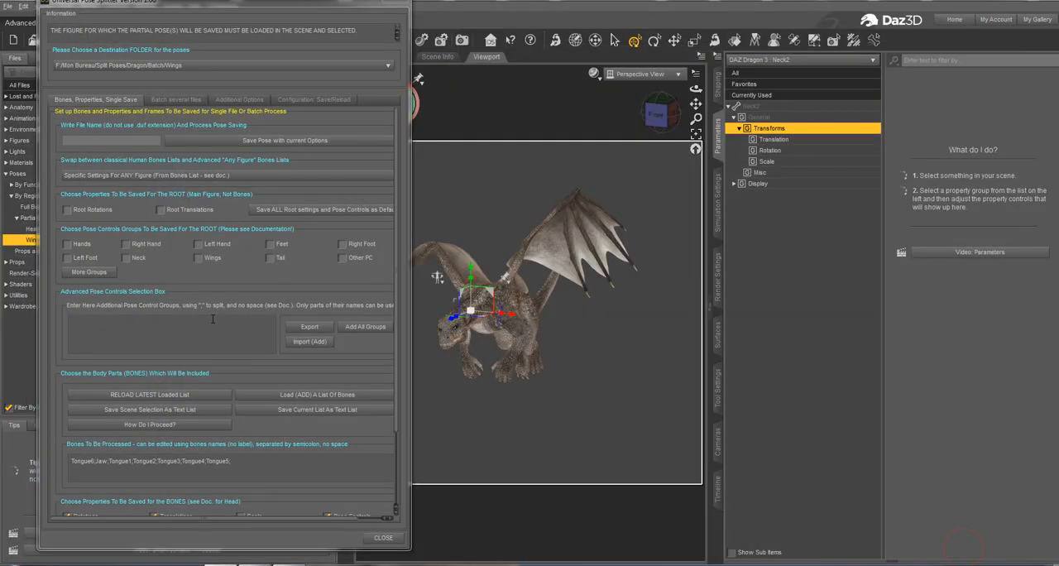
# Widen the pose splitter window, set the batch filename suffix to jaw, and update the output files list.
pyautogui.click(191, 100)
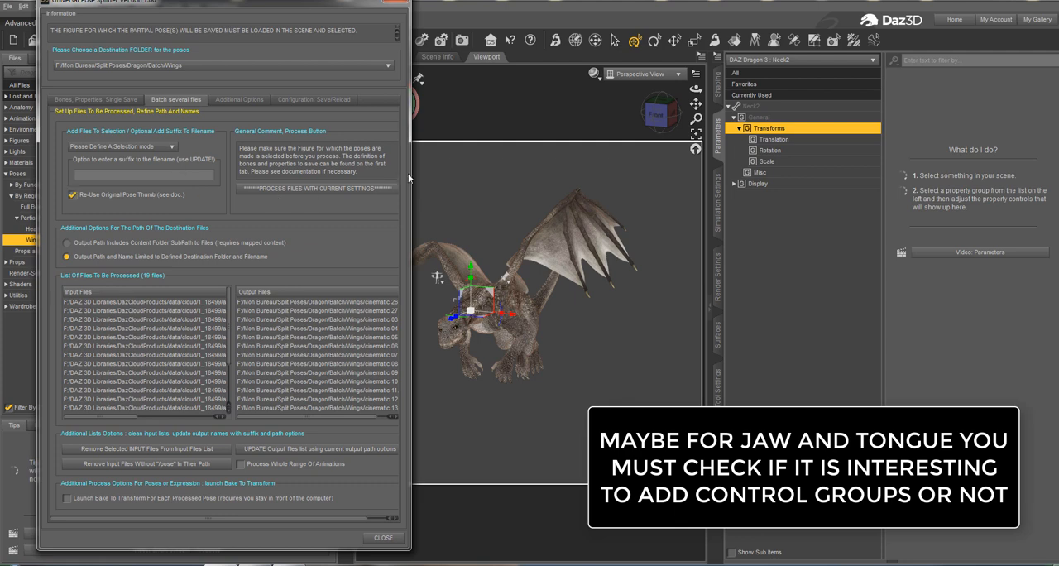
pyautogui.moveTo(410, 178); pyautogui.dragTo(643, 178)
pyautogui.click(102, 174)
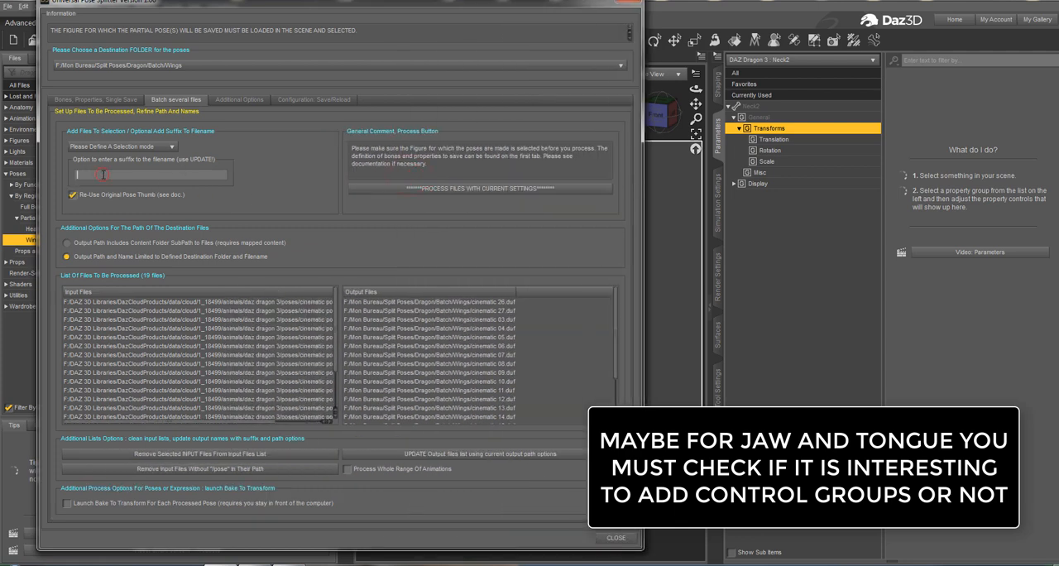
pyautogui.click(121, 197)
pyautogui.write('jaw')
pyautogui.click(123, 199)
pyautogui.click(477, 459)
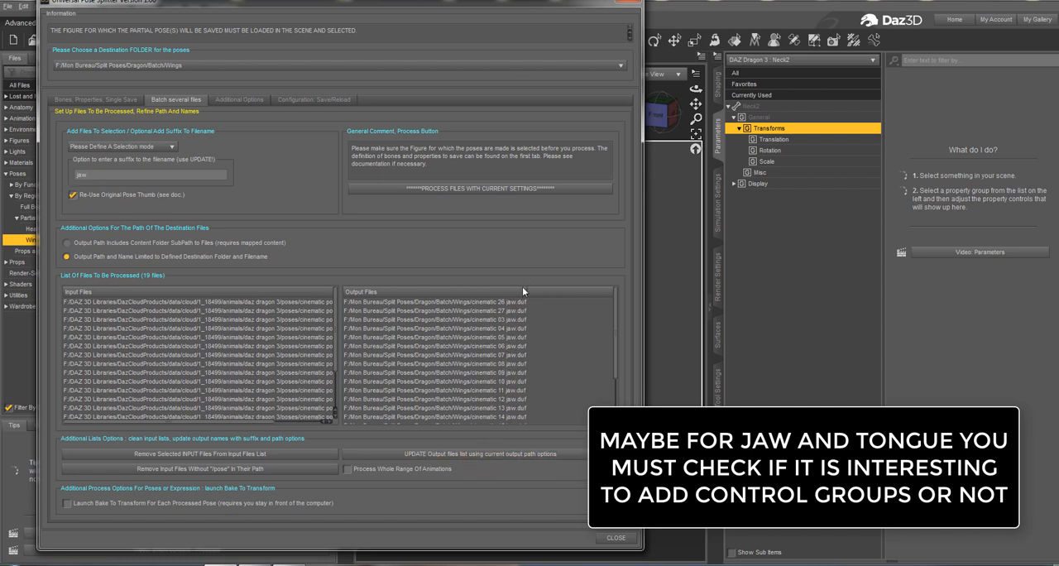
# Set the additional smart content sub-category to Jaw, and recheck the bone selection and the batch file list.
pyautogui.click(242, 99)
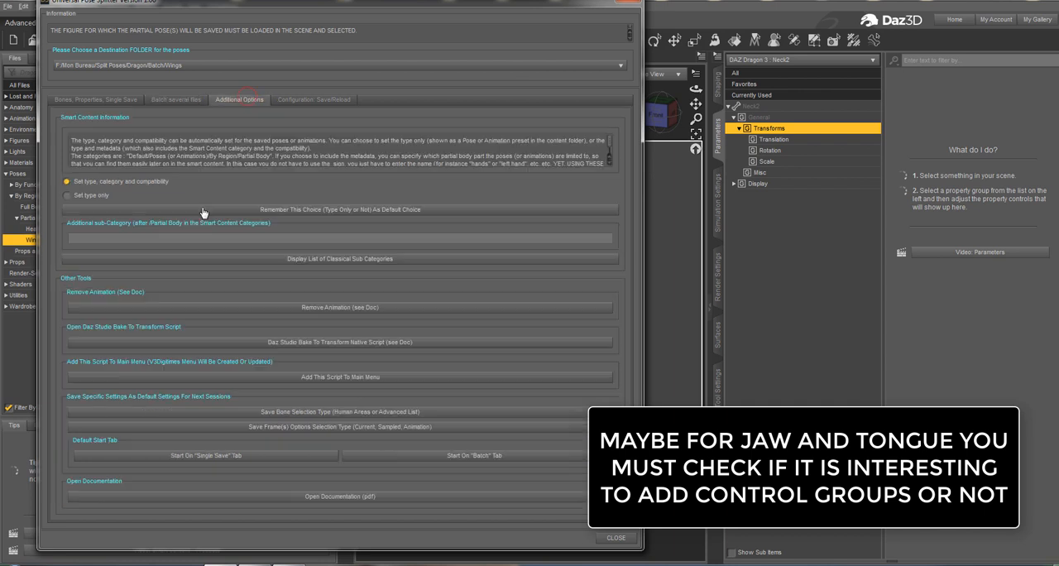
pyautogui.click(166, 239)
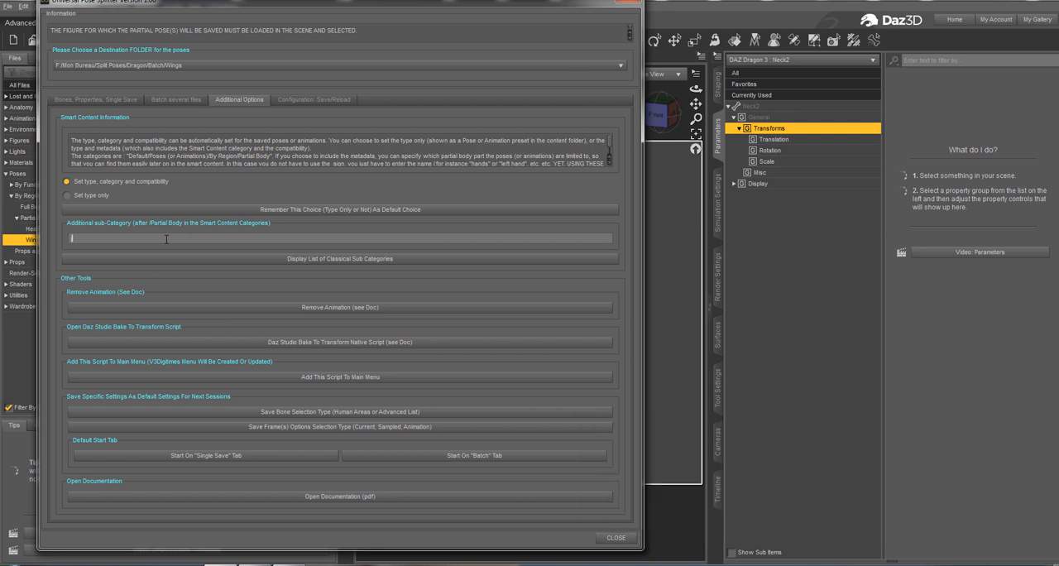
pyautogui.write('Jaw')
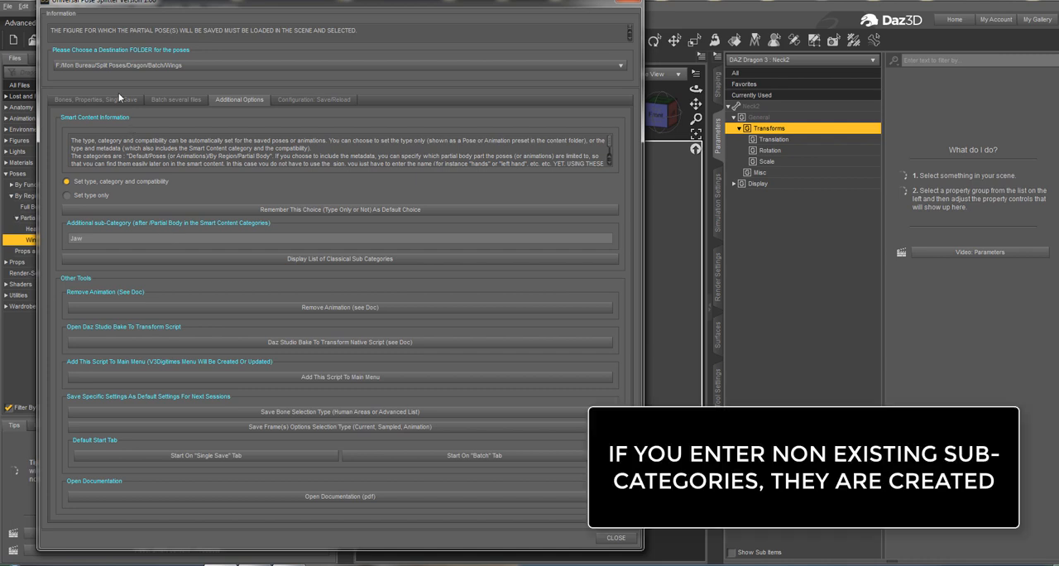
pyautogui.click(118, 96)
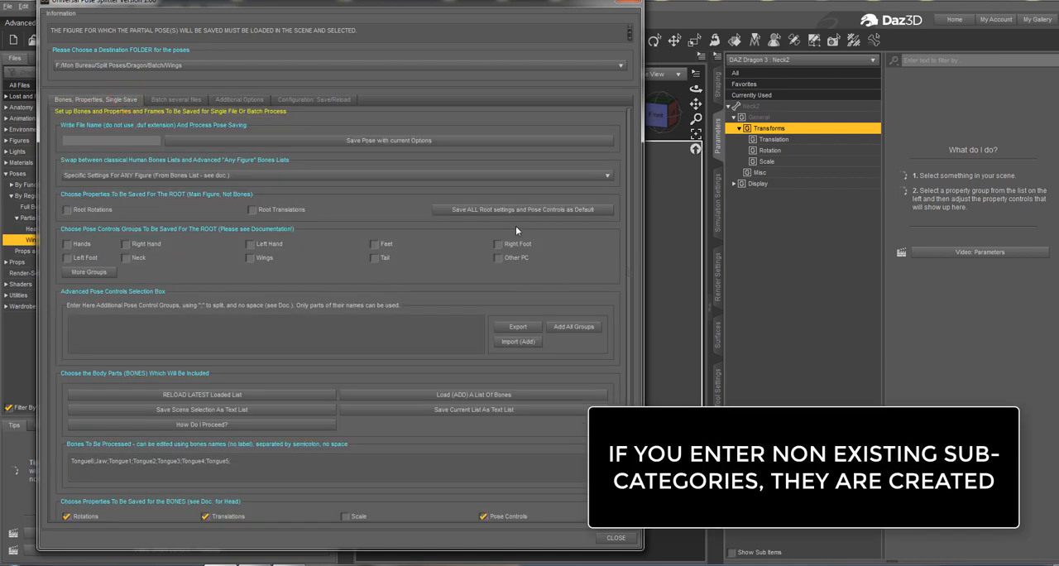
pyautogui.click(197, 100)
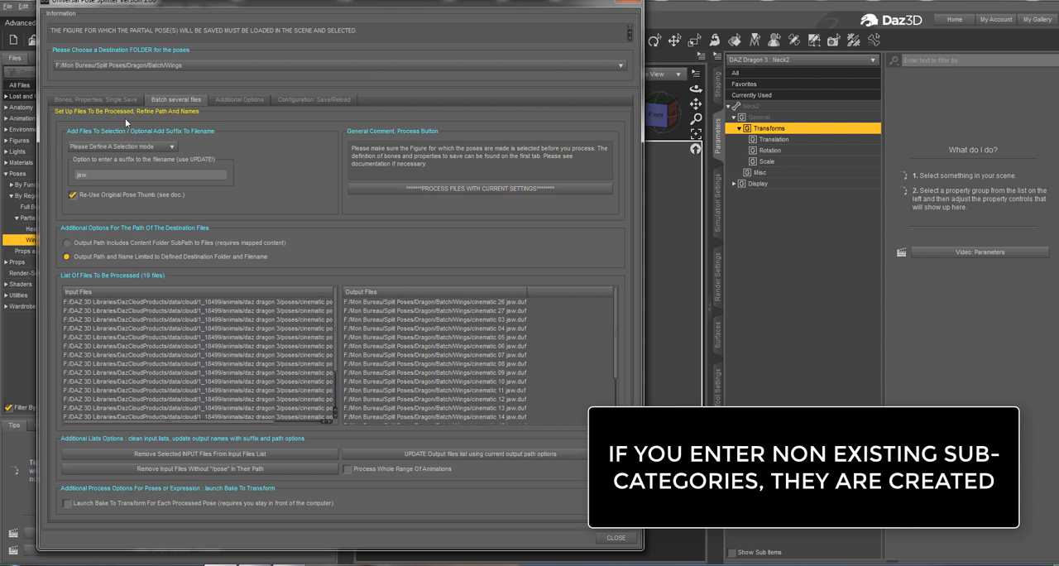
# Review the bones to process and the batch input and output file lists against each other.
pyautogui.click(98, 100)
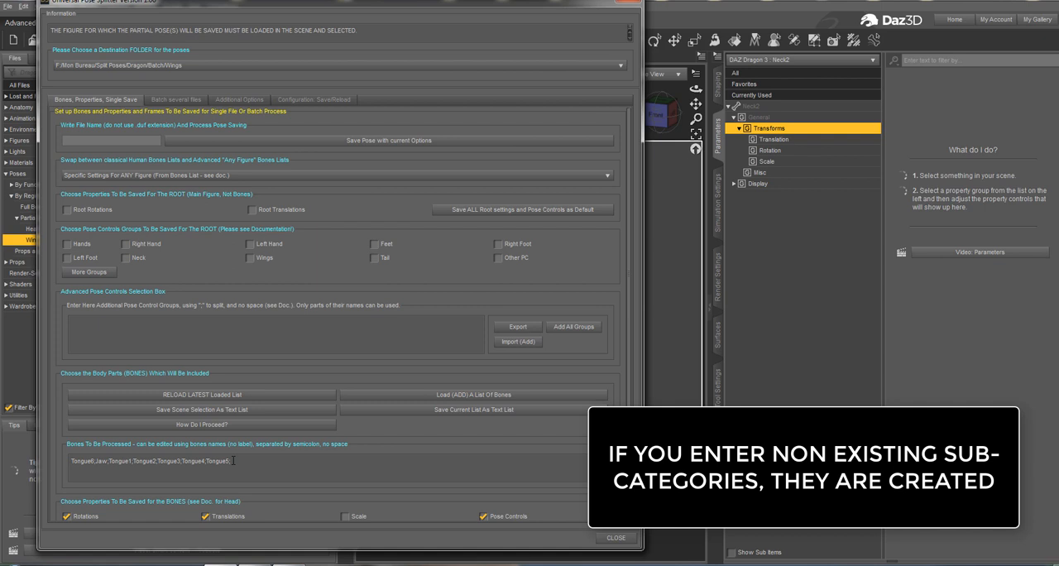
pyautogui.click(176, 100)
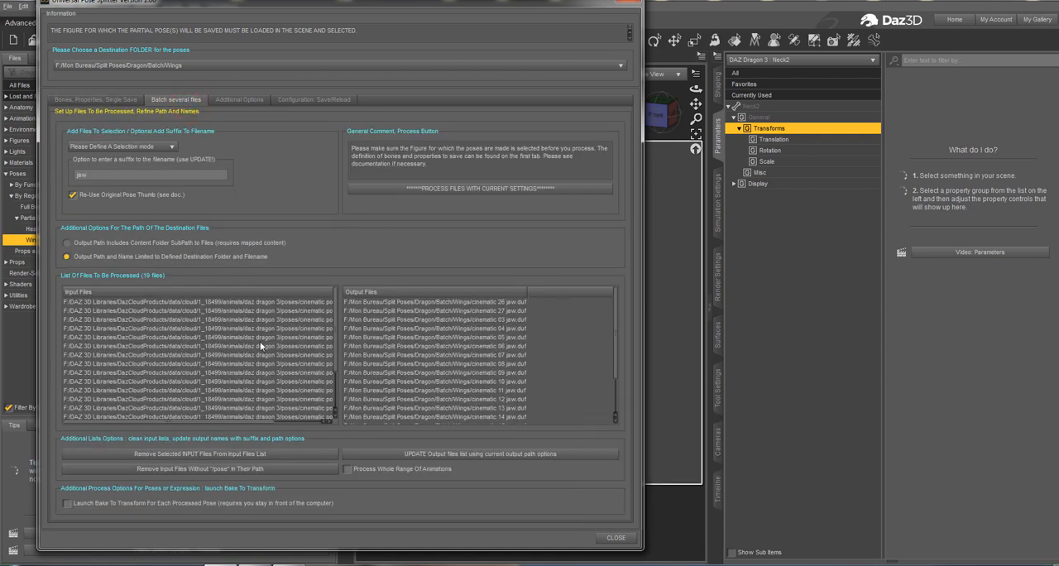
pyautogui.scroll(-2, 257, 353)
pyautogui.scroll(2, 256, 354)
pyautogui.scroll(-1, 258, 358)
pyautogui.click(95, 100)
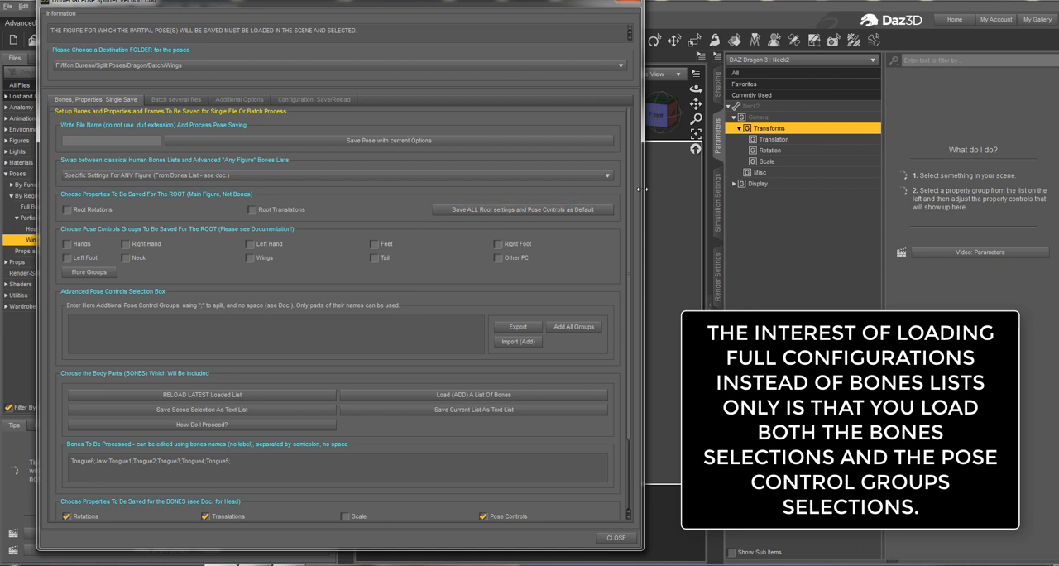
# Narrow the pose splitter window to uncover the viewport, and recheck the batch file settings and the additional smart content sub-category.
pyautogui.moveTo(641, 195); pyautogui.dragTo(366, 215)
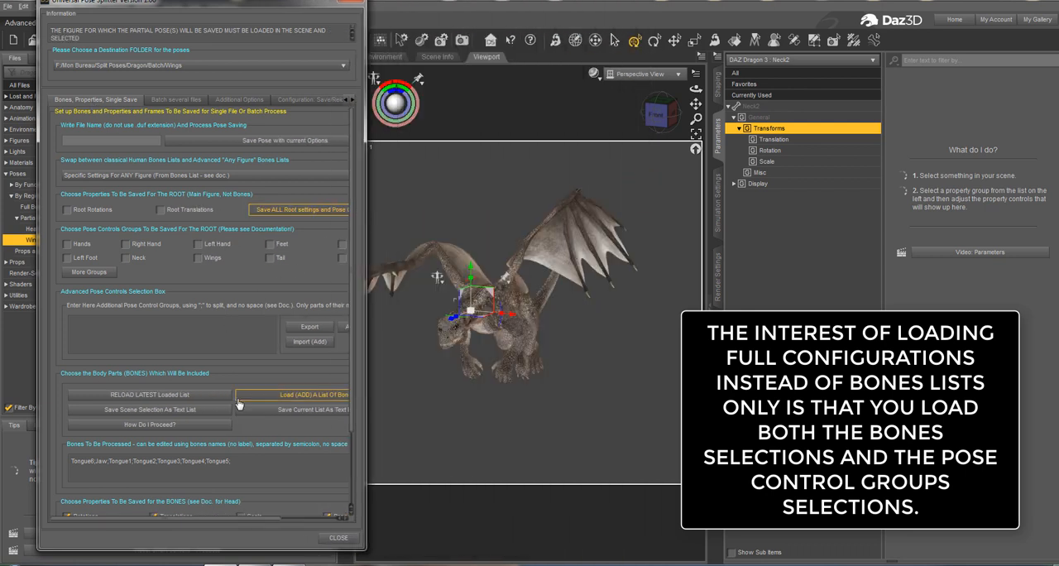
pyautogui.click(183, 101)
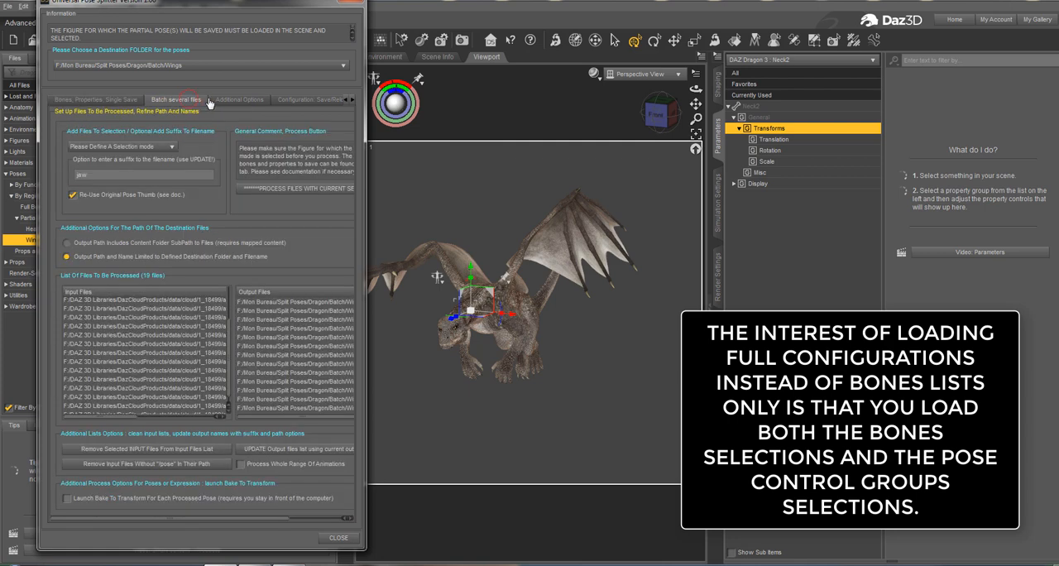
pyautogui.click(218, 100)
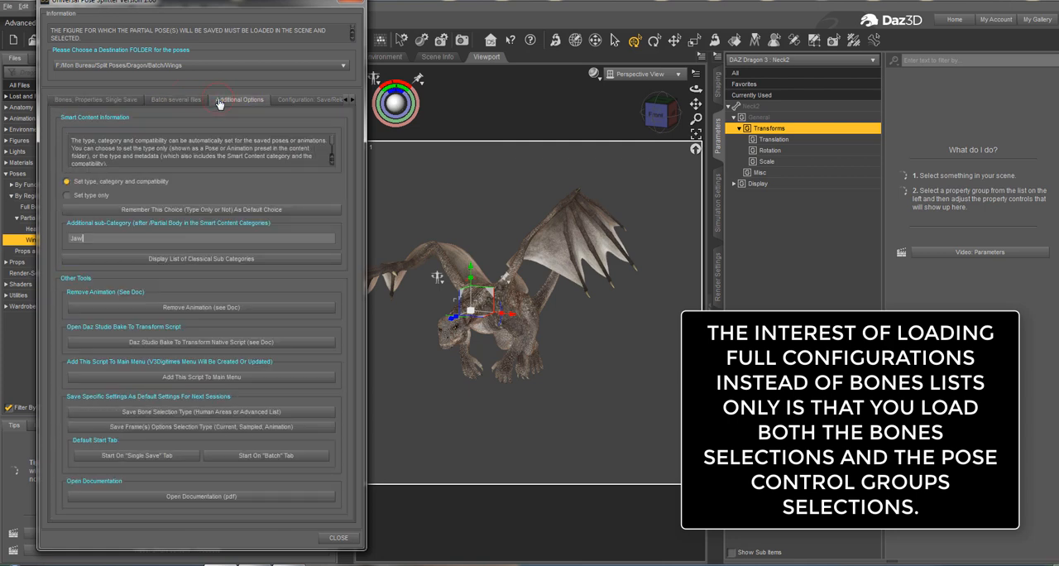